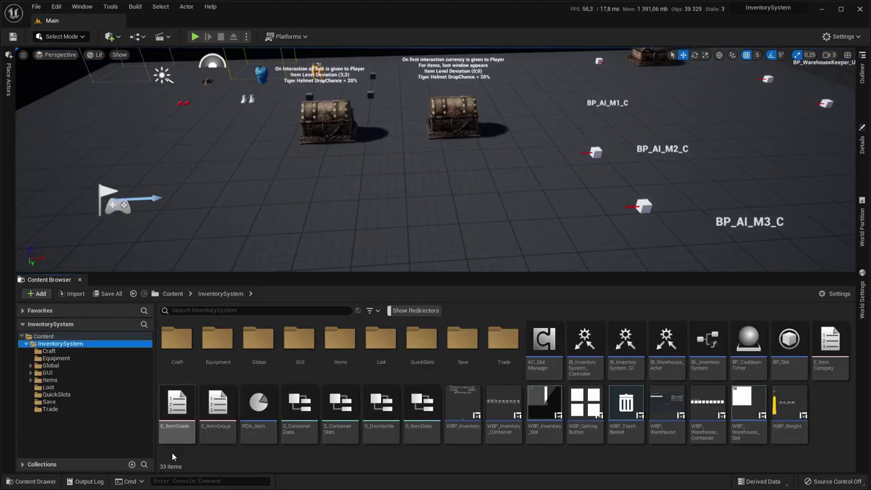
Step: Migrate the InventorySystem folder and its dependencies into the Content folder of YourProject
right_click(80, 346)
left_click(126, 268)
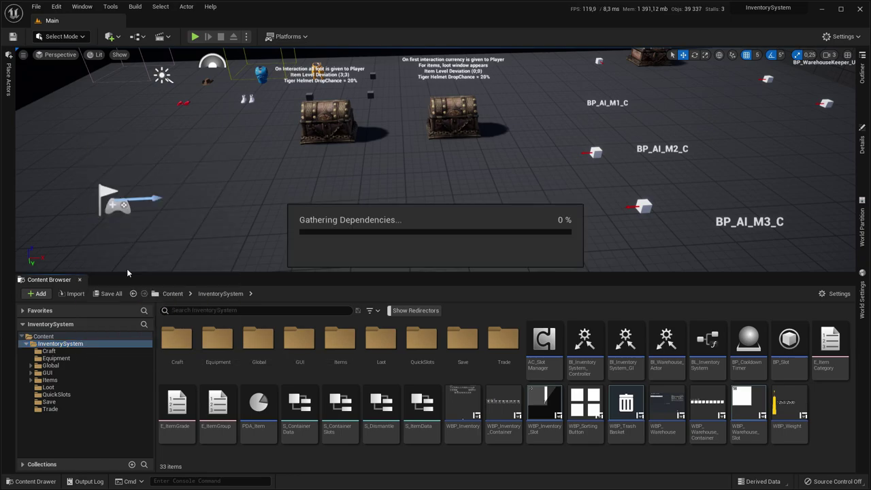
left_click(506, 350)
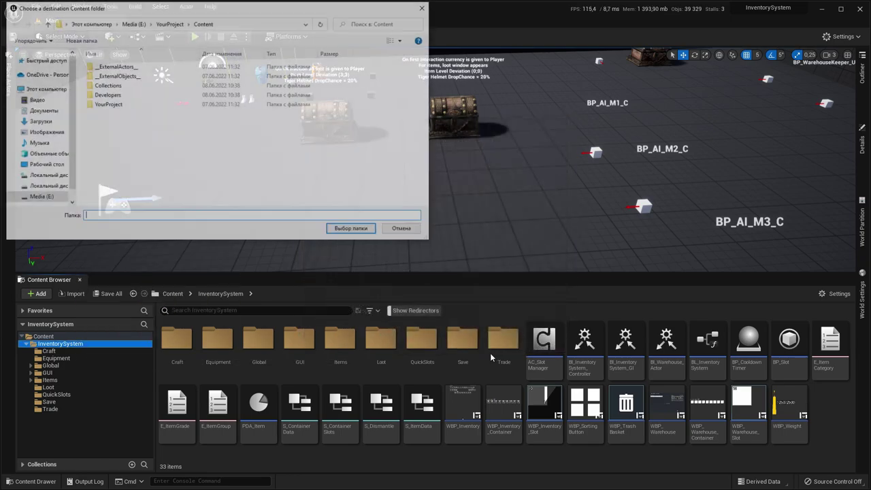
left_click(170, 23)
double_click(102, 76)
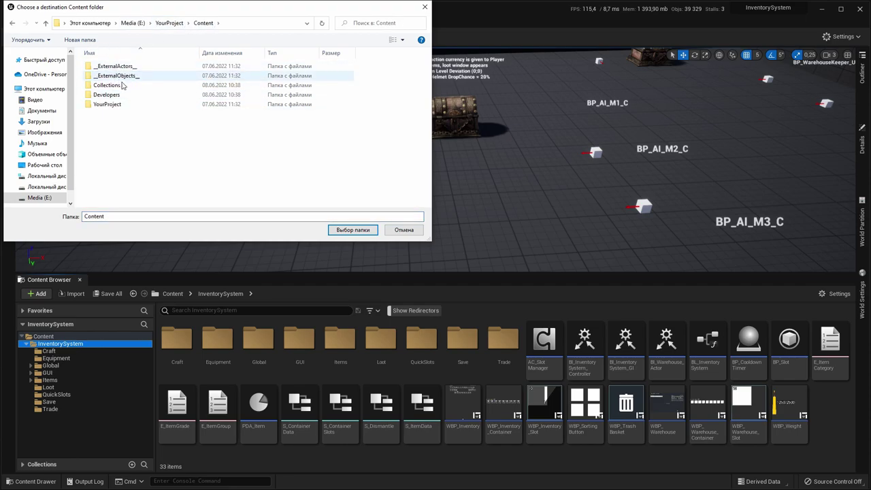
left_click(353, 230)
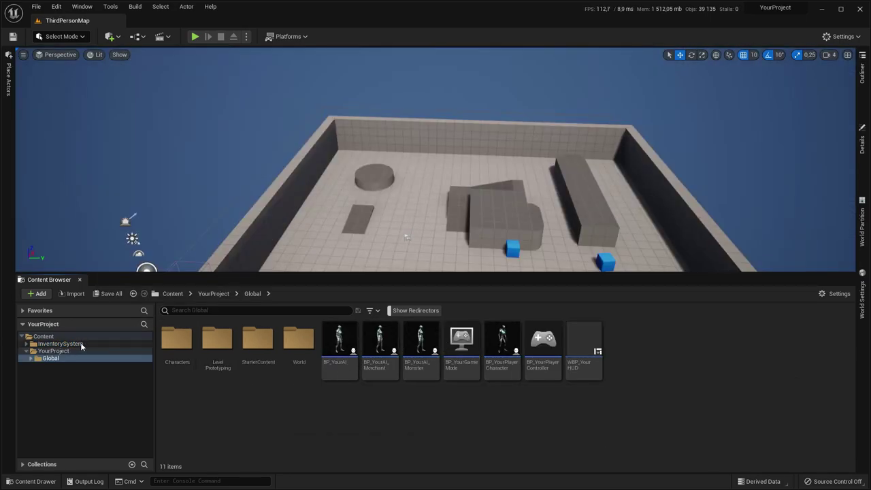
Step: Add an action mapping named InventoryQuickSlots with four key entries to YourProject's engine input settings
left_click(81, 346)
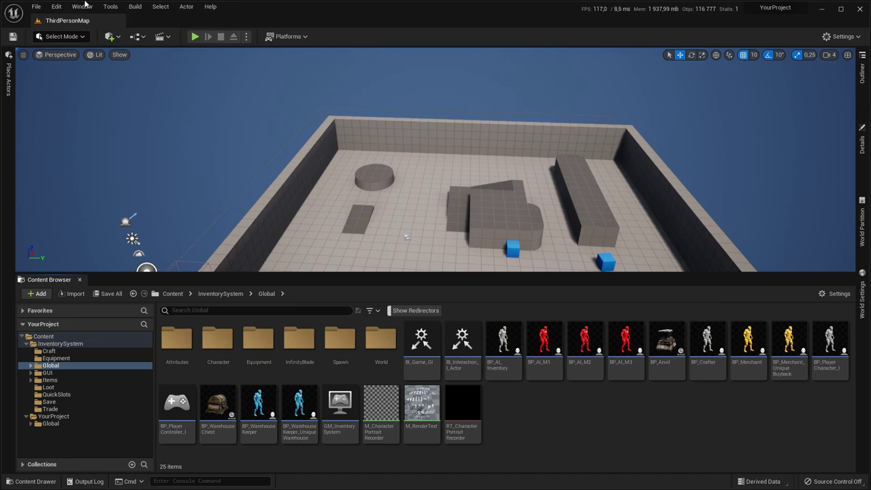
left_click(56, 7)
left_click(105, 144)
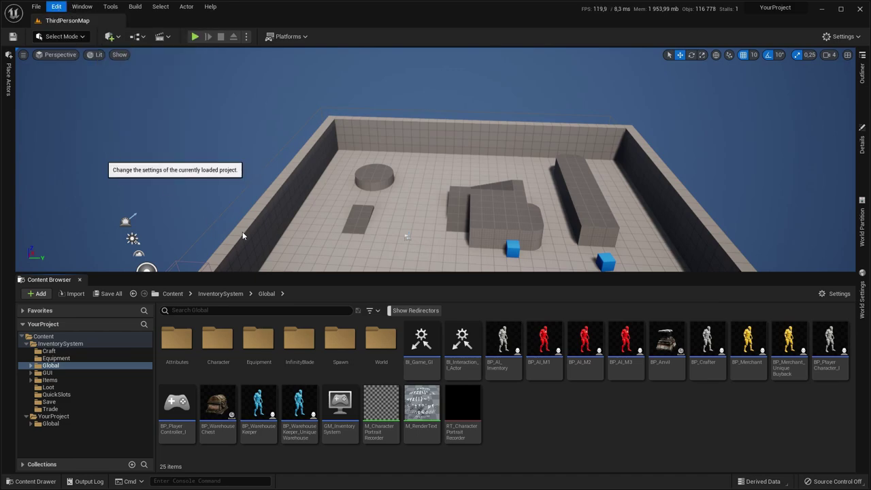
scroll(169, 245, "down", 5)
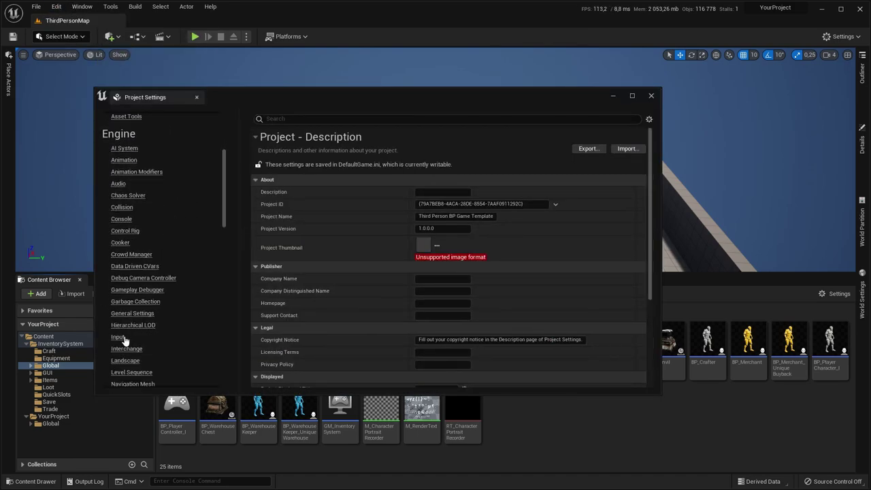
left_click(123, 338)
left_click(304, 216)
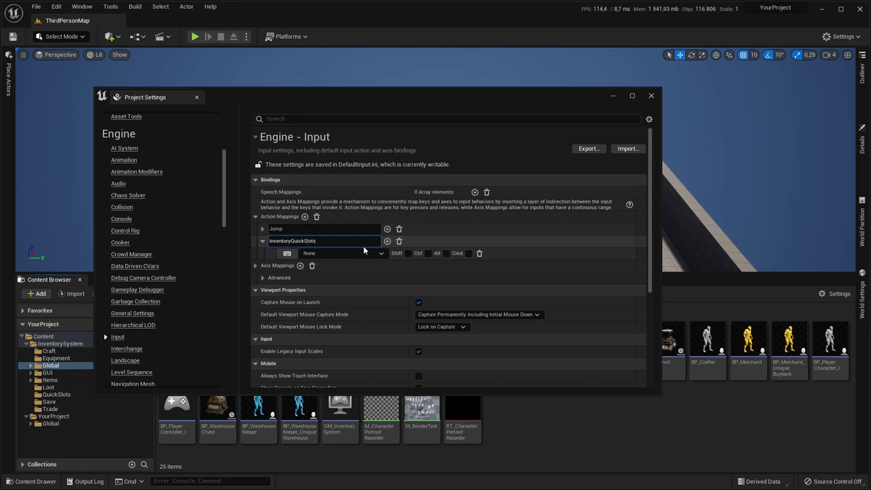
left_click(387, 242)
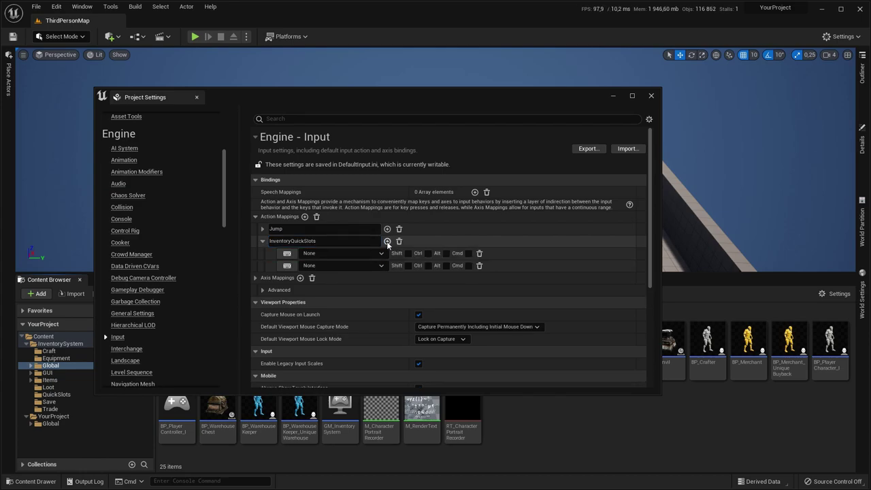
left_click(387, 241)
left_click(387, 241)
Step: Assign the keyboard keys 1, 2, 3 and 4 to the four InventoryQuickSlots entries
left_click(348, 253)
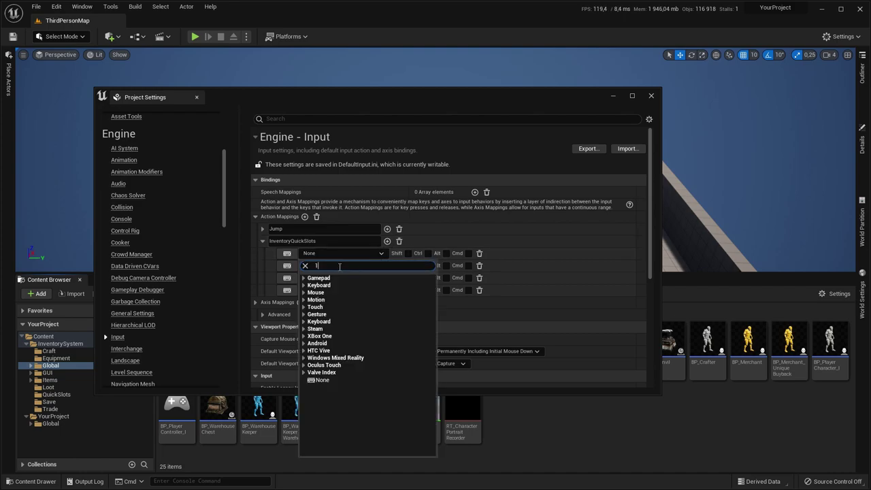
type("1")
key("Return")
left_click(327, 277)
type("2")
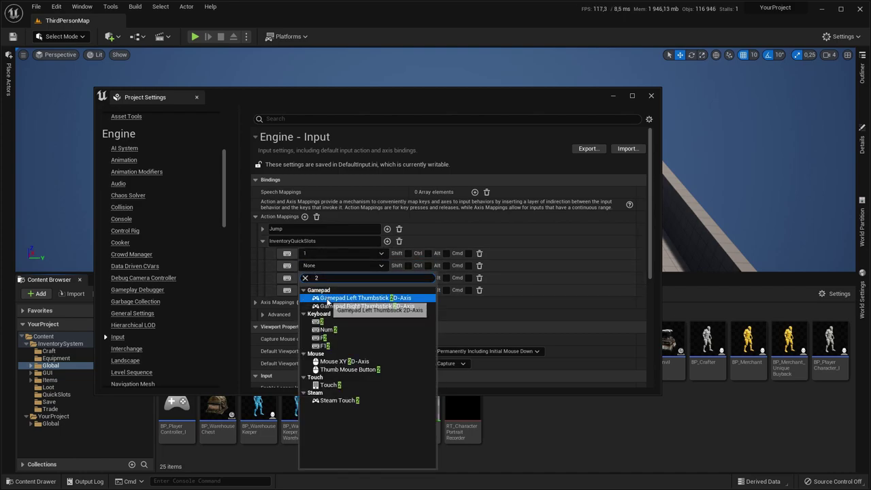
left_click(325, 319)
left_click(324, 280)
type("3")
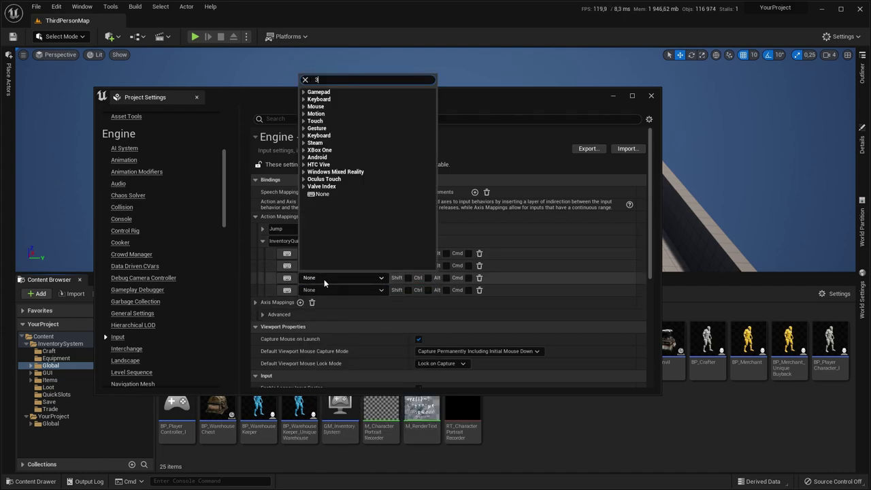
key("Return")
left_click(320, 289)
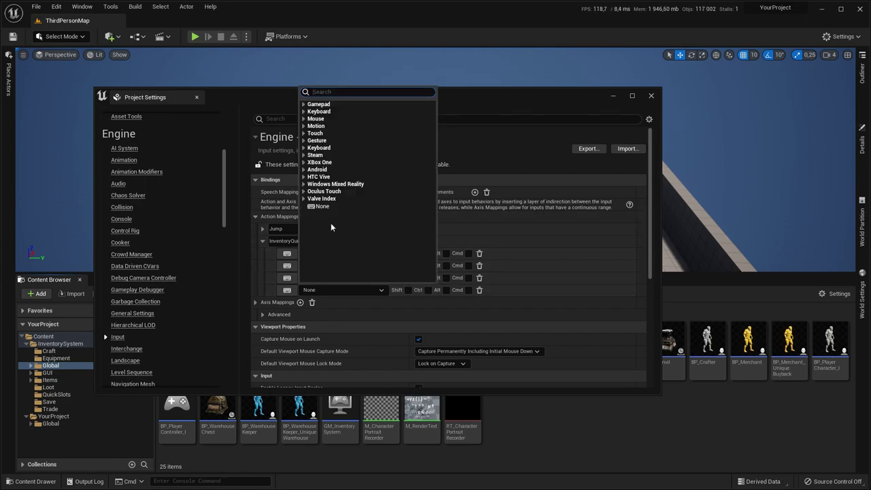
type("4")
key("Return")
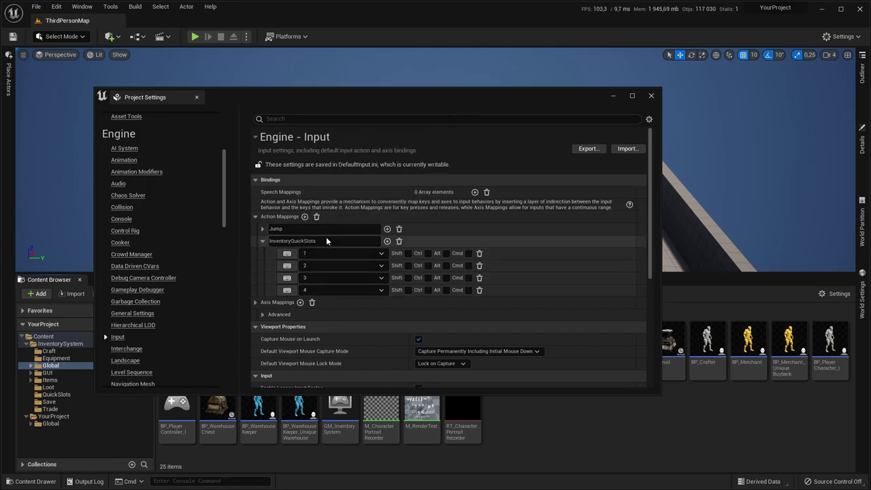
Step: Open the BP_PlayerController_I blueprint and view its components and event graph alongside the input settings
left_click_drag(425, 95, 486, 61)
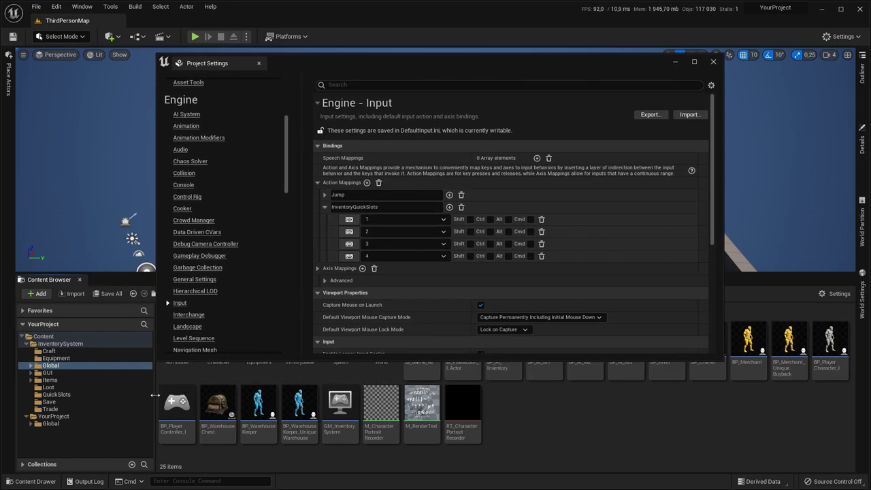
double_click(176, 407)
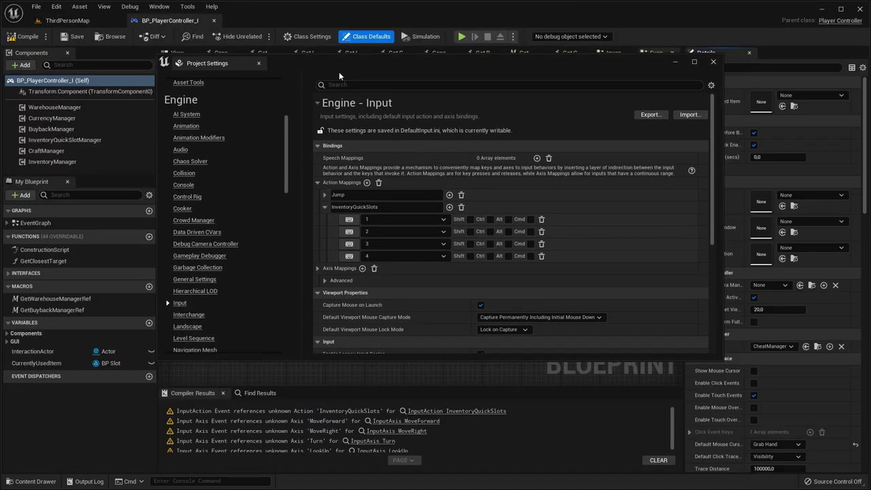
left_click_drag(339, 71, 220, 259)
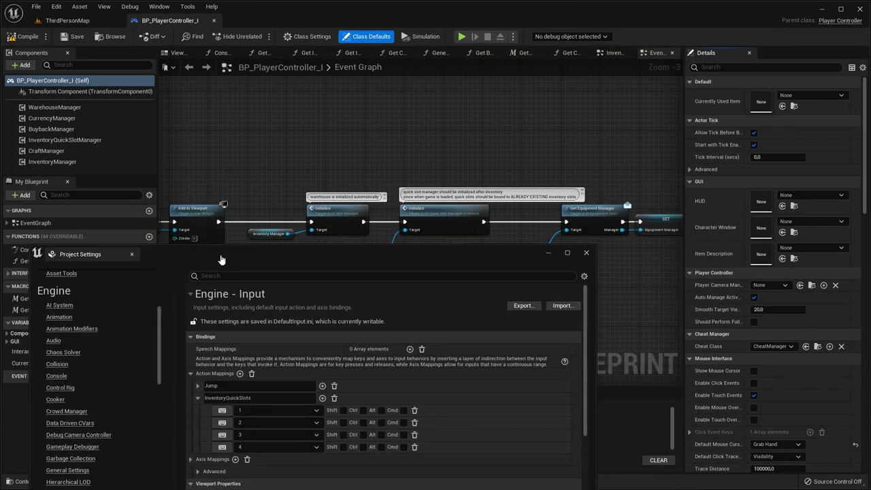
left_click(53, 139)
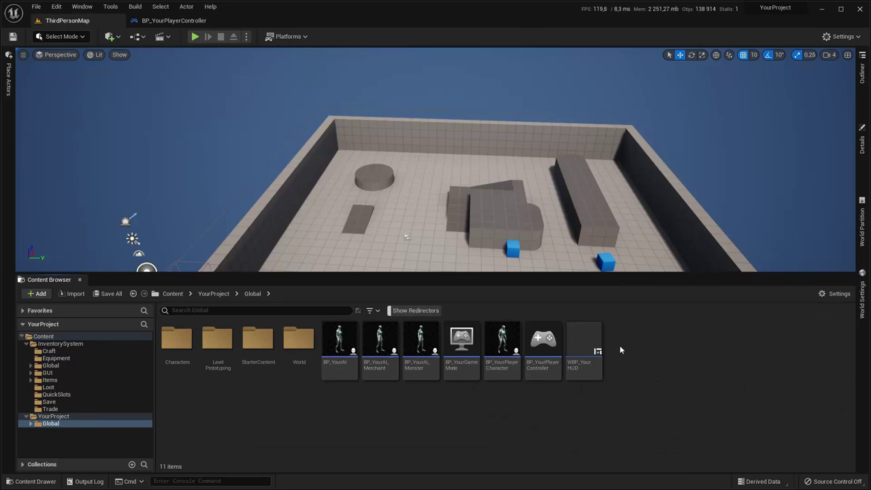
Step: Examine the HUD widget class and HUD variable in BP_YourPlayerController's event graph, then return to the level
left_click(542, 347)
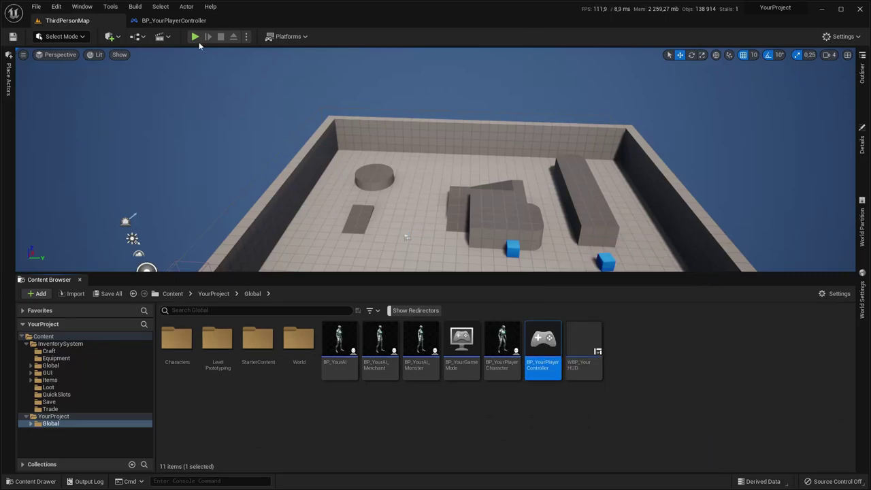
left_click(192, 21)
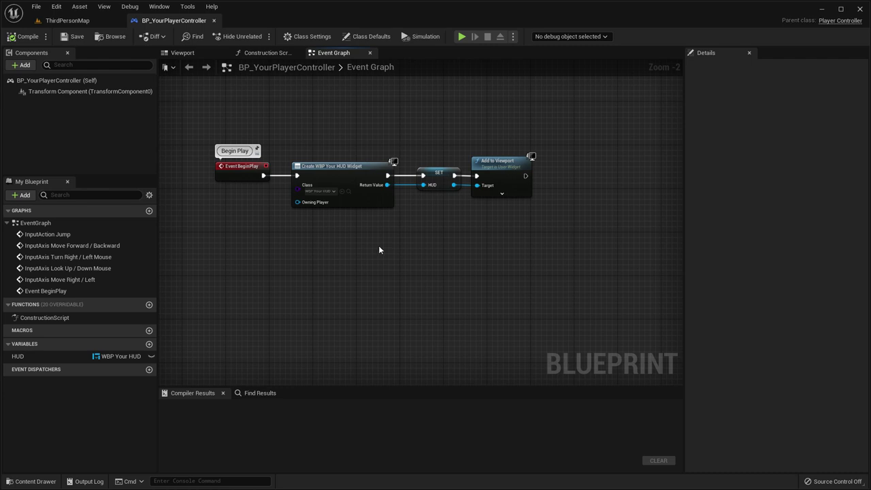
left_click(328, 193)
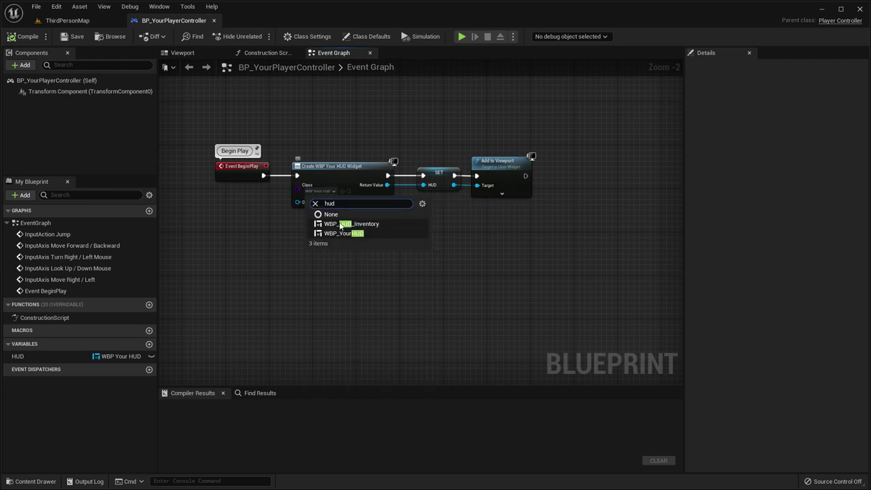
left_click(438, 176)
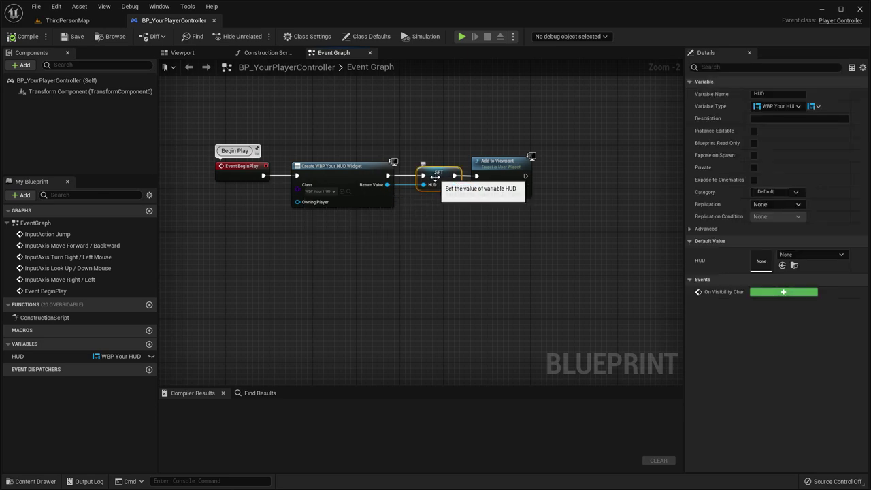
left_click(97, 20)
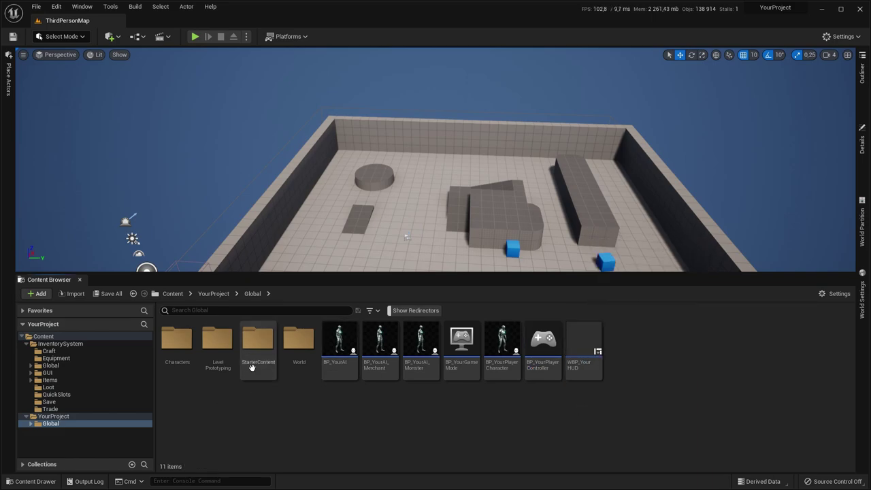
Step: Open the widget blueprints WBP_HUD_Inventory and WBP_YourHUD for editing
left_click(75, 372)
double_click(259, 412)
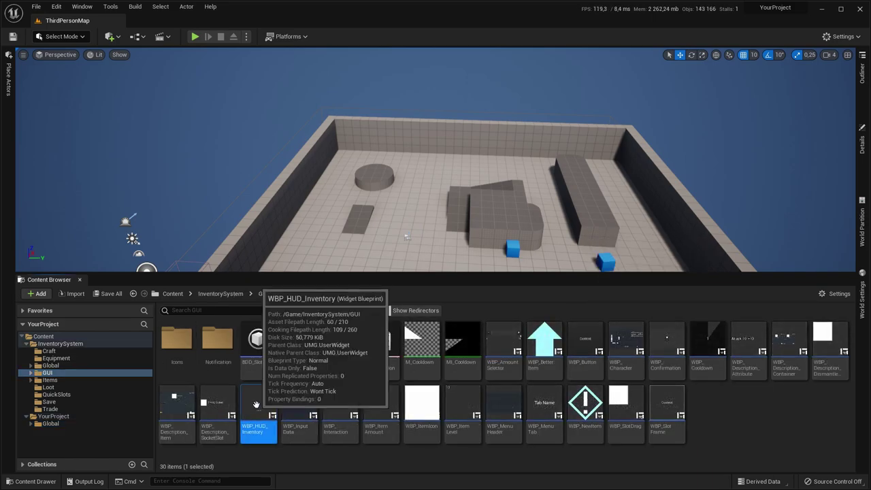
left_click(87, 21)
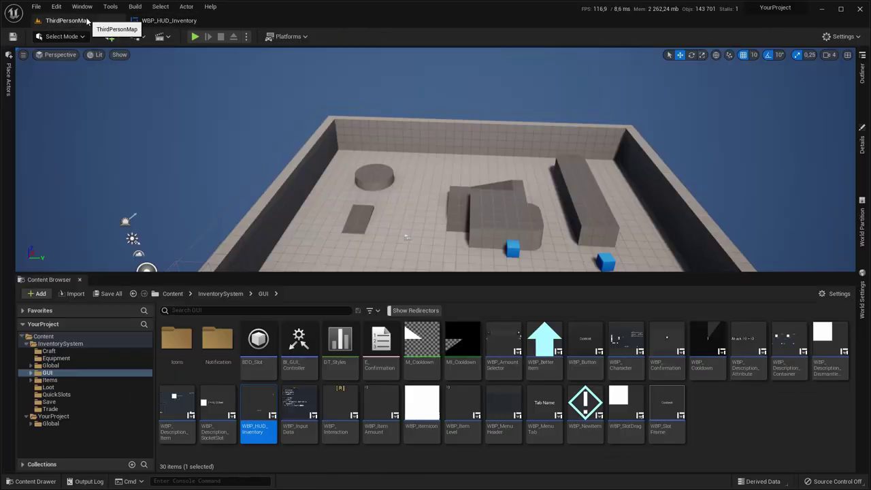
left_click(65, 424)
left_click(578, 358)
double_click(578, 358)
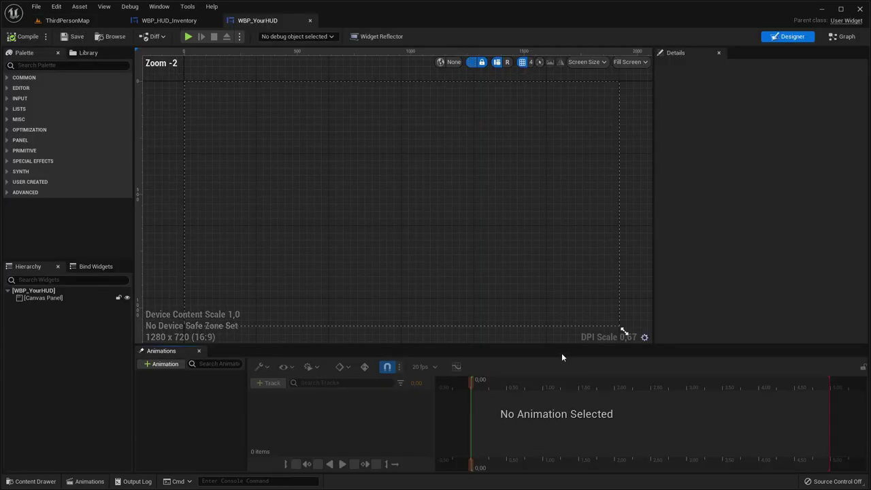
Step: Copy all widgets inside the WBP_HUD_Inventory canvas, including the quick slot wrap box, into the WBP_YourHUD canvas panel
left_click(187, 21)
left_click(48, 305)
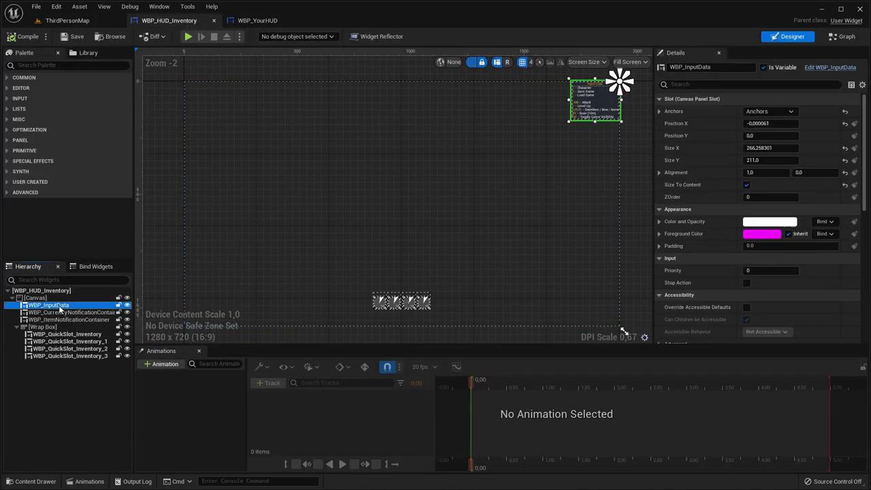
left_click(80, 356, "shift")
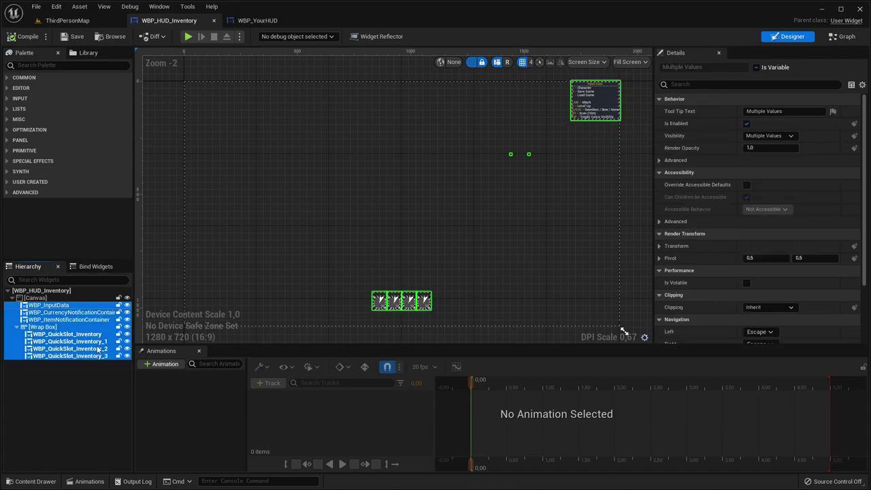
left_click(257, 20)
left_click(59, 298)
key("ctrl+v")
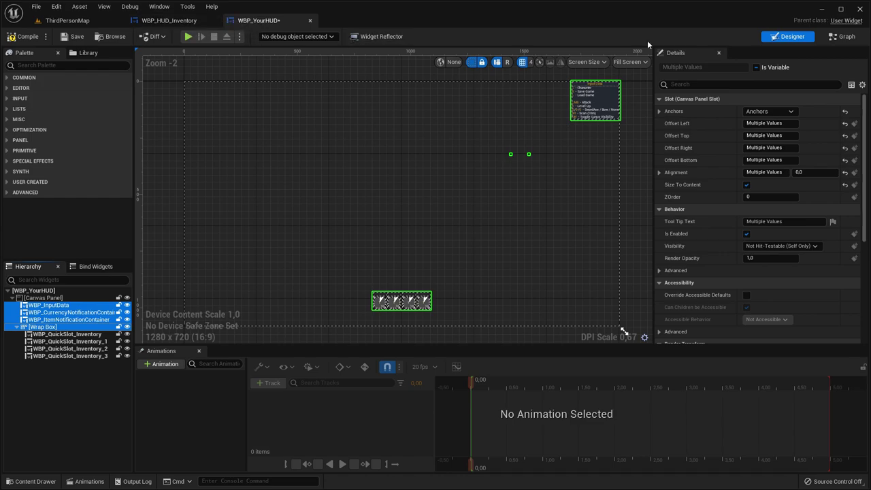
Step: Override the On Drop function in WBP_YourHUD and save the widget blueprint
left_click(849, 40)
left_click(134, 107)
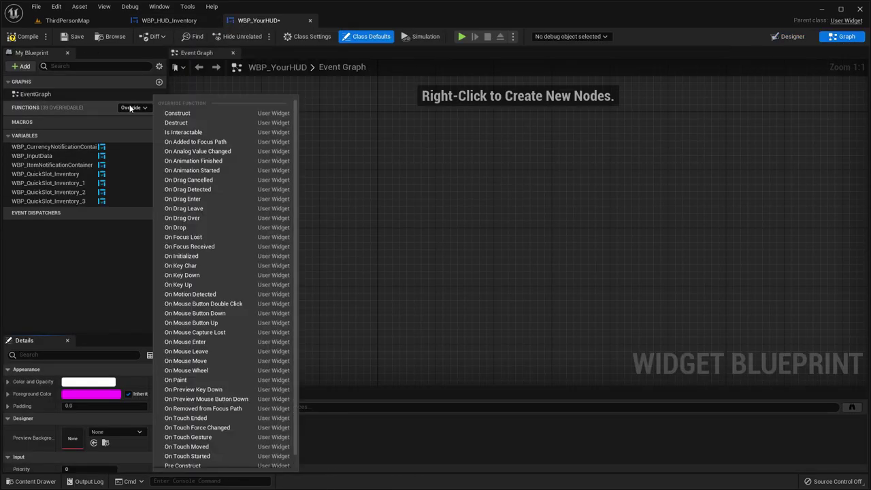
left_click(193, 228)
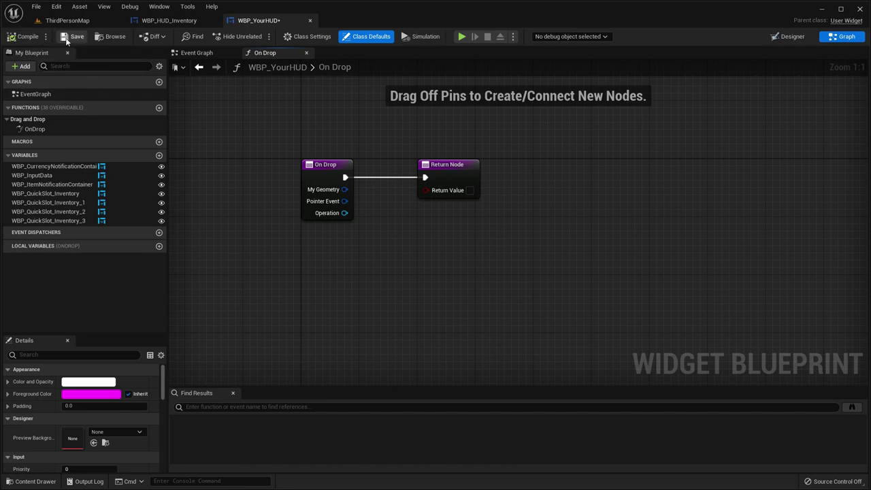
Step: Copy the nodes between On Drop and Return Node in WBP_HUD_Inventory's OnDrop function into the same function of WBP_YourHUD
left_click(163, 21)
left_click(841, 37)
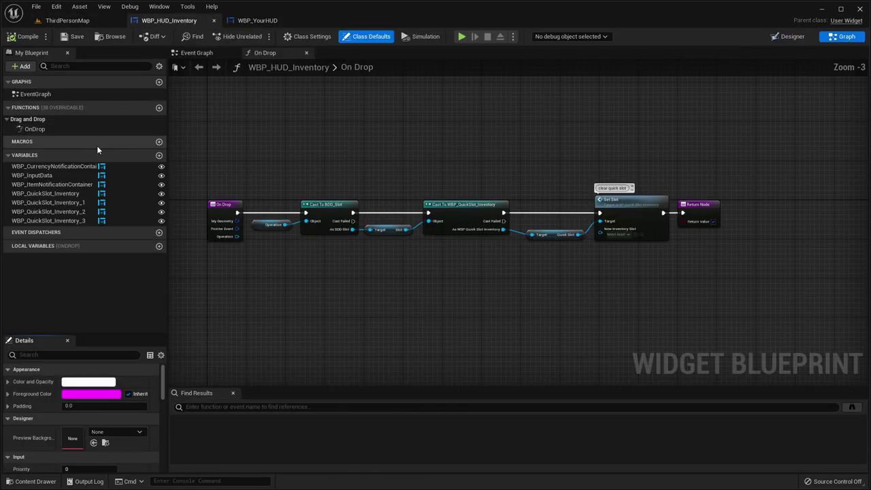
left_click(68, 138)
left_click_drag(750, 398, 270, 171)
left_click(263, 20)
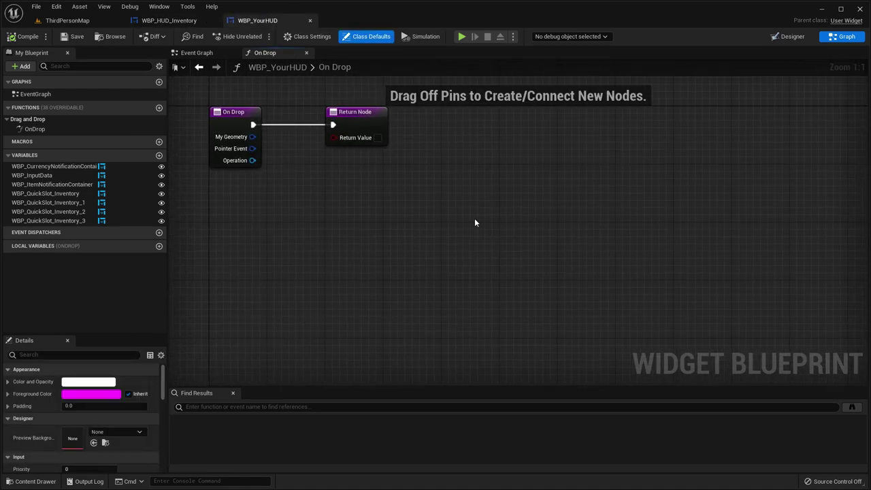
key("ctrl+v")
Step: Wire On Drop through the pasted cast and Set Slot nodes to the Return Node, with Return Value enabled
left_click_drag(304, 226, 392, 169)
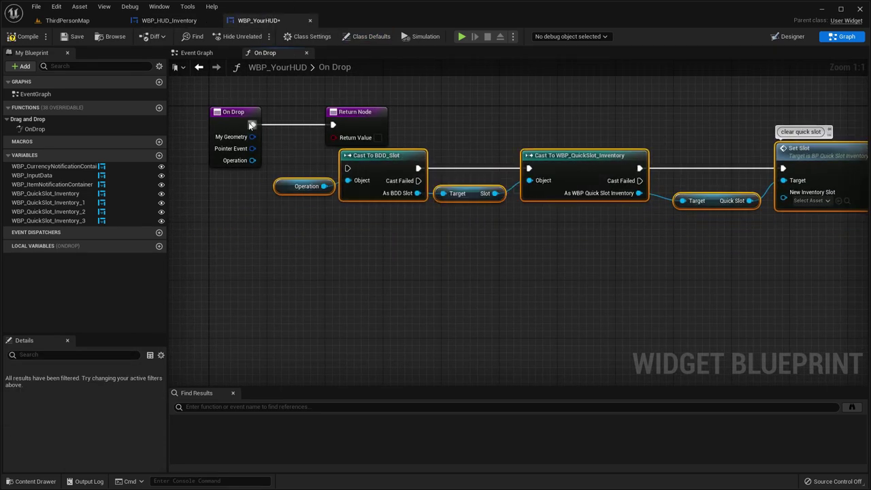
left_click_drag(253, 124, 402, 119)
left_click(435, 193)
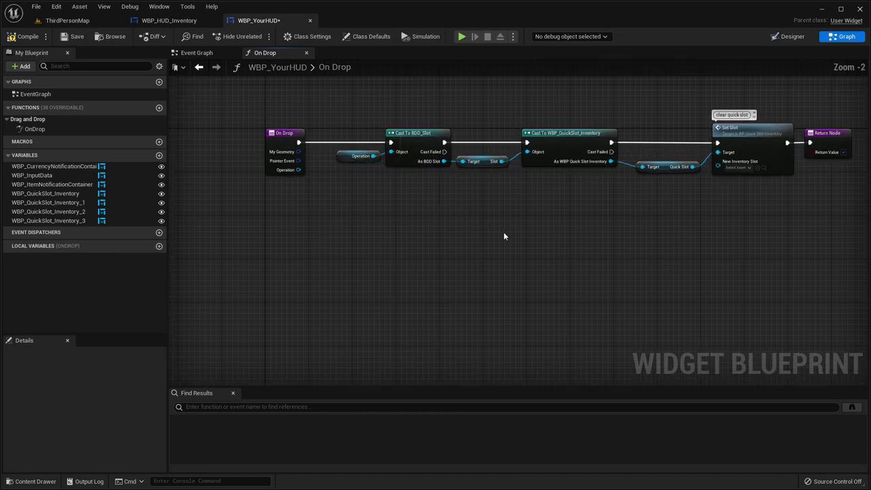
Step: Save WBP_YourHUD and change the Visibility setting of its root widget in the designer
right_click_drag(503, 232, 395, 259)
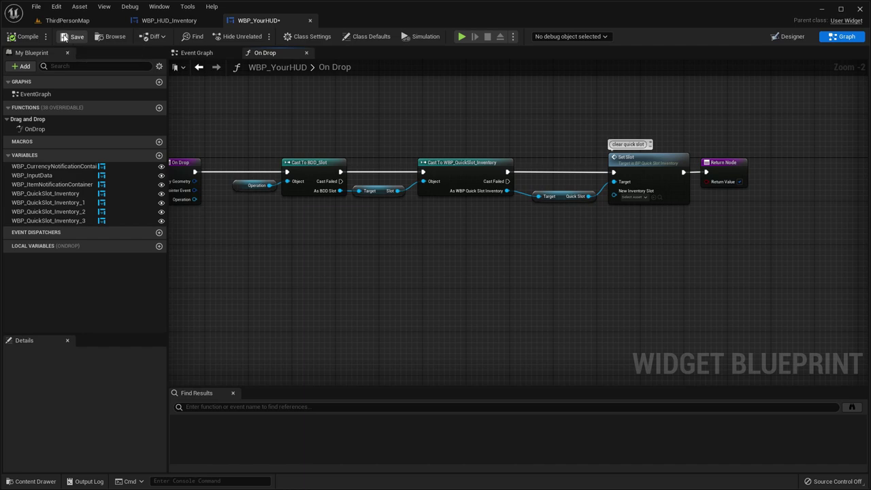
left_click(768, 37)
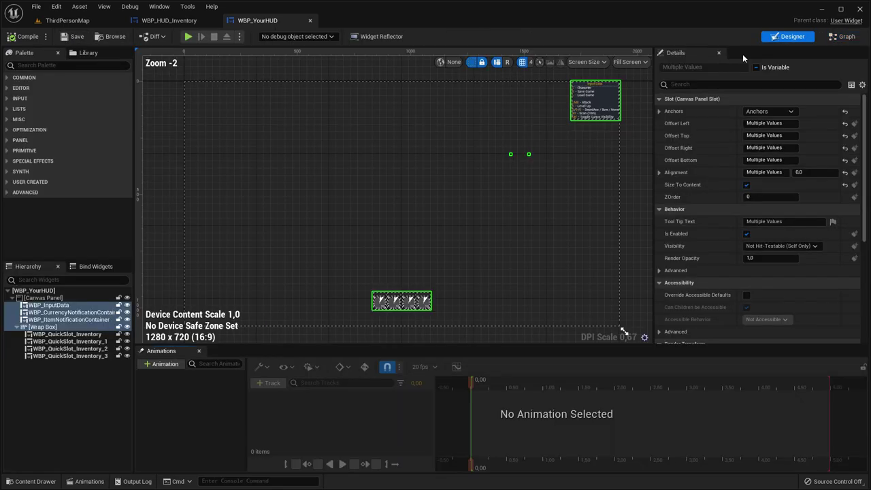
left_click(60, 291)
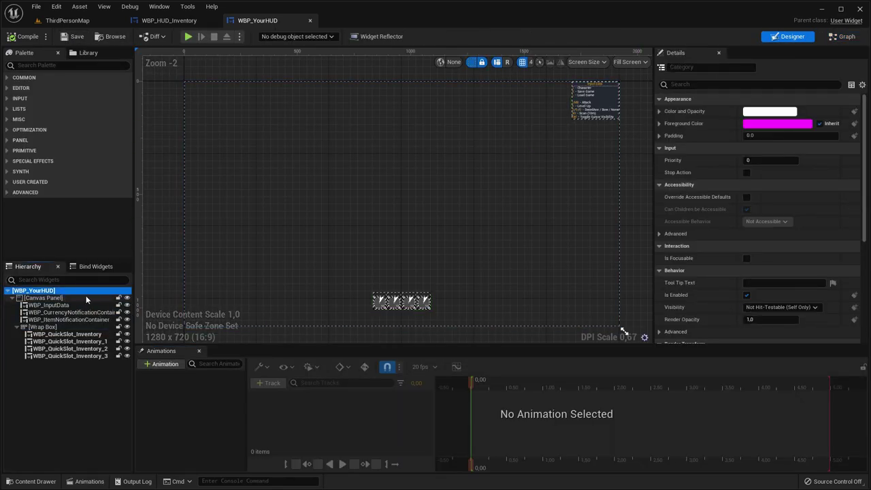
left_click(780, 307)
left_click(756, 316)
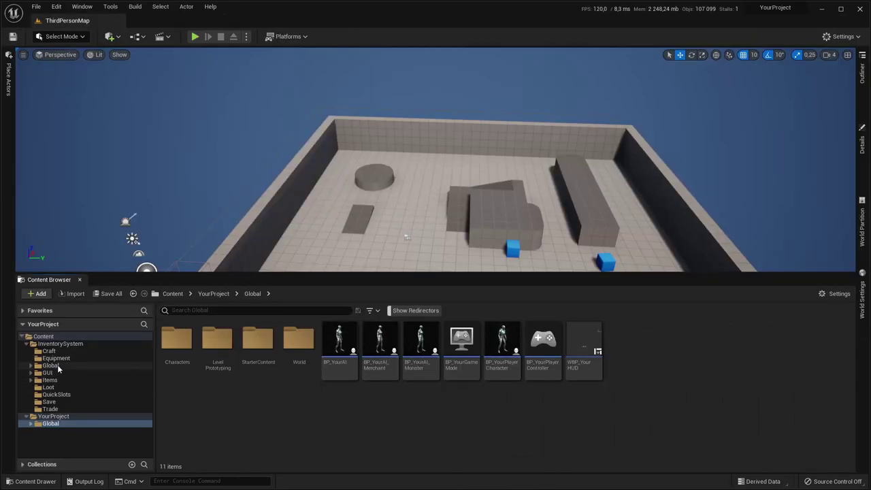
Step: Open BP_PlayerCharacter_I from InventorySystem/Global and BP_YourPlayerCharacter from YourProject/Global for editing
left_click(57, 367)
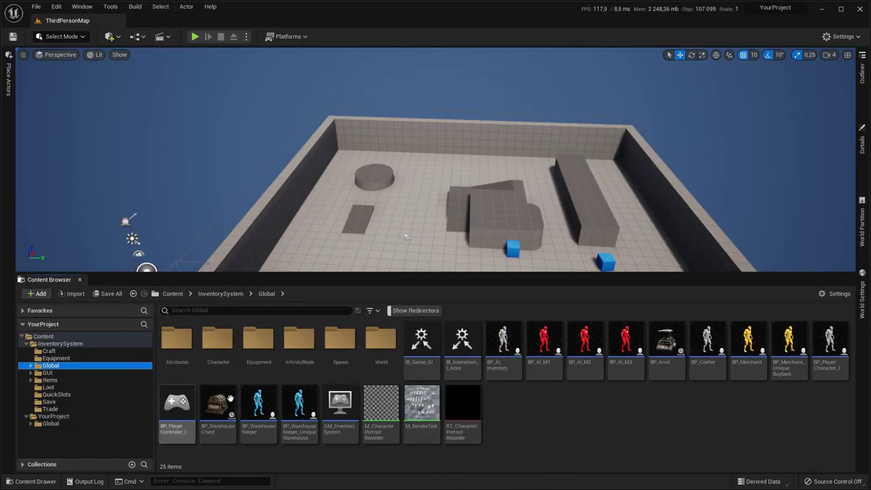
left_click(827, 361)
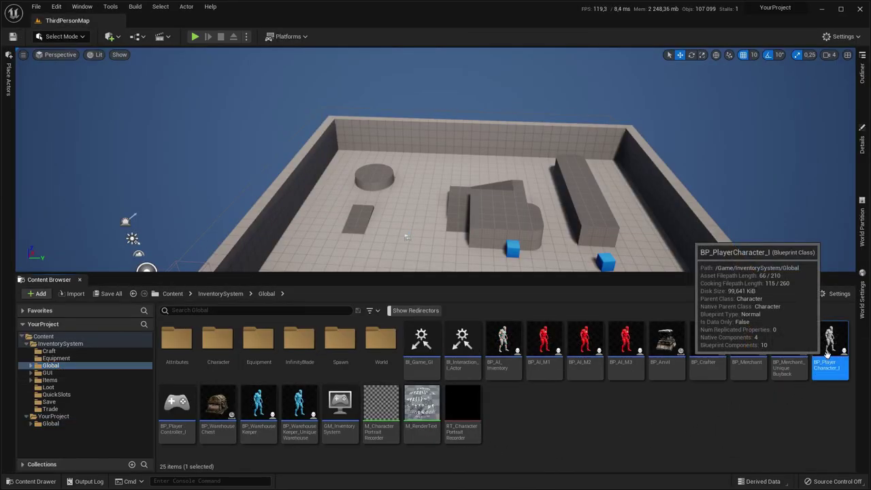
double_click(827, 354)
left_click(82, 21)
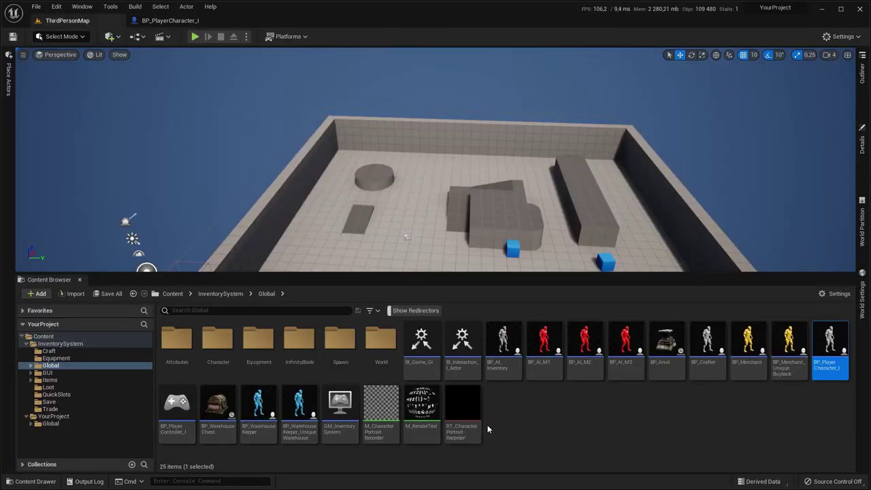
left_click(45, 423)
double_click(510, 351)
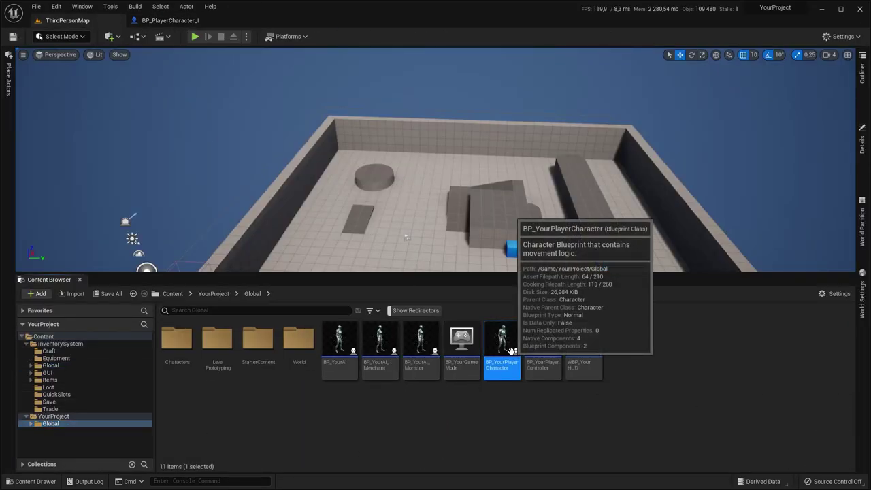
Step: Copy the AttributeManager and EquipmentManager components from BP_PlayerCharacter_I into BP_YourPlayerCharacter and check their settings
left_click(170, 21)
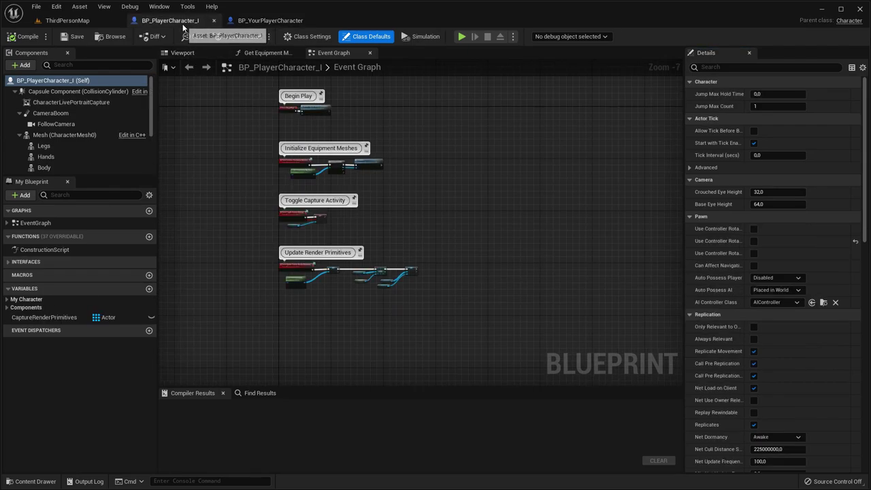
scroll(55, 139, "down", 3)
left_click(51, 156)
left_click(51, 168, "ctrl")
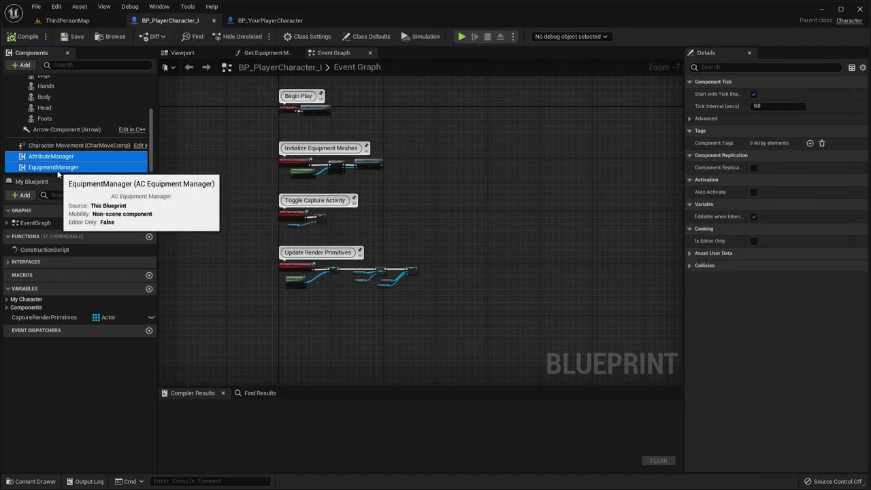
left_click_drag(51, 163, 61, 82)
left_click(58, 151)
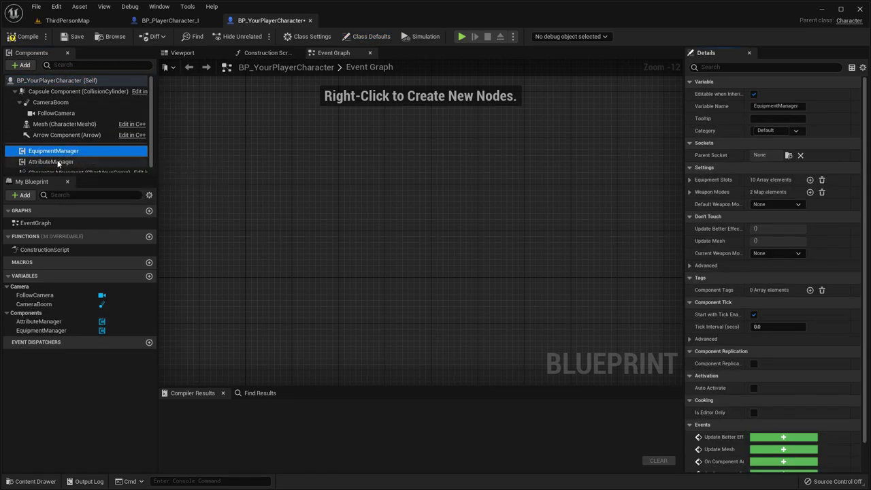
left_click(66, 163)
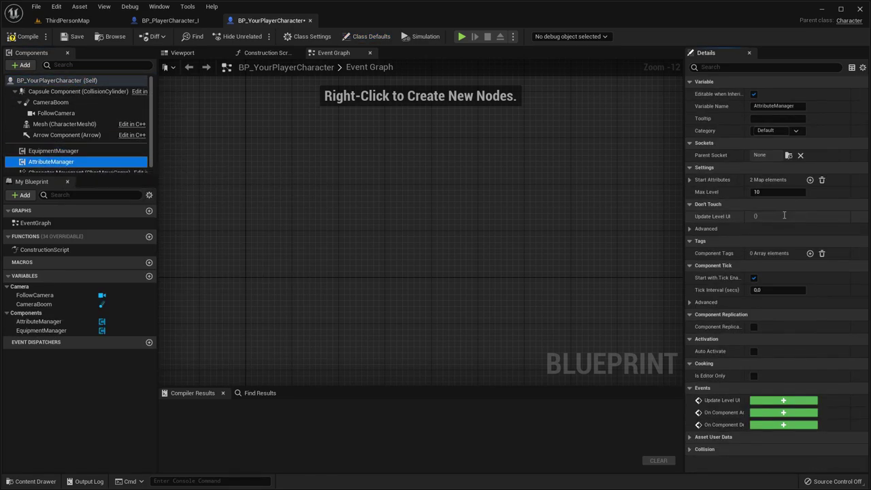
Step: Copy the CharacterLivePortraitCapture component from BP_PlayerCharacter_I into BP_YourPlayerCharacter and inspect its placement in the viewport
left_click(169, 21)
scroll(59, 126, "up", 4)
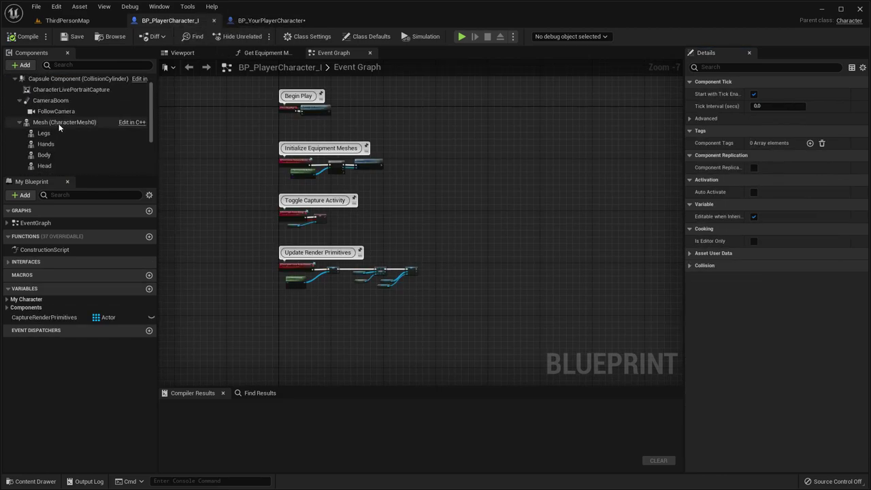
left_click(73, 103)
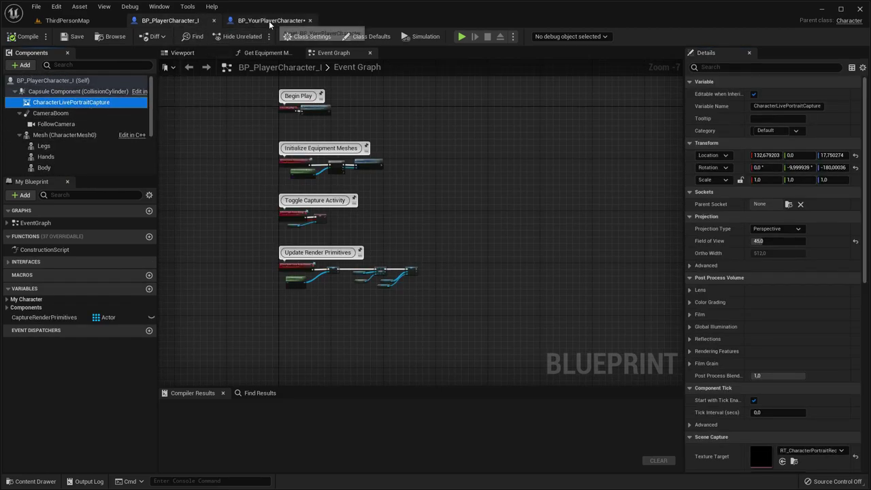
left_click(272, 21)
left_click(70, 102)
left_click(182, 54)
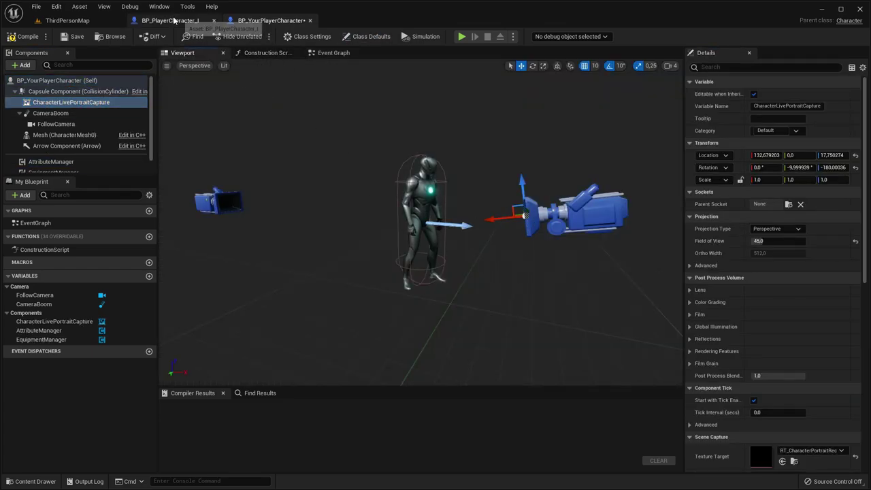
Step: Copy the Legs, Hands, Body, Head and Foots mesh components from BP_PlayerCharacter_I into BP_YourPlayerCharacter
left_click(170, 21)
scroll(50, 167, "down", 1)
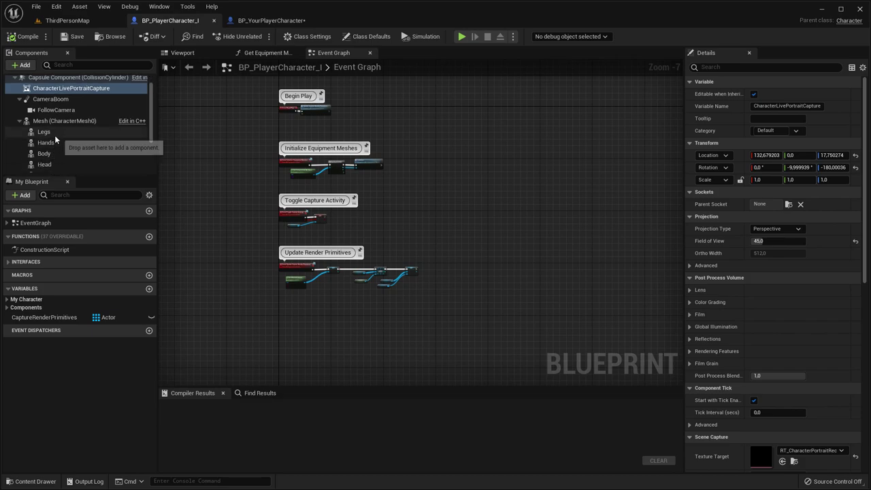
left_click(54, 133)
scroll(71, 146, "down", 2)
left_click(62, 147, "shift")
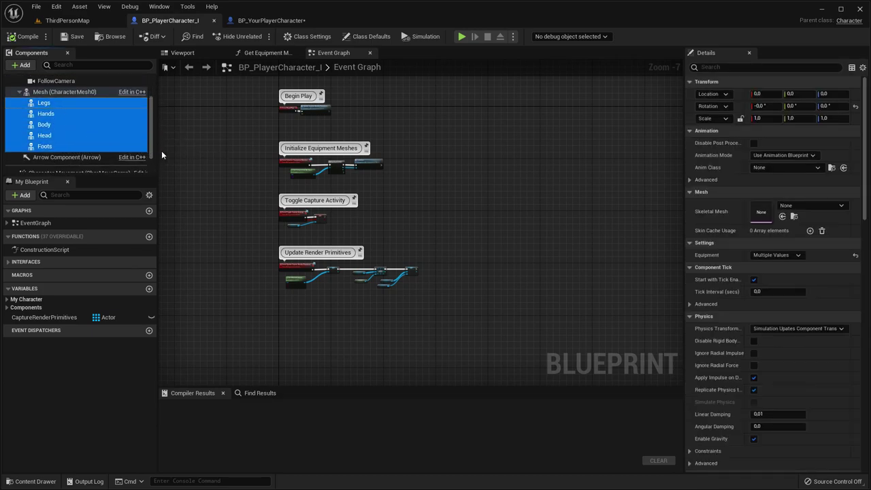
left_click(272, 21)
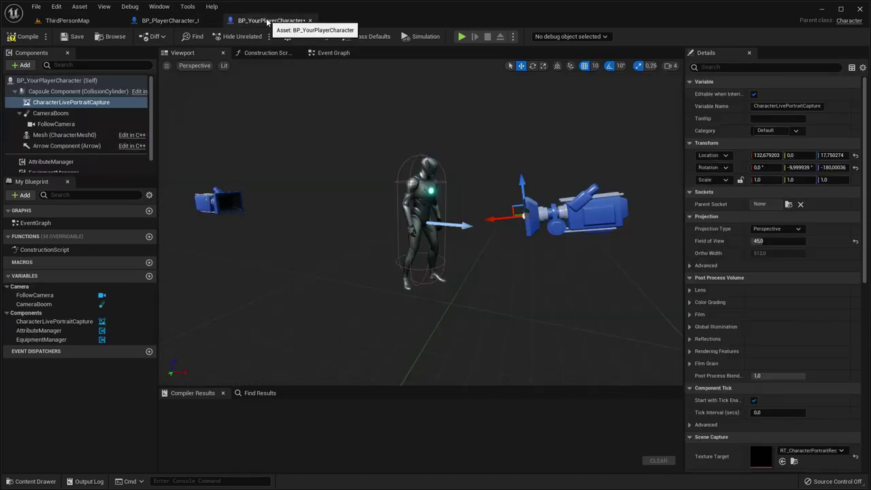
right_click(62, 136)
left_click(93, 191)
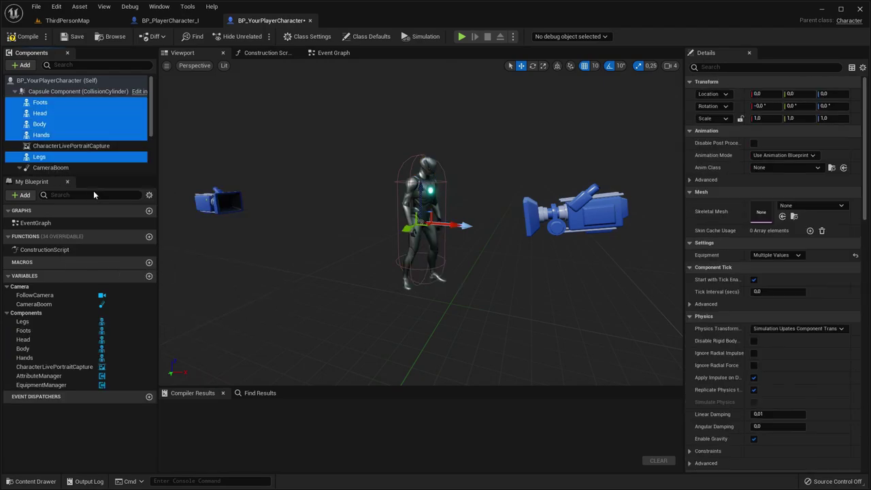
Step: Parent the five pasted body-part components to Mesh with Location and Rotation reset to zero, and compile BP_YourPlayerCharacter
left_click_drag(79, 162, 54, 163)
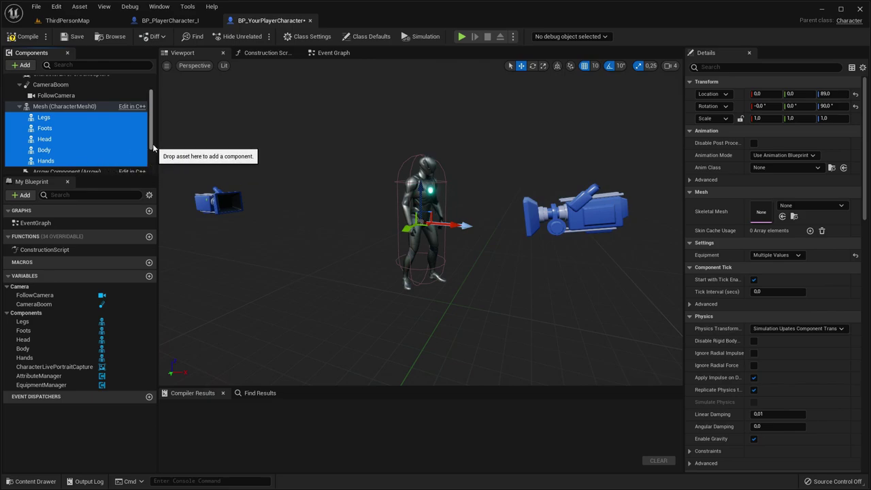
left_click(854, 95)
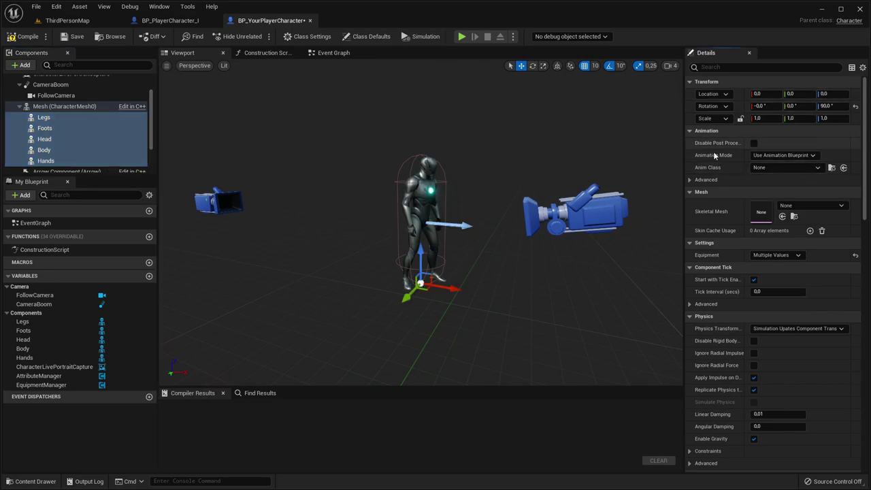
left_click(855, 106)
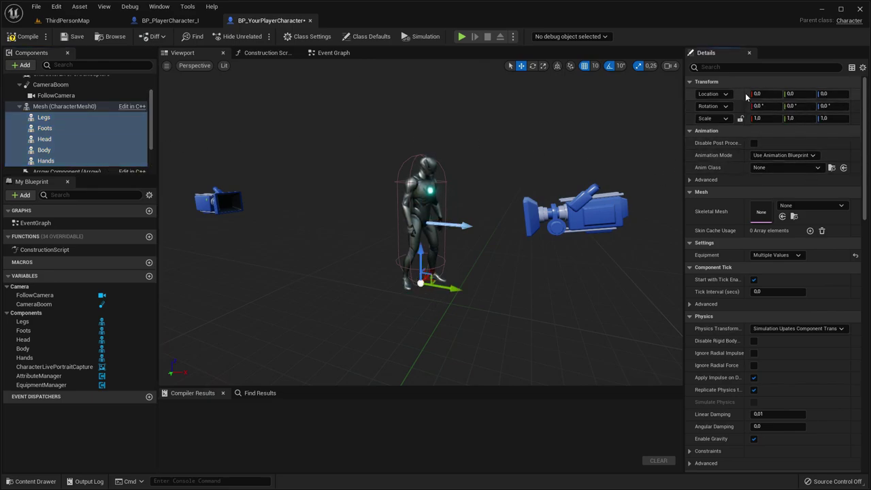
scroll(59, 161, "down", 2)
scroll(52, 159, "up", 3)
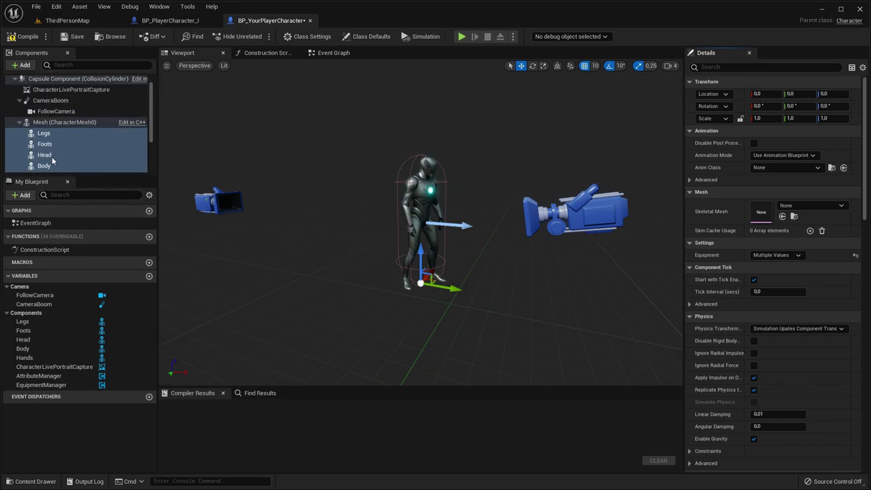
left_click(23, 36)
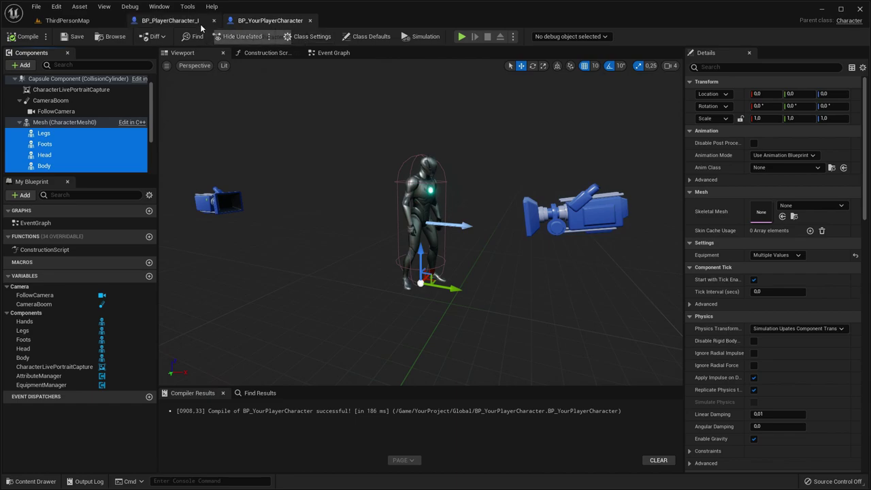
Step: Check the implemented interface in BP_PlayerCharacter_I's class settings and add the same BI_Equipment_Actor interface to BP_YourPlayerCharacter
left_click(170, 20)
left_click(307, 36)
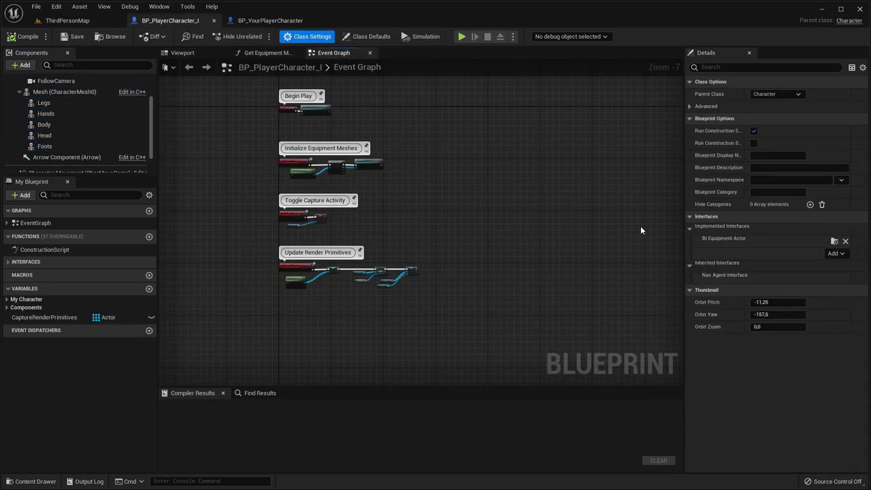
left_click(285, 20)
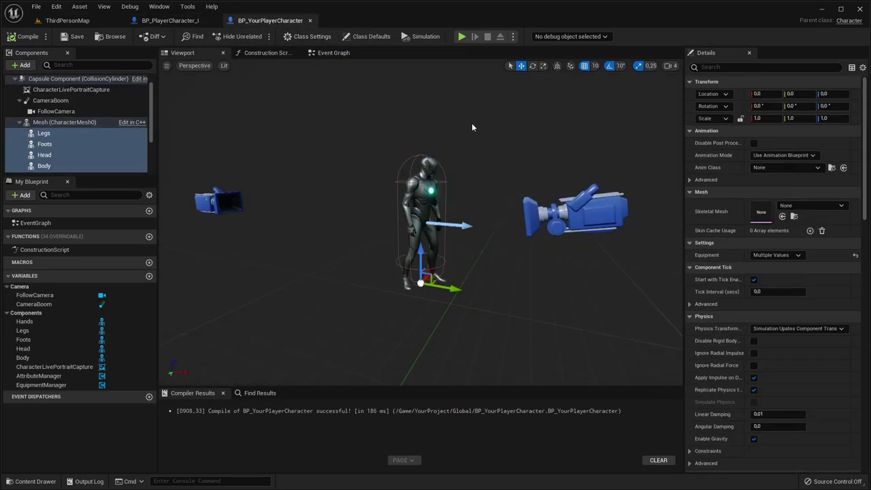
left_click(61, 79)
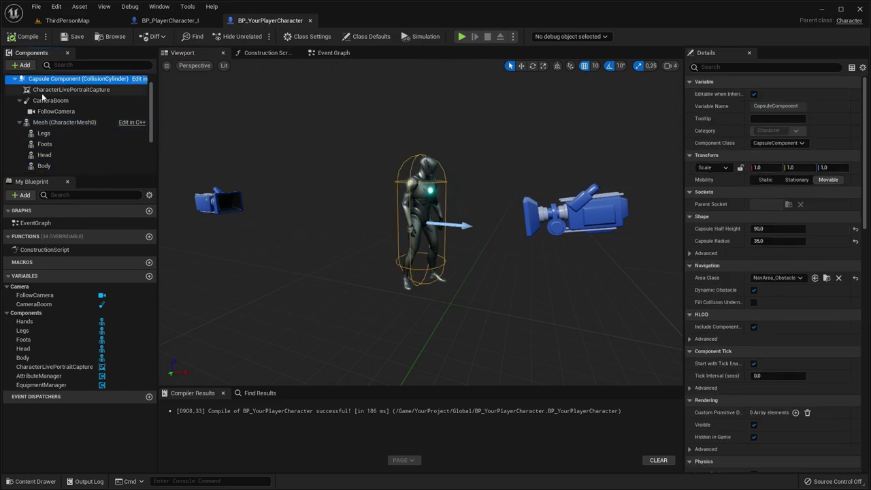
left_click(318, 37)
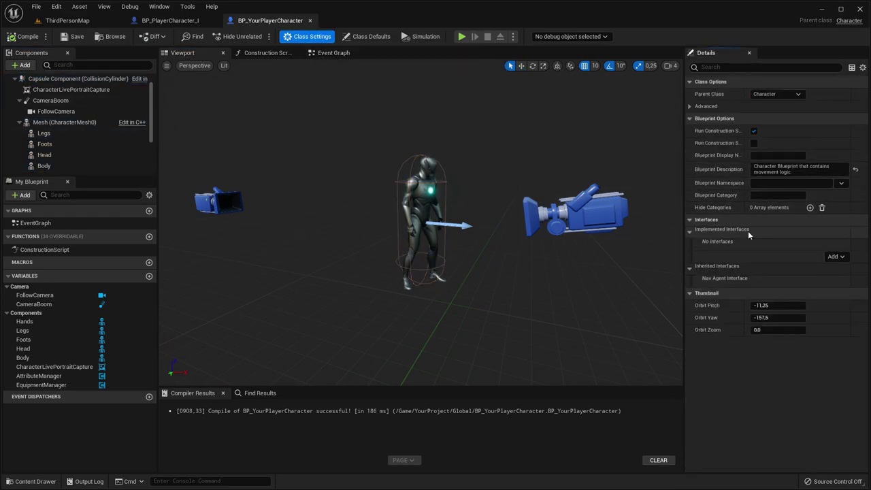
left_click(830, 257)
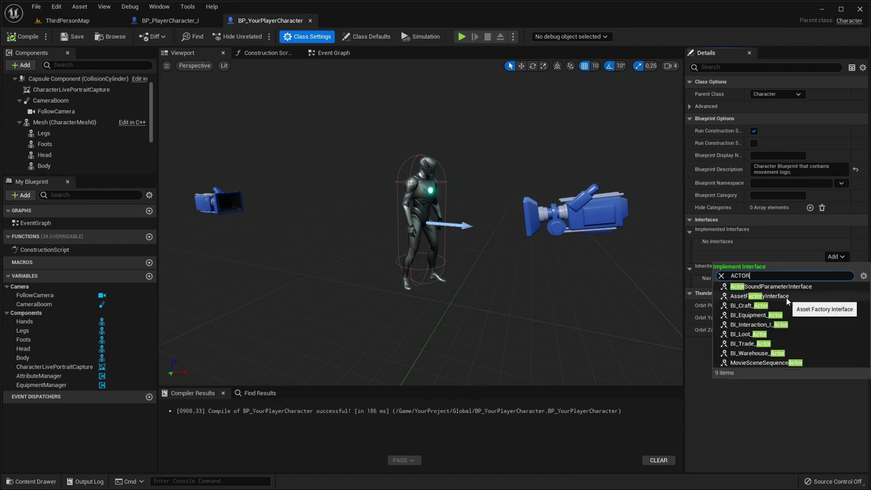
left_click(758, 315)
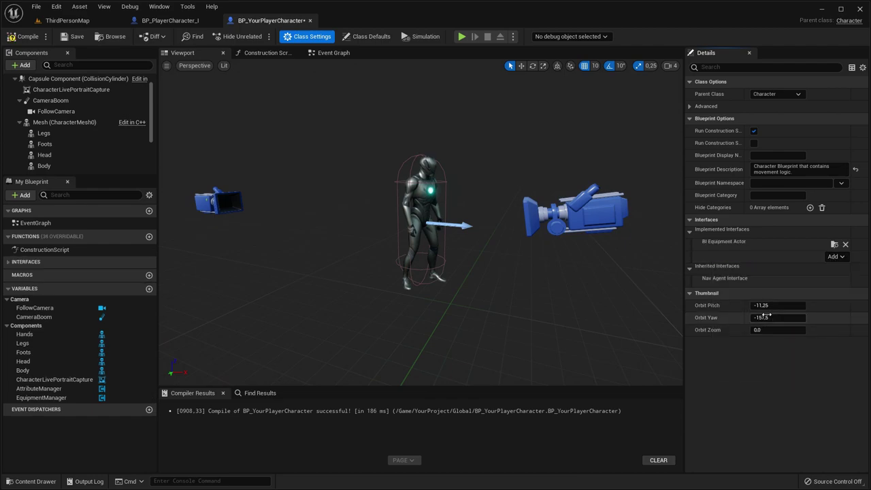
Step: Implement the Get Equipment Manager interface function in BP_YourPlayerCharacter by connecting the EquipmentManager component to the Return Node's Manager input
left_click(7, 262)
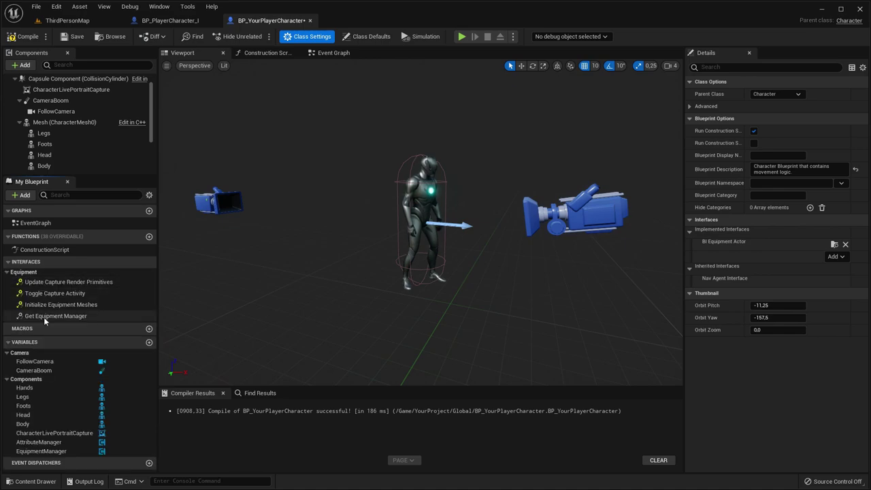
double_click(44, 317)
scroll(73, 161, "down", 3)
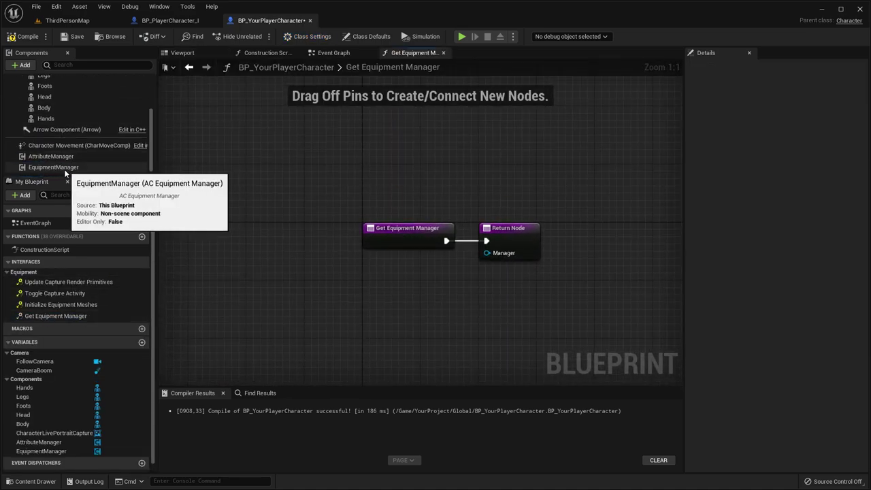
left_click_drag(64, 169, 490, 256)
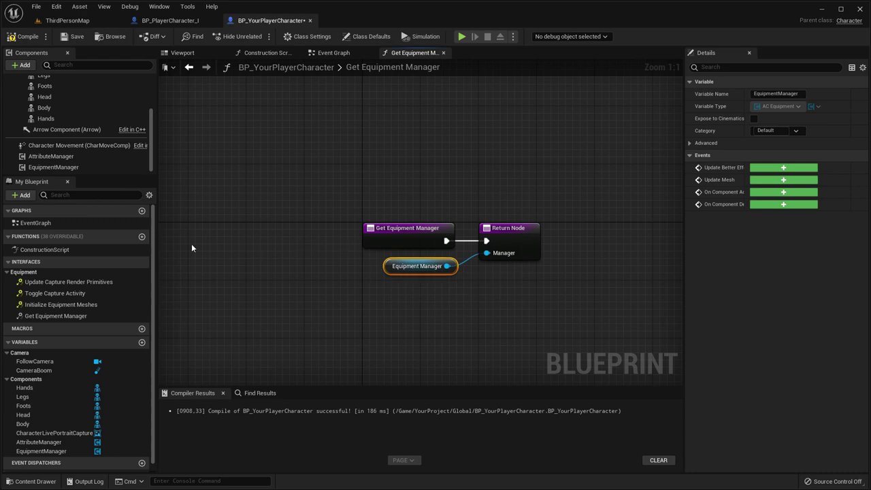
Step: Copy all Event Graph nodes from BP_PlayerCharacter_I, Begin Play through Update Render Primitives, into the BP_YourPlayerCharacter Event Graph
double_click(35, 223)
left_click(167, 21)
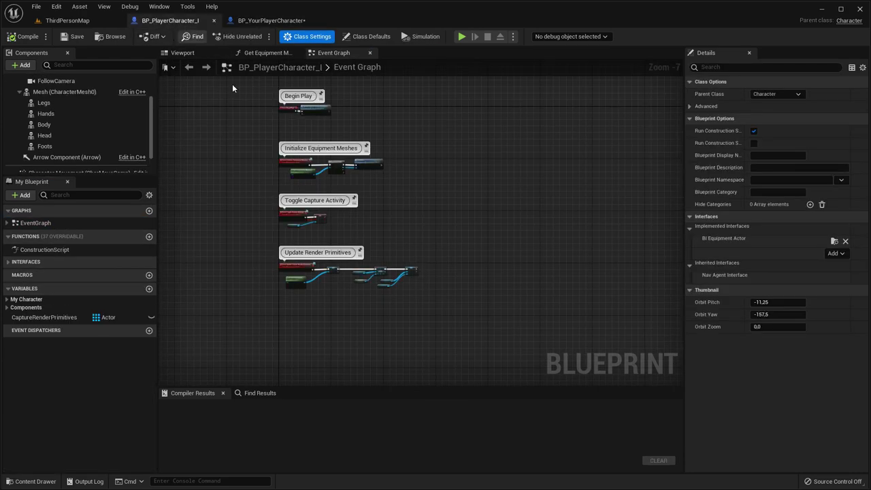
left_click_drag(303, 127, 303, 126)
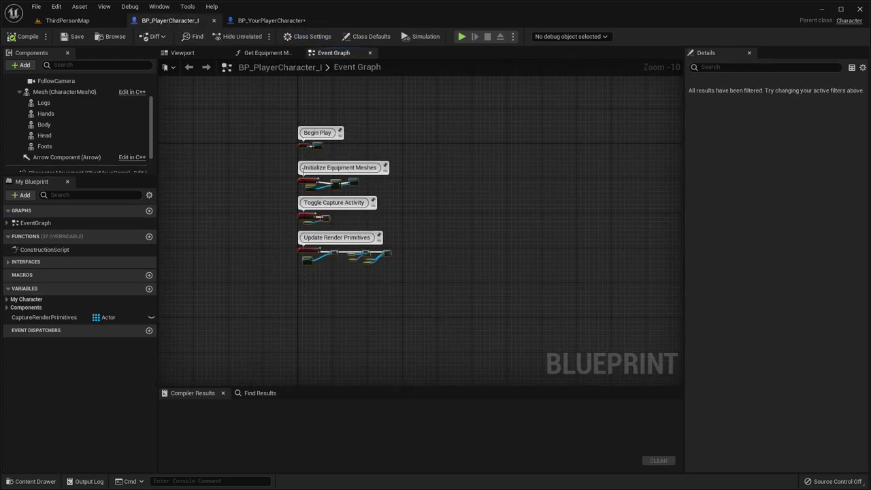
left_click(268, 20)
double_click(78, 224)
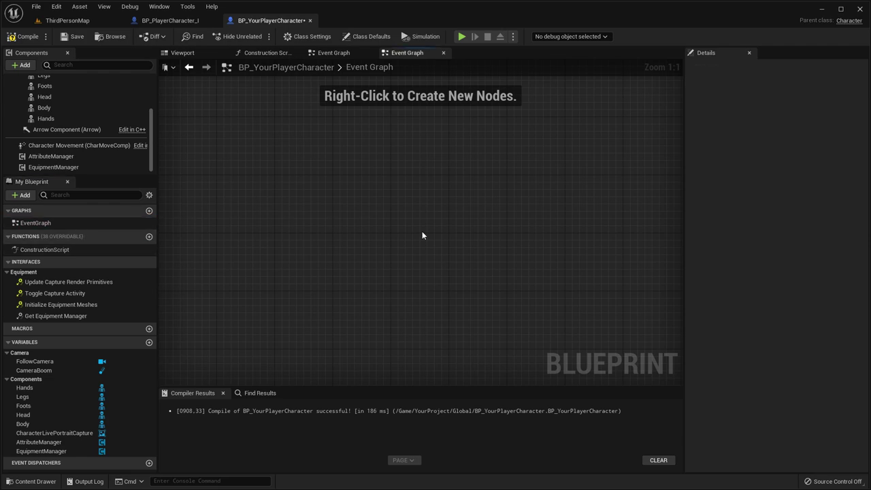
key("ctrl+v")
scroll(327, 197, "down", 8)
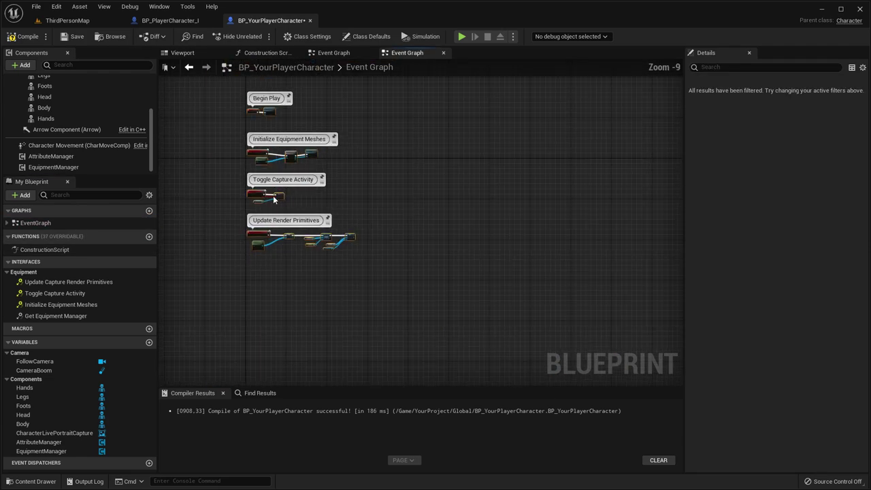
scroll(350, 215, "up", 2)
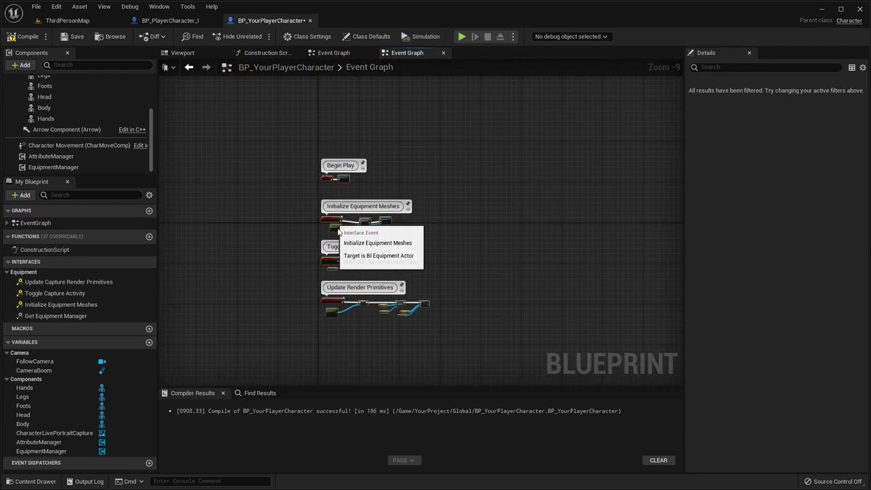
left_click(514, 276)
right_click_drag(514, 276, 493, 198)
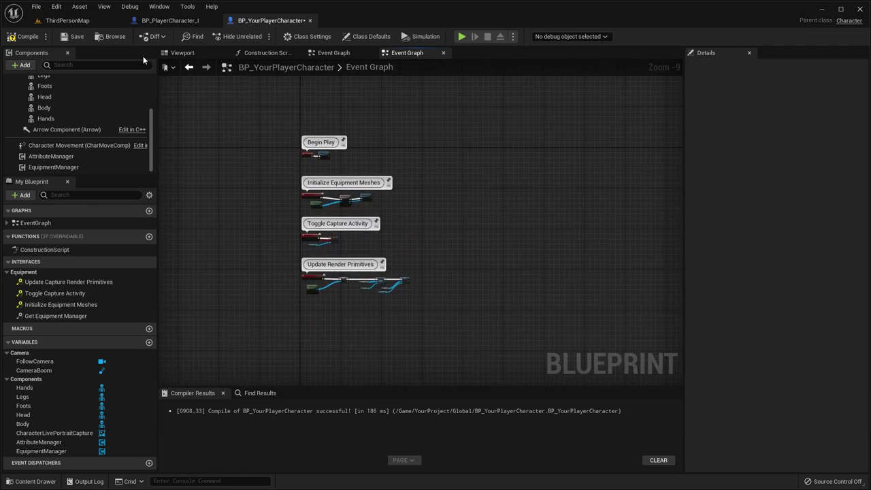
Step: Compile BP_YourPlayerCharacter, create the missing CaptureRenderPrimitives variable from its Set node in Update Render Primitives, and compile again
left_click(26, 39)
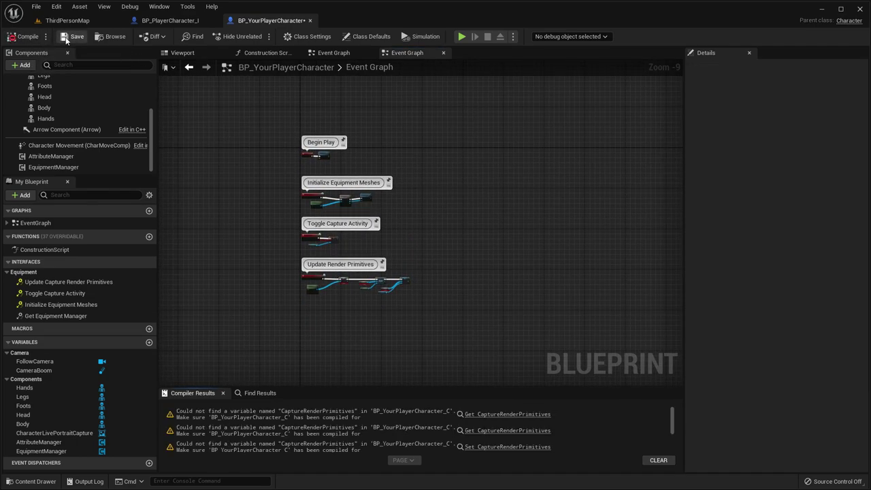
left_click(497, 414)
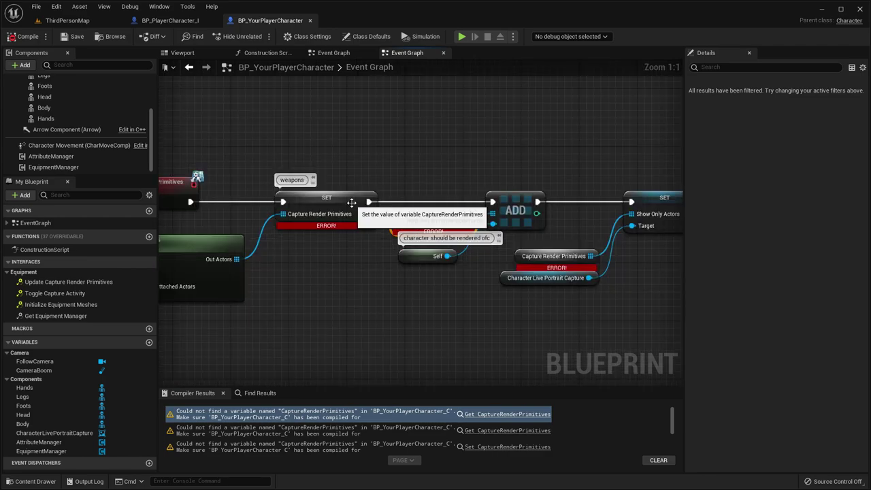
right_click(343, 205)
scroll(376, 218, "down", 5)
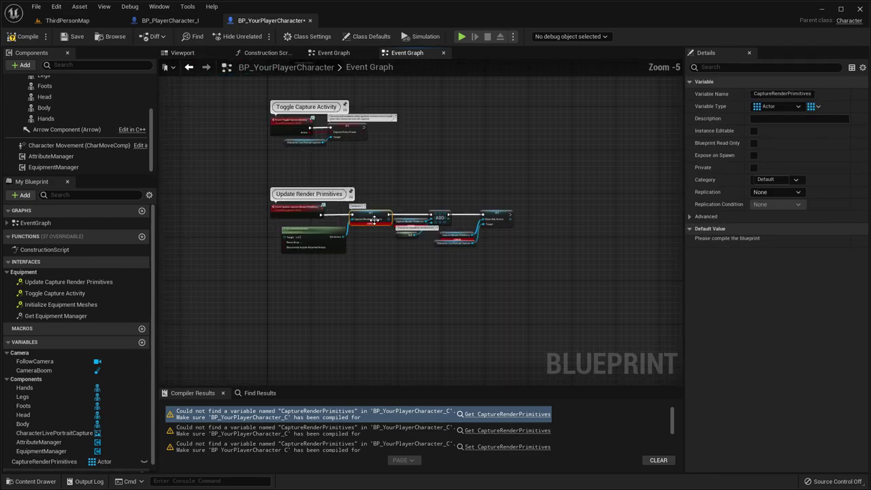
left_click(25, 37)
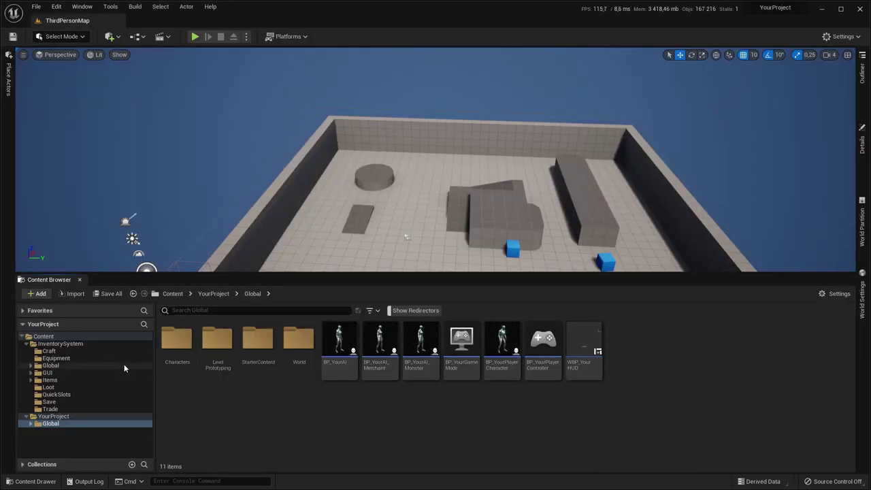
Step: Open SK_Mannequin_Skeleton from the InventorySystem Global Character folder and return to the level's Content Browser
left_click(60, 380)
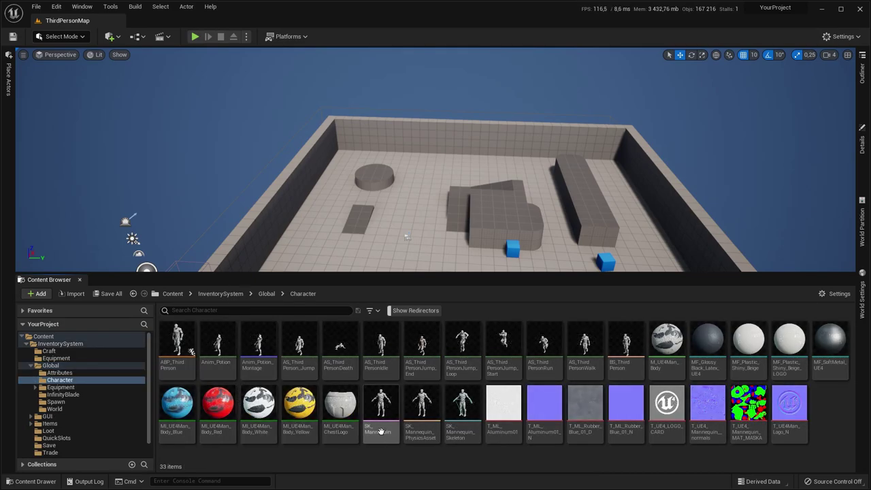
double_click(462, 407)
left_click(68, 21)
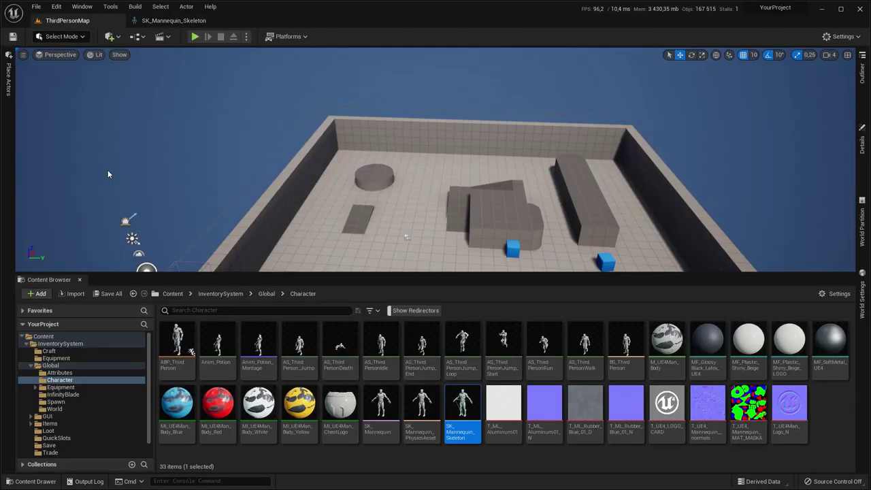
Step: Open the SK_Mannequin skeleton from YourProject's Mannequins Meshes folder and switch its preview to the male mannequin mesh
left_click(53, 452)
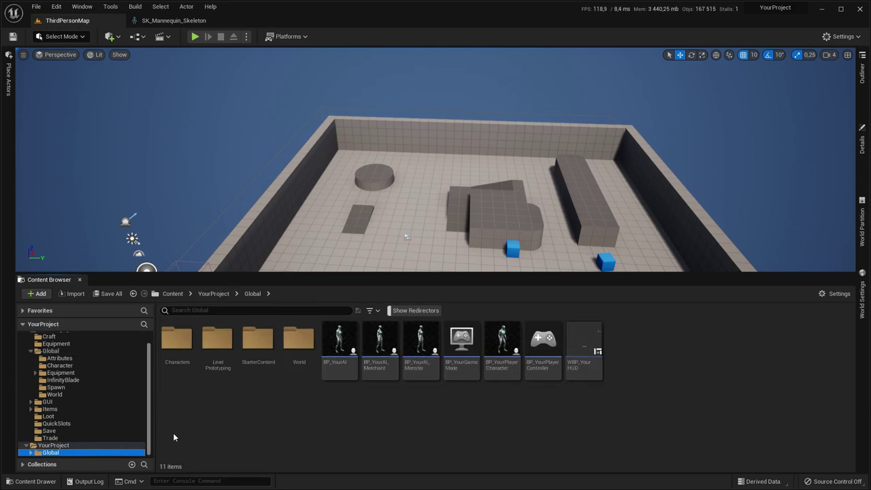
double_click(177, 338)
double_click(218, 338)
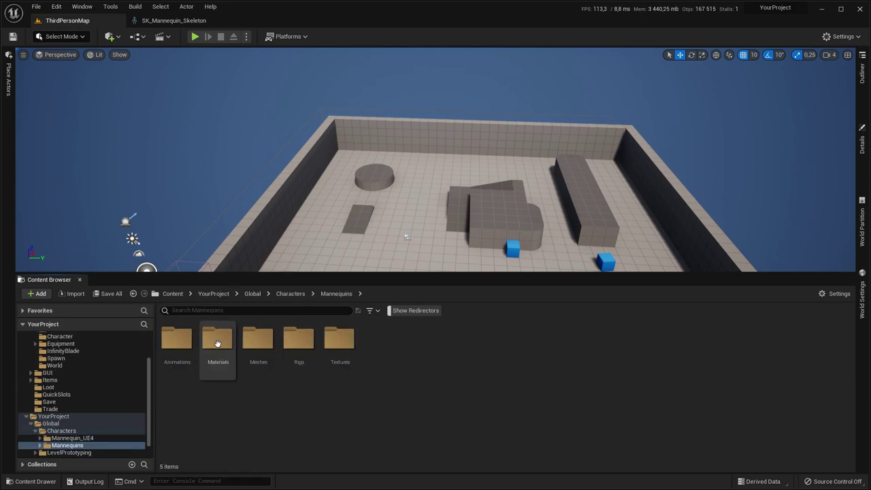
double_click(262, 343)
double_click(228, 343)
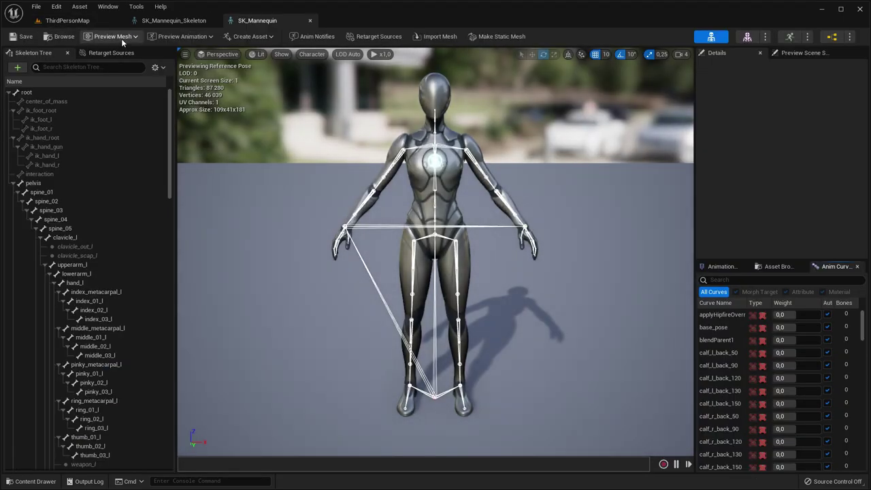
left_click(121, 38)
left_click(109, 117)
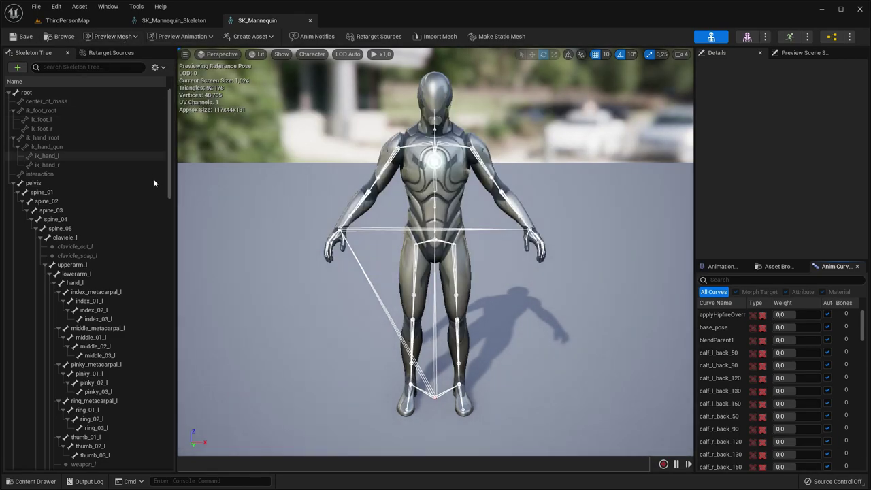
Step: Filter the SK_Mannequin_Skeleton tree to show only sockets and copy all seven, from active_bow to inactive_onehand
left_click(174, 20)
left_click(157, 68)
left_click(195, 229)
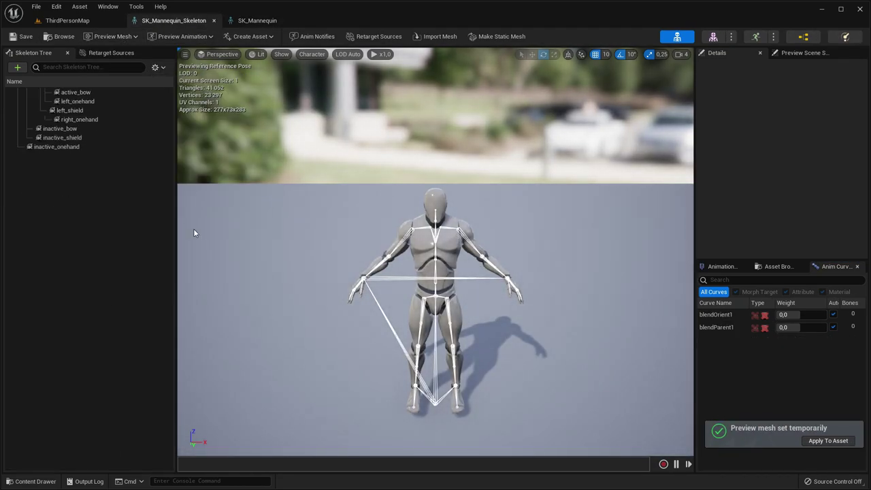
left_click(87, 93)
left_click(84, 147, "shift")
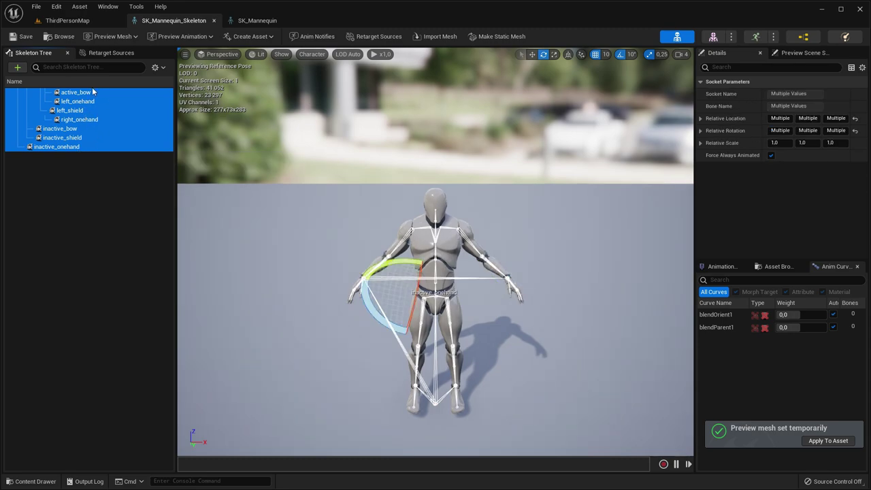
Step: Paste the copied weapon sockets into the SK_Mannequin skeleton and check their placement in the bone hierarchy
left_click(266, 21)
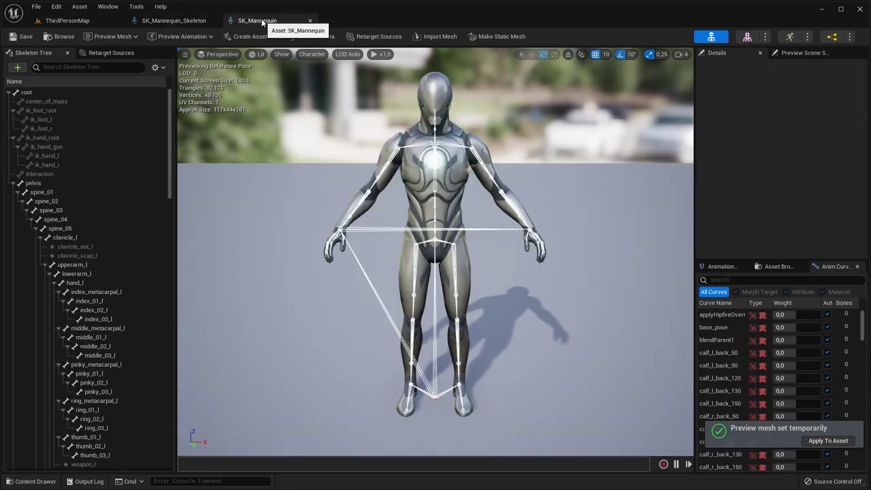
scroll(100, 213, "down", 4)
left_click(117, 298)
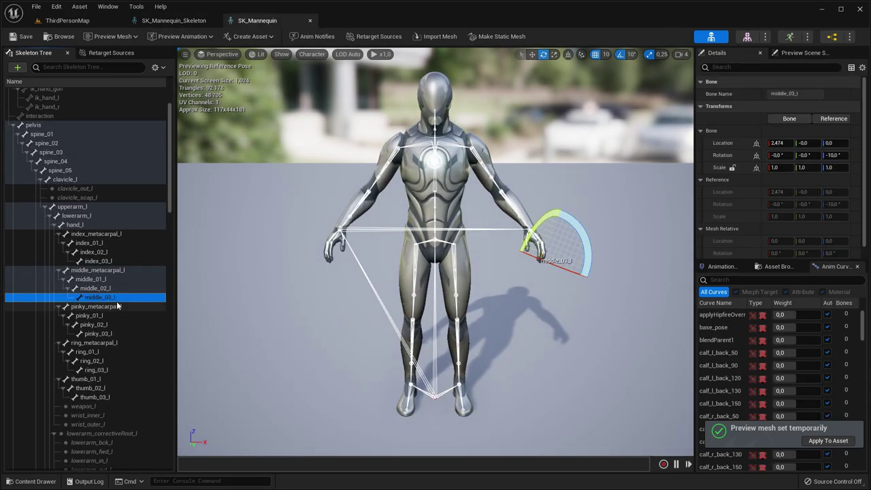
scroll(109, 313, "down", 12)
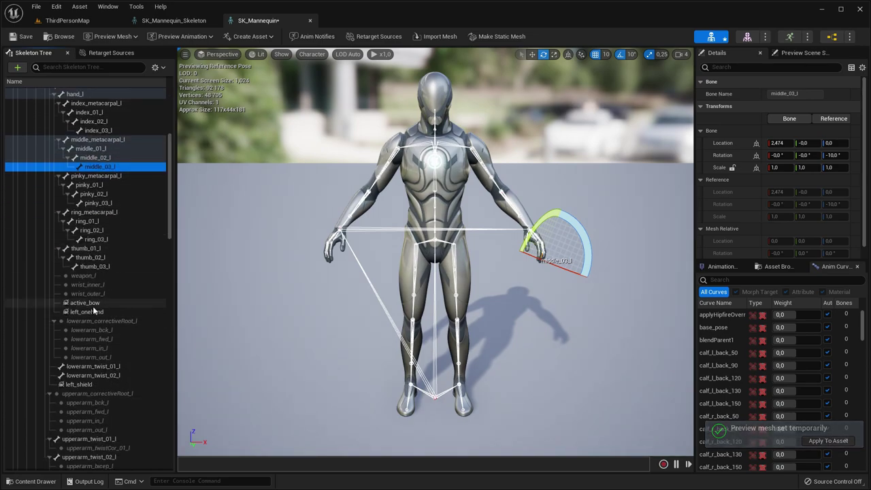
scroll(99, 309, "down", 20)
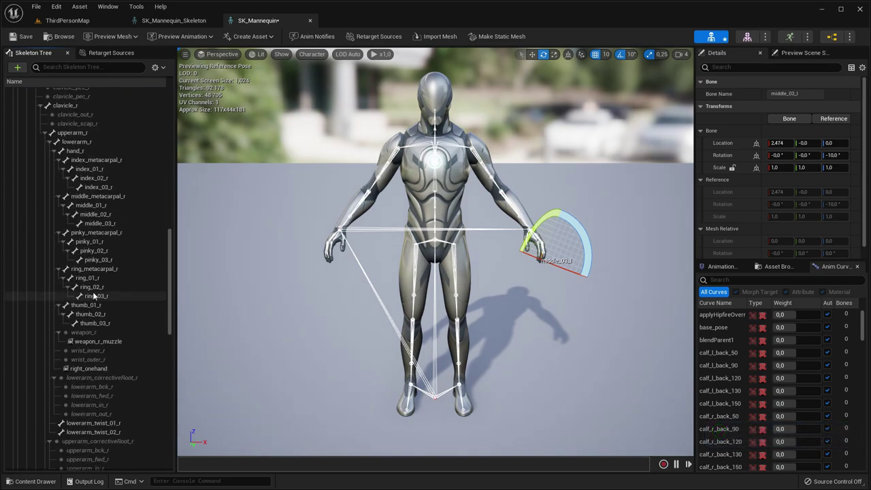
scroll(95, 291, "down", 7)
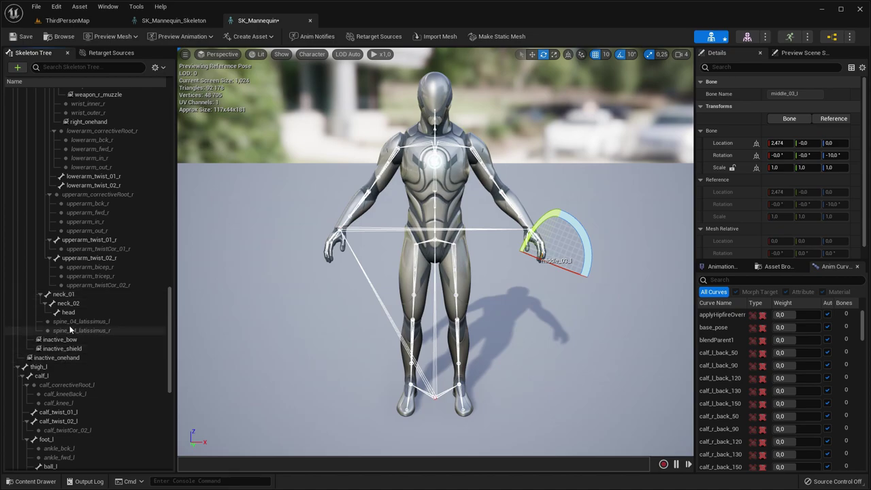
Step: Attach the static mesh SM_Bow as a preview asset to the inactive_bow socket
left_click(74, 339)
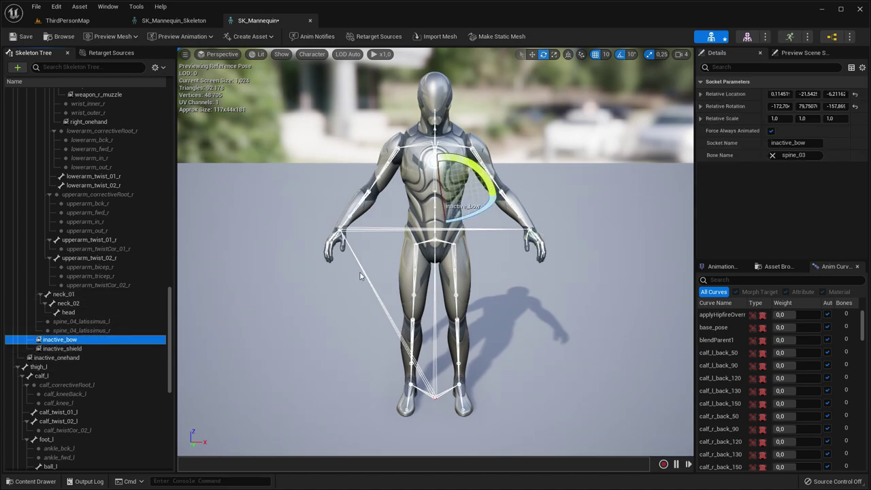
right_click_drag(361, 275, 520, 267)
key("a")
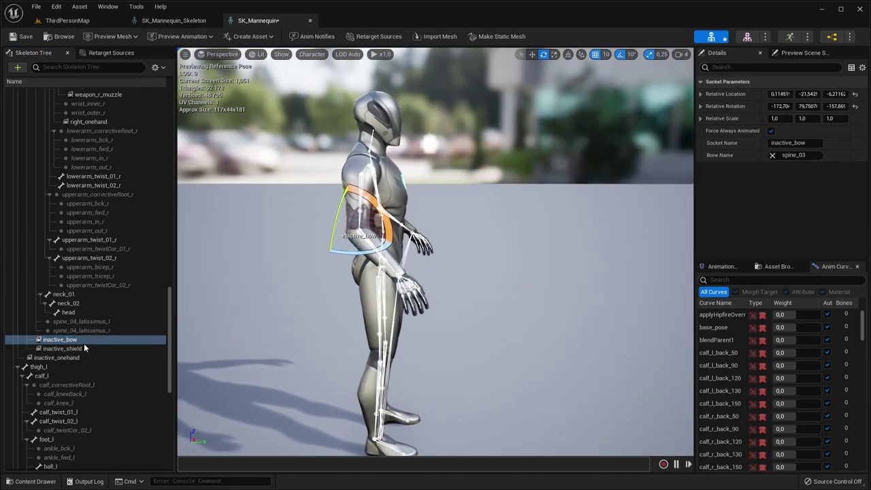
right_click(71, 340)
mouse_move(111, 446)
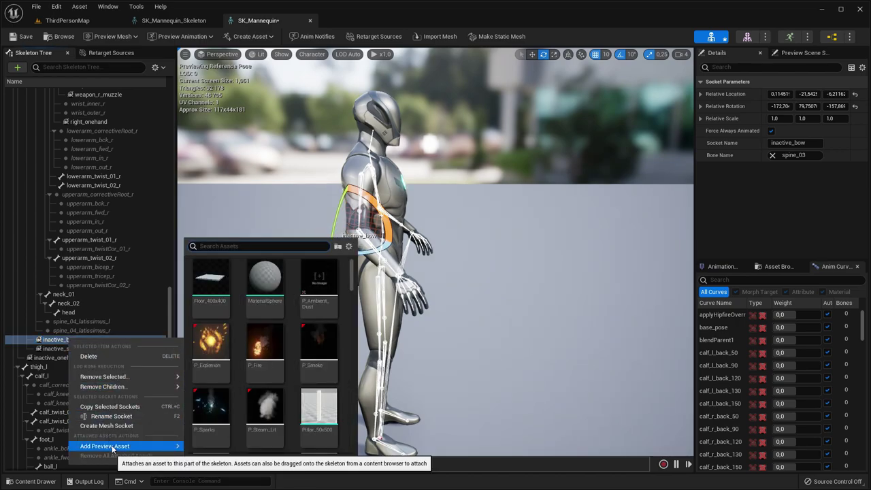
type("BOW")
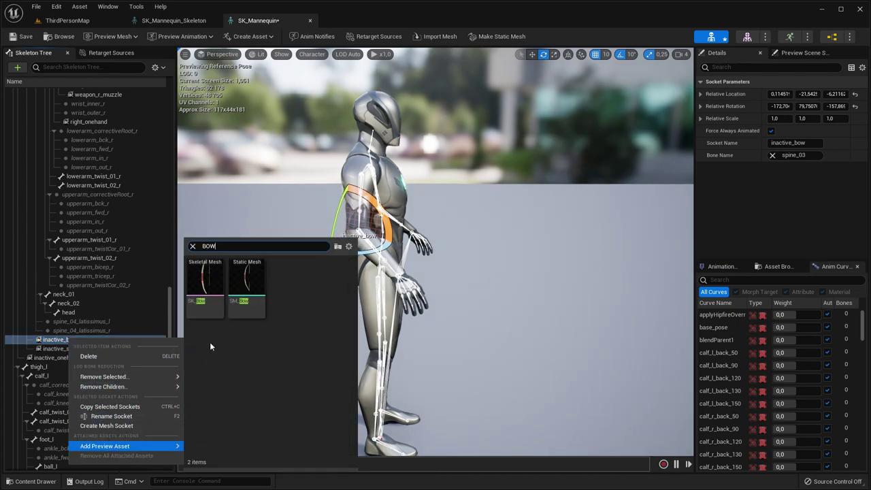
left_click(244, 285)
Step: Attach the ShieldWeapon skeletal mesh as a preview asset to the inactive_shield socket
left_click(65, 357)
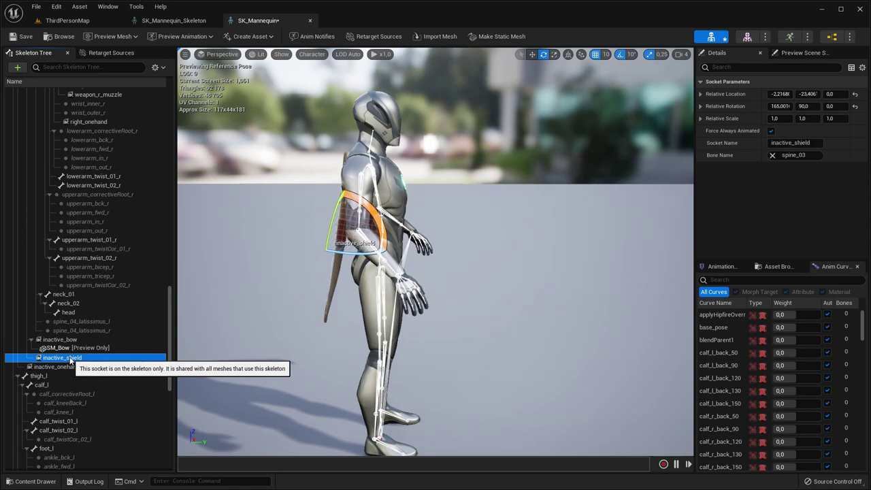
right_click(65, 357)
mouse_move(126, 338)
type("SHI")
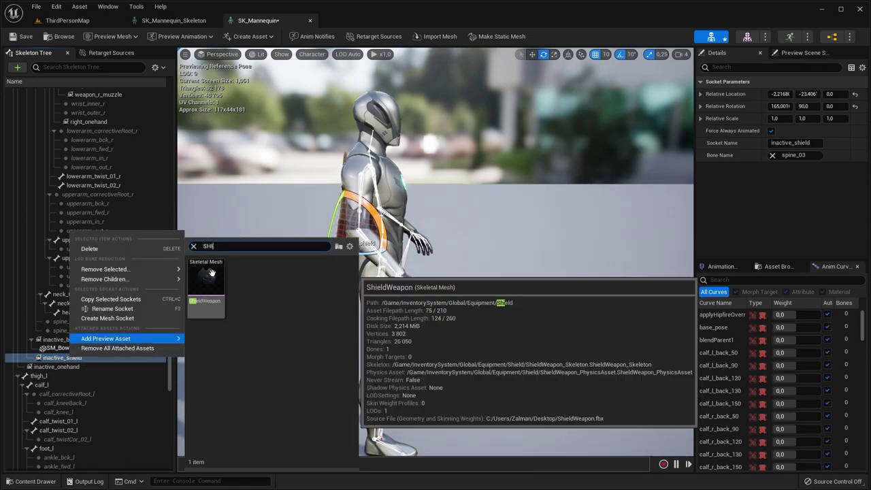
left_click(206, 279)
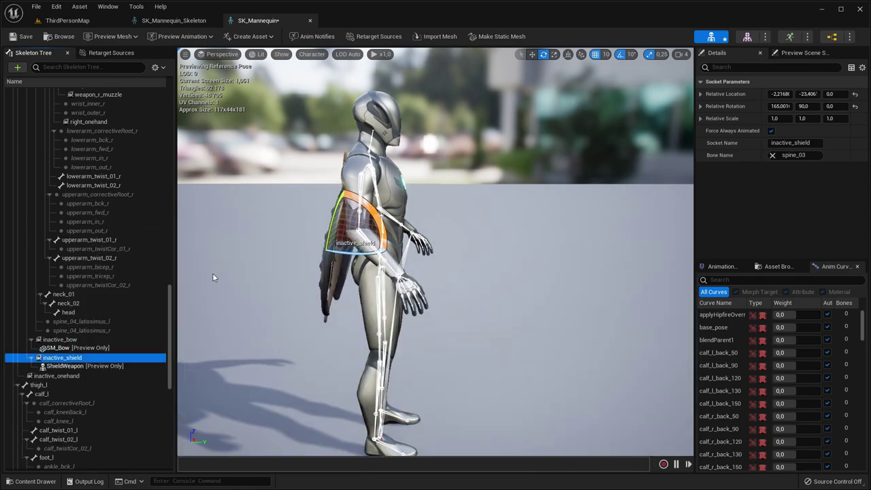
Step: Move the inactive_shield socket up along the mannequin's back to a relative location of about 17.76, -20.56, 0
left_click_drag(417, 247, 503, 253, "alt")
key("w")
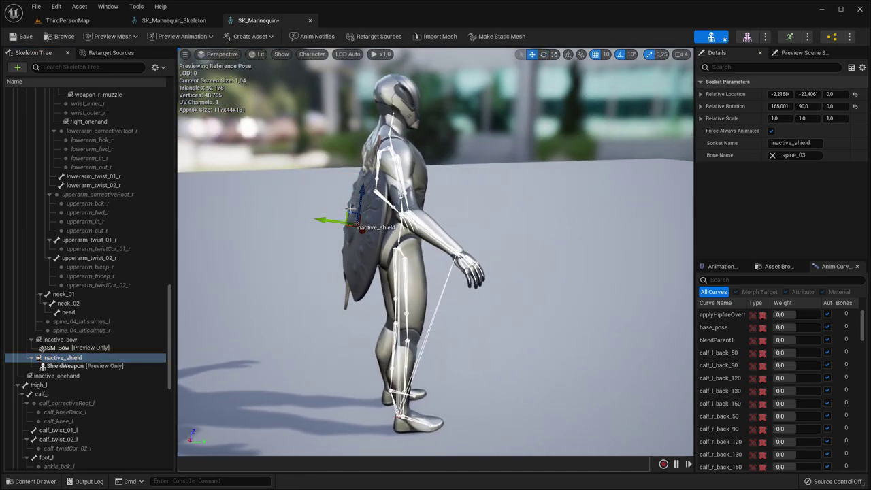
left_click_drag(363, 197, 372, 148)
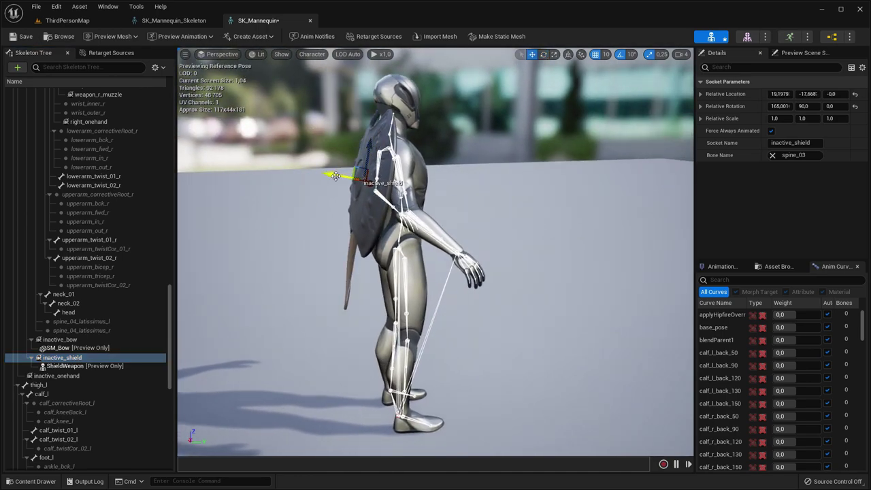
left_click_drag(335, 176, 329, 178)
left_click_drag(365, 148, 365, 153)
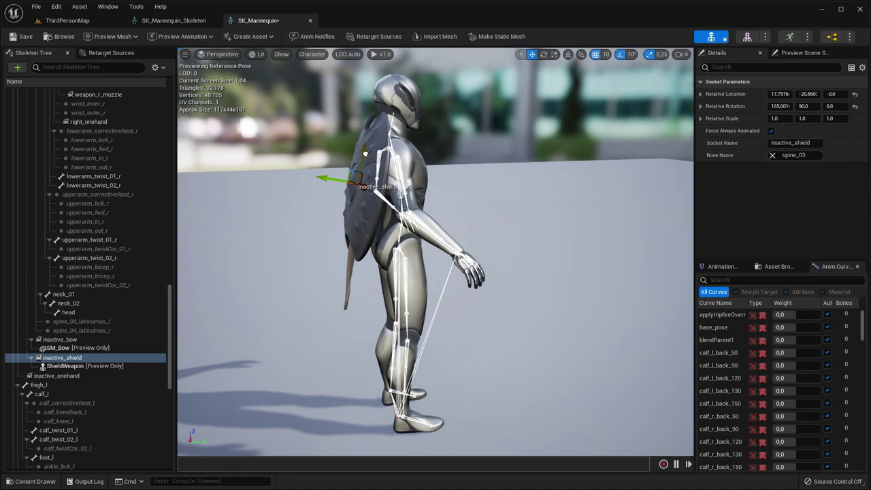
Step: Move the inactive_bow socket up the mannequin's back to about 22.54, -20.81, -2.41 and remove all attached preview assets
left_click(83, 340)
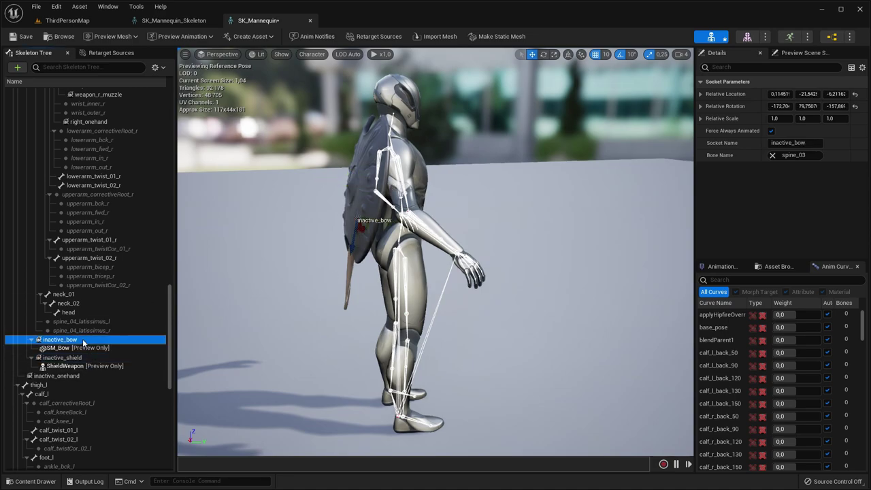
left_click_drag(359, 231, 358, 229)
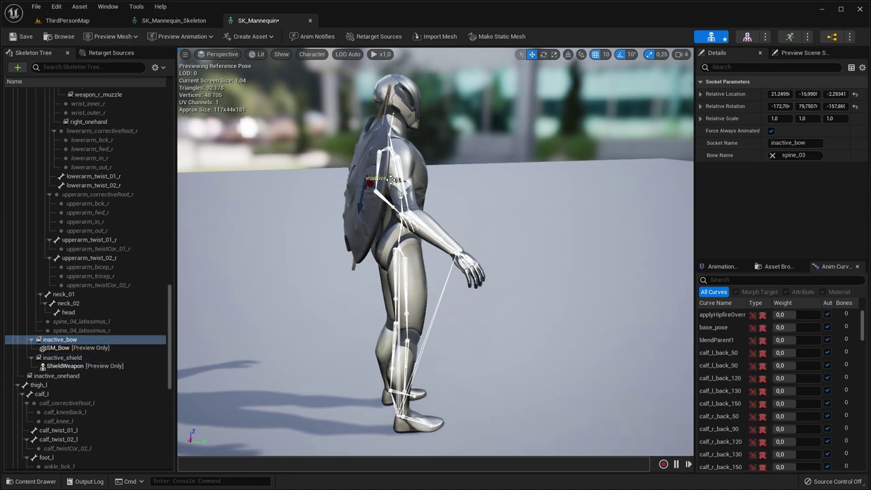
left_click_drag(391, 179, 382, 182)
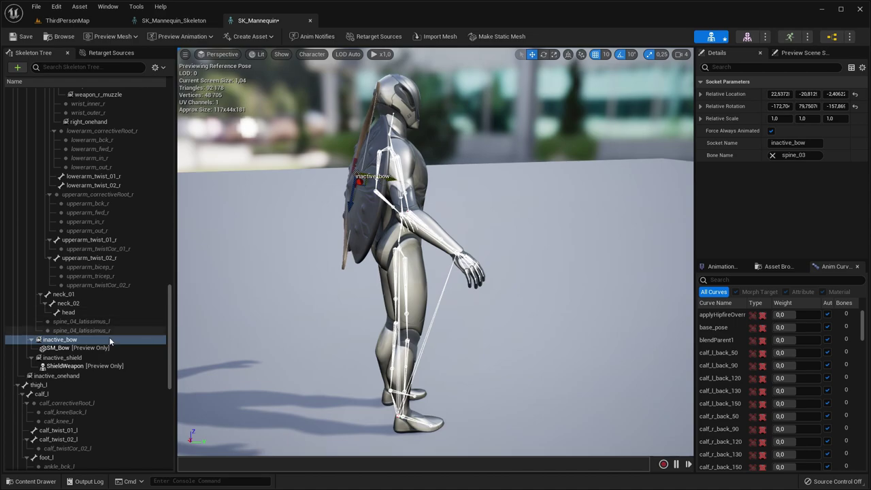
right_click(86, 343)
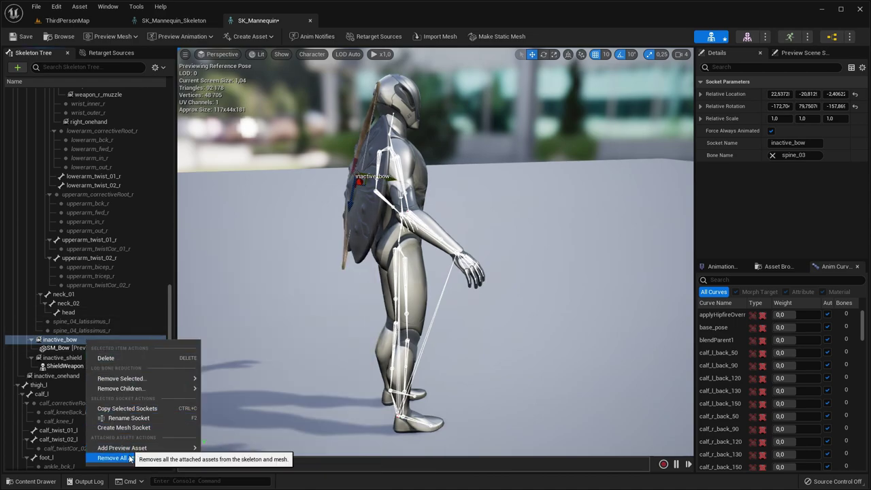
left_click(119, 457)
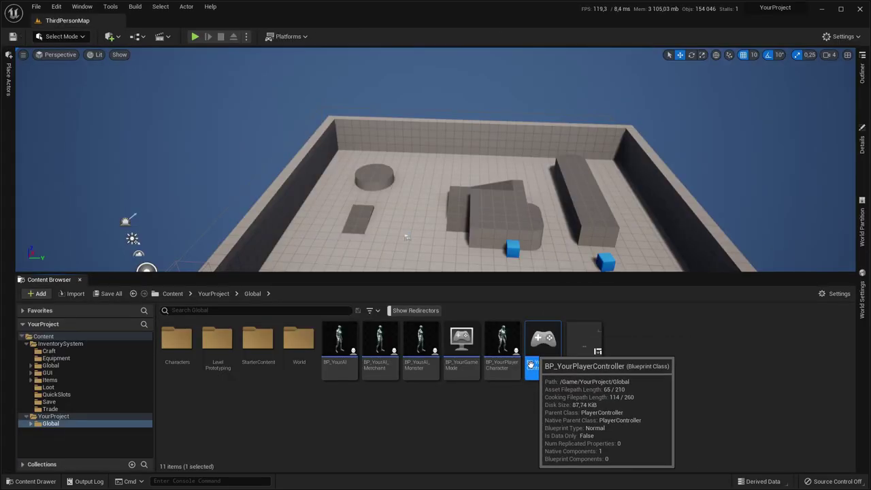
Step: Check the Player Controller Class options in the BP_YourGameMode blueprint and close it without changing the class
left_click(540, 350)
left_click(473, 355)
double_click(472, 355)
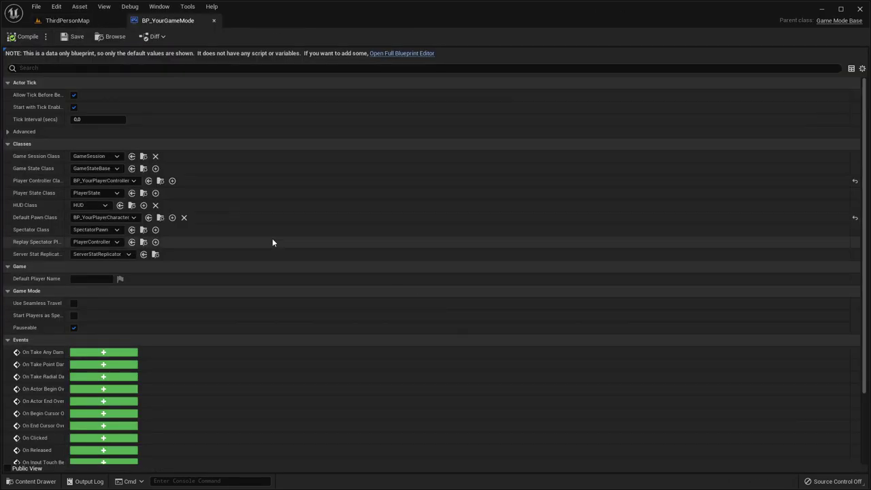
left_click(115, 182)
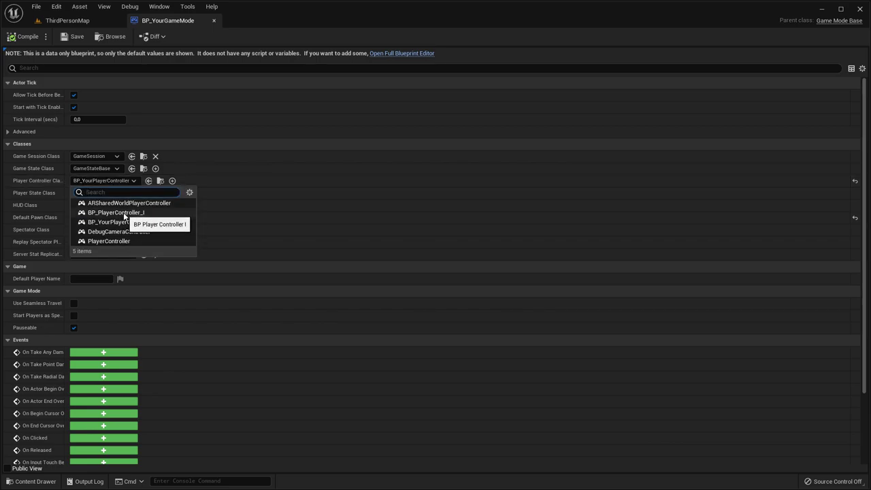
left_click(214, 19)
left_click(214, 19)
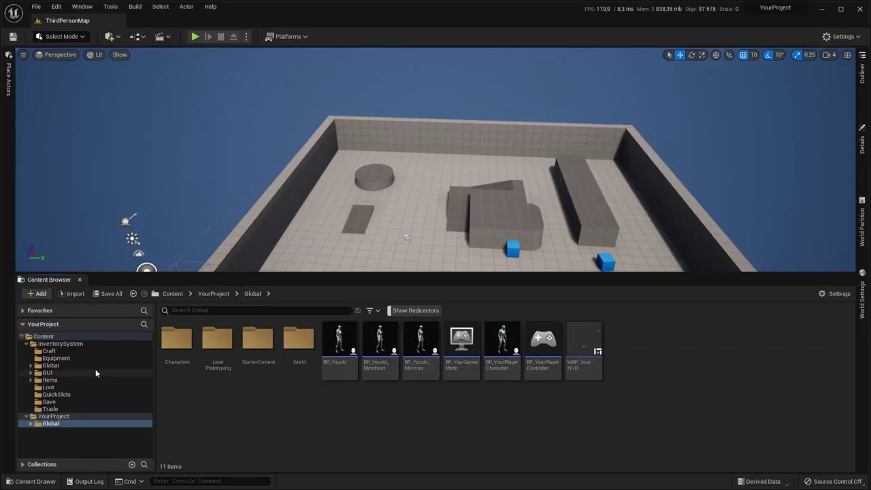
Step: Open BP_PlayerController_I from InventorySystem/Global and BP_YourPlayerController from YourProject/Global for editing
left_click(70, 365)
left_click(171, 411)
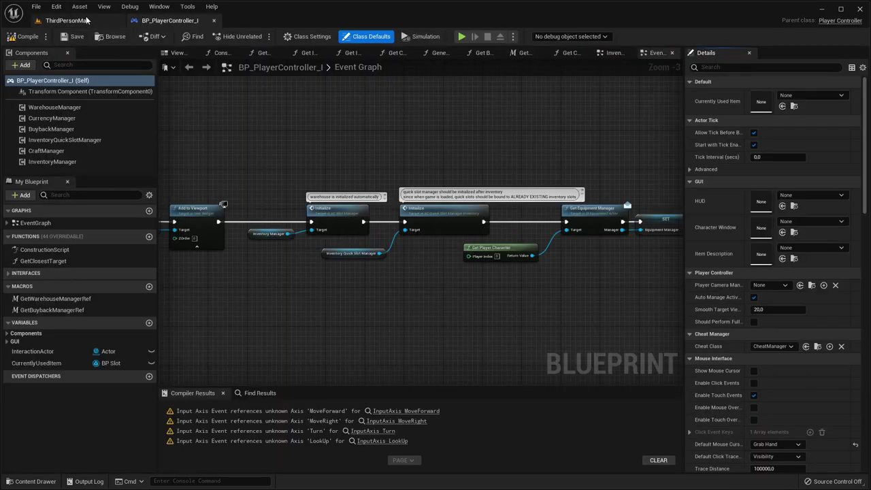
left_click(85, 22)
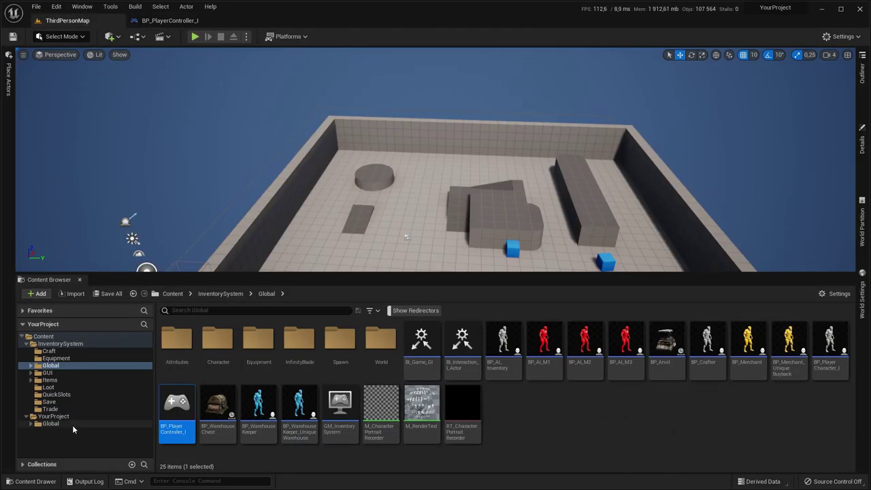
left_click(51, 424)
left_click(544, 347)
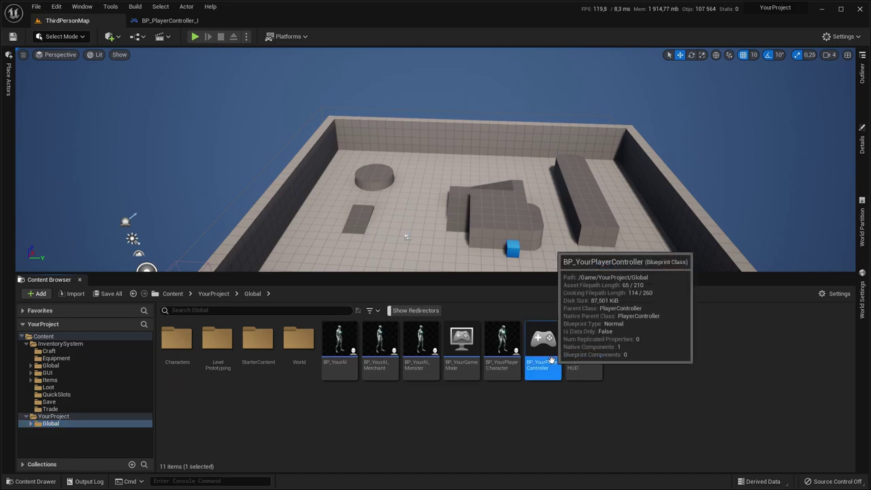
double_click(550, 358)
Step: Copy all six manager components, WarehouseManager through InventoryManager, from BP_PlayerController_I into BP_YourPlayerController and view the InventoryManager settings
left_click(169, 21)
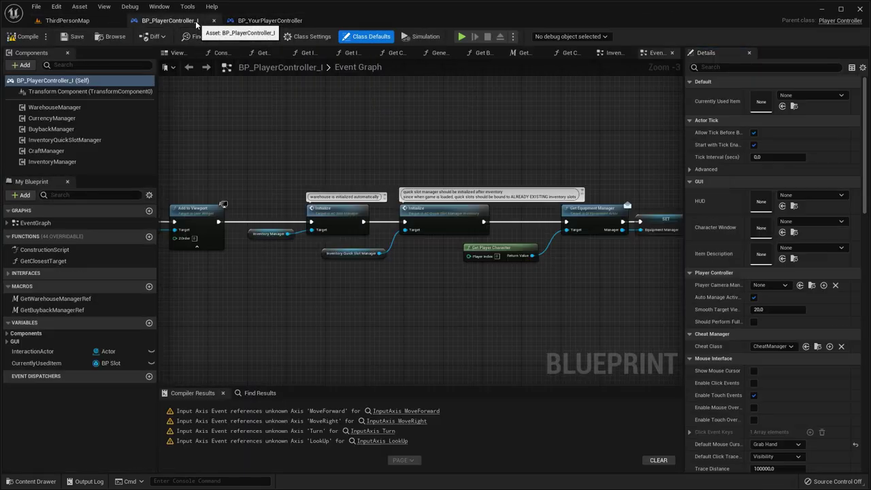
left_click(80, 106)
left_click(73, 163, "shift")
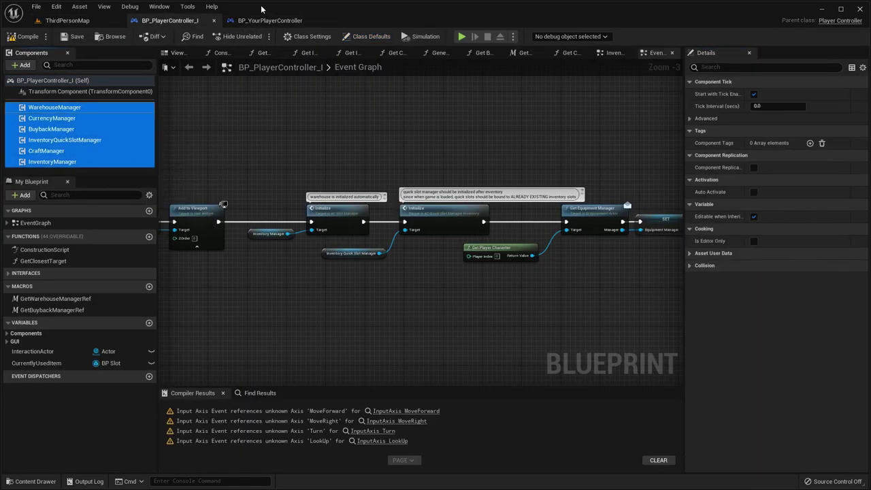
left_click(253, 20)
left_click(71, 80)
key("ctrl+v")
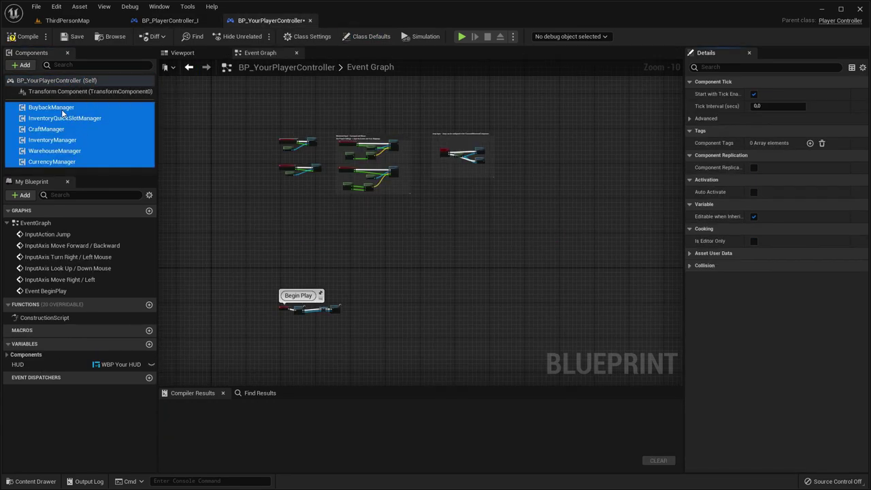
left_click(58, 141)
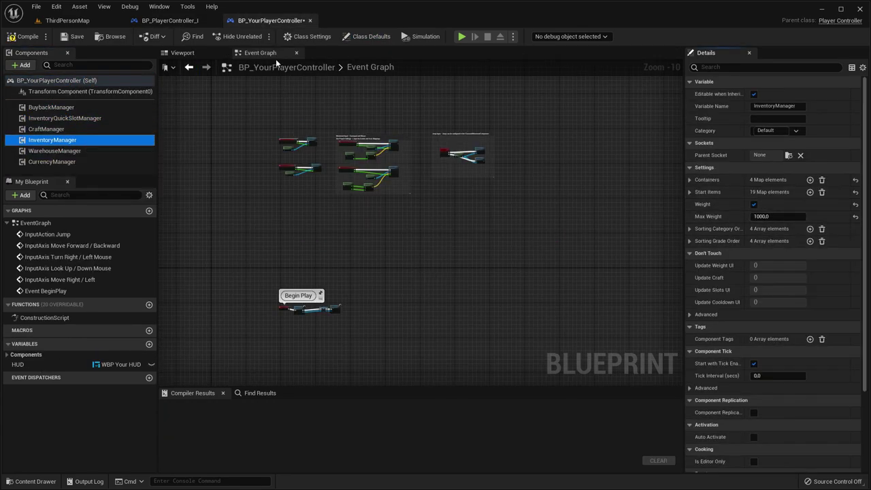
Step: Check the interfaces implemented by BP_PlayerController_I and add the BI_InventorySystem_Controller interface to BP_YourPlayerController
left_click(170, 21)
left_click(307, 36)
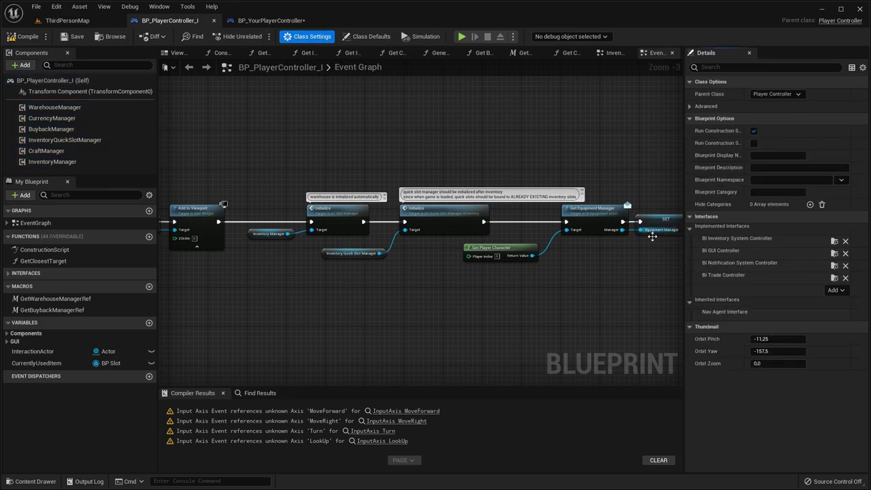
left_click(283, 22)
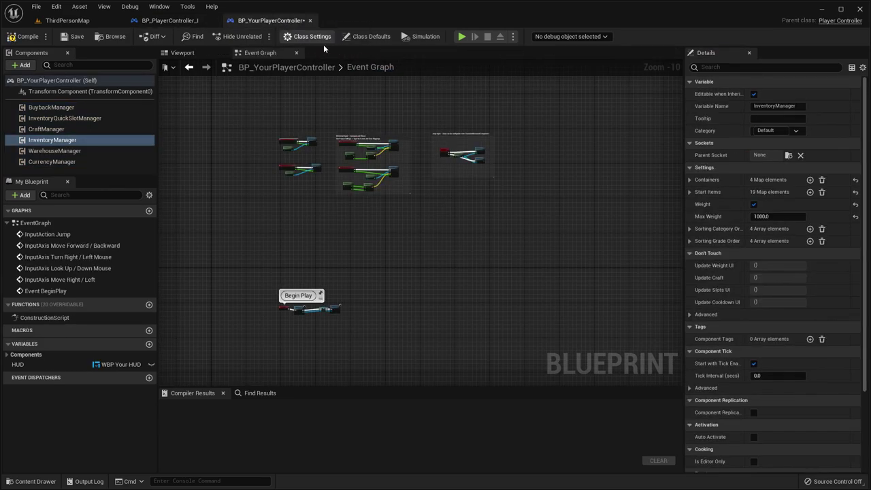
left_click(307, 36)
left_click(831, 254)
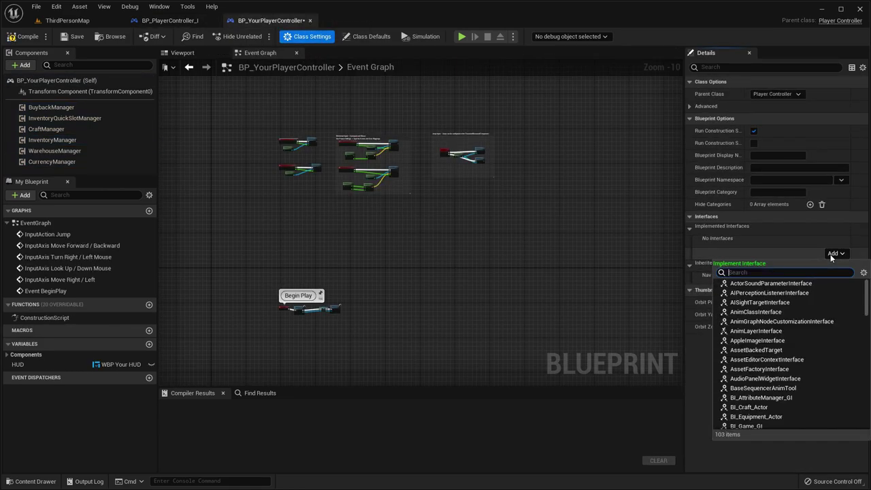
type("controll")
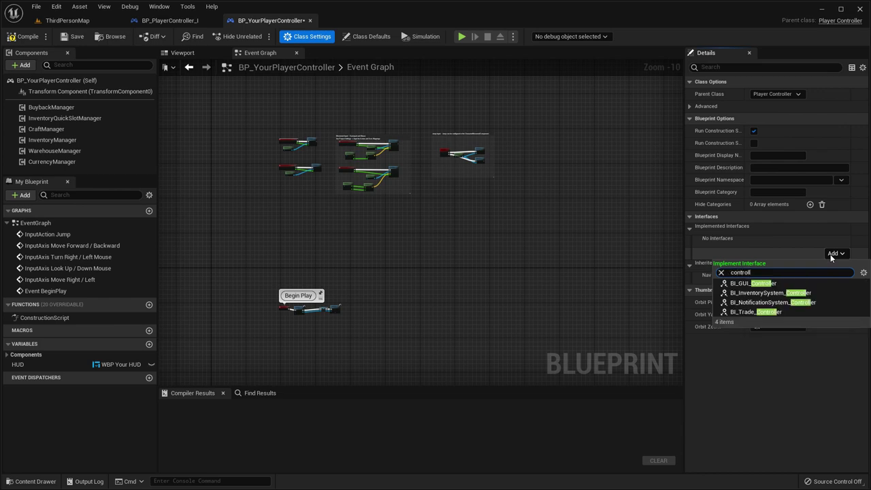
left_click(780, 293)
Step: Add the BI_GUI_Controller and BI_NotificationSystem_Controller interfaces to BP_YourPlayerController
left_click(831, 253)
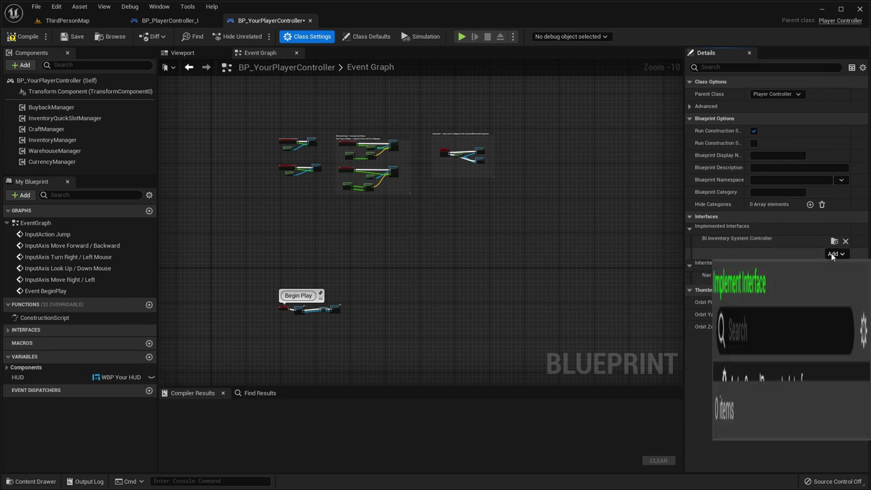
type("controll")
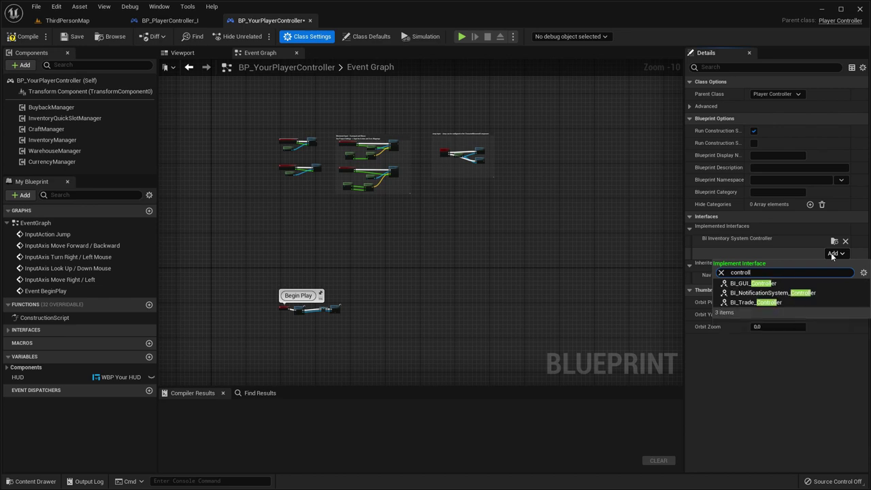
left_click(753, 283)
left_click(836, 265)
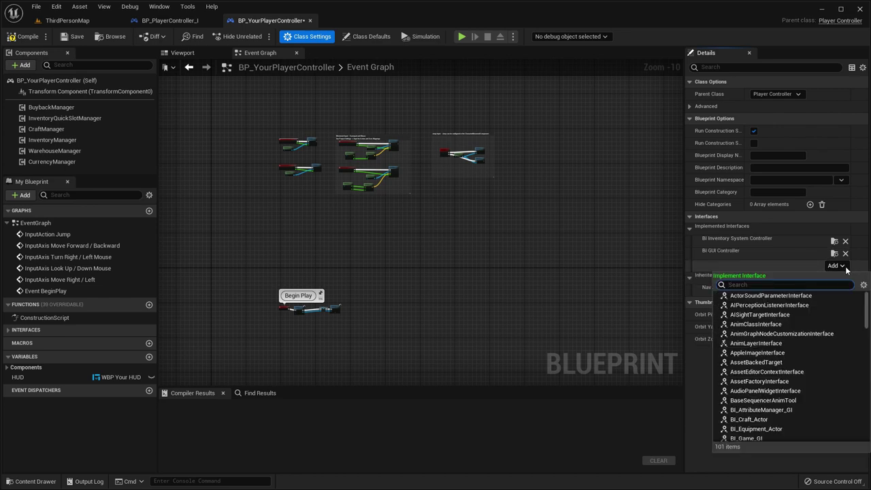
type("controll")
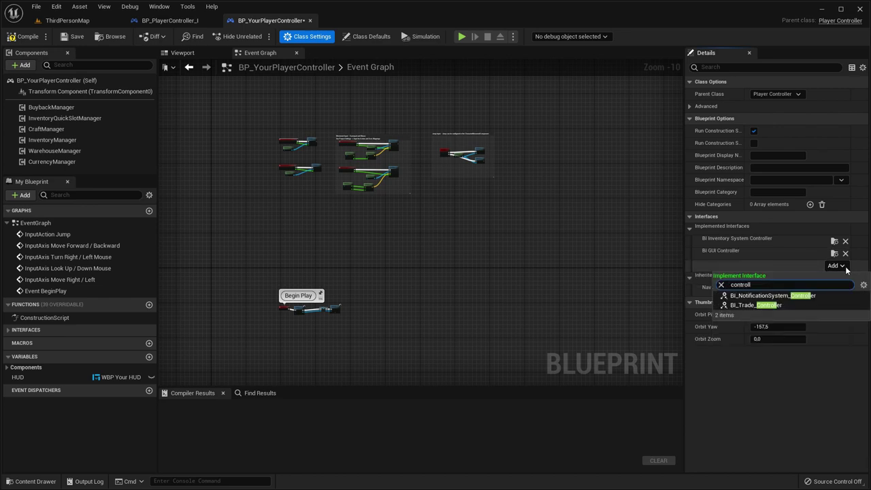
left_click(802, 295)
Step: Add the BI_Trade_Controller interface to BP_YourPlayerController, then compile and save the blueprint
left_click(842, 278)
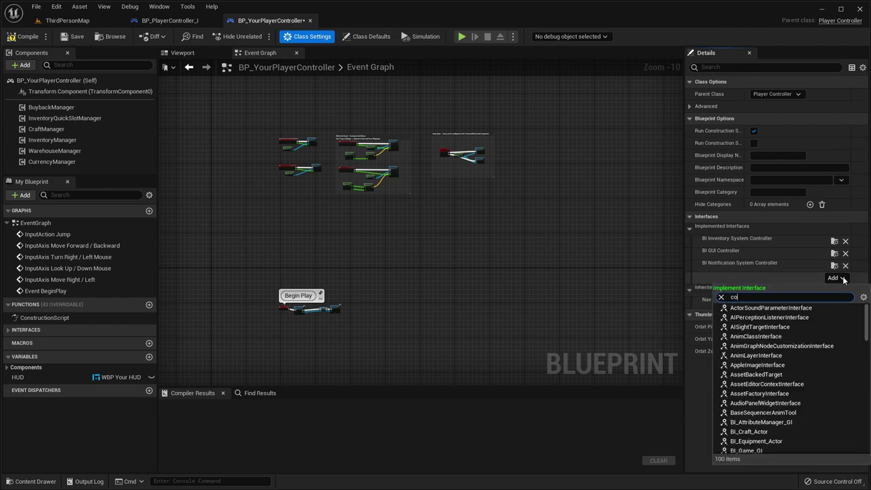
type("controll")
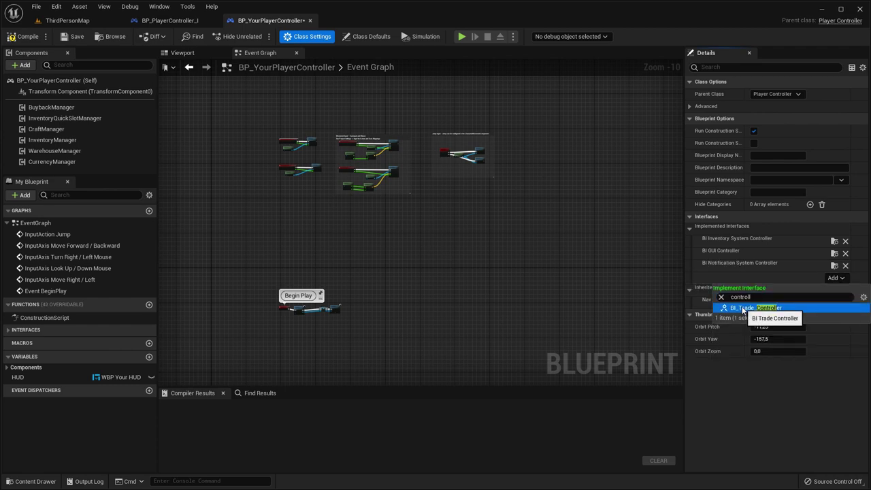
left_click(754, 307)
left_click(21, 38)
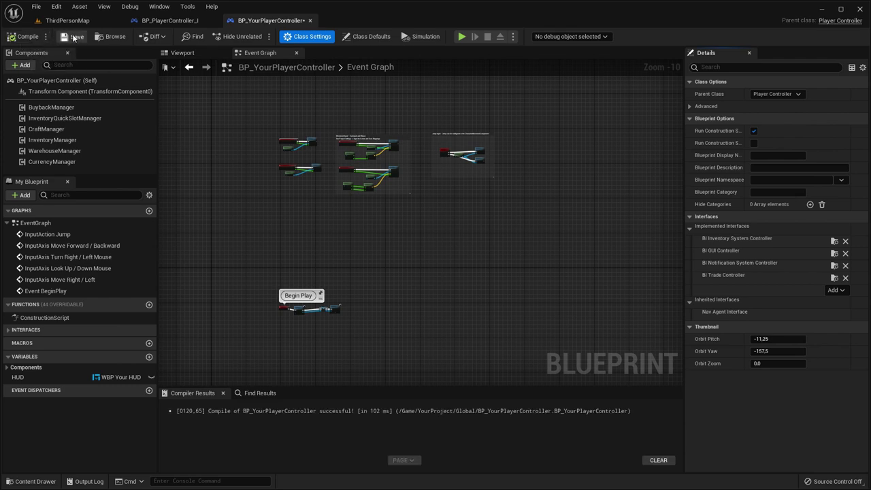
scroll(399, 300, "down", 1)
Step: Copy the GetWarehouseManagerRef macro from BP_PlayerController_I into BP_YourPlayerController and create the InteractionActor variable from its node
left_click(175, 21)
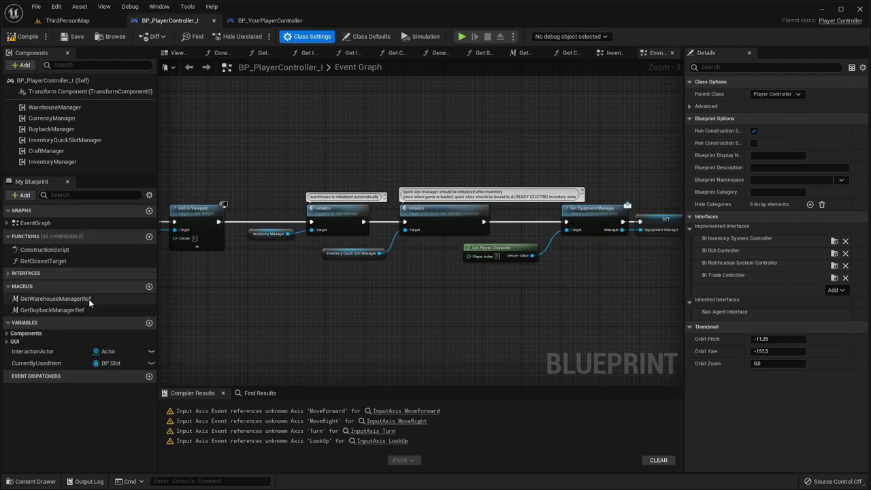
left_click(70, 298)
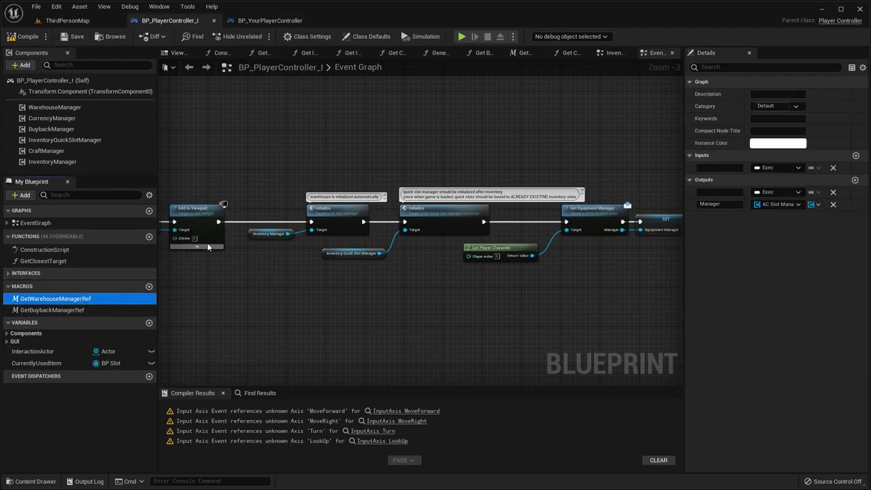
left_click(270, 20)
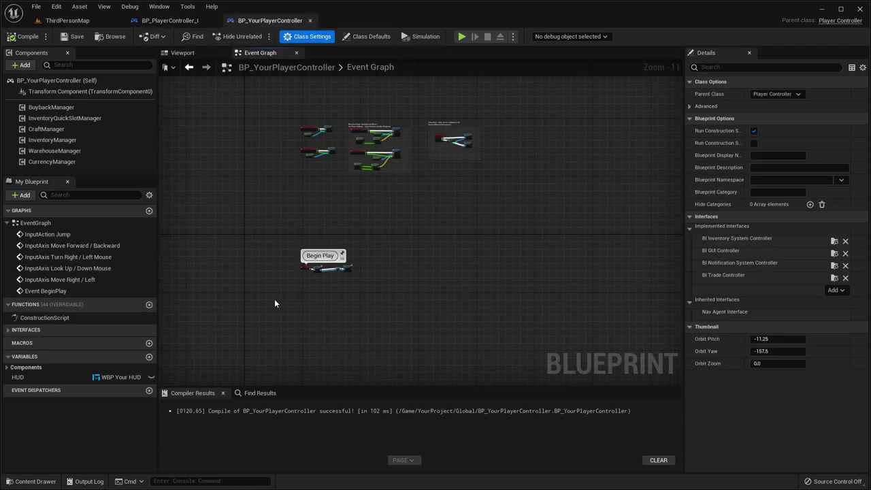
key("ctrl+v")
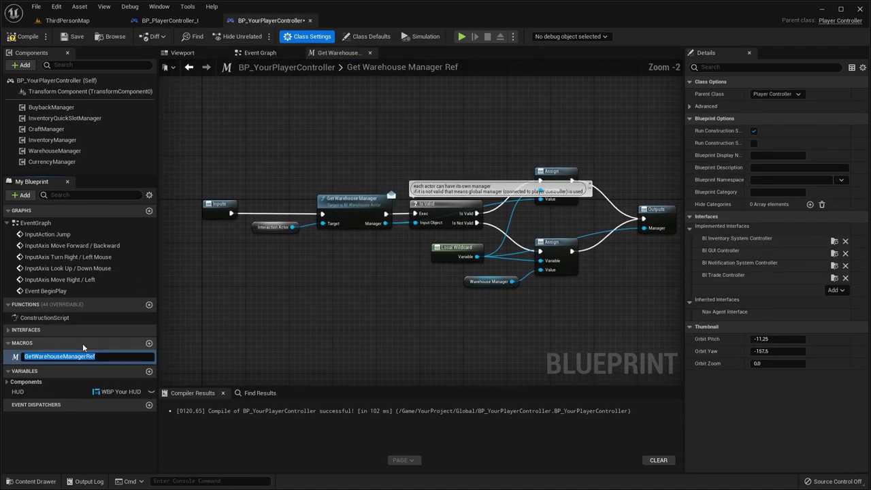
left_click(282, 323)
right_click(255, 231)
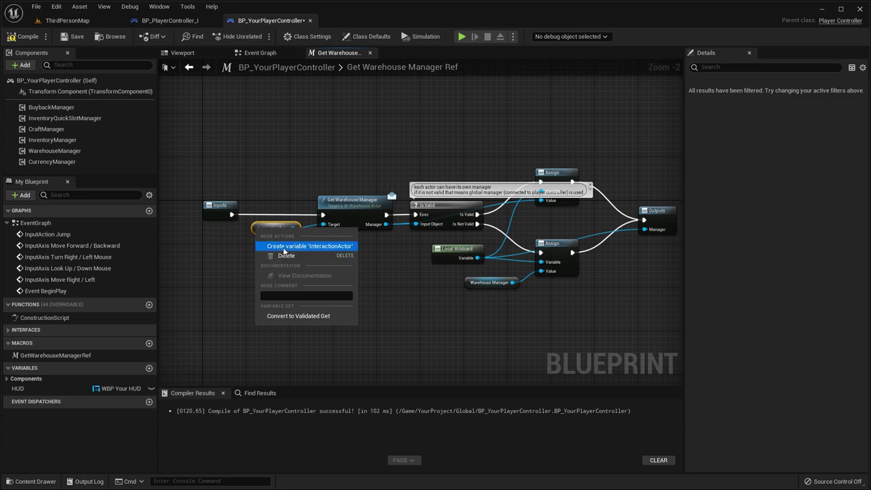
left_click(285, 249)
Step: Copy the GetBuybackManagerRef macro from BP_PlayerController_I into BP_YourPlayerController, keeping its name
left_click(170, 20)
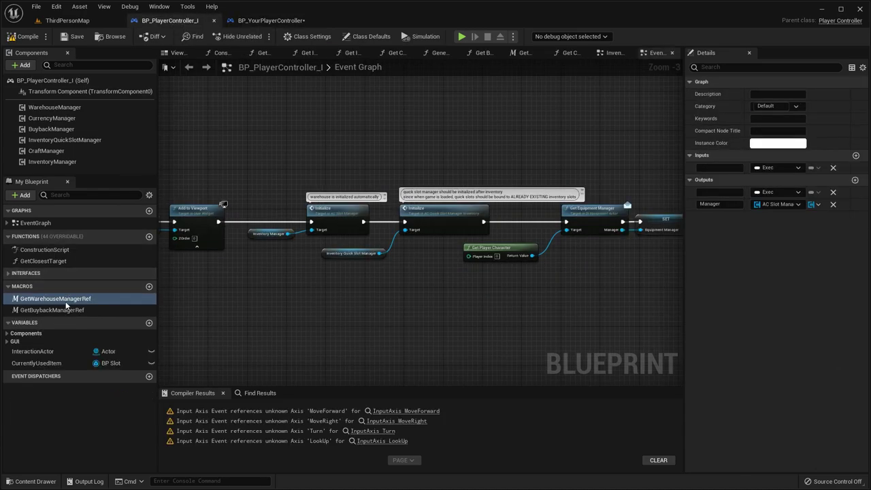
left_click(267, 21)
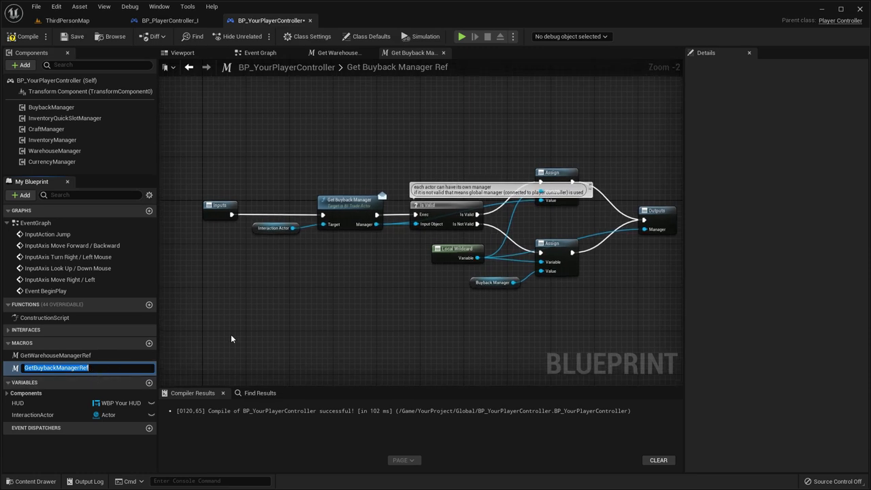
key("Return")
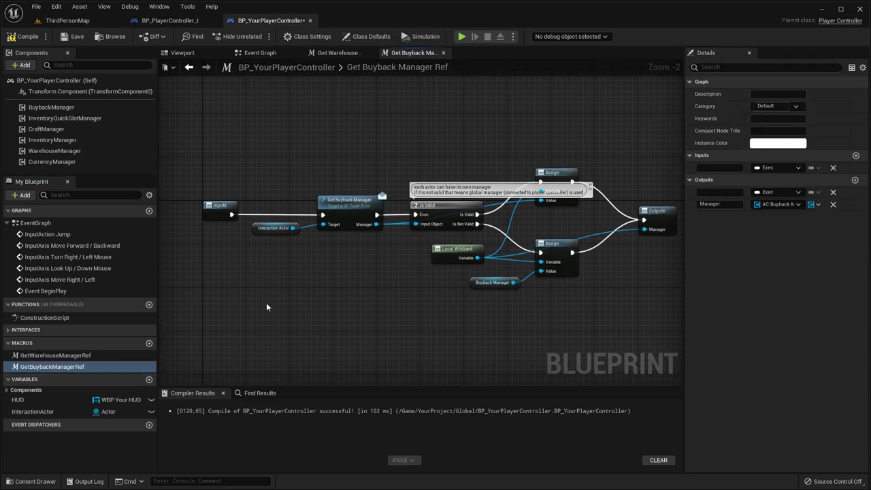
Step: Copy the GetClosestTarget function from BP_PlayerController_I into BP_YourPlayerController, keeping its name, and compile the blueprint
left_click(170, 20)
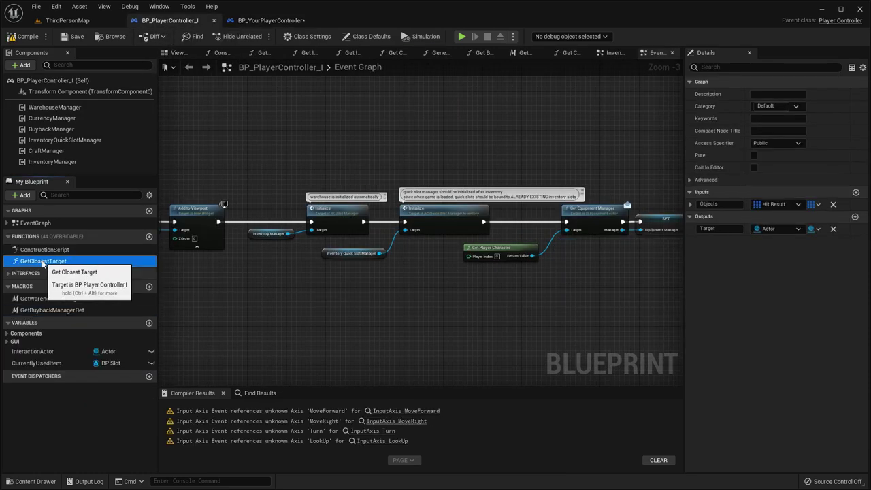
left_click(249, 22)
key("ctrl+v")
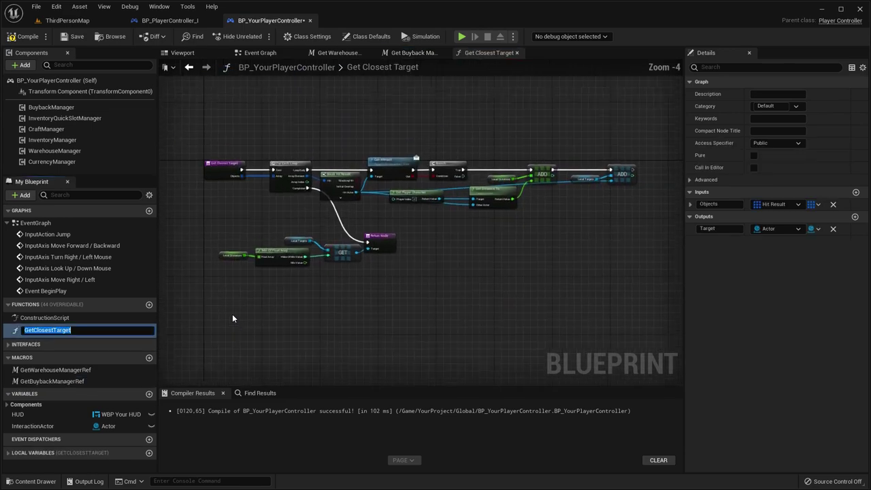
key("F7")
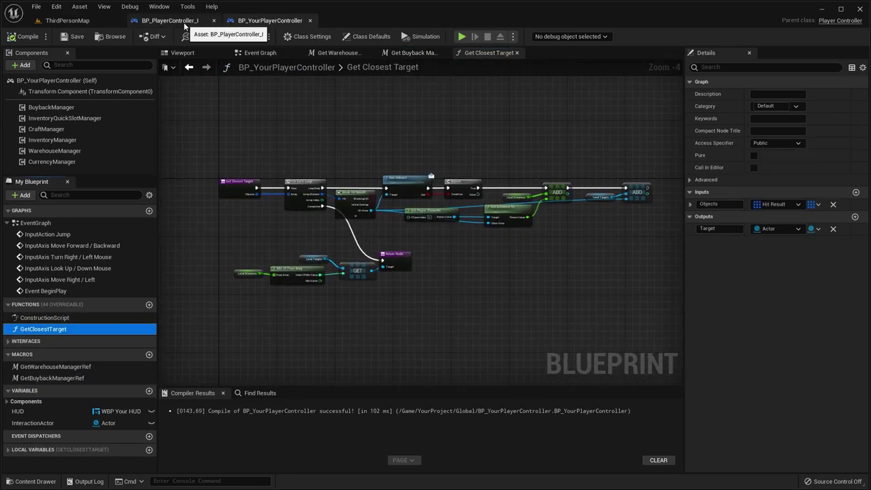
Step: Copy the Inventory, GUI, Notifications and Inputs collapsed graphs into BP_YourPlayerController's event graph below Begin Play and check the pasted Inputs graph
left_click(184, 23)
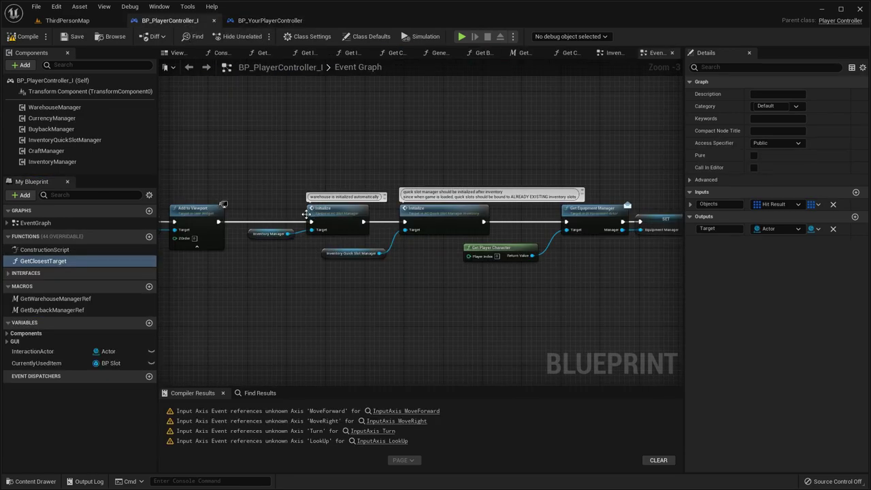
double_click(52, 226)
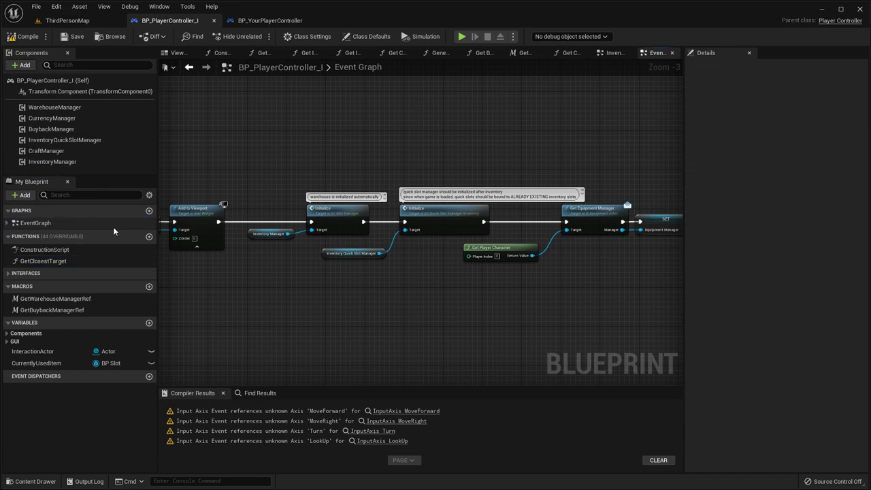
scroll(350, 215, "down", 9)
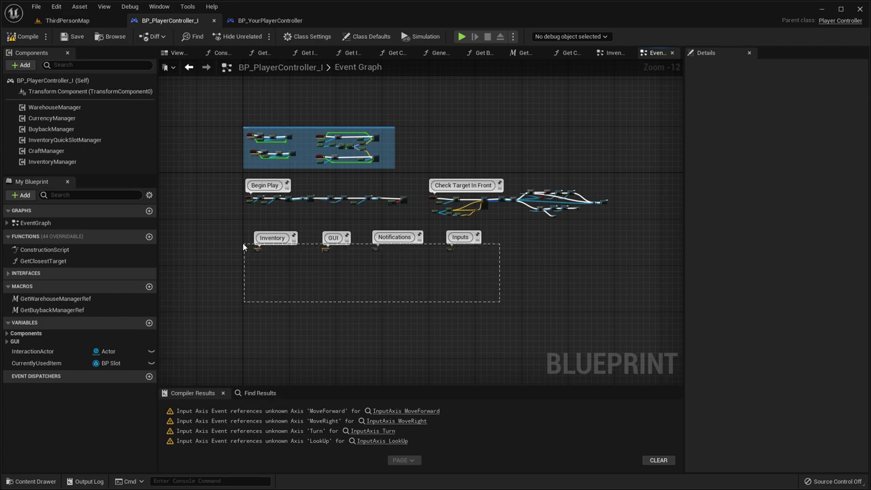
left_click_drag(242, 246, 240, 238)
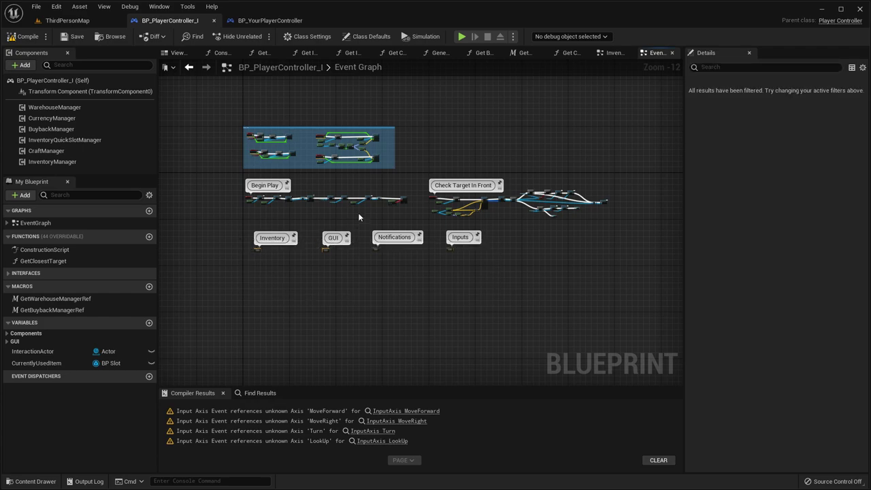
left_click(277, 24)
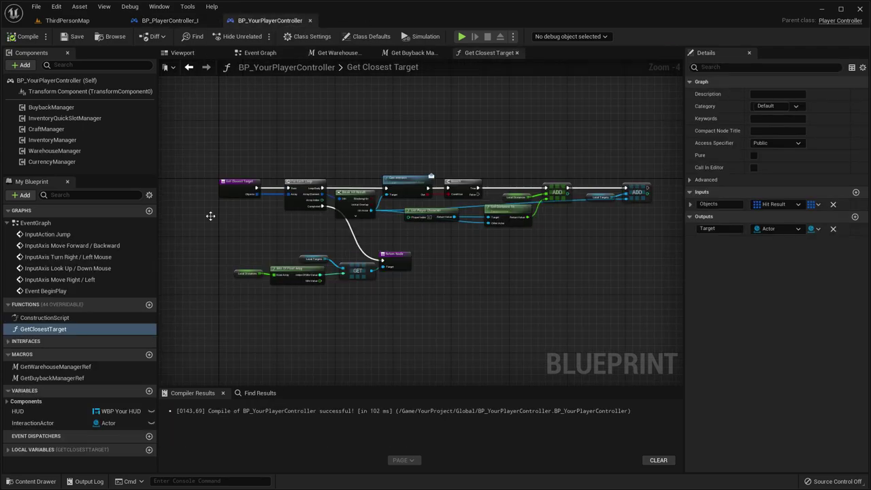
double_click(57, 225)
right_click_drag(433, 198, 429, 180)
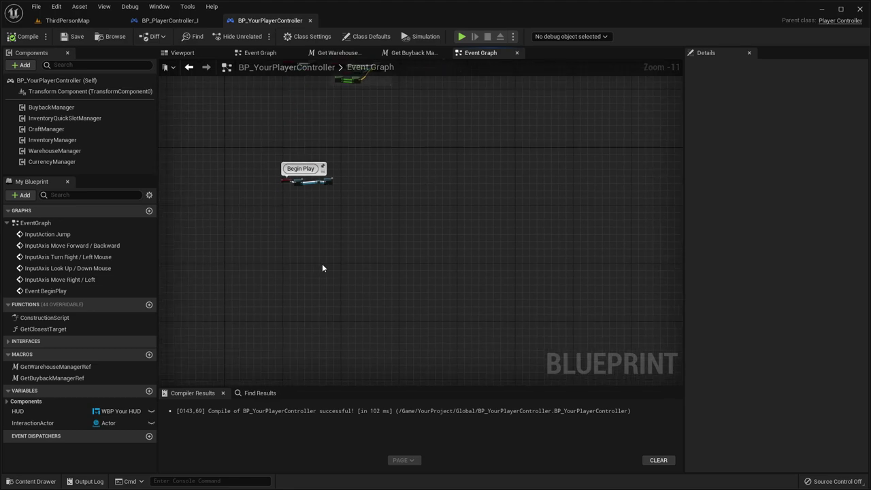
key("ctrl+v")
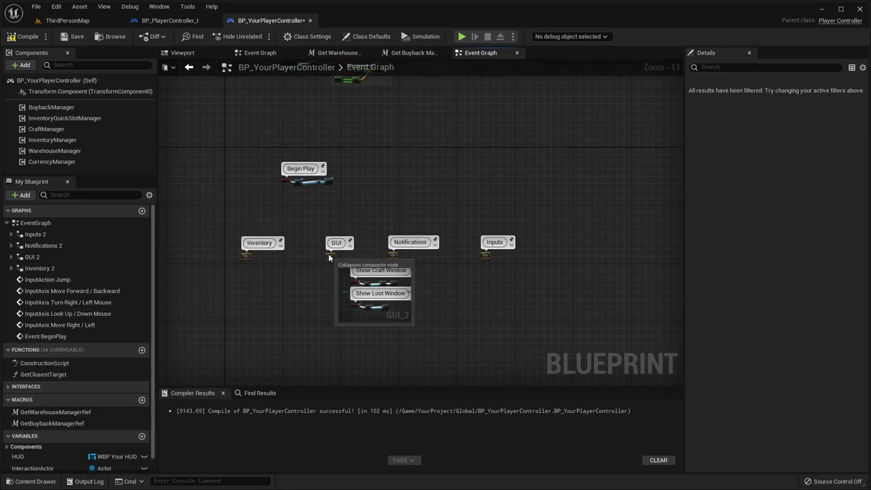
double_click(484, 244)
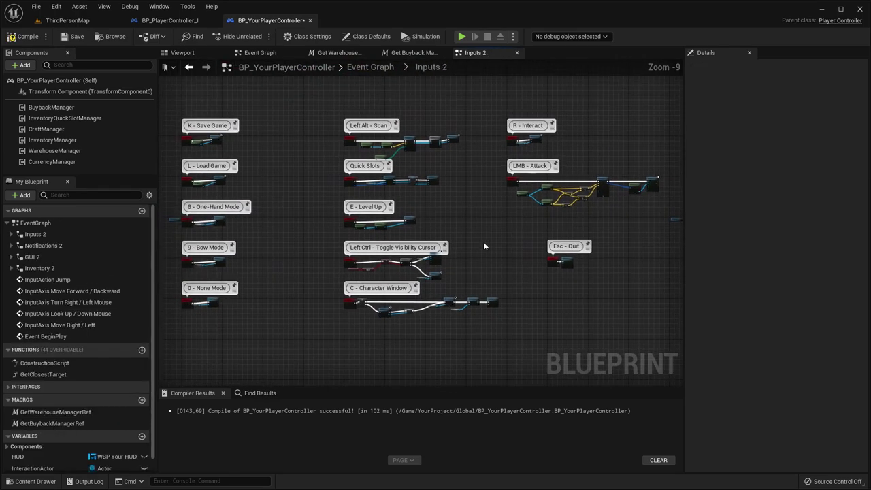
scroll(484, 247, "down", 2)
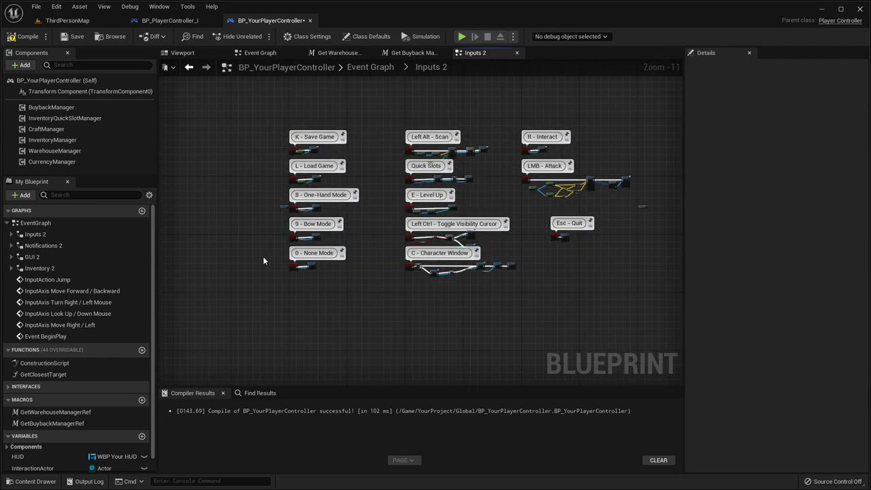
scroll(58, 238, "down", 1)
Step: Copy the Check Target In Front node group from BP_PlayerController_I into BP_YourPlayerController's event graph, beside Begin Play
double_click(35, 208)
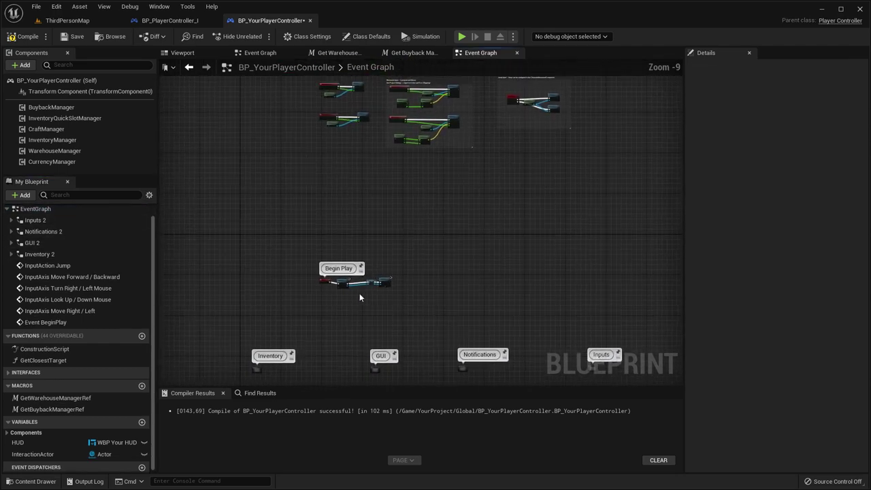
right_click_drag(424, 311, 405, 234)
left_click(197, 22)
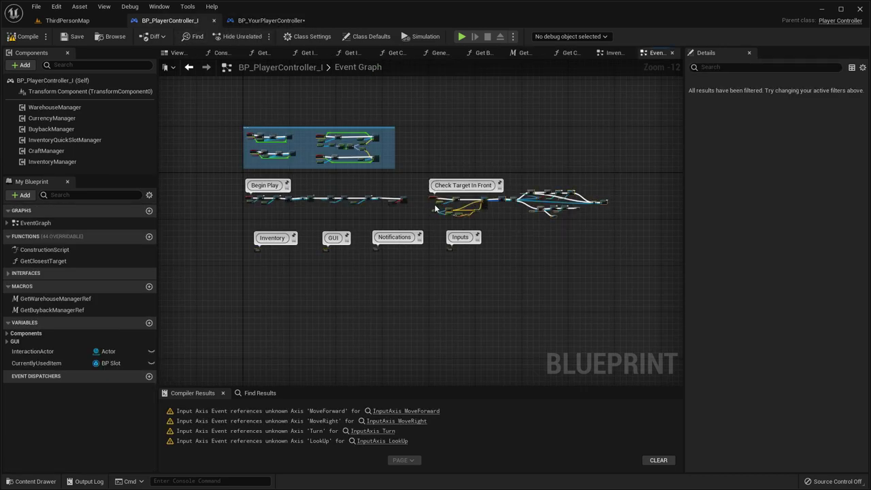
left_click(279, 25)
right_click_drag(515, 183, 390, 175)
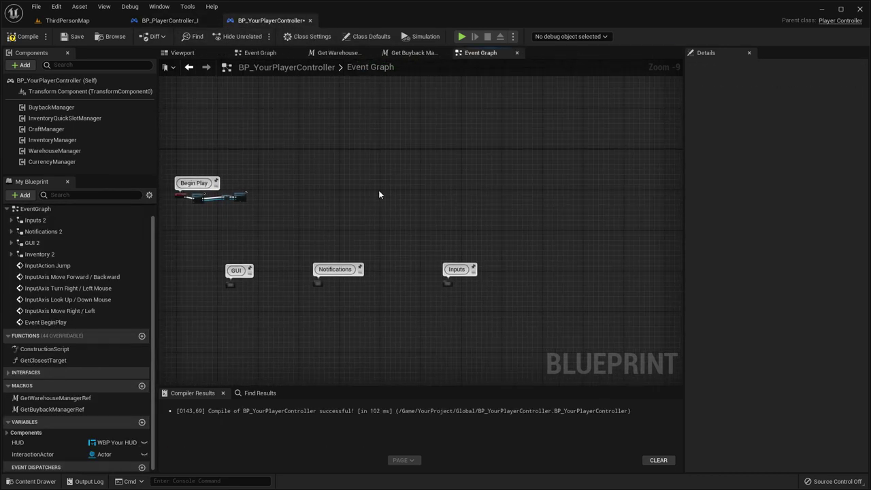
key("ctrl+v")
left_click_drag(326, 197, 517, 207)
Step: Copy the Load Player Location and Load Saved Pick Up Item nodes with their Get Game Instance nodes from BP_PlayerController_I's Begin Play
left_click(182, 21)
right_click_drag(253, 198, 324, 195)
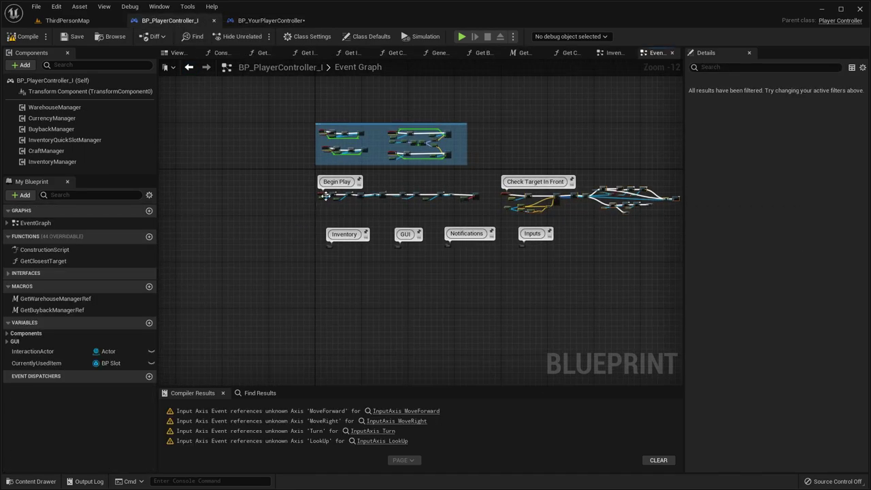
scroll(326, 196, "up", 7)
scroll(342, 203, "up", 1)
left_click_drag(548, 288, 344, 163)
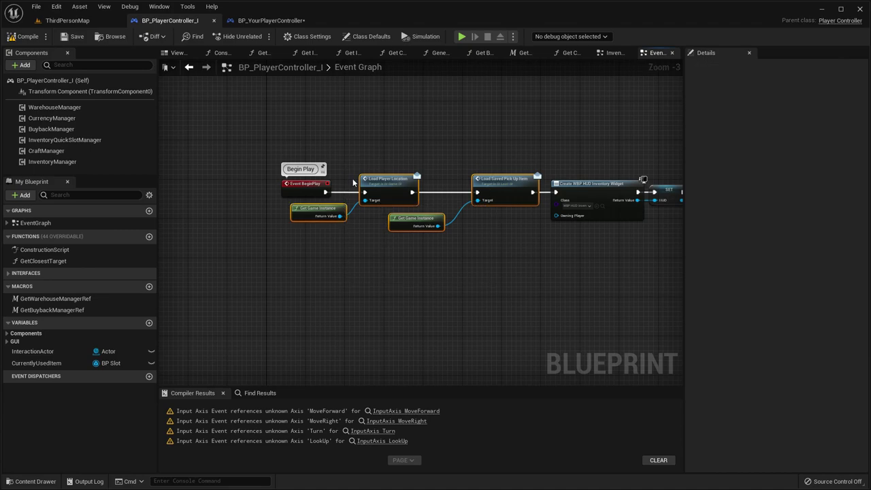
left_click(266, 22)
Step: Move BP_YourPlayerController's HUD widget nodes away from Event BeginPlay to make room between them
right_click_drag(236, 191, 338, 196)
scroll(338, 196, "up", 2)
left_click_drag(418, 261, 369, 234)
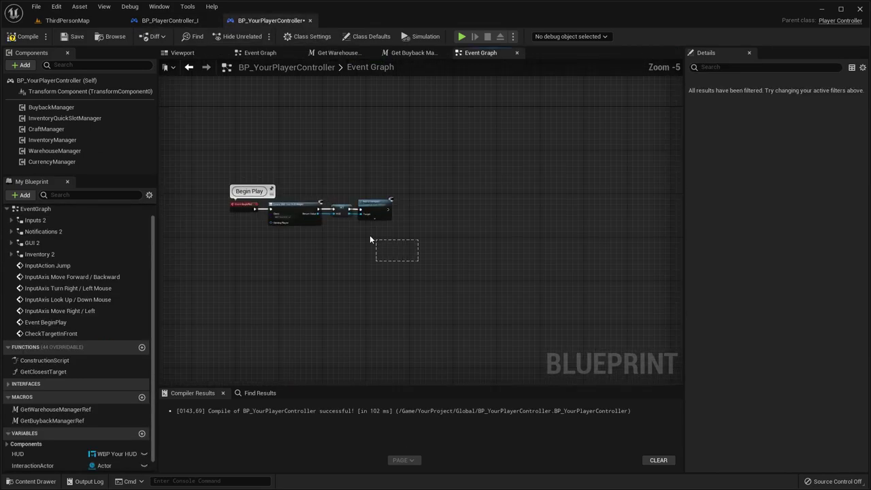
left_click_drag(292, 207, 425, 207)
scroll(246, 233, "up", 3)
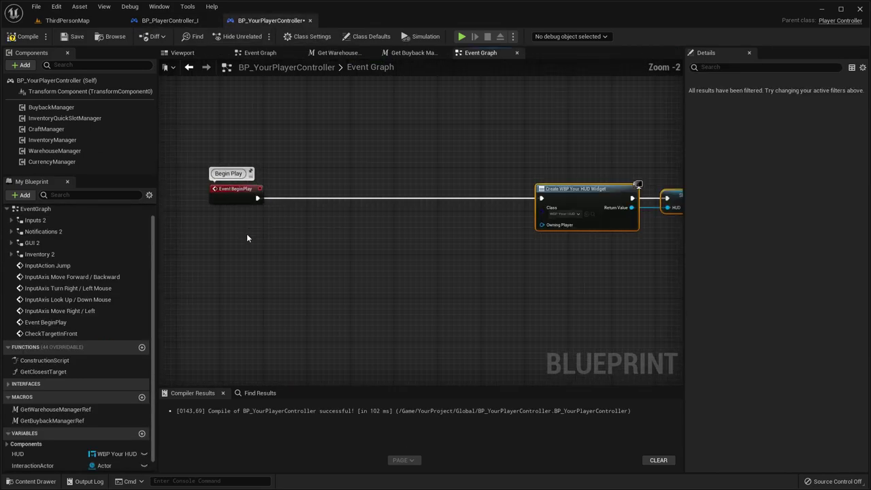
Step: Paste the copied load nodes and wire them between Event BeginPlay and Create WBP Your HUD Widget
key("ctrl+v")
left_click_drag(283, 248, 334, 204)
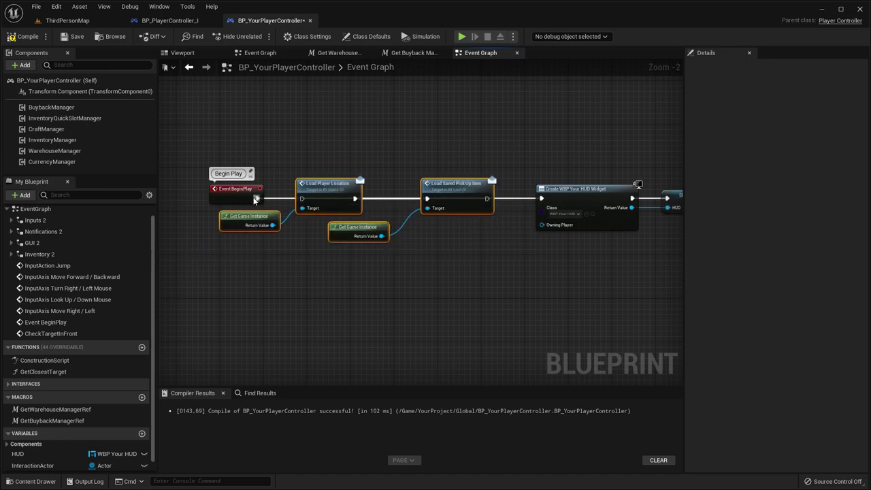
mouse_move(250, 201)
left_mouse_down()
mouse_move(288, 202)
mouse_move(239, 197)
left_mouse_up()
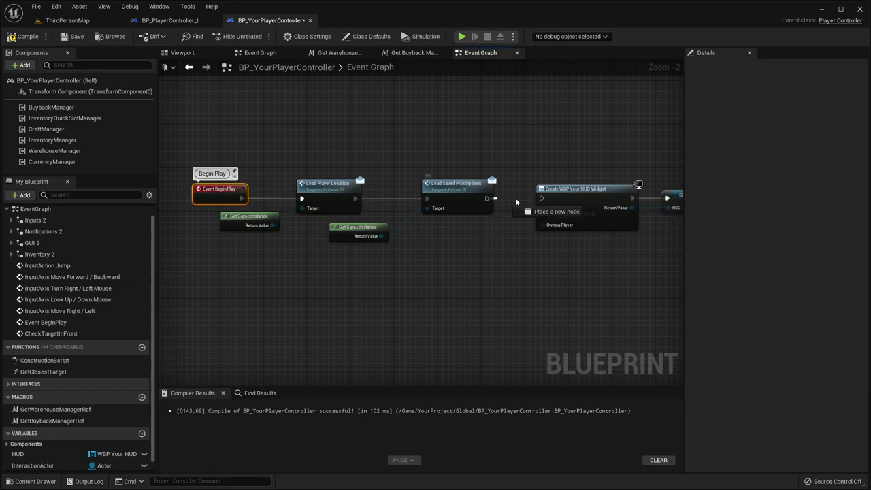
left_click_drag(515, 197, 541, 198)
Step: Copy every BP_PlayerController_I Begin Play node after Add to Viewport, from the Inventory Manager initialization through Set Timer by Event
left_click(187, 23)
scroll(427, 274, "down", 2)
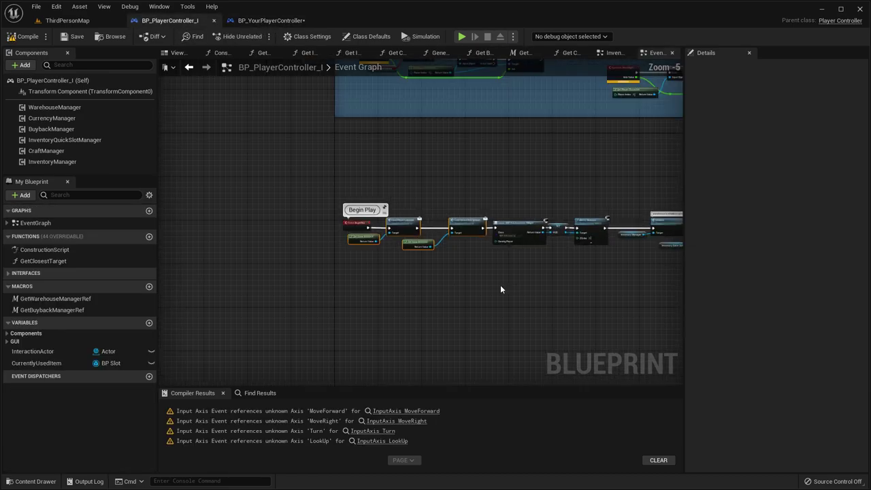
right_click_drag(499, 287, 334, 274)
right_click_drag(464, 255, 322, 240)
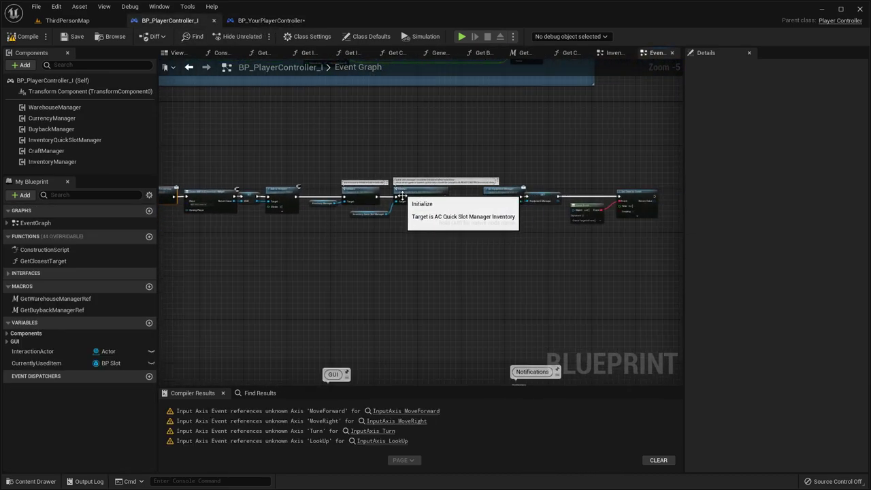
left_click_drag(657, 275, 281, 195)
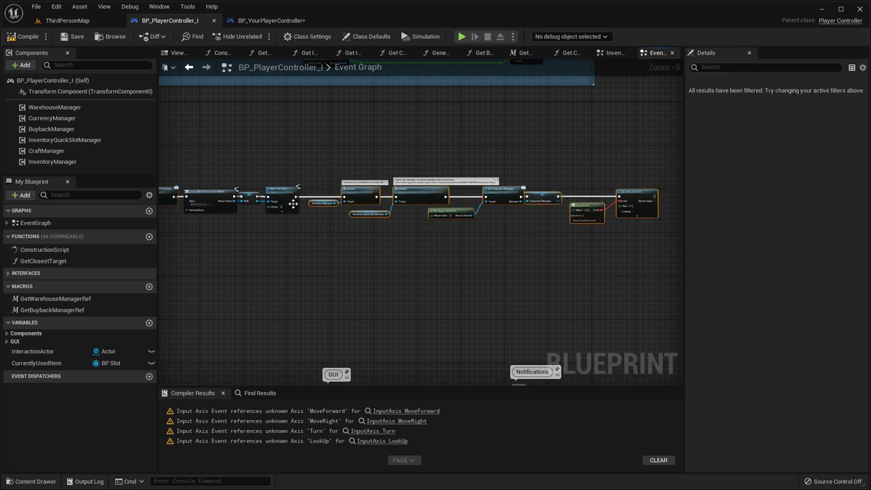
Step: Move BP_YourPlayerController's Begin Play node chain higher in the event graph, above the Check Target In Front group
left_click(293, 21)
right_click_drag(510, 249, 195, 213)
scroll(498, 229, "down", 4)
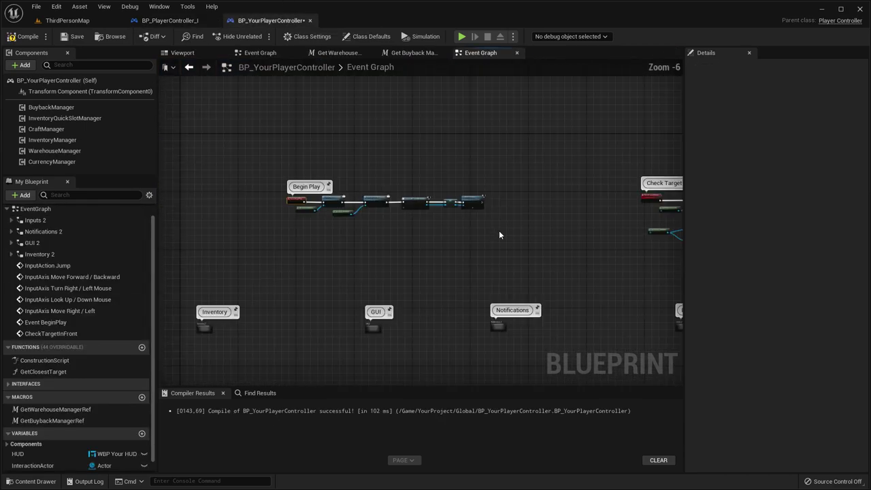
right_click_drag(498, 231, 432, 299)
left_click_drag(422, 297, 207, 170)
right_click_drag(412, 188, 294, 225)
Step: Paste the copied manager initialization and timer nodes after Add to Viewport and connect its execution output to the first Initialize node
scroll(294, 224, "up", 2)
left_click(324, 200)
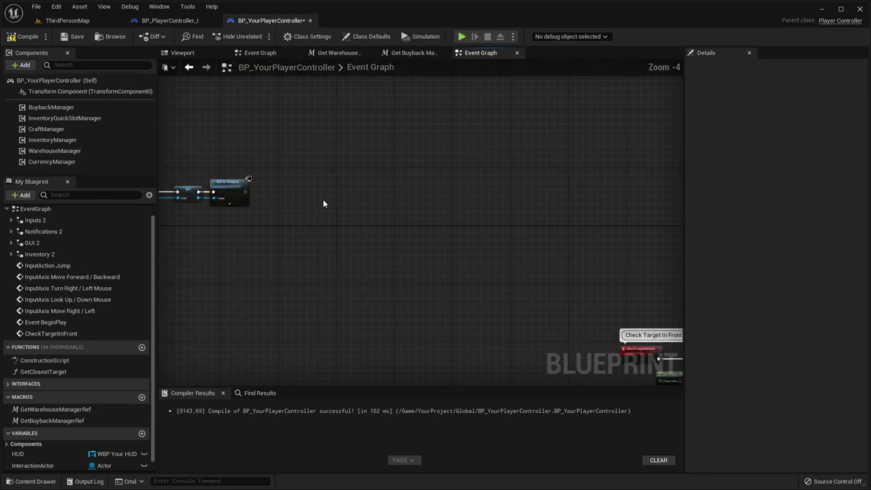
key("ctrl+v")
left_click_drag(284, 204, 413, 203)
scroll(290, 197, "up", 3)
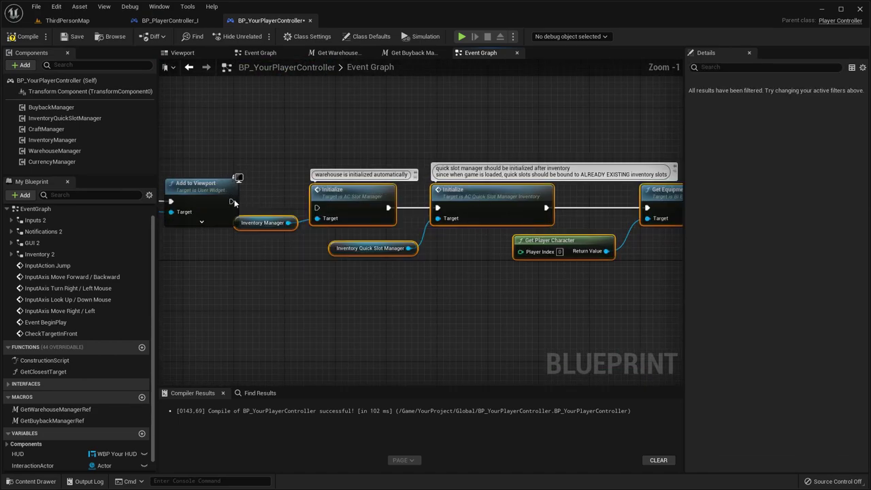
left_click_drag(231, 201, 338, 197)
Step: Create the EquipmentManager variable from the pasted SET node in the Begin Play chain
scroll(452, 222, "down", 4)
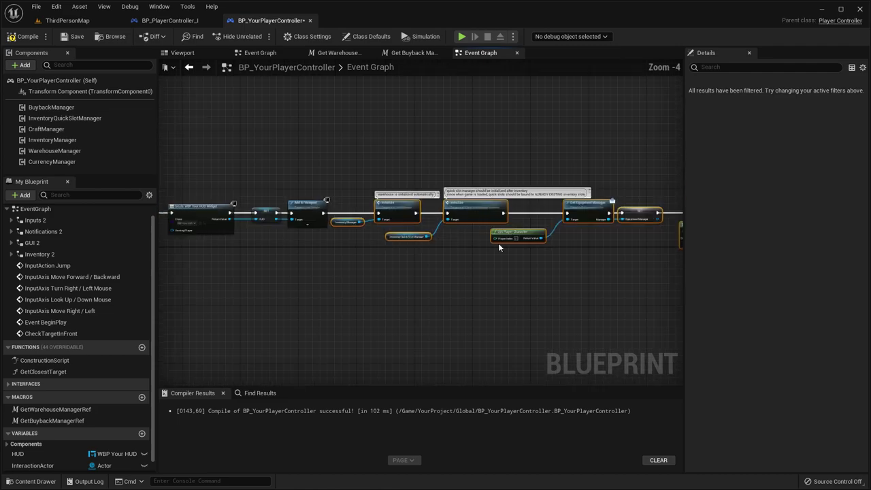
right_click_drag(605, 258, 389, 245)
left_click(389, 244)
scroll(432, 229, "up", 2)
right_click_drag(441, 264, 449, 160)
scroll(442, 177, "down", 2)
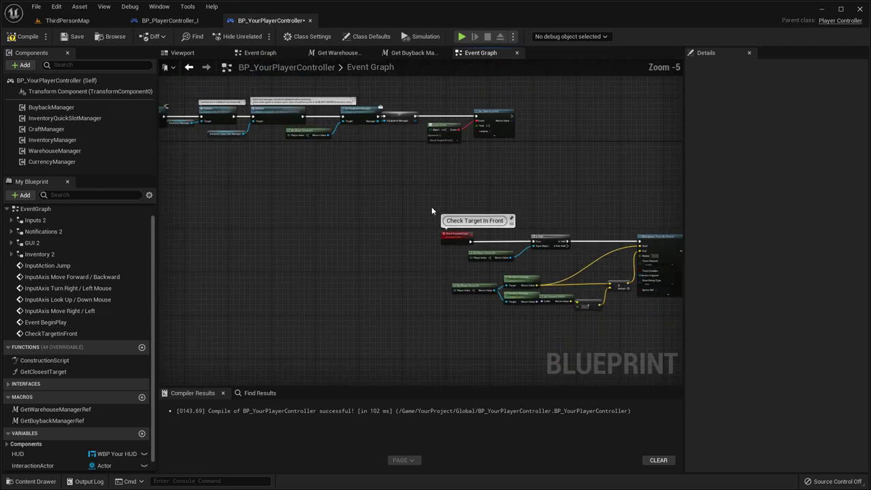
scroll(432, 206, "down", 1)
right_click_drag(367, 228, 438, 230)
scroll(478, 143, "up", 2)
scroll(477, 144, "up", 1)
left_click(500, 161)
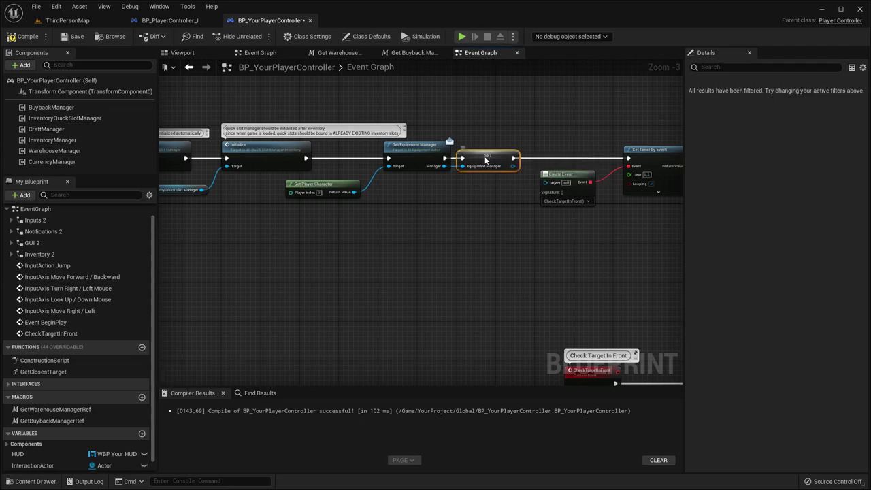
Step: Compile BP_YourPlayerController and create the missing CharacterWindow variable from its flagged SET node in the Inputs graph
scroll(502, 212, "down", 4)
right_click_drag(376, 275, 451, 175)
right_click_drag(502, 226, 454, 125)
scroll(354, 153, "down", 2)
left_click(10, 37)
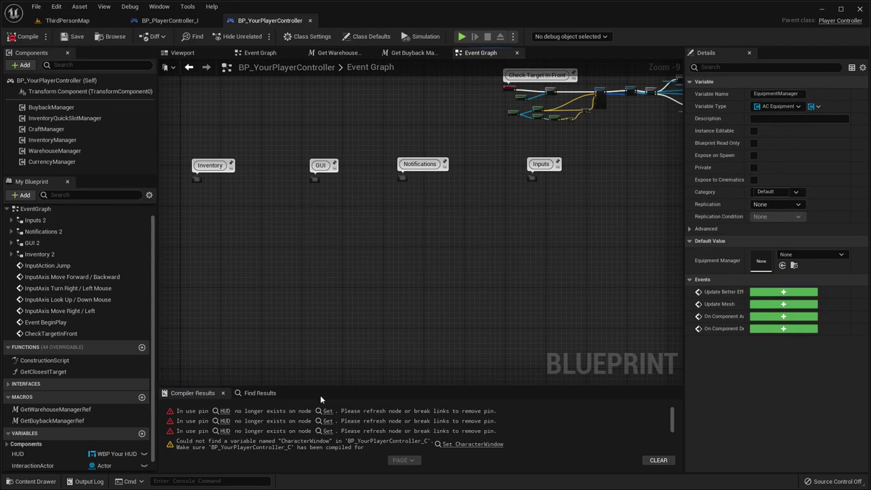
left_click(463, 447)
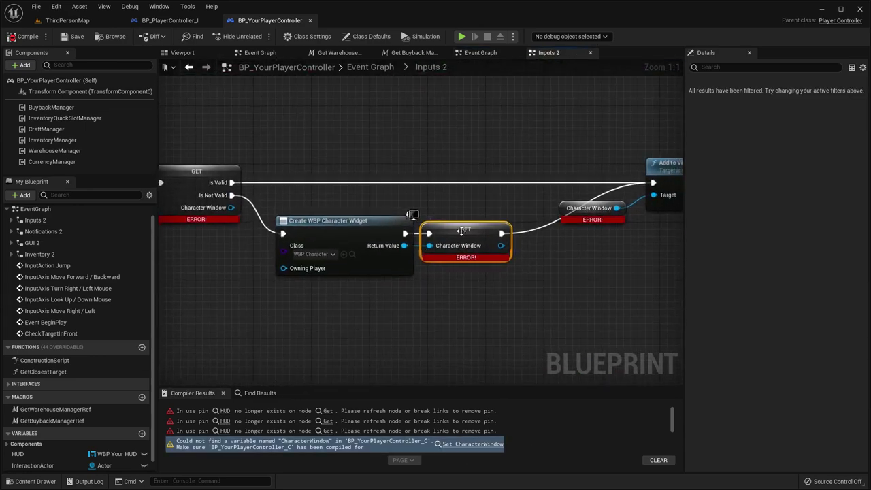
left_click(500, 253)
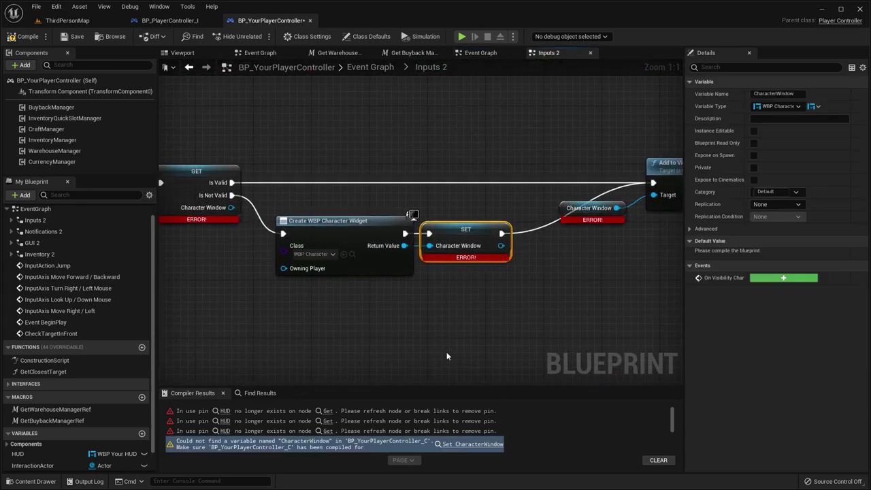
Step: In the GUI graph's Toggle HUD Visibility event, move the Select node clear and connect the valid HUD pin to Set Visibility's Target
left_click(328, 411)
left_click_drag(485, 276, 476, 291)
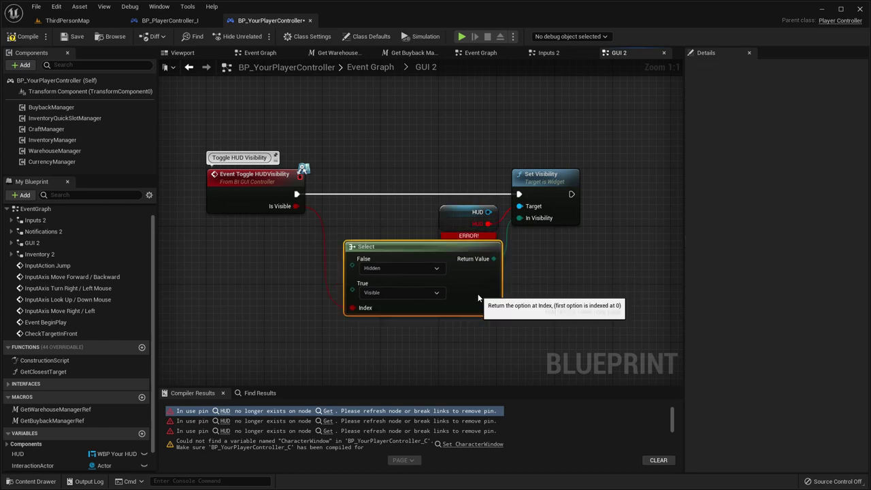
left_click_drag(487, 212, 522, 207)
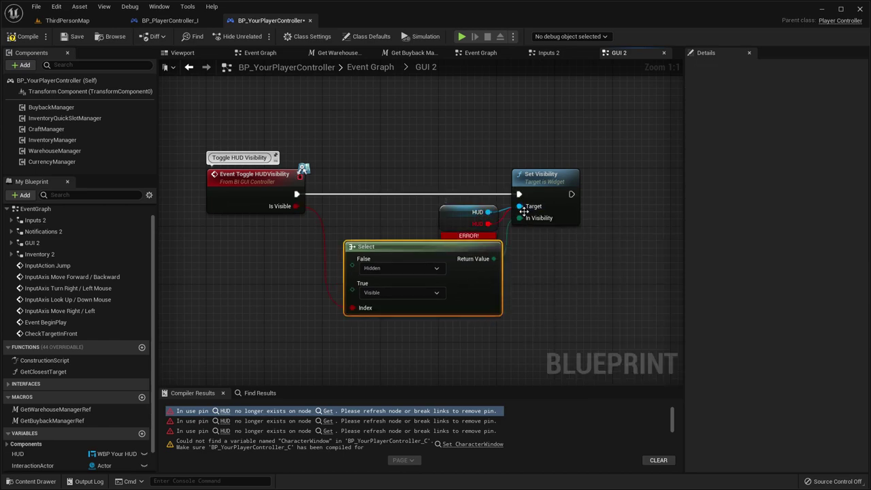
Step: Refresh the HUD getter and Set Visibility nodes in the Toggle HUD Visibility event and recompile the blueprint
right_click(535, 194)
left_click(474, 217)
left_click(527, 194, "ctrl")
right_click(528, 195)
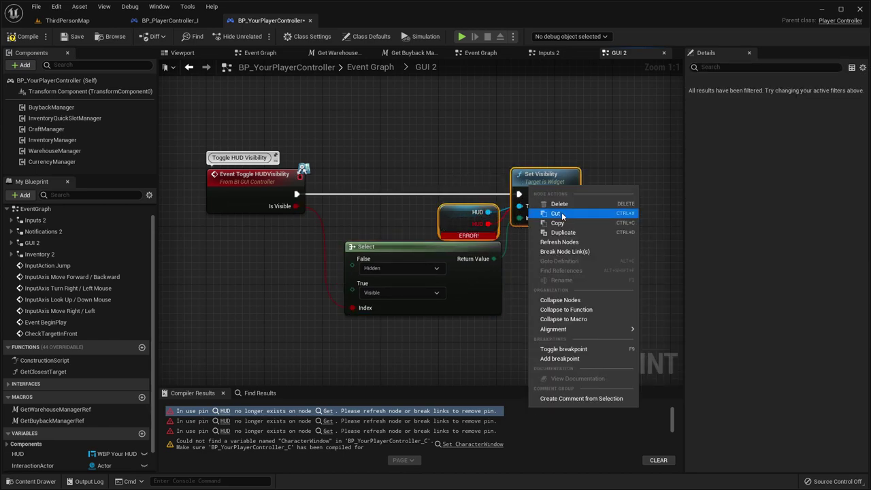
left_click(561, 243)
left_click(26, 38)
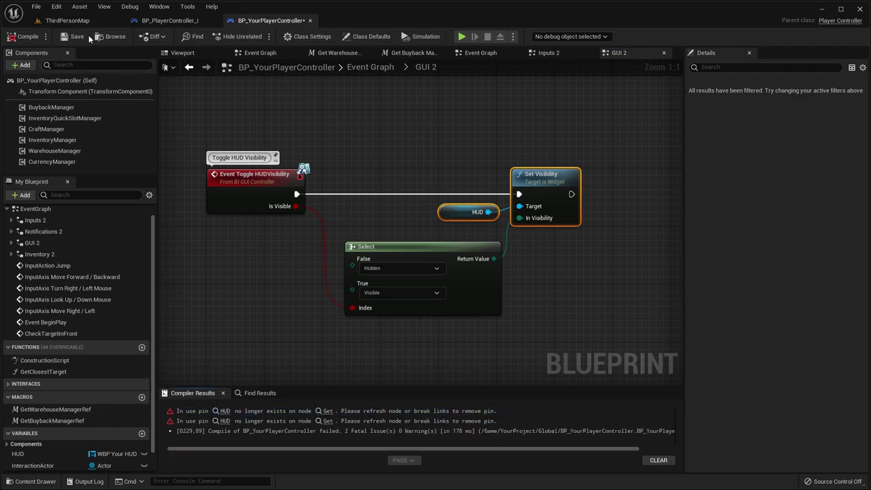
Step: In Notifications 2, get WBP_CurrencyNotificationContainer from the valid HUD pin of the flagged getter and connect it to the currency Show Notification's Target
left_click(326, 411)
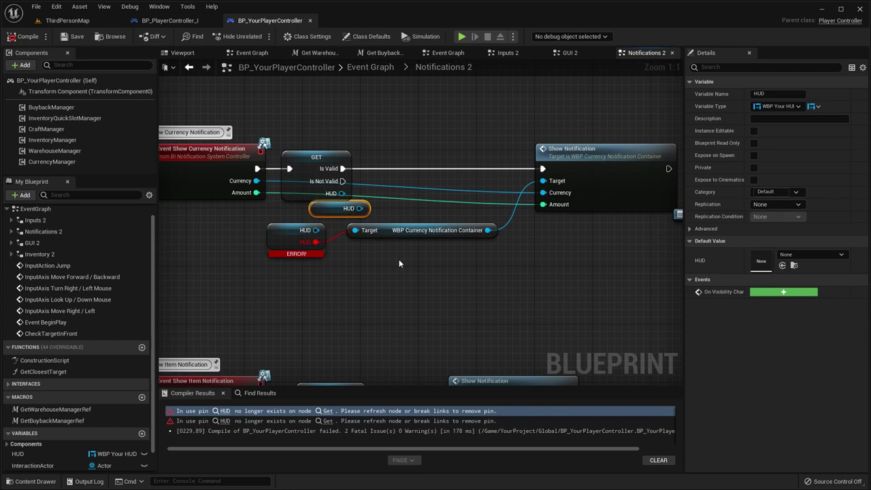
key("Delete")
left_click_drag(316, 230, 373, 266)
type("cur")
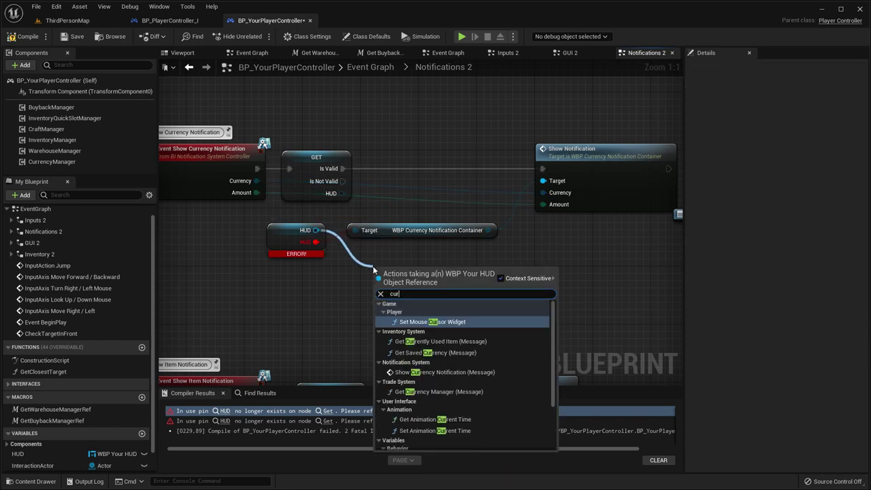
type("rency")
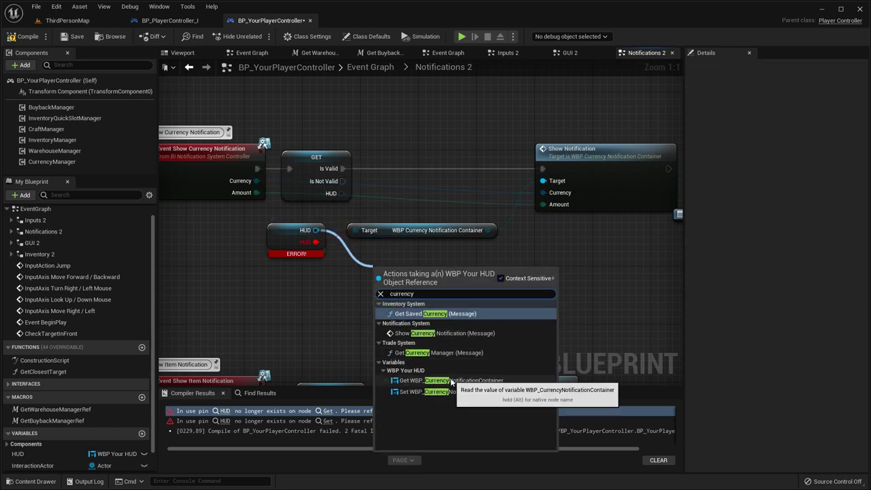
left_click(449, 380)
left_click_drag(518, 273, 542, 181)
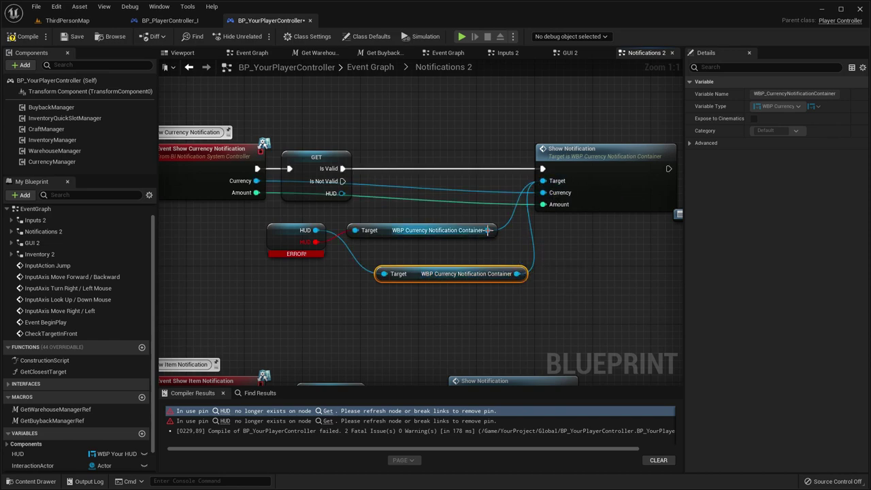
Step: Delete the old currency notification container getter, move the new one into its place, and compile and save
left_click(452, 235)
key("Delete")
left_click_drag(425, 276, 390, 241)
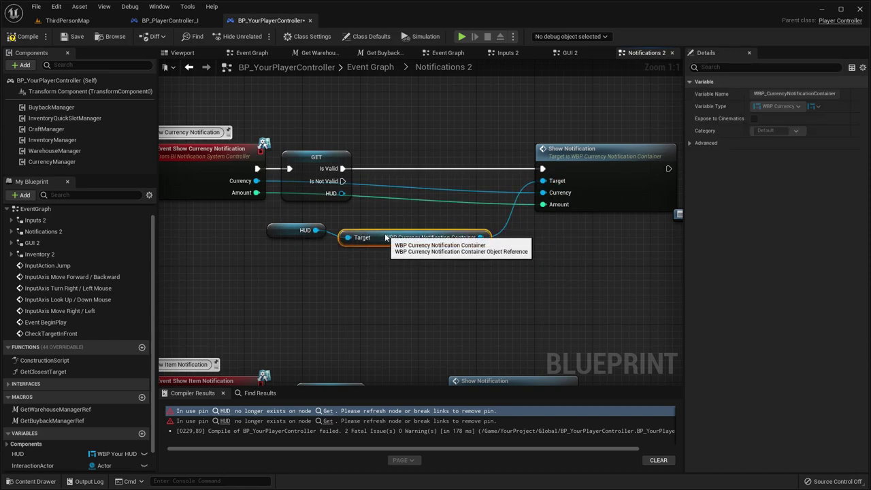
scroll(306, 193, "down", 3)
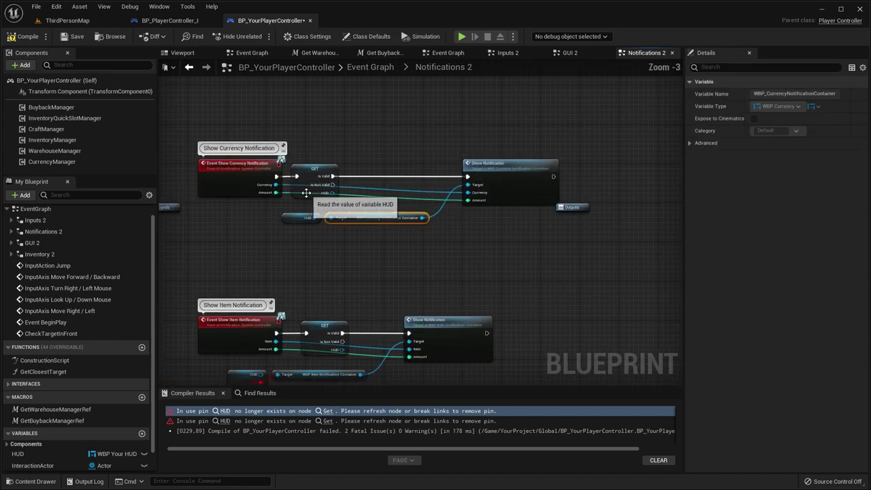
left_click(26, 37)
left_click(72, 36)
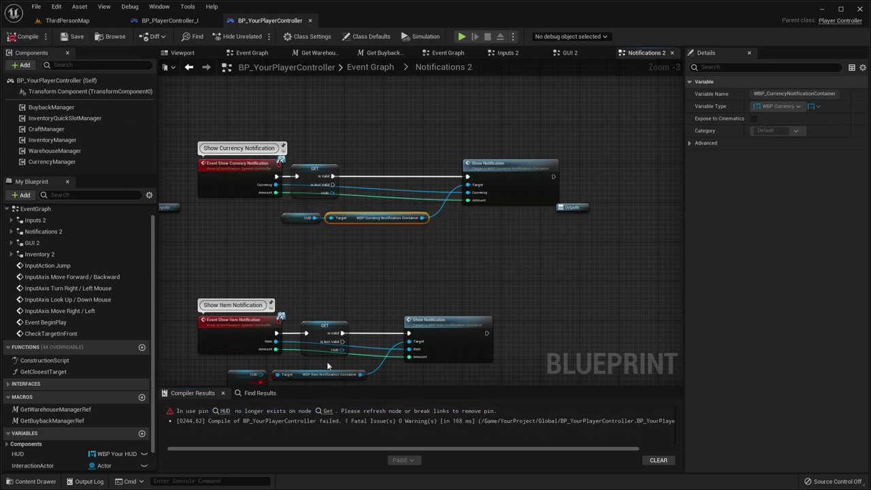
Step: Replace the item notification container getter with WBP_ItemNotificationContainer from the valid HUD pin, wire it to Show Notification's Target, and compile and save
scroll(298, 270, "up", 3)
left_click_drag(280, 264, 320, 297)
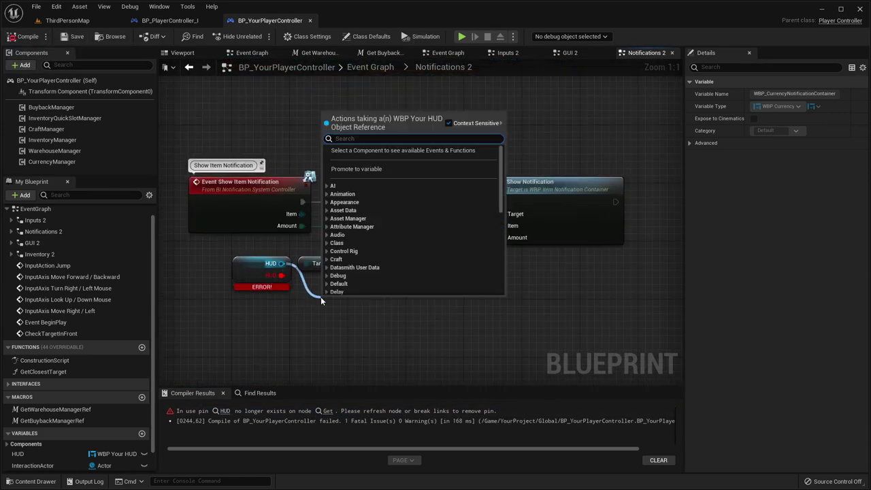
type("item no")
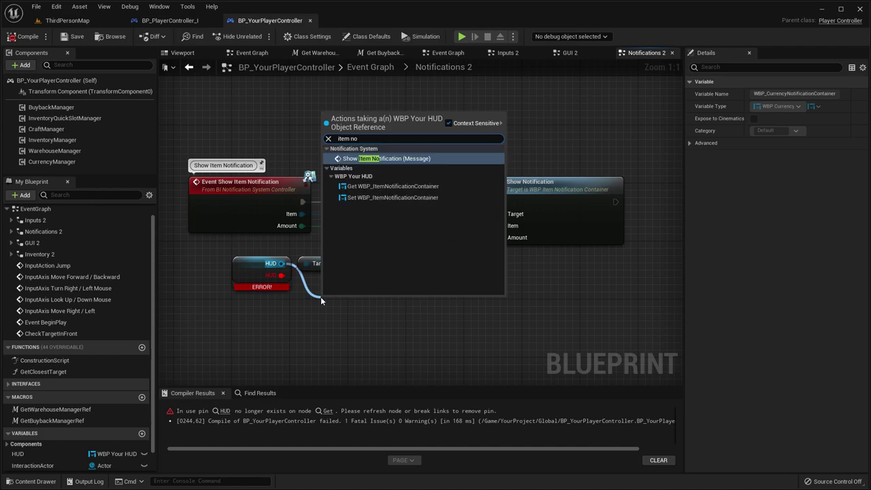
left_click(393, 186)
left_click_drag(448, 307, 487, 258)
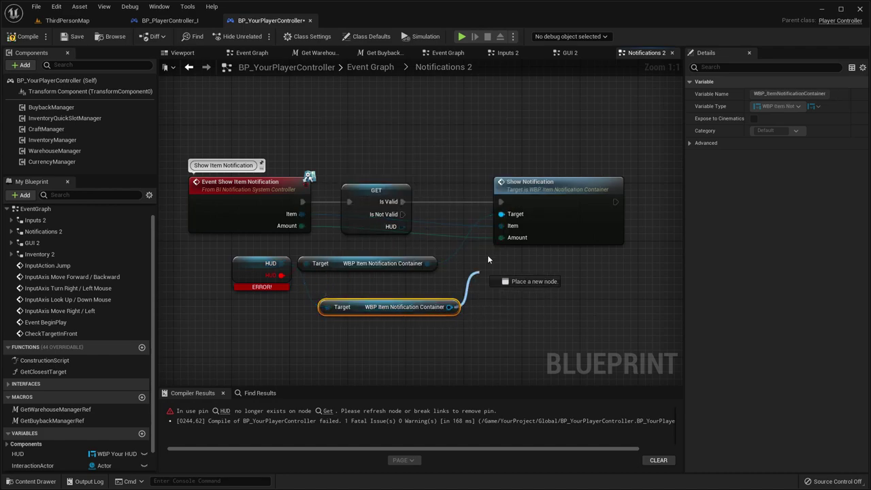
key("Delete")
left_click_drag(361, 303, 345, 264)
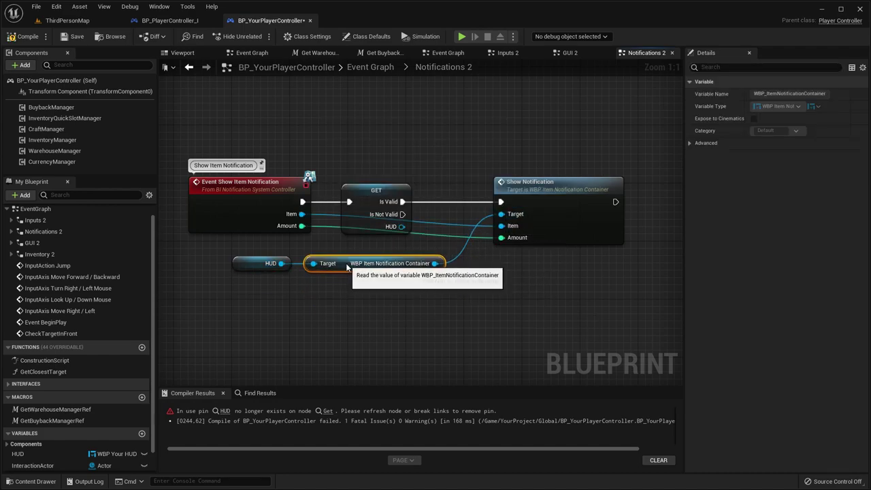
scroll(344, 266, "down", 6)
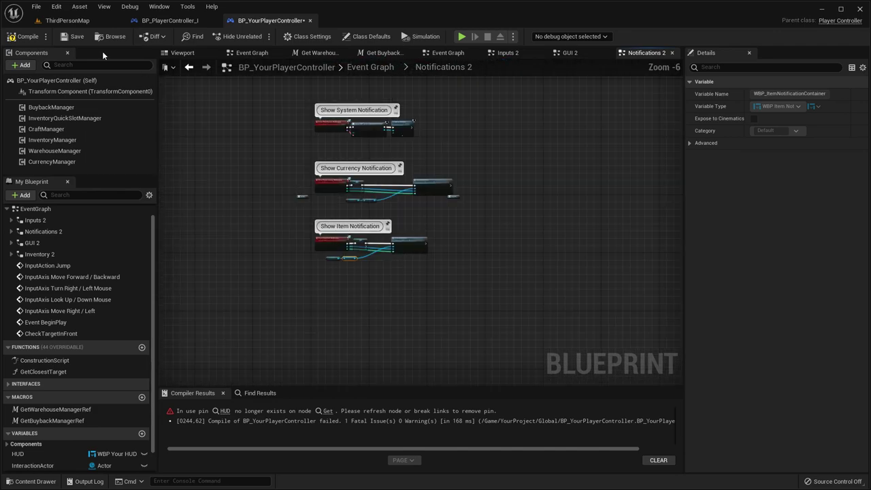
left_click(24, 36)
left_click(72, 36)
left_click(185, 22)
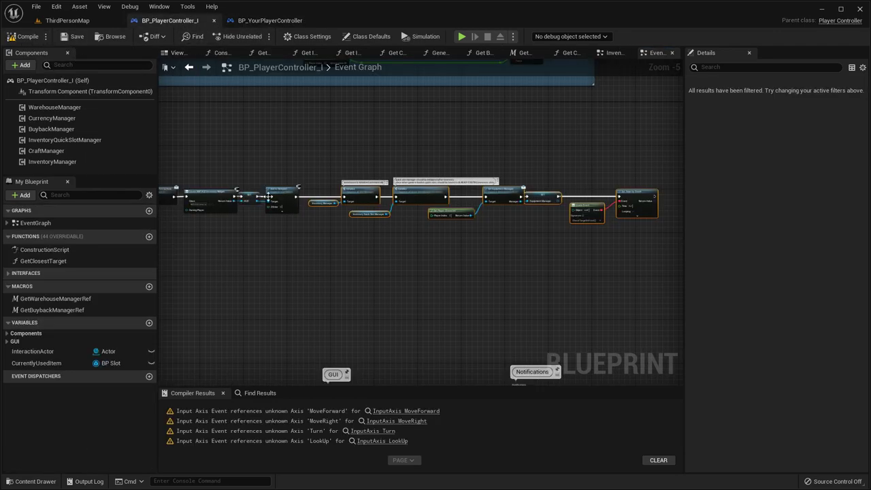
scroll(265, 194, "down", 4)
right_click_drag(301, 262, 340, 243)
left_click(269, 20)
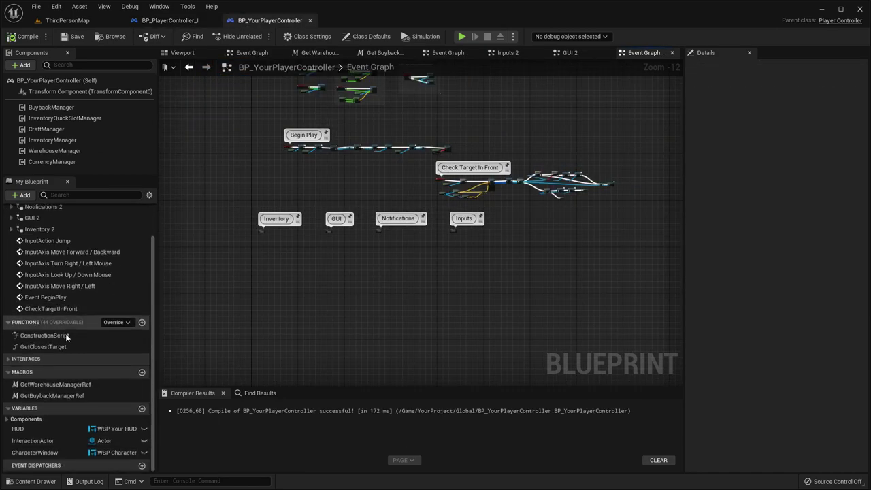
Step: Expand BP_YourPlayerController's interface list to show the functions of Trade System, Notification System, GUI and Inventory System
left_click(45, 358)
scroll(45, 357, "down", 2)
left_click(9, 365)
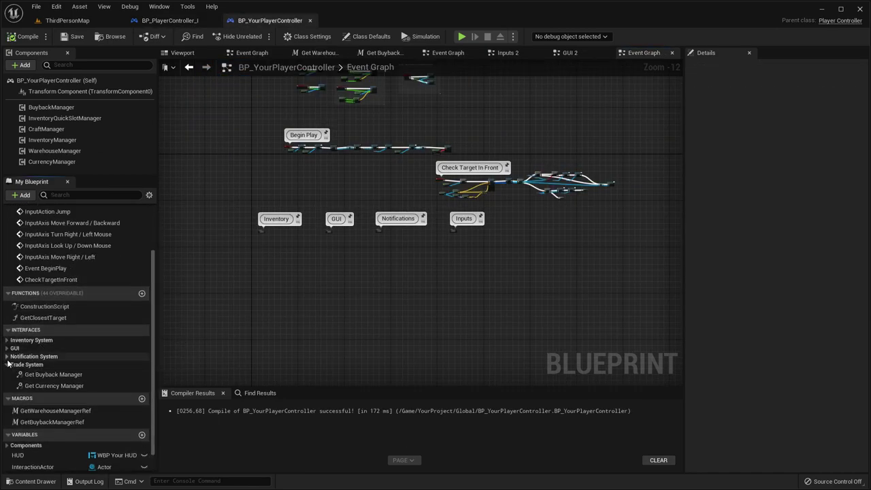
left_click(8, 357)
left_click(8, 349)
left_click(7, 340)
scroll(79, 347, "down", 1)
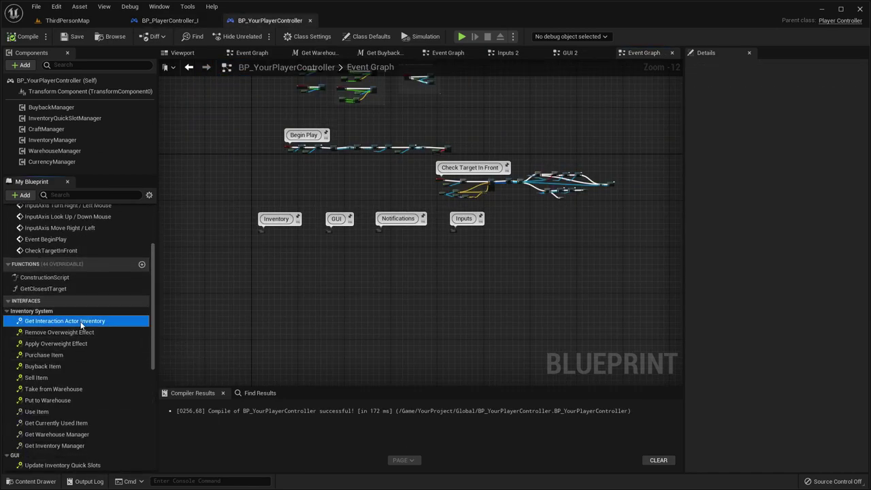
Step: In the Get Interaction Actor Inventory interface function, connect the InteractionActor variable to the Return Node's Actor pin
double_click(81, 321)
scroll(100, 343, "down", 7)
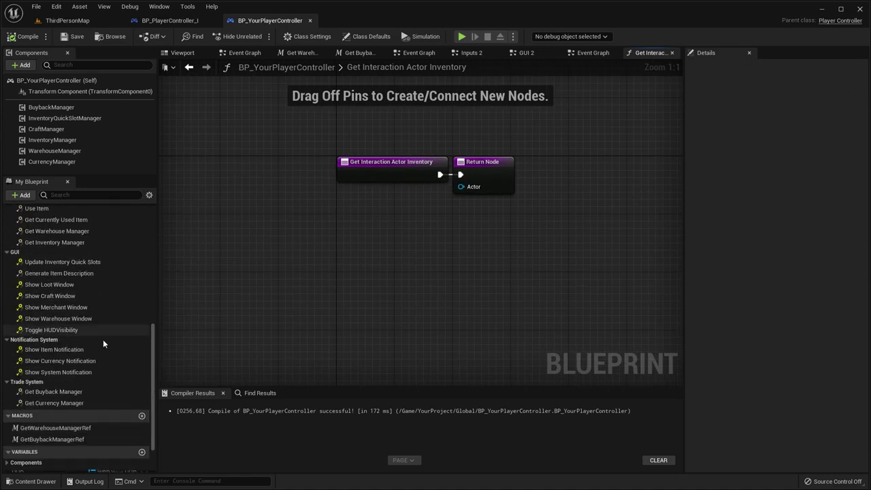
scroll(103, 338, "down", 2)
left_click_drag(37, 427, 474, 189)
Step: Open the Use Item interface function in both controllers and copy all its logic nodes from BP_PlayerController_I
scroll(81, 249, "up", 8)
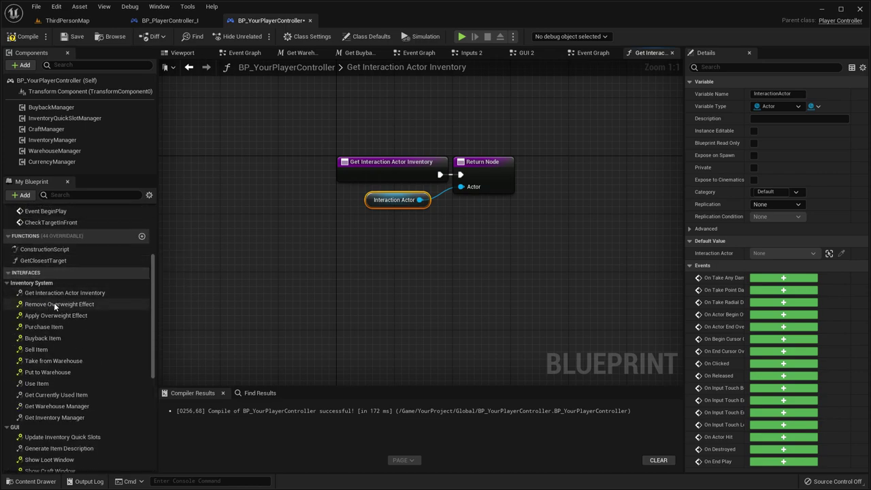
double_click(53, 382)
scroll(363, 248, "down", 4)
left_click(193, 21)
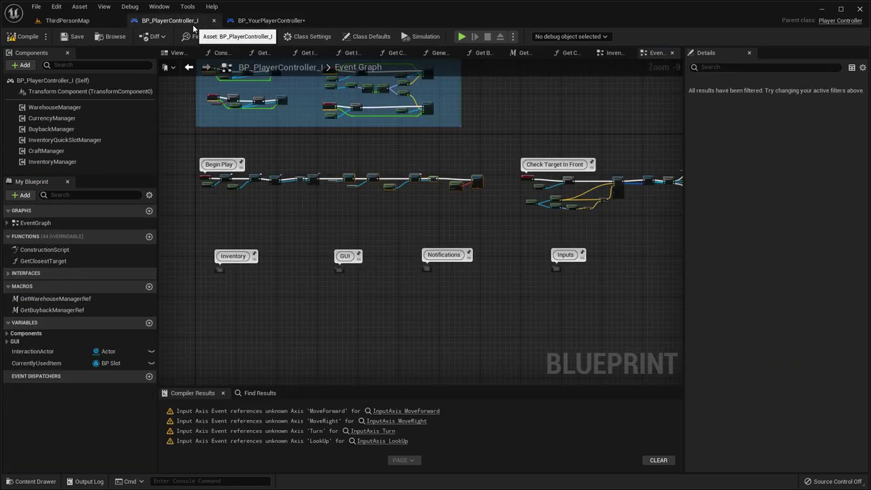
left_click(9, 273)
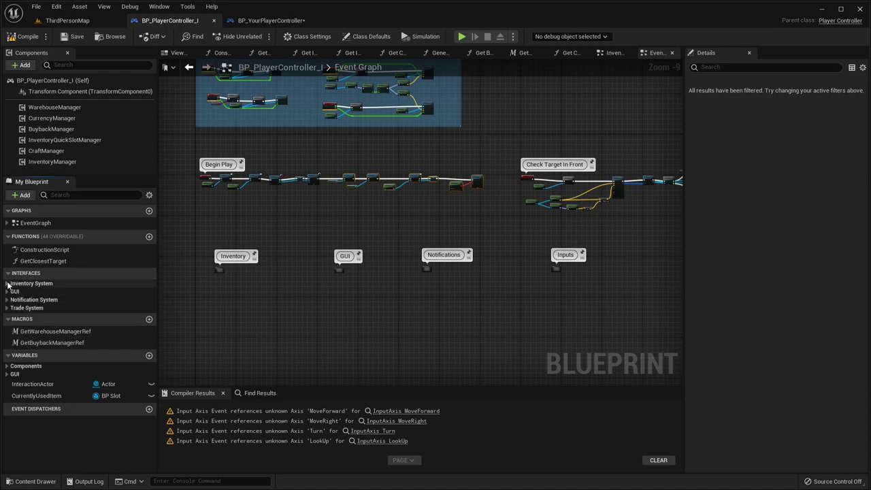
left_click(7, 283)
double_click(37, 383)
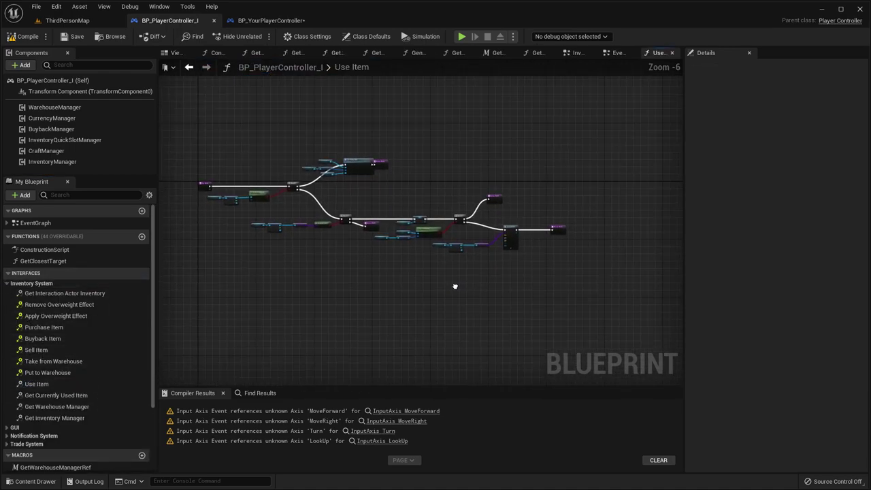
left_click_drag(221, 117, 221, 117)
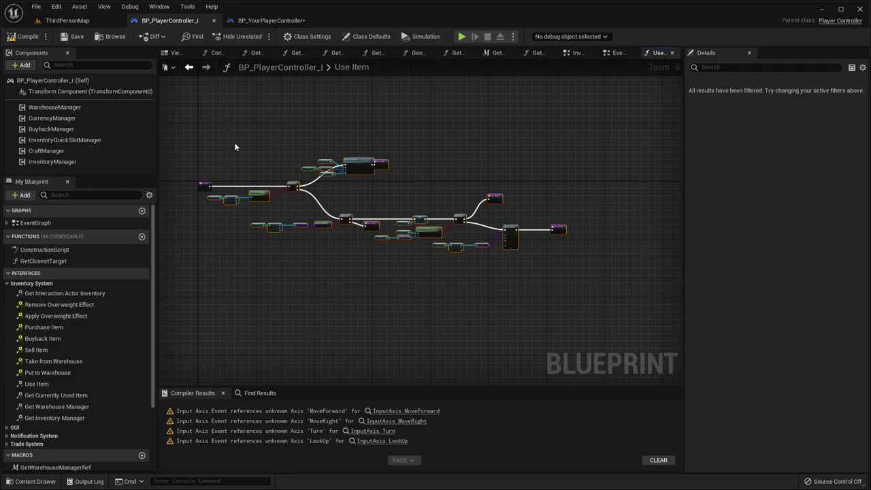
Step: Paste the copied nodes into BP_YourPlayerController's Use Item function and connect the entry node to the first Branch, replacing the default Return Node
left_click(268, 21)
right_click_drag(449, 260, 360, 186)
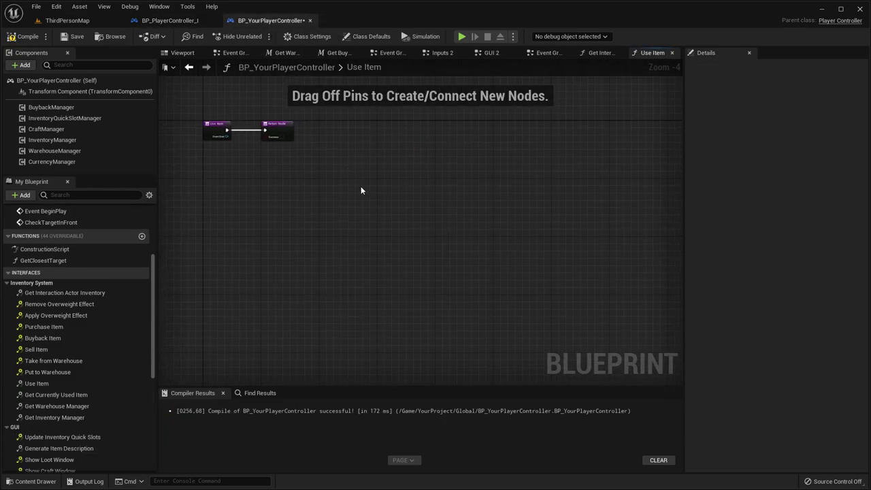
key("ctrl+v")
left_click_drag(248, 197, 342, 146)
scroll(232, 140, "up", 2)
left_click_drag(221, 124, 435, 128)
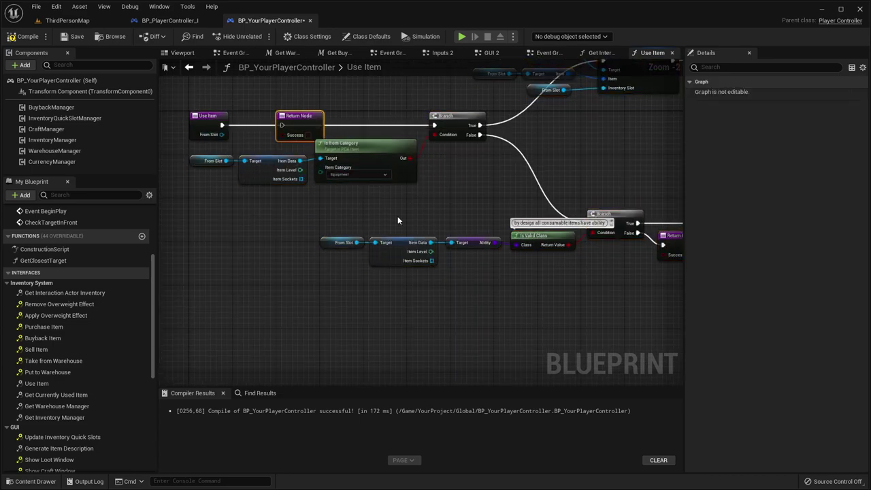
Step: Compile and save BP_YourPlayerController, create the missing CurrentlyUsedItem variable from the flagged SET node in Use Item, and recompile
scroll(398, 216, "down", 3)
left_click(55, 40)
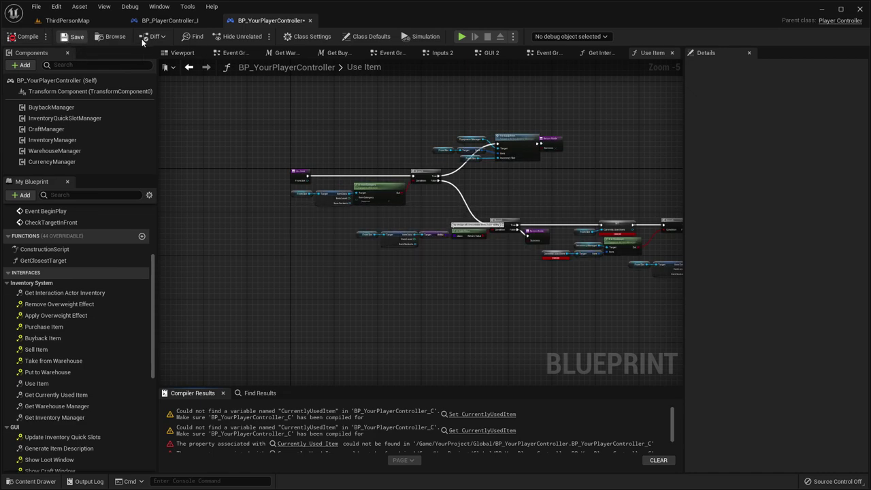
left_click(479, 416)
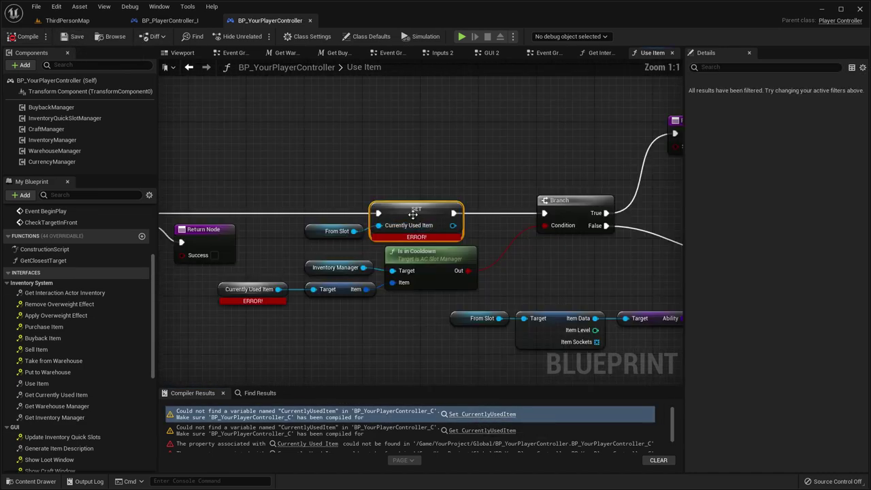
right_click(414, 217)
left_click(470, 233)
scroll(441, 235, "down", 4)
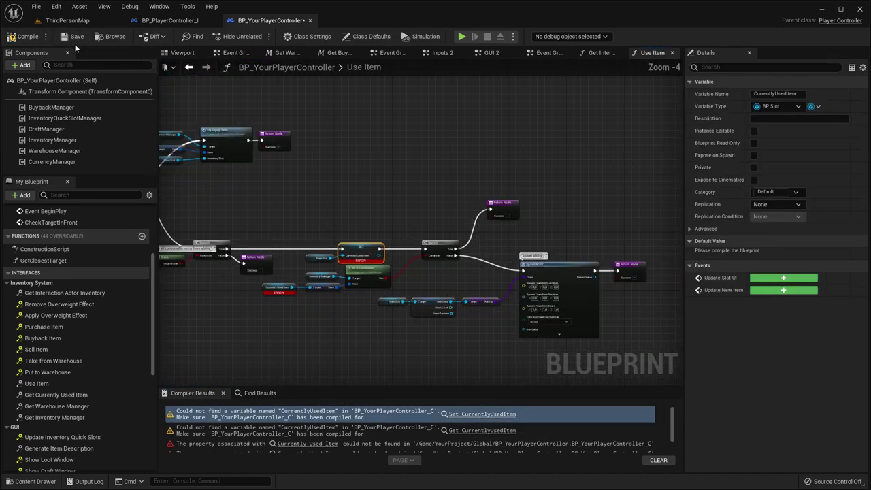
left_click(24, 36)
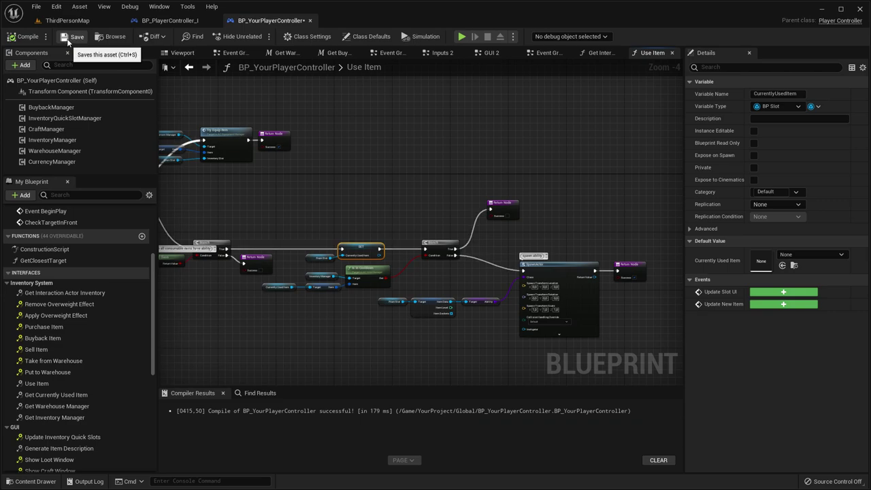
Step: Copy the Currently Used Item getter from BP_PlayerController_I into BP_YourPlayerController's Get Currently Used Item function and connect it to the Return Node's Item
left_click(179, 21)
double_click(72, 393)
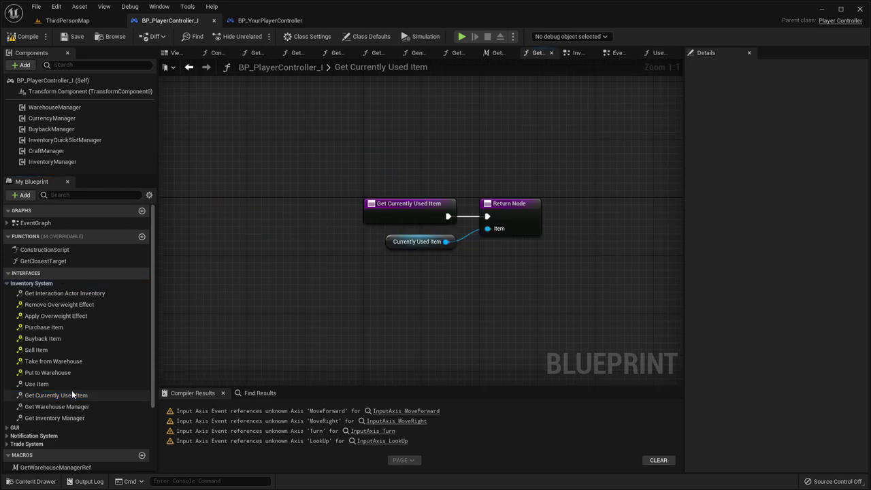
left_click_drag(391, 253, 386, 245)
left_click(272, 21)
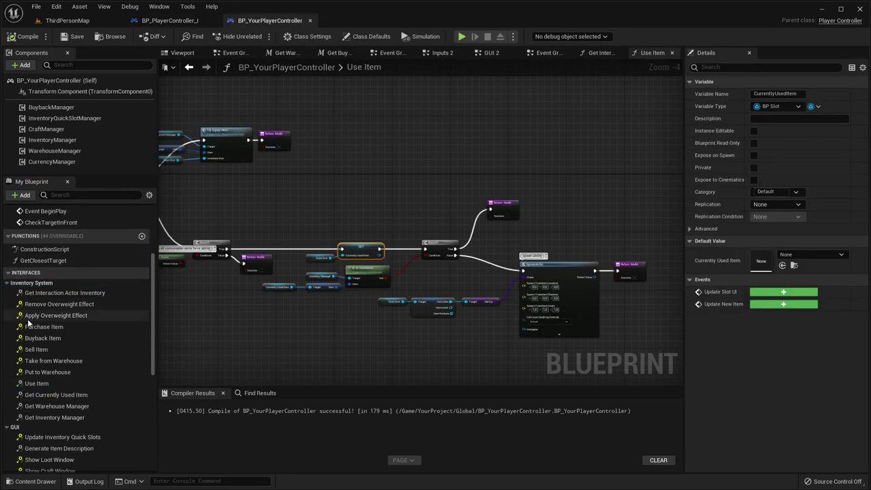
double_click(56, 394)
key("ctrl+v")
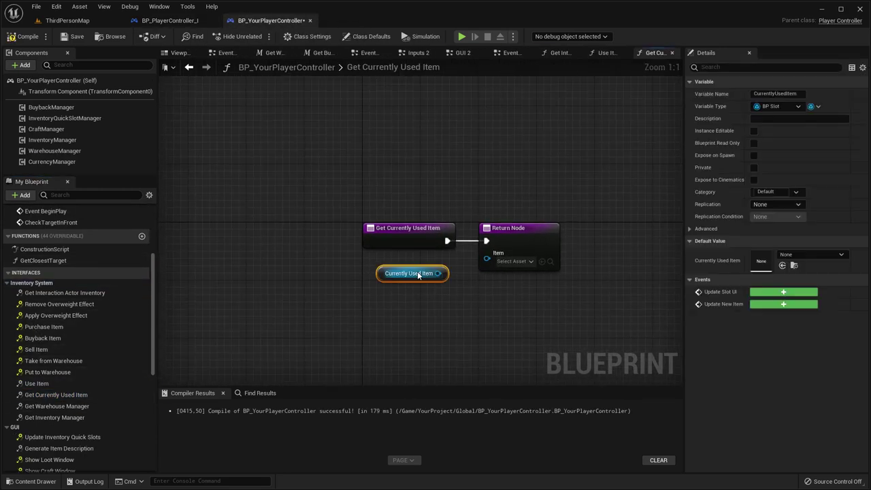
left_click_drag(474, 268, 487, 259)
Step: In the Get Warehouse Manager interface function, connect the WarehouseManager component to the Return Node's Manager pin
double_click(65, 408)
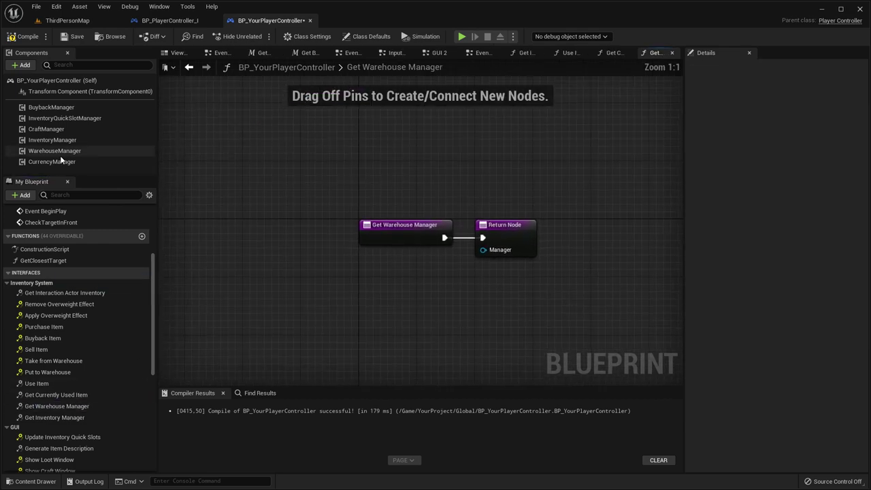
left_click_drag(59, 153, 490, 254)
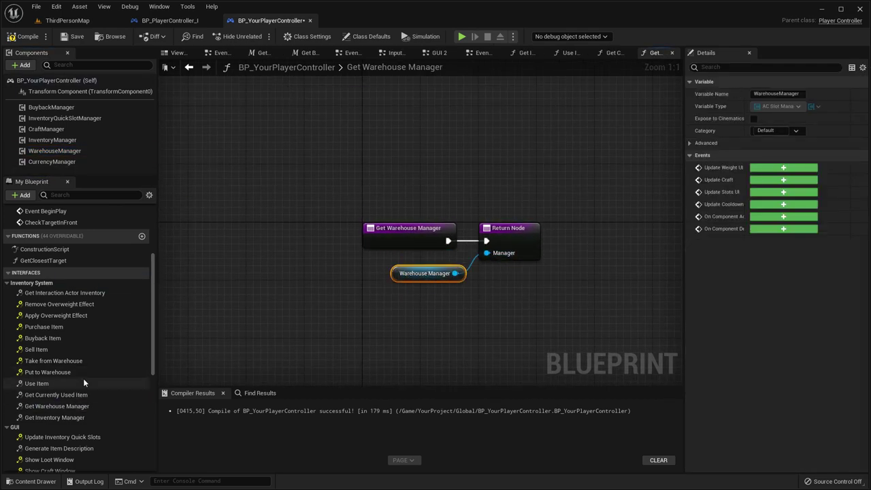
Step: In the Get Inventory Manager interface function, connect the InventoryManager component to the Return Node's Manager pin
double_click(61, 415)
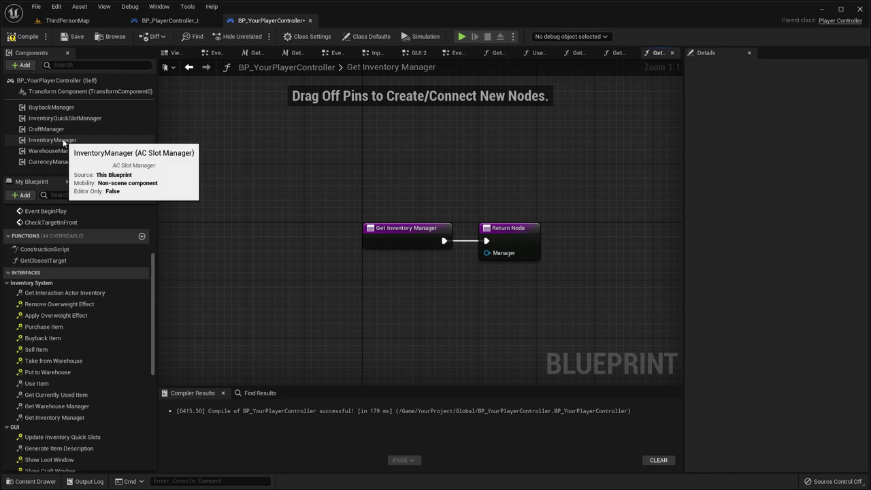
left_click_drag(64, 142, 486, 253)
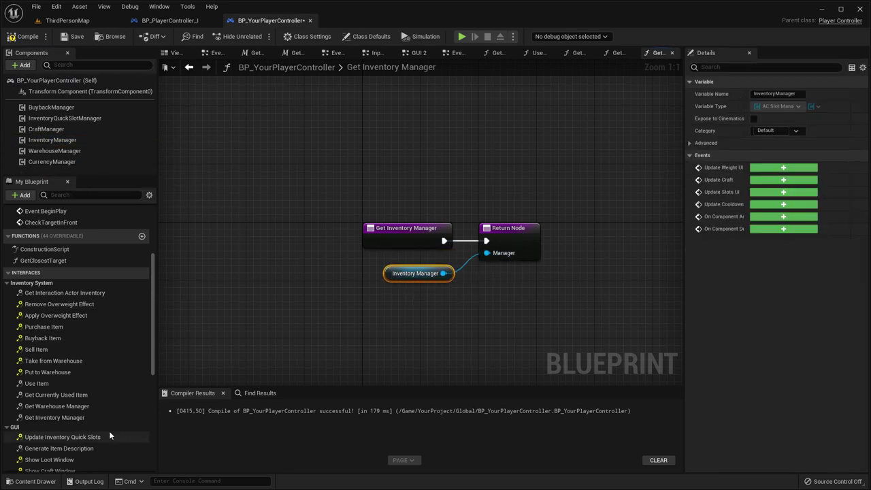
Step: Open BP_YourPlayerController's Generate Item Description function, and copy all nodes after the entry node from the same function in BP_PlayerController_I
scroll(109, 430, "down", 2)
double_click(83, 420)
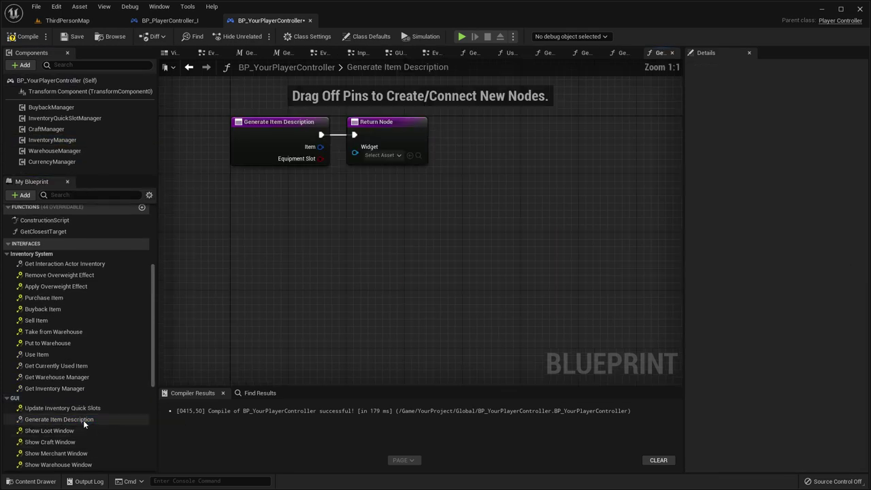
left_click(173, 21)
scroll(41, 372, "down", 2)
left_click(8, 355)
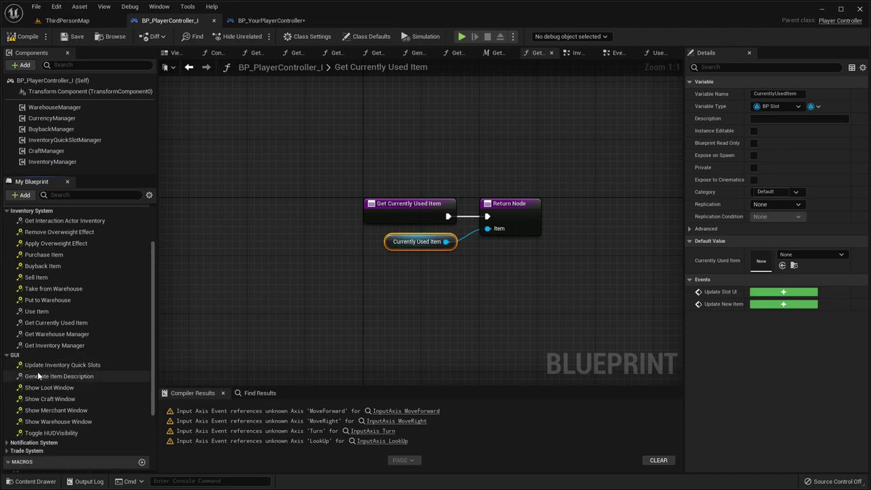
scroll(55, 370, "down", 1)
double_click(58, 365)
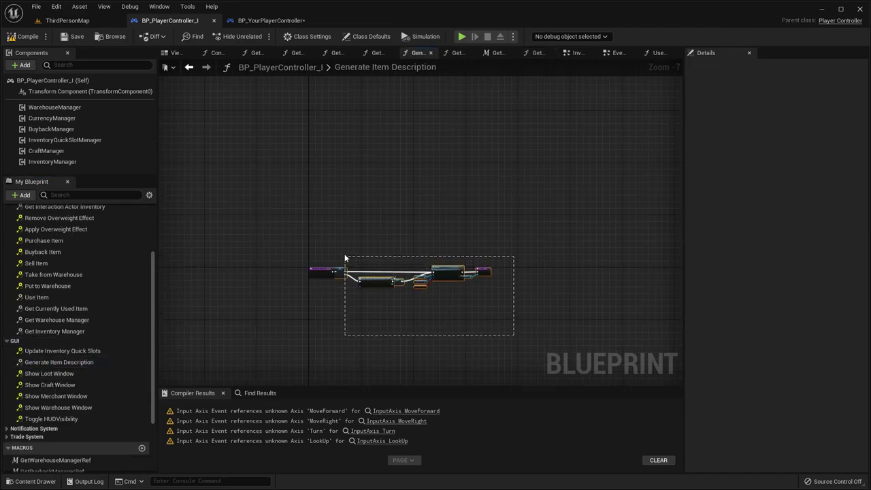
left_click_drag(345, 258, 344, 258)
scroll(342, 289, "up", 4)
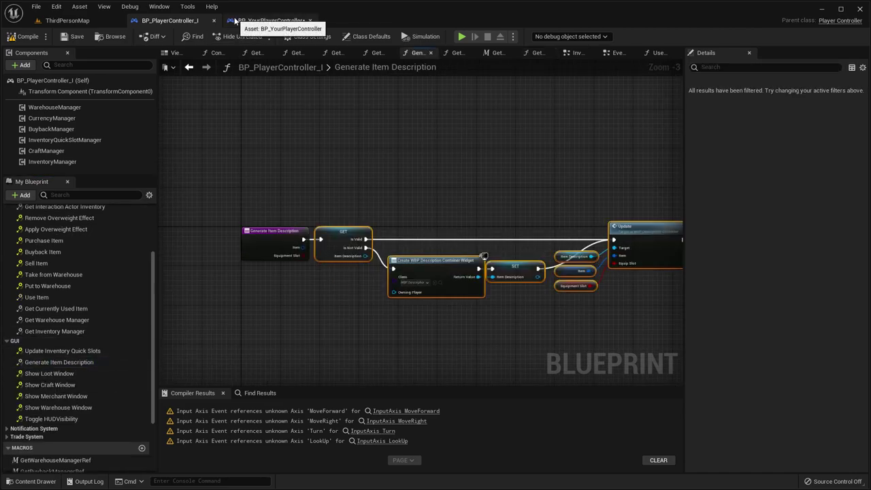
Step: Paste the nodes into BP_YourPlayerController's Generate Item Description, connect the entry node to the validated GET, delete the default Return Node, and compile and save
left_click(234, 22)
key("ctrl+v")
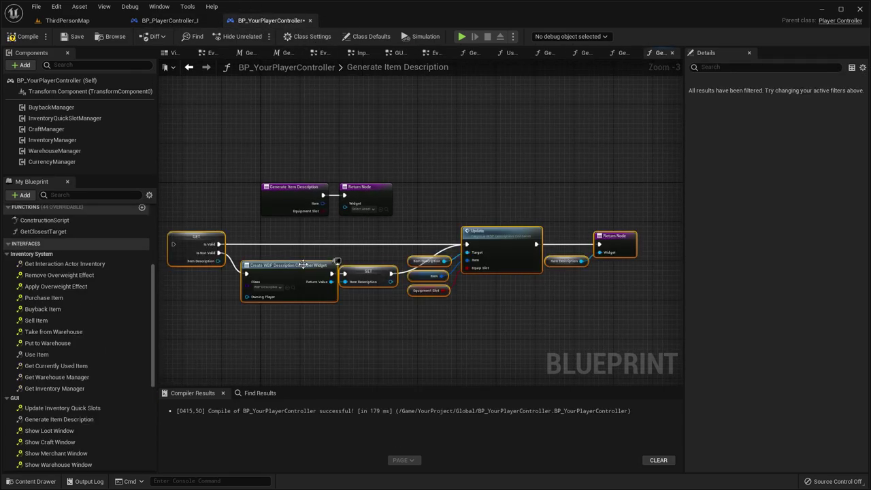
left_click_drag(304, 265, 475, 215)
scroll(344, 223, "up", 2)
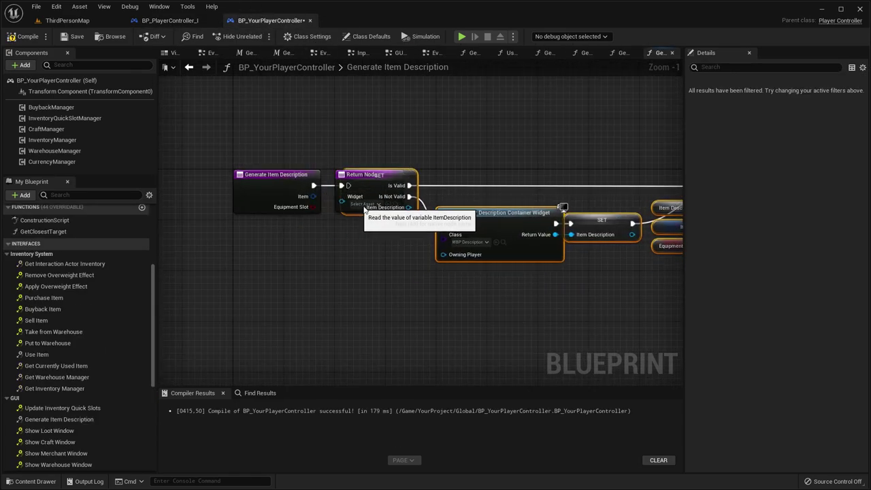
left_click_drag(366, 209, 382, 185)
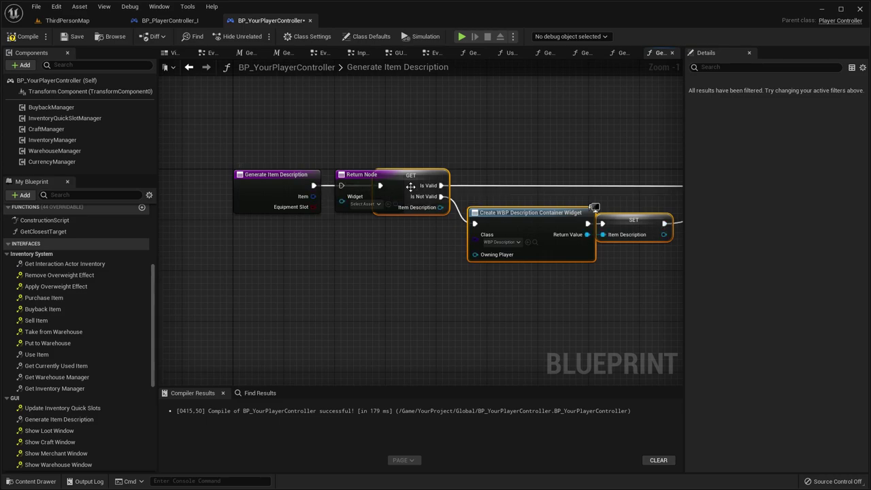
left_click(410, 186)
right_click(413, 183)
left_click(439, 202)
left_click(378, 196)
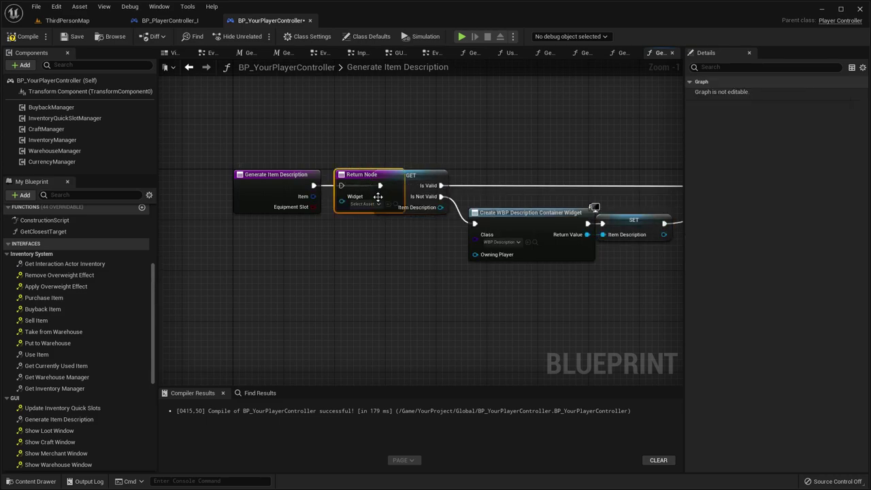
key("Delete")
scroll(440, 293, "down", 4)
right_click_drag(412, 291, 333, 289)
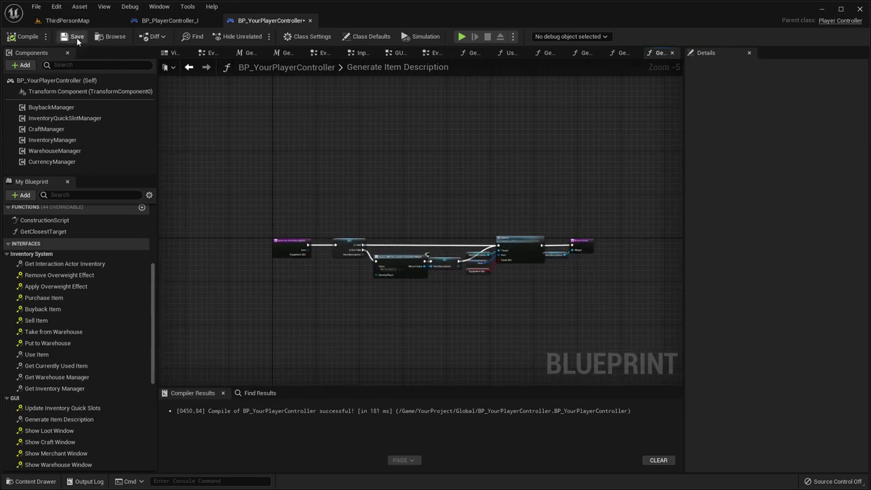
Step: Check BP_PlayerController_I's Notification and Trade System functions, and connect BuybackManager to the Return Node's Manager in BP_YourPlayerController's Get Buyback Manager
left_click(169, 20)
left_click(7, 399)
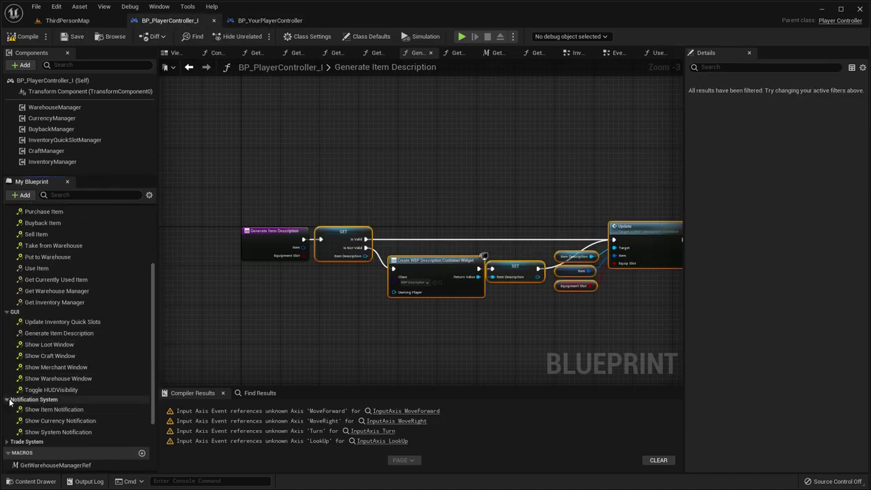
left_click(7, 442)
scroll(75, 394, "down", 2)
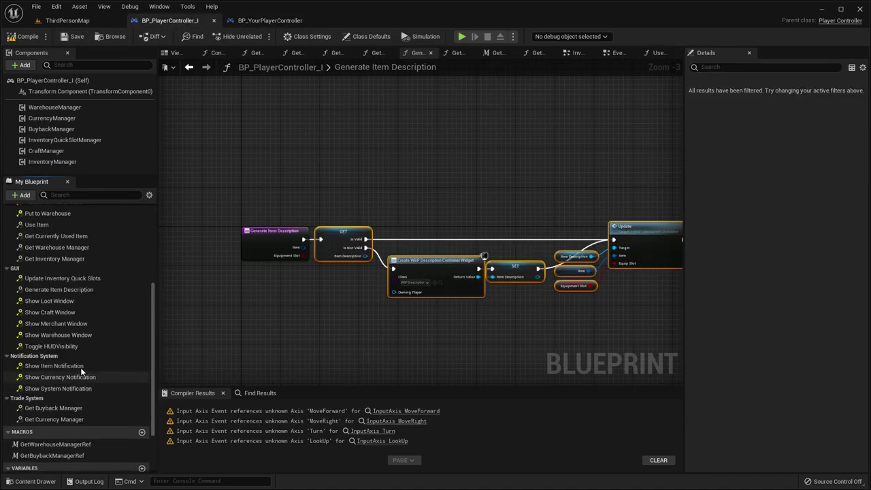
left_click(269, 21)
scroll(74, 283, "down", 3)
double_click(53, 393)
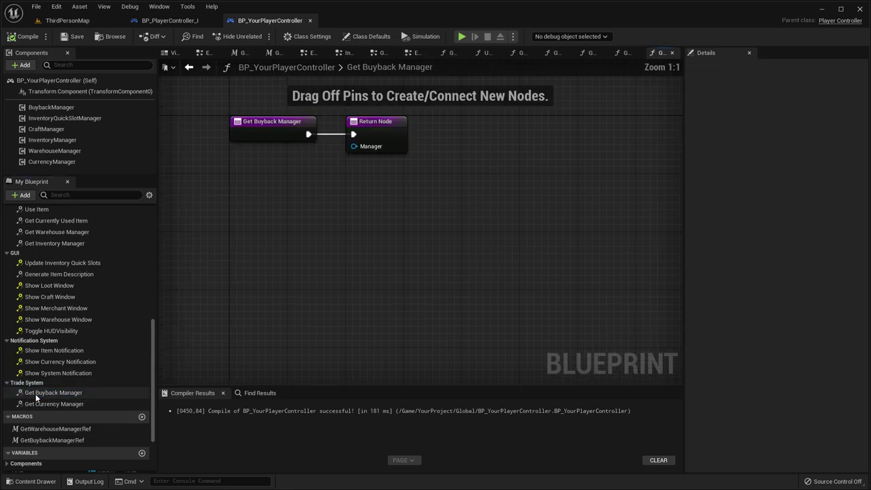
left_click_drag(63, 108, 492, 253)
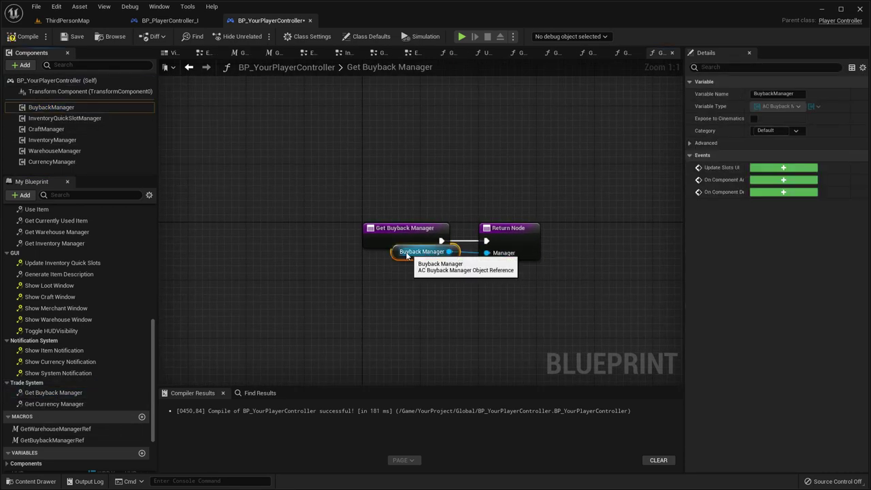
Step: In the Get Currency Manager interface function, connect the CurrencyManager component to the Return Node's manager pin and compile the Blueprint
double_click(54, 403)
left_click_drag(62, 166, 491, 254)
left_click(27, 37)
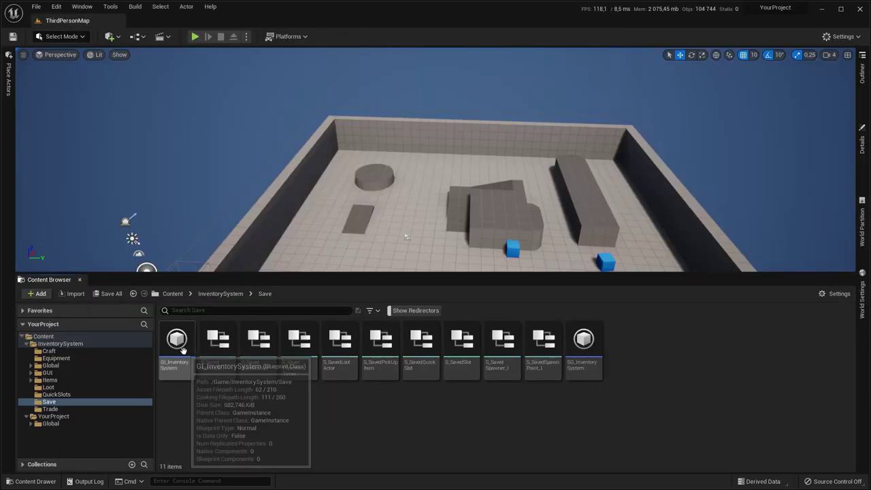
Step: Set the project's Game Instance Class to GI_InventorySystem in the Maps & Modes project settings
left_click(177, 350)
left_click(590, 345)
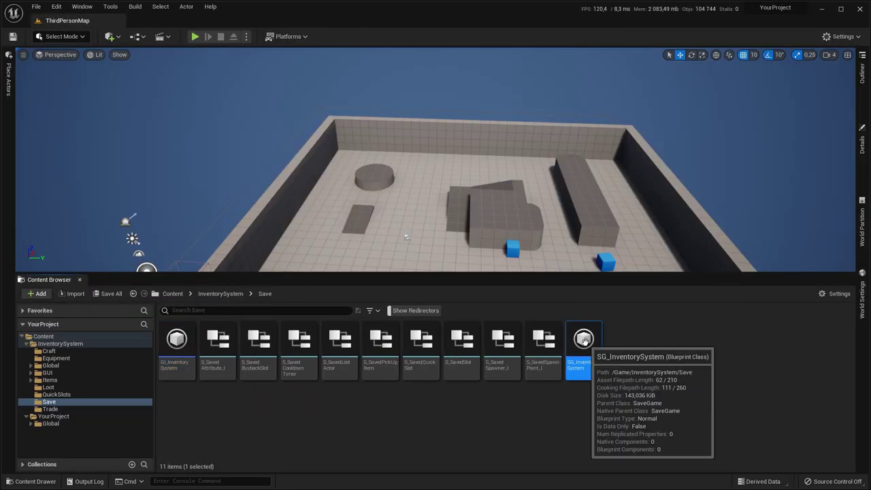
left_click(370, 416)
left_click(55, 7)
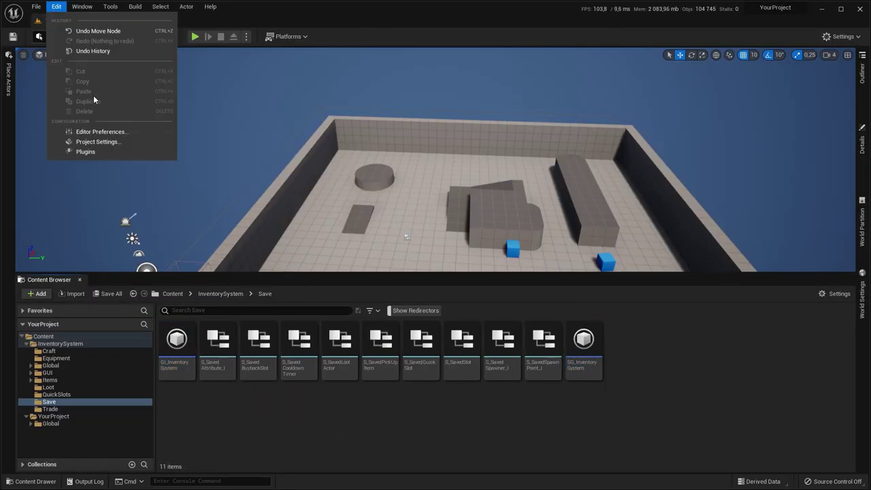
left_click(95, 142)
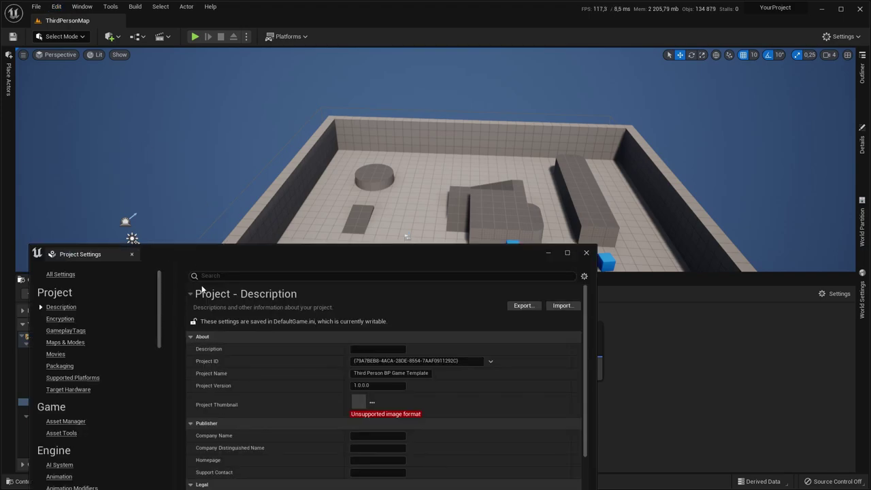
left_click_drag(244, 259, 291, 131)
scroll(115, 264, "down", 9)
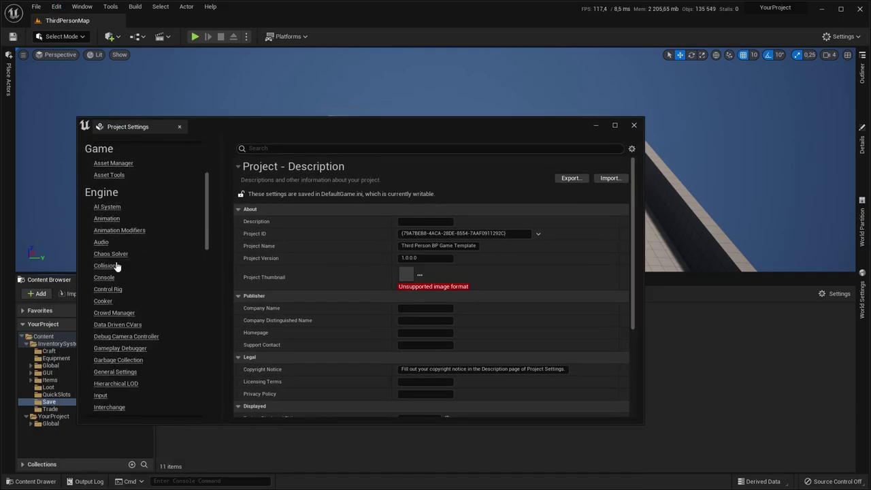
scroll(119, 264, "up", 4)
scroll(125, 264, "up", 3)
left_click(113, 215)
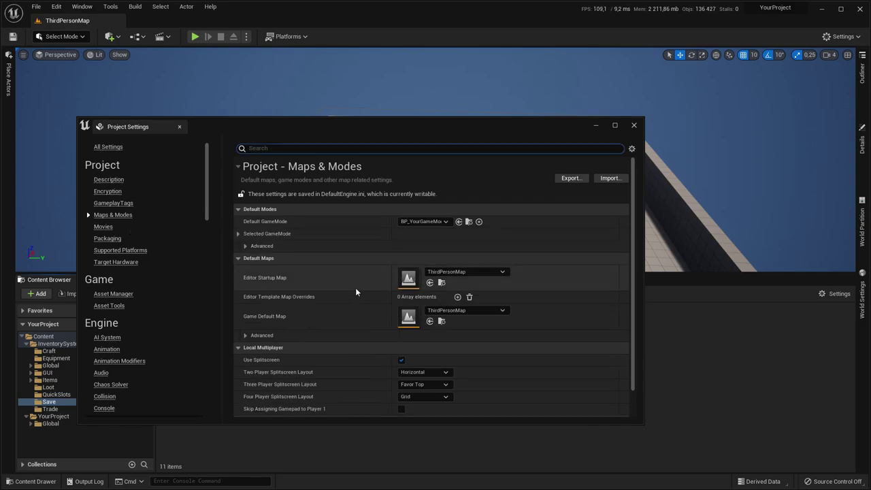
left_click(439, 411)
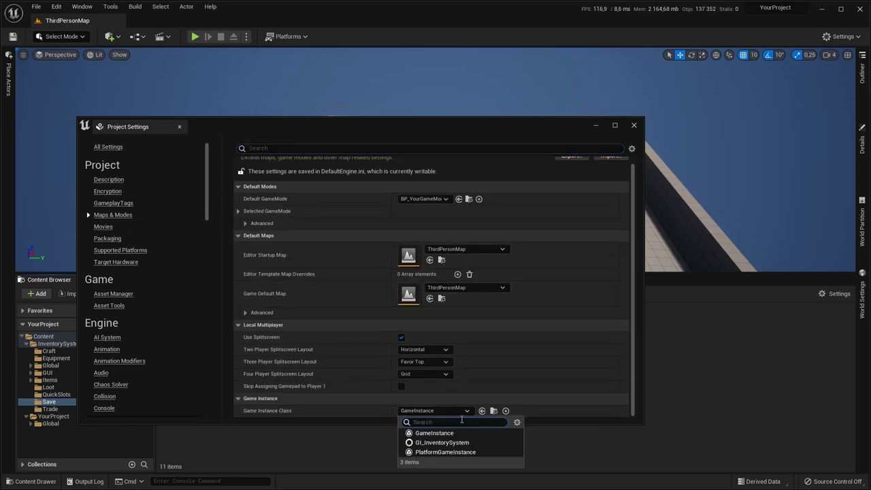
left_click(442, 442)
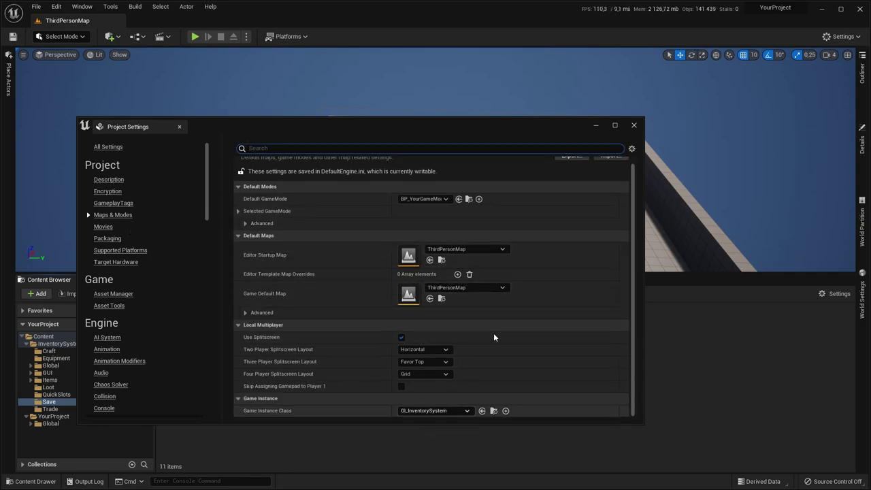
left_click(634, 127)
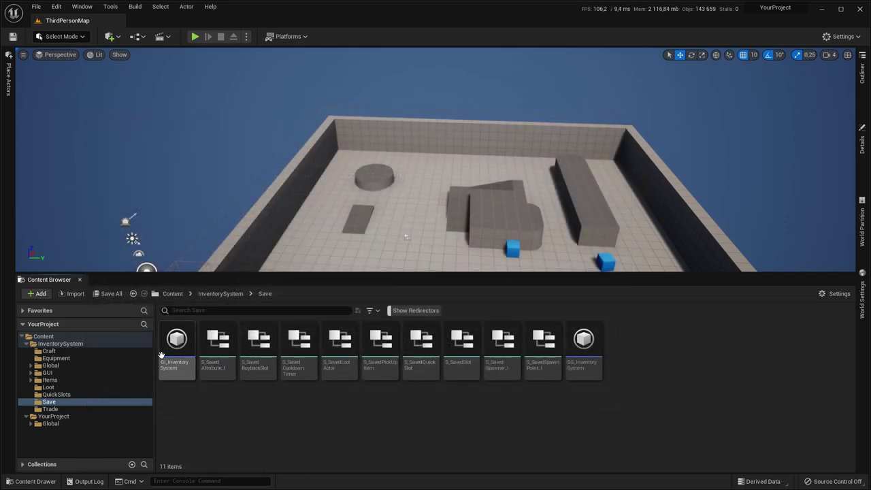
Step: Examine the Load Inventory System function of the SG_InventorySystem save class, close it, and select GI_InventorySystem in the Save folder
left_click(578, 344)
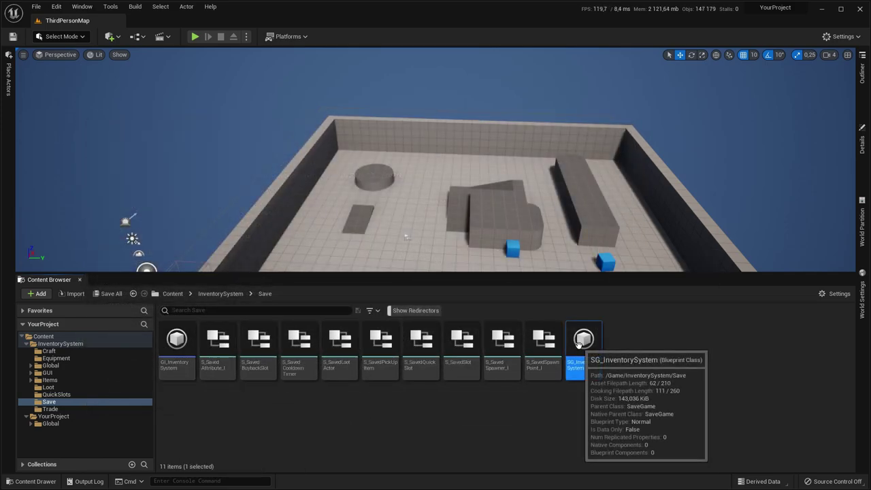
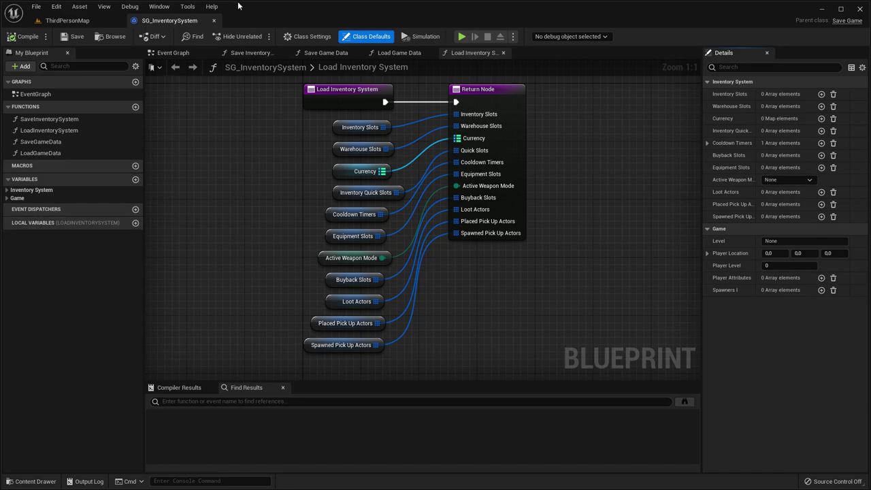
left_click(213, 20)
left_click(184, 347)
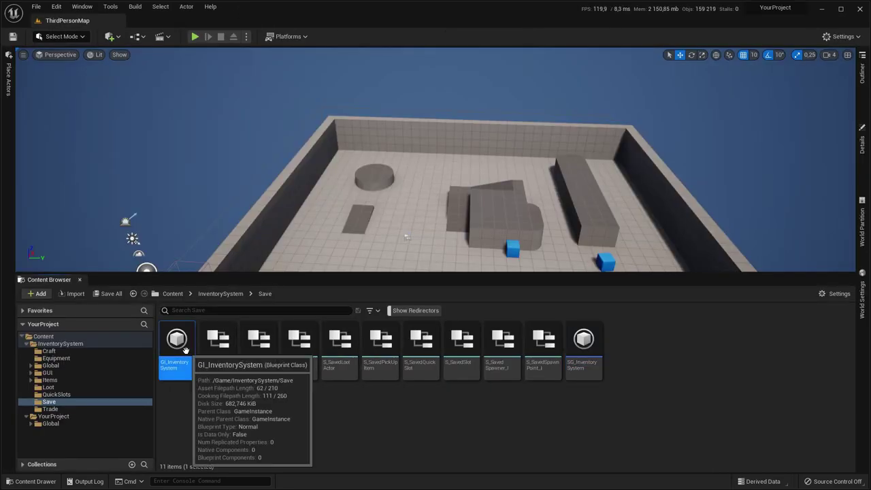
Step: Review GI_InventorySystem's class settings, implemented interfaces and event graph, and close the blueprint
double_click(185, 349)
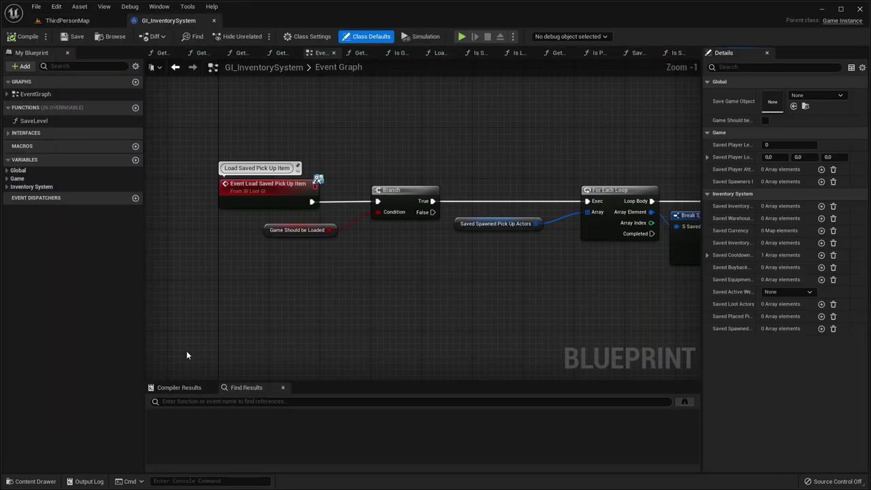
left_click(310, 37)
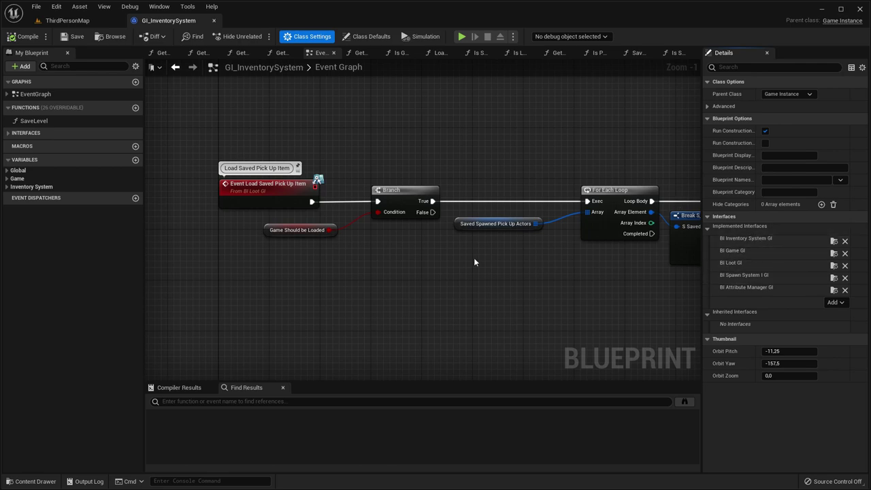
left_click(8, 133)
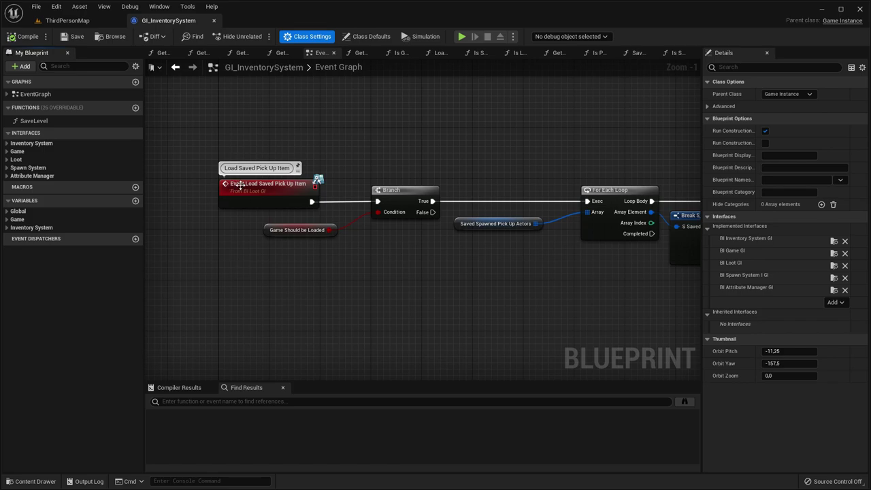
scroll(239, 185, "down", 11)
right_click_drag(421, 216, 406, 191)
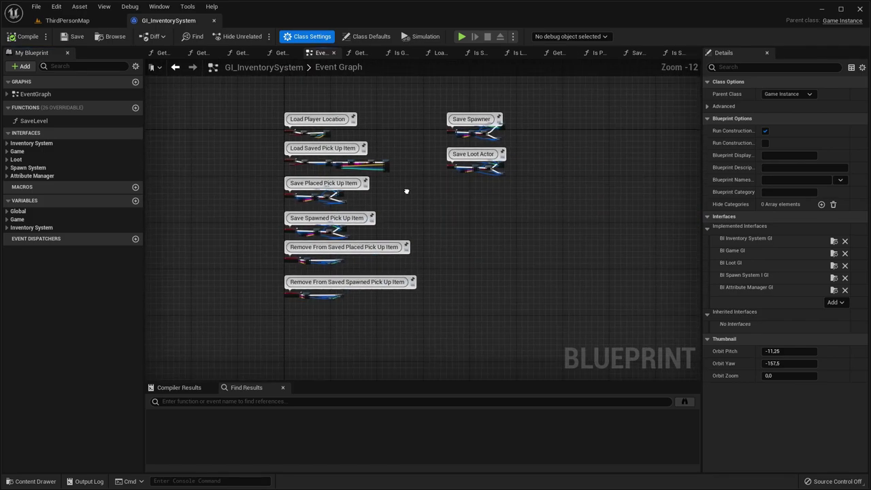
left_click(215, 20)
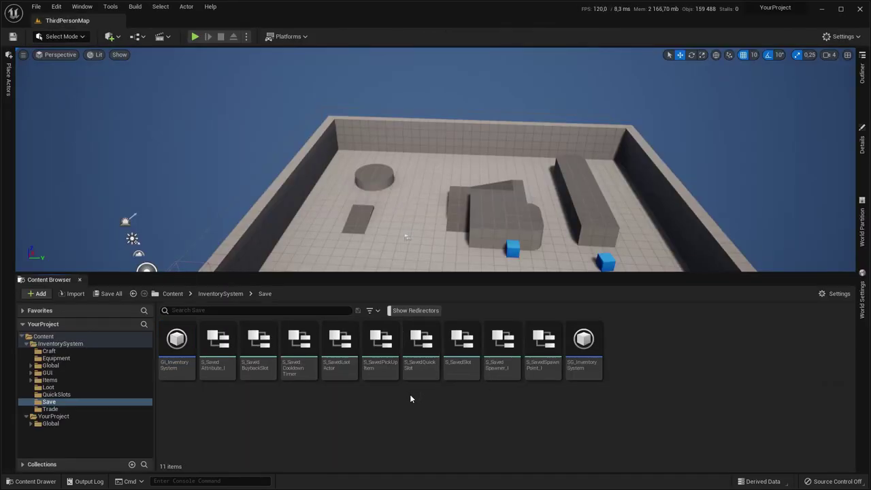
Step: Place a BP_SpawnPoint from the InventorySystem Global Spawn folder in the level and display its details
left_click(50, 365)
double_click(339, 344)
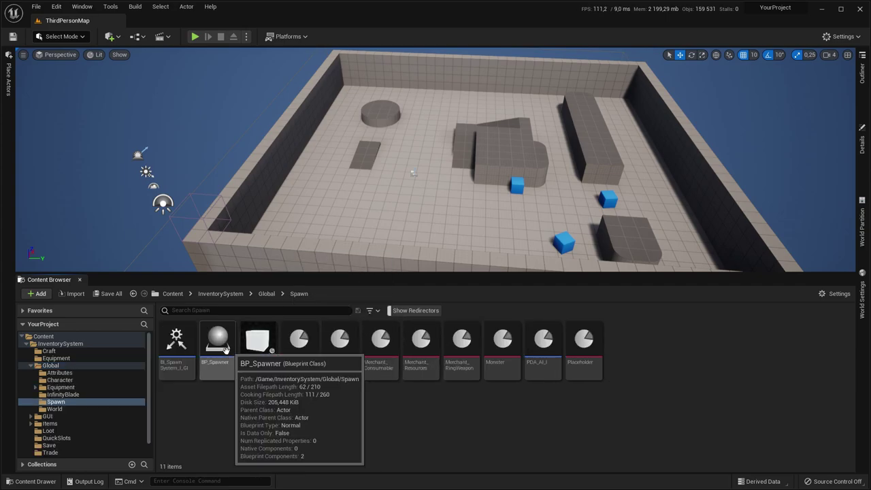
left_click_drag(257, 344, 428, 190)
left_click(862, 141)
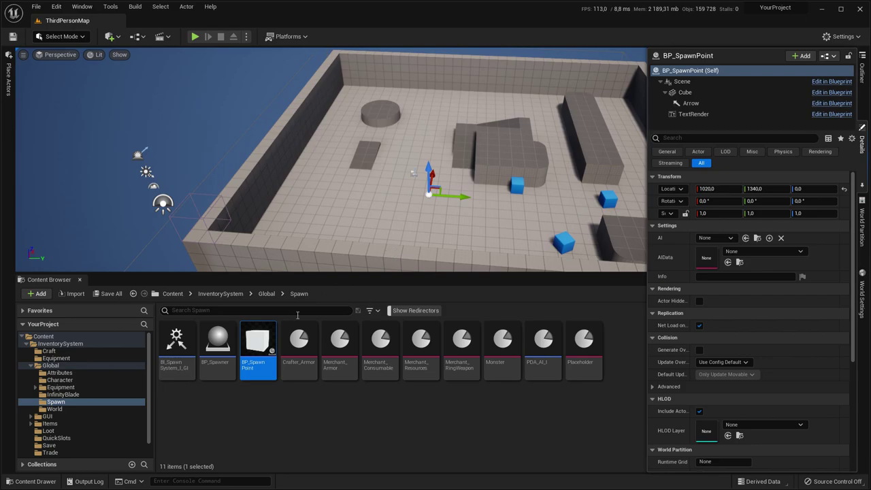
Step: Examine the Save function graph of BP_SpawnPoint, close the blueprint and return to the level
double_click(257, 343)
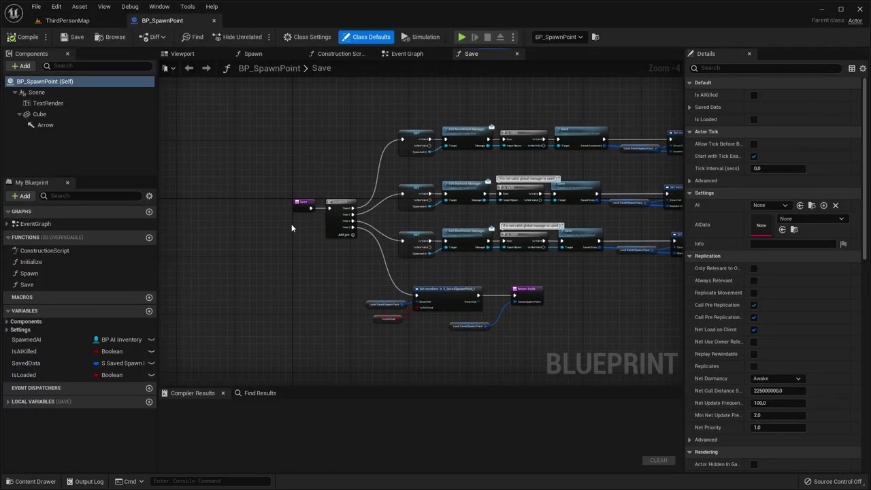
right_click_drag(471, 256, 397, 256)
left_click(214, 20)
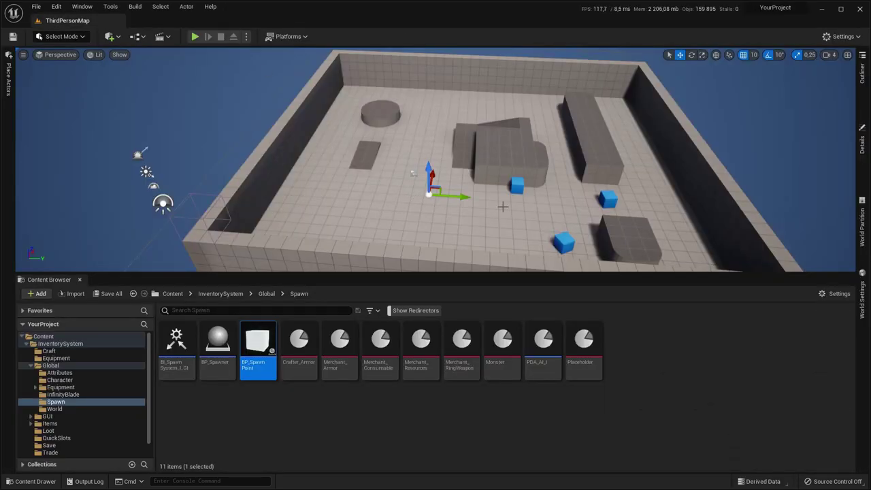
right_click_drag(502, 206, 501, 206)
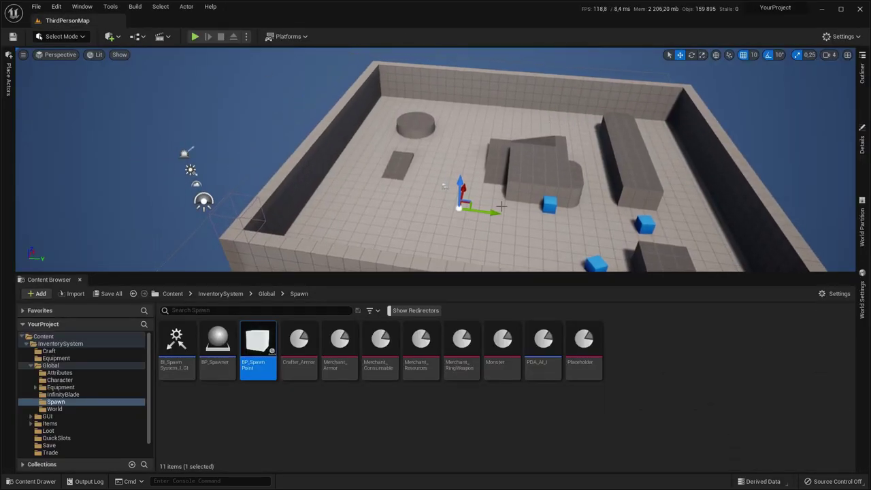
Step: Open BP_AI_Inventory from the InventorySystem Global folder and copy the Spawn Point node from its Construction Script
left_click(59, 368)
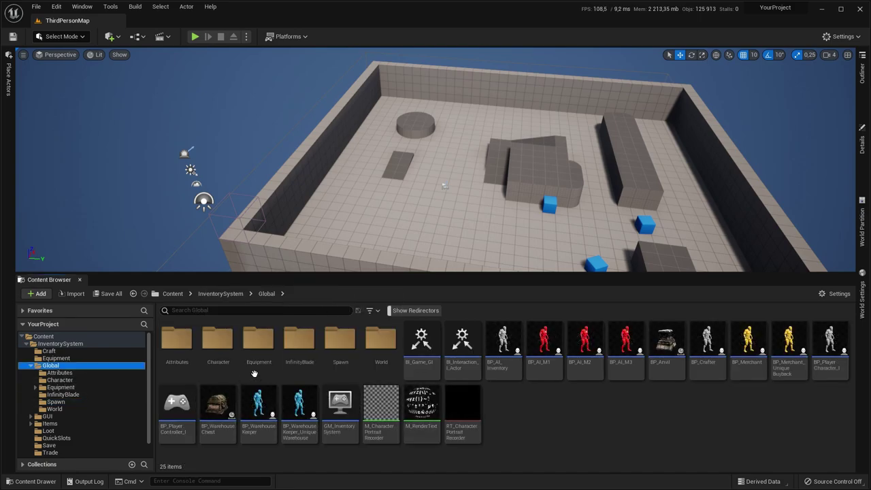
double_click(497, 348)
left_click(325, 239)
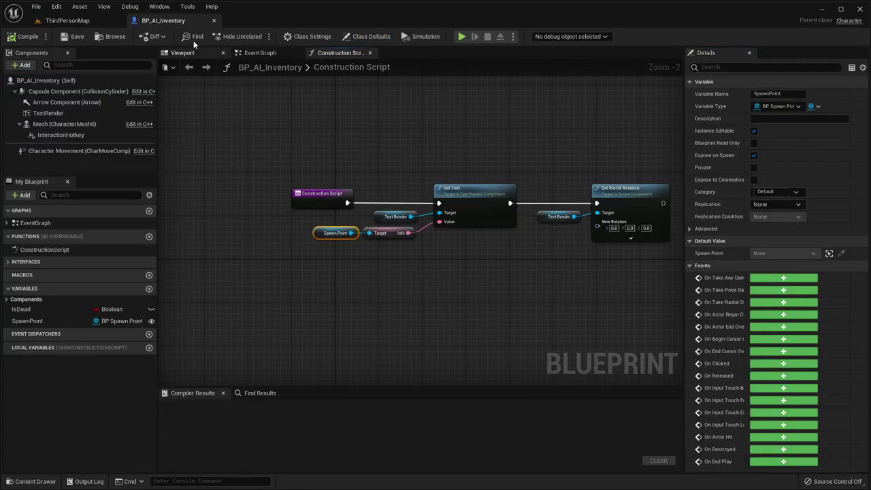
Step: Open BP_YourAI from the YourProject Global folder in the full Blueprint editor
left_click(68, 21)
scroll(102, 394, "down", 2)
left_click(51, 453)
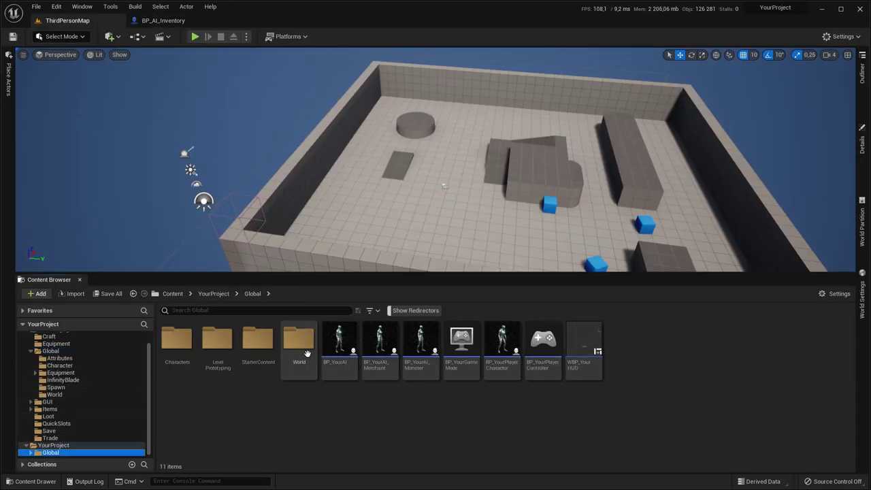
double_click(336, 343)
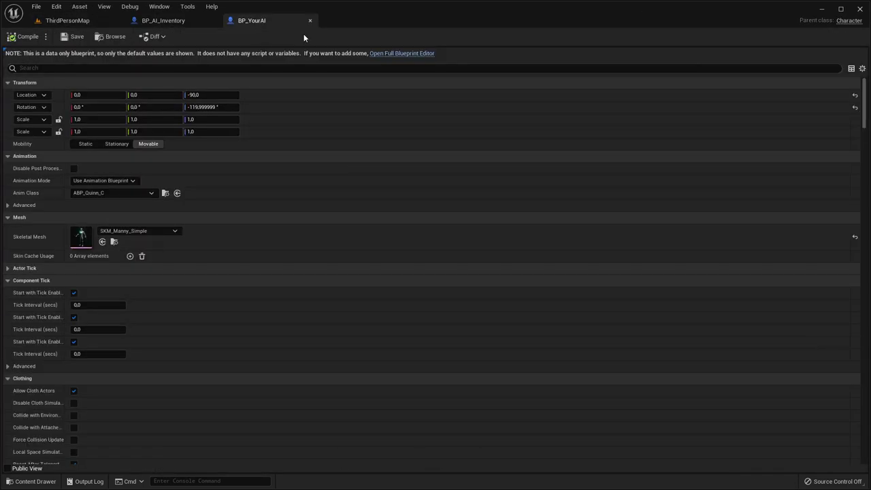
left_click(384, 53)
Step: Paste the Spawn Point node into BP_YourAI's Event Graph and create the SpawnPoint variable from it
left_click(343, 216)
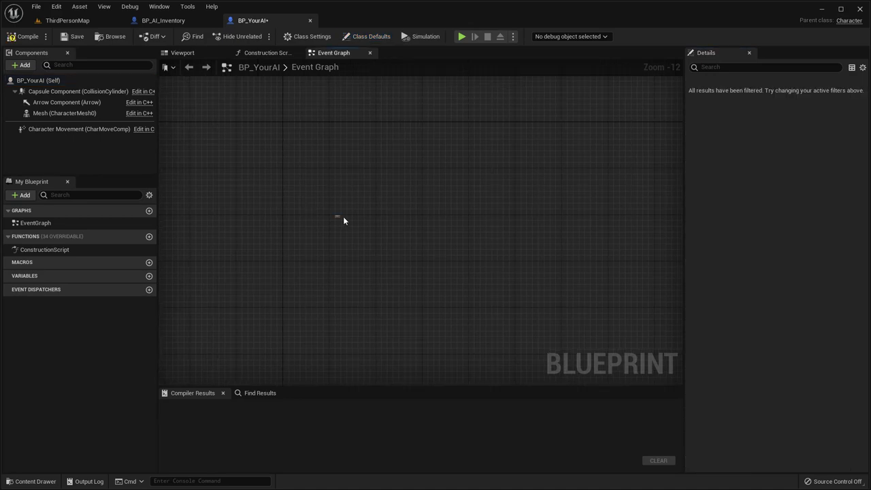
right_click(333, 226)
left_click(359, 243)
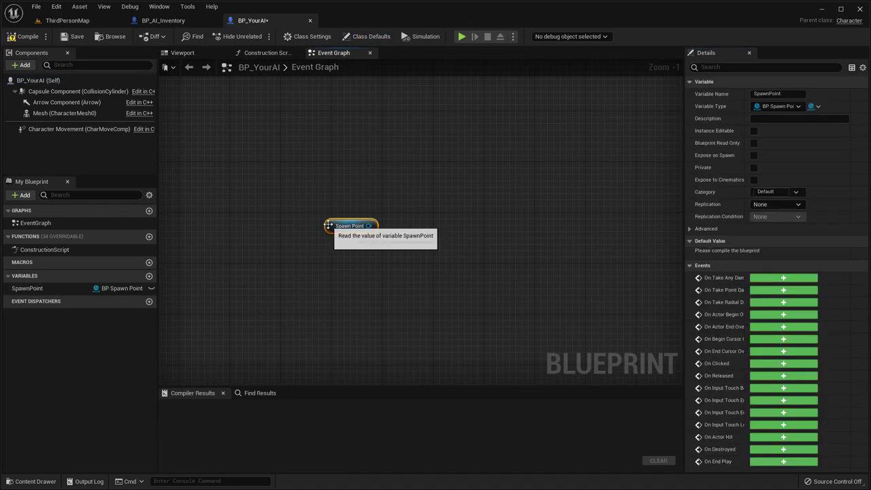
Step: Make SpawnPoint instance editable and exposed on spawn, delete its pasted node, and compile and save BP_YourAI
left_click(753, 130)
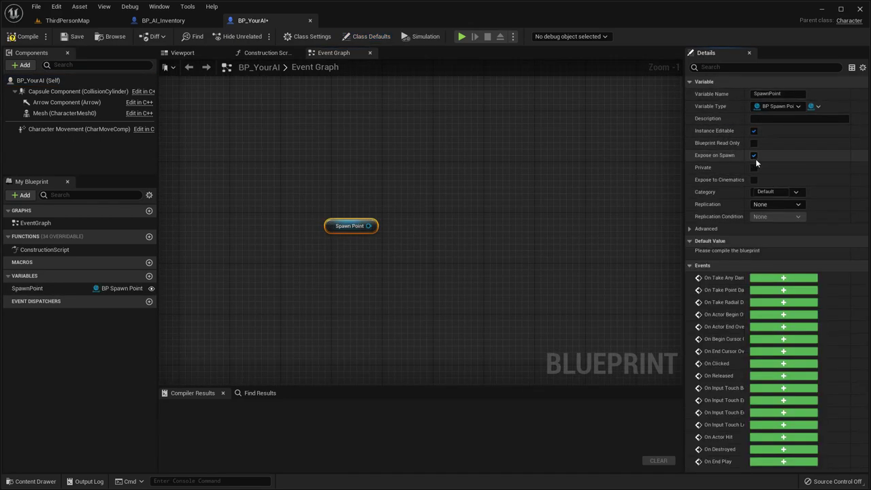
left_click(336, 226)
key("Delete")
left_click(29, 37)
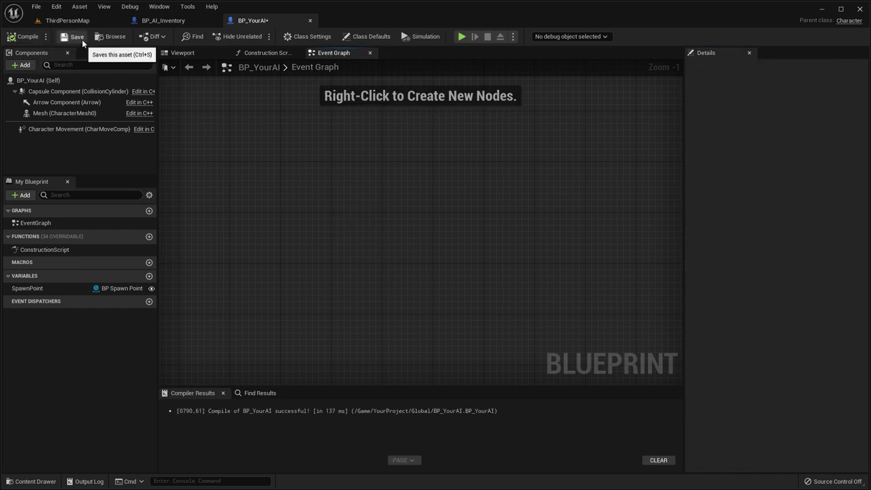
Step: Open BP_SpawnPoint from the InventorySystem Global Spawn folder and expand its Settings variables
left_click(89, 21)
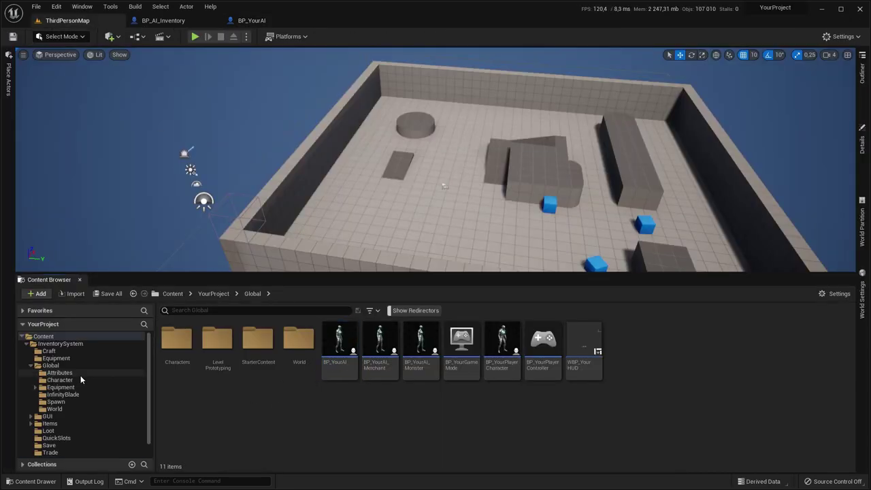
left_click(56, 402)
left_click(256, 354)
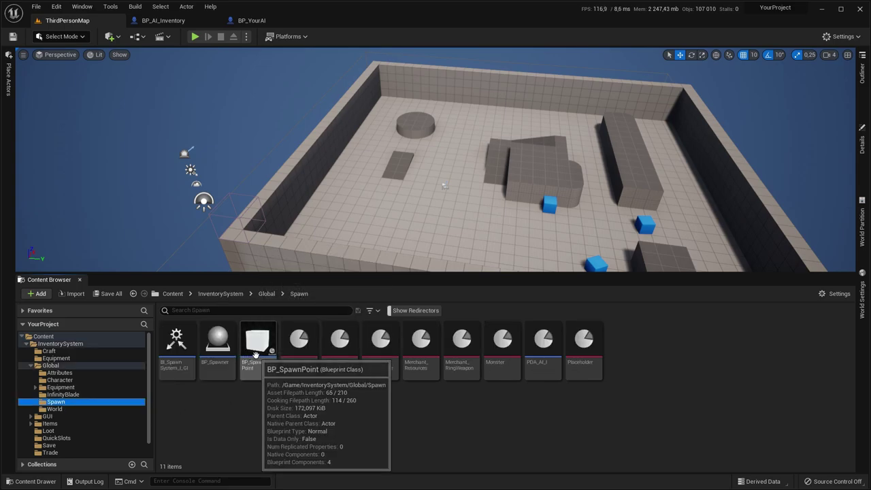
double_click(256, 347)
left_click(17, 329)
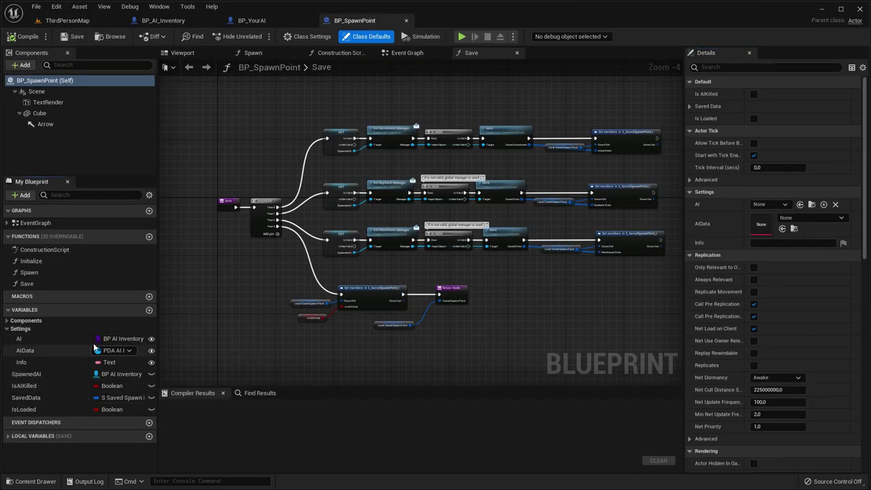
Step: Change the type of the AI variable to a BP Your AI class reference and close the search results window
left_click(117, 338)
type("YOUR")
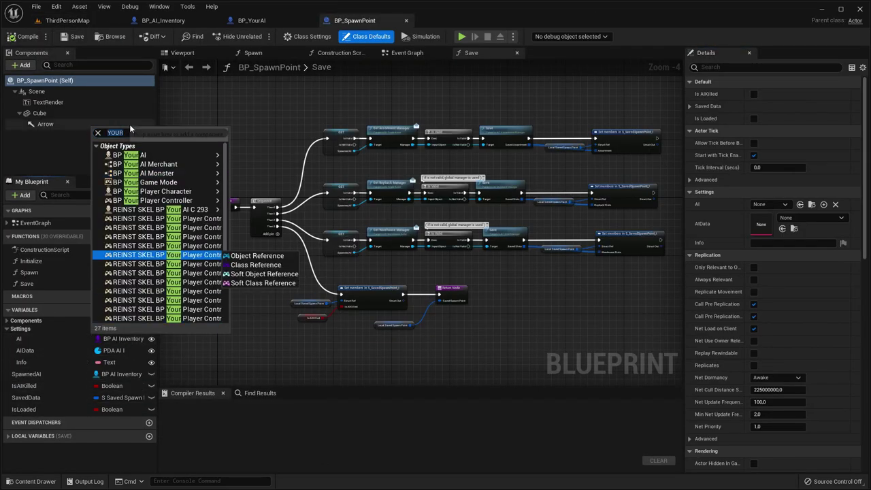
mouse_move(165, 155)
left_click(235, 157)
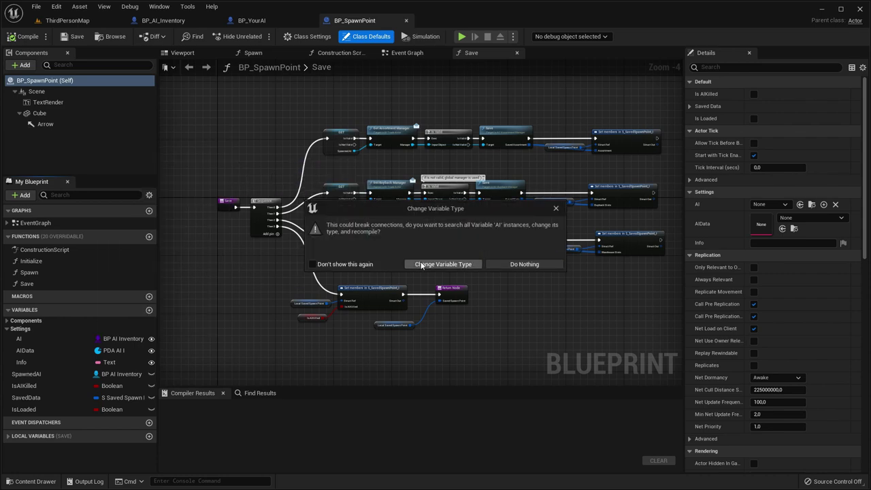
left_click(443, 264)
left_click(751, 133)
Step: Change the type of the SpawnedAI variable to a BP Your AI object reference and close the search results window
left_click(117, 374)
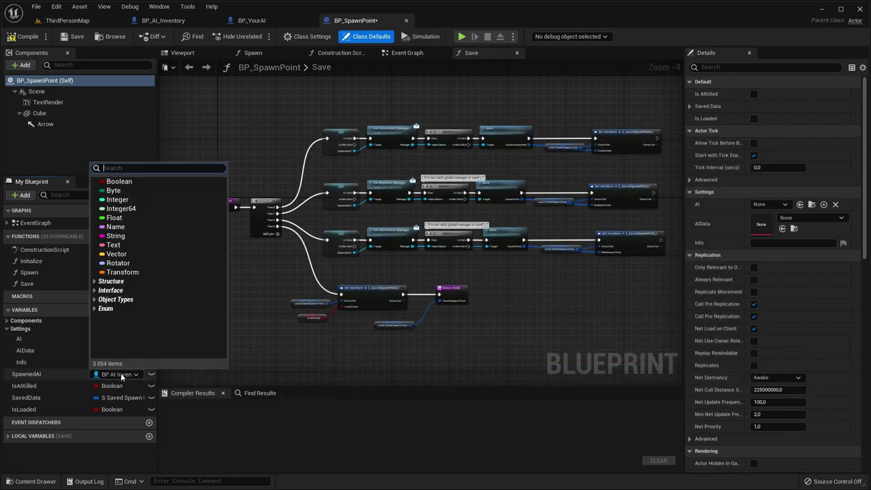
type("YOUR")
mouse_move(159, 190)
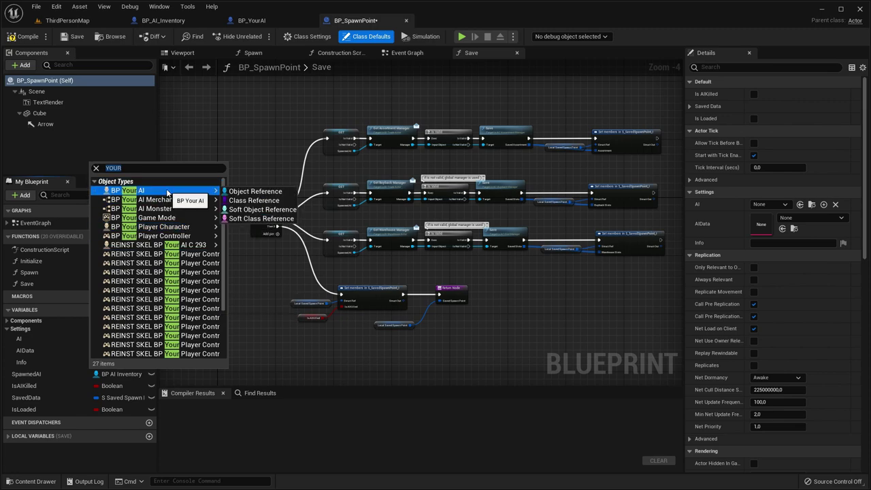
left_click(228, 193)
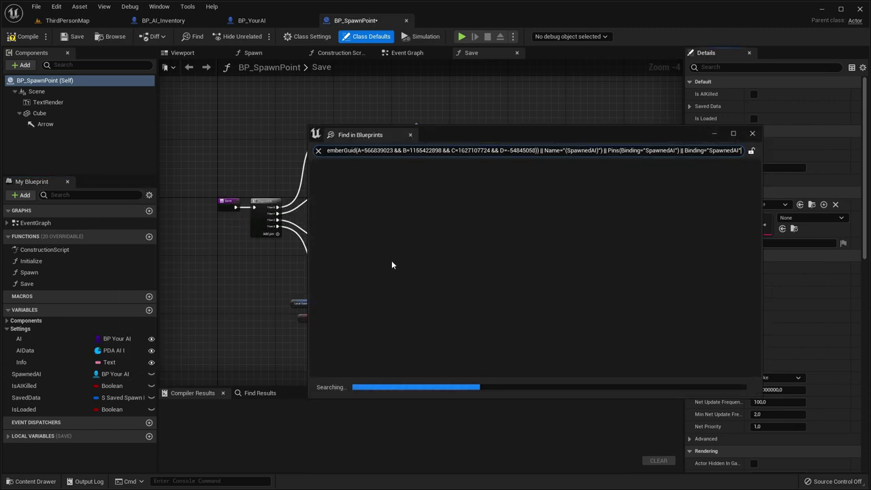
left_click(753, 134)
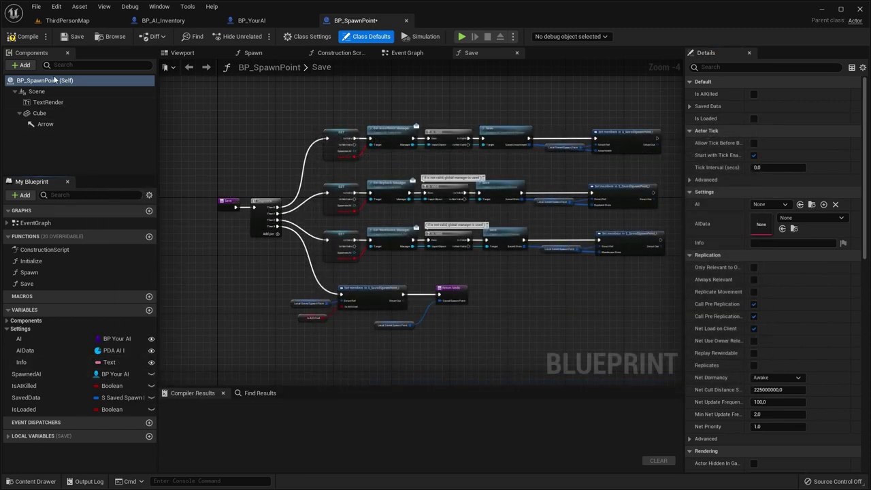
Step: Compile BP_SpawnPoint and connect the Spawned AI pins to the Get Buyback, Warehouse and Assortment Manager targets in the Save function
left_click(42, 38)
scroll(368, 202, "up", 2)
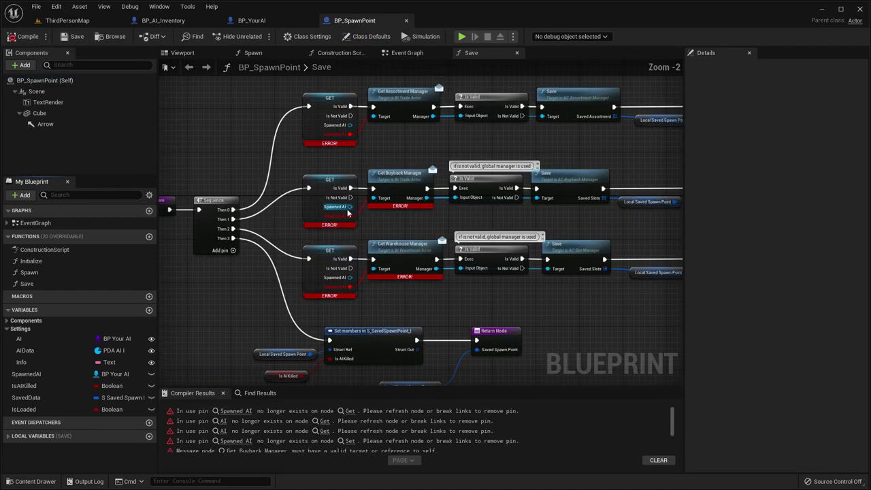
left_click_drag(380, 197, 375, 198)
left_click_drag(349, 278, 375, 270)
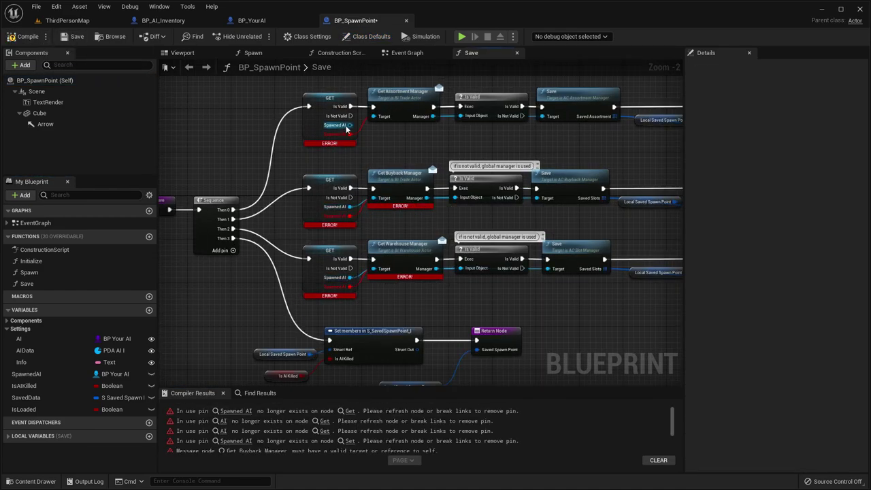
left_click_drag(349, 126, 375, 119)
Step: Refresh the Get and manager nodes in the Save function, and compile and save BP_SpawnPoint
left_click_drag(284, 102, 412, 278)
right_click(410, 279)
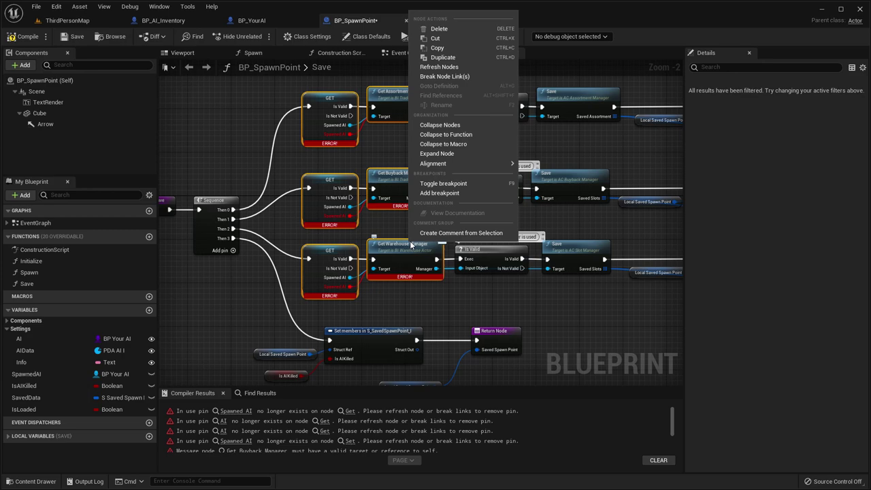
left_click(448, 75)
scroll(425, 224, "down", 4)
left_click(31, 38)
left_click(75, 38)
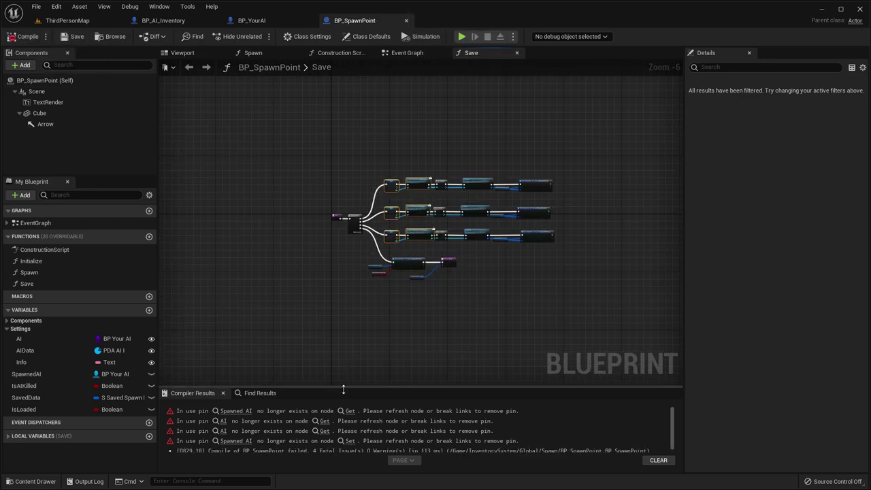
Step: Reconnect Spawned AI to Destroy Actor in the Event Graph and AI to Get Class Display Name in the Construction Script, removing the broken pins
left_click(350, 410)
right_click(406, 228)
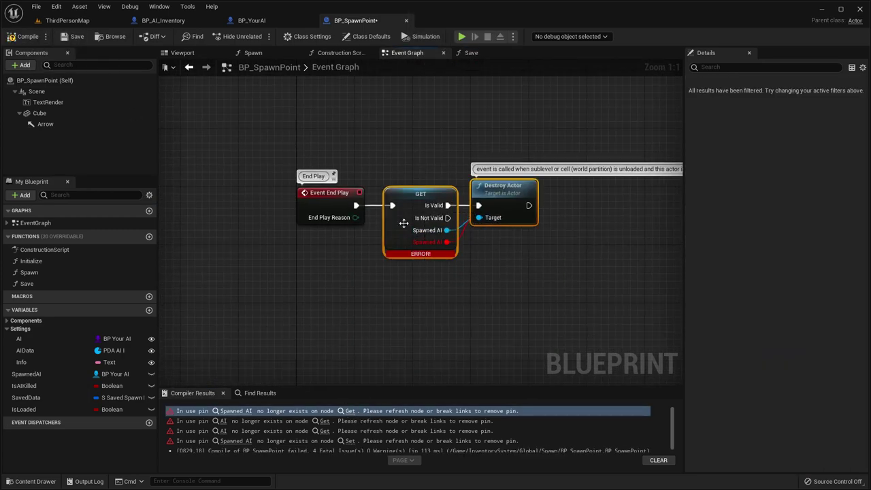
left_click(425, 280)
left_click(323, 422)
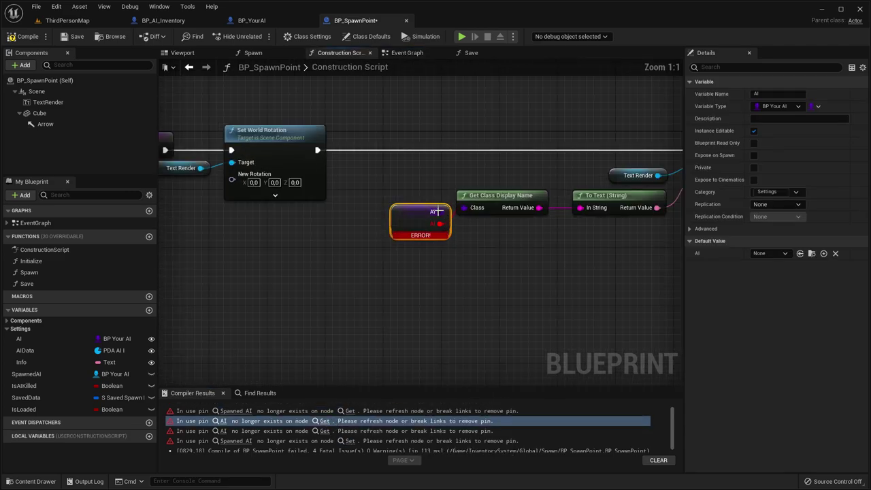
left_click(440, 224, "alt")
Step: Reconnect AI to SpawnActor's Class and its Return Value to the Set Spawned AI node in the Spawn function, and compile BP_SpawnPoint
left_click(331, 430)
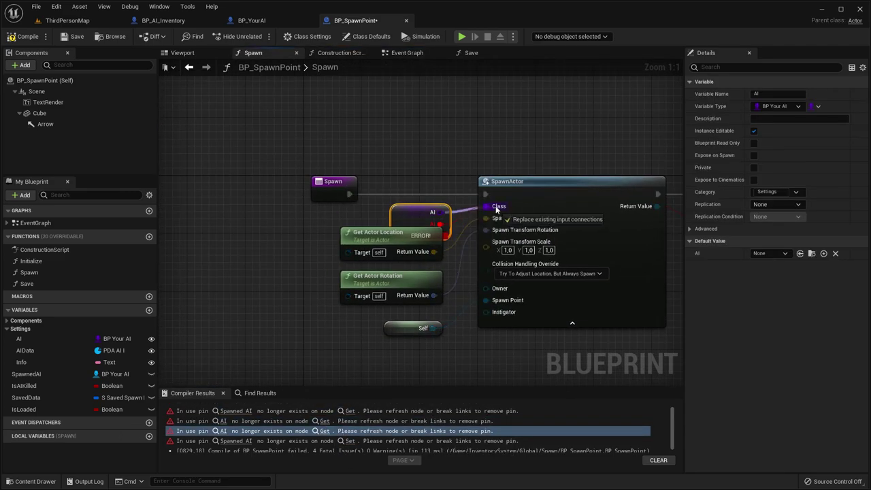
right_click_drag(555, 304, 484, 300)
right_click(469, 232)
left_click(583, 227)
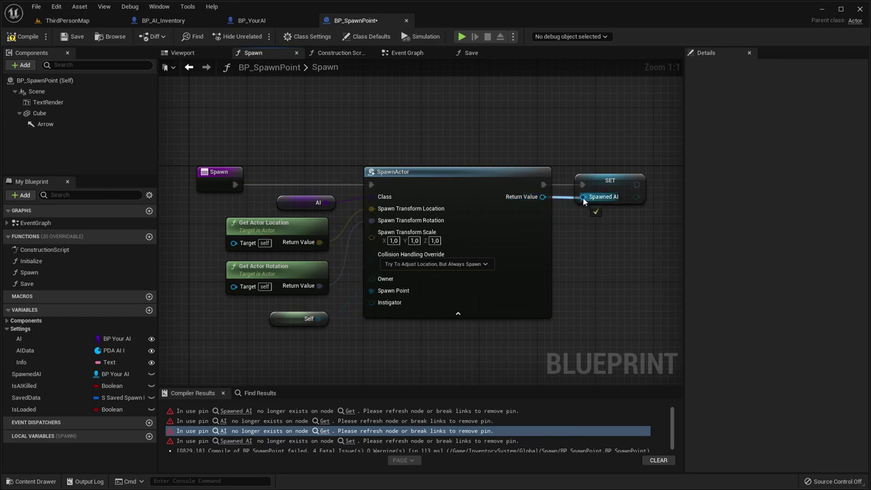
scroll(518, 234, "down", 3)
left_click(329, 441)
scroll(424, 227, "up", 3)
right_click_drag(423, 227, 492, 223)
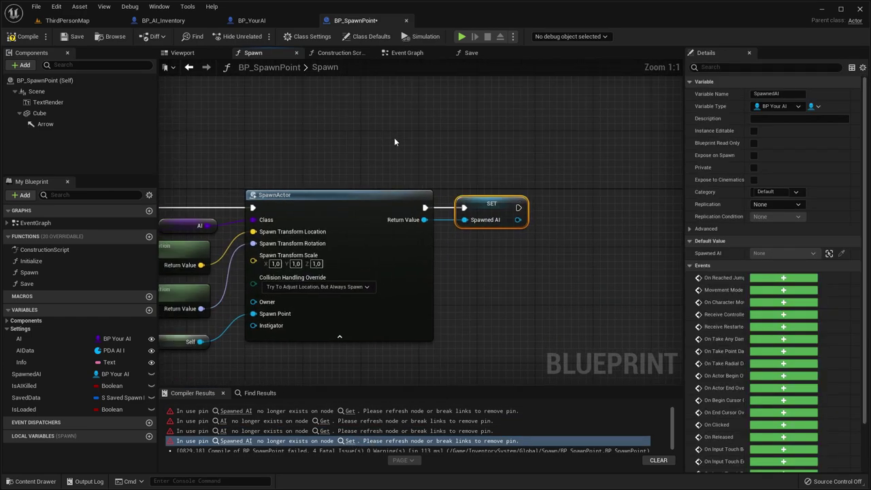
left_click(29, 37)
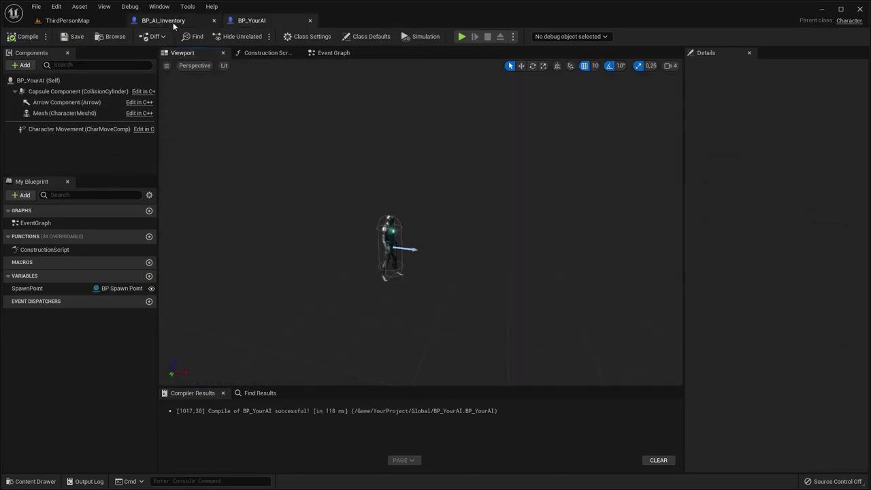
Step: Copy the InteractionHotkey component from BP_AI_Inventory into BP_YourAI and attach it to the Mesh component
left_click(173, 23)
left_click(68, 134)
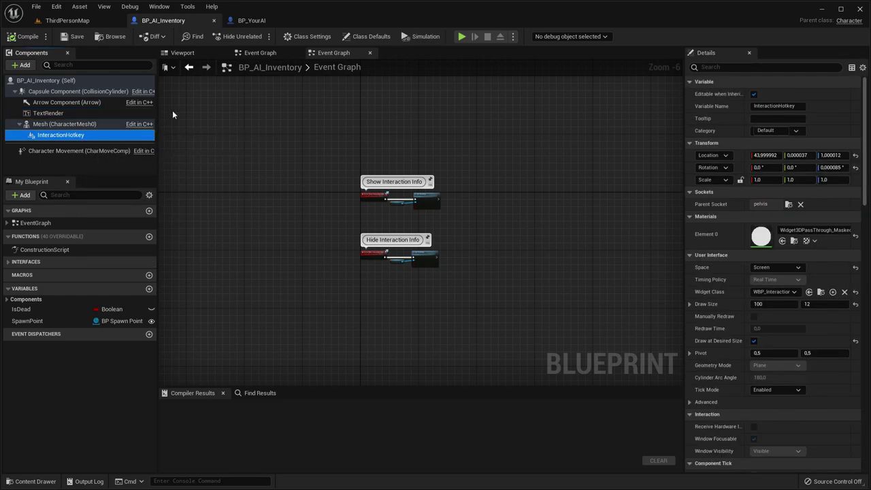
left_click(251, 20)
left_click(57, 113)
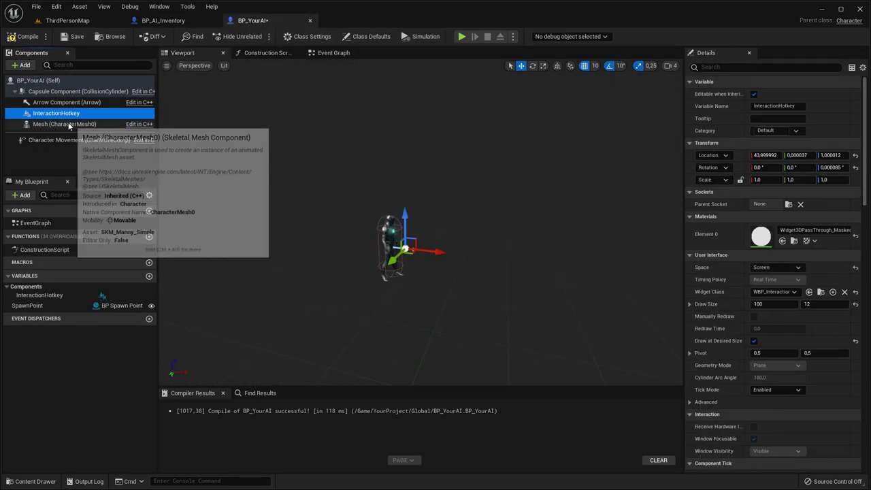
left_click_drag(63, 126, 65, 125)
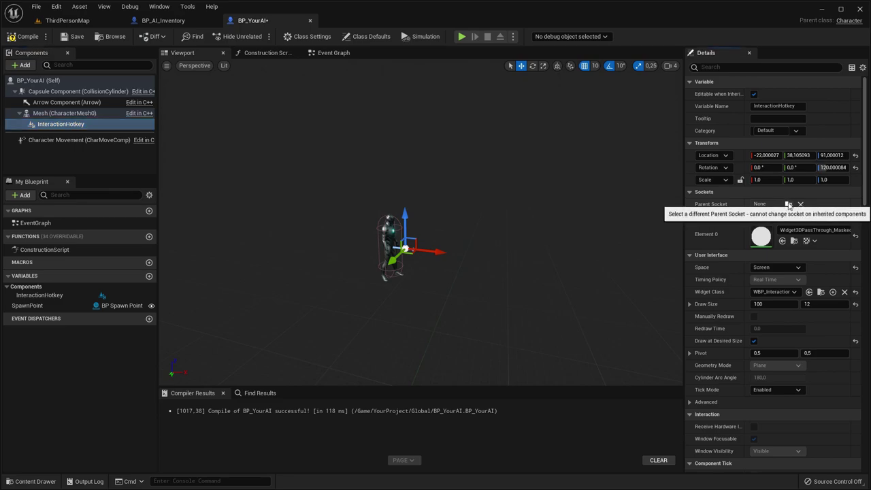
Step: Set InteractionHotkey's parent socket to pelvis and reset its location and rotation to zero
left_click(787, 204)
left_click(767, 336)
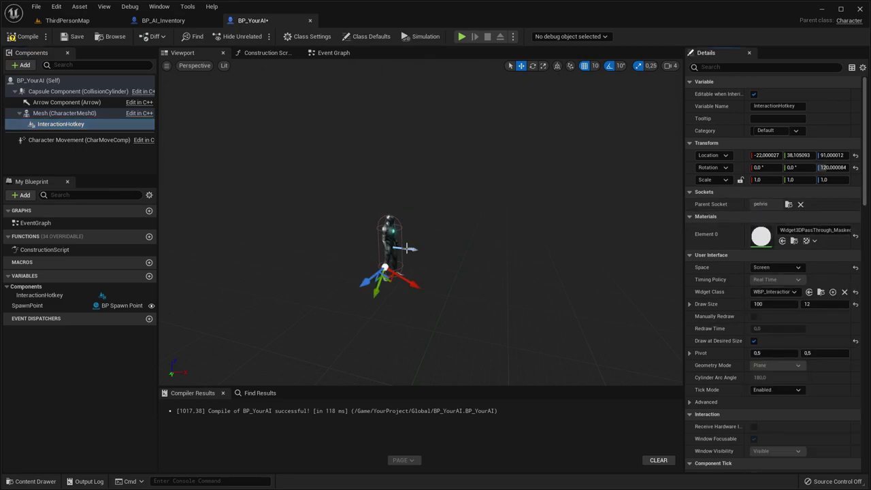
left_click(854, 168)
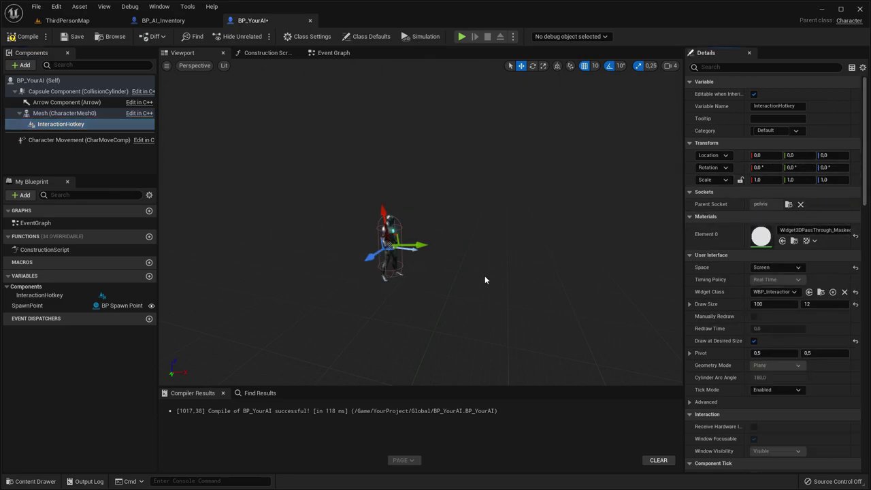
Step: Rotate InteractionHotkey to 10° about Z, move it to the character's chest at about X 38, Y 12, Z 0, and compile BP_YourAI
scroll(484, 279, "up", 4)
key("e")
left_click_drag(406, 204, 409, 209)
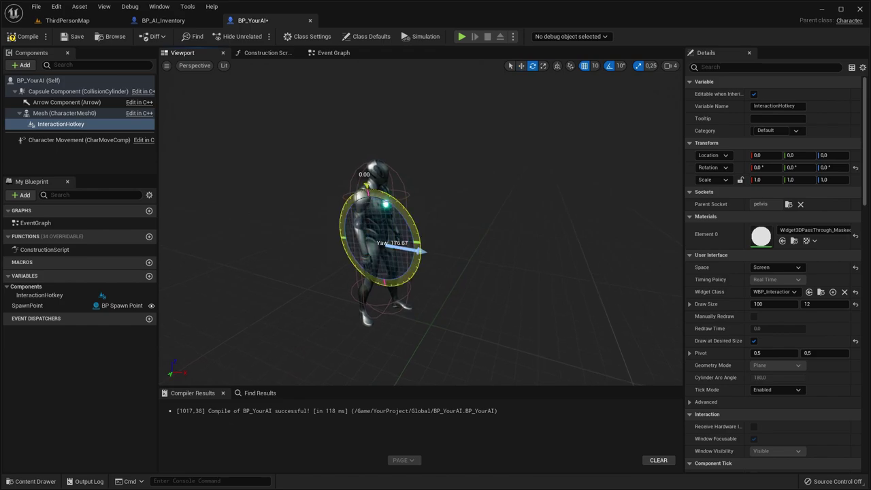
key("w")
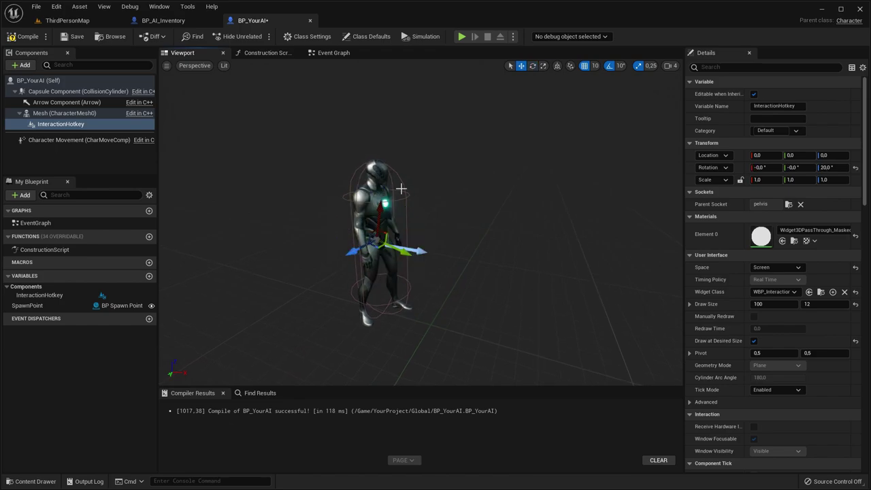
key("e")
left_click_drag(379, 208, 426, 212)
key("w")
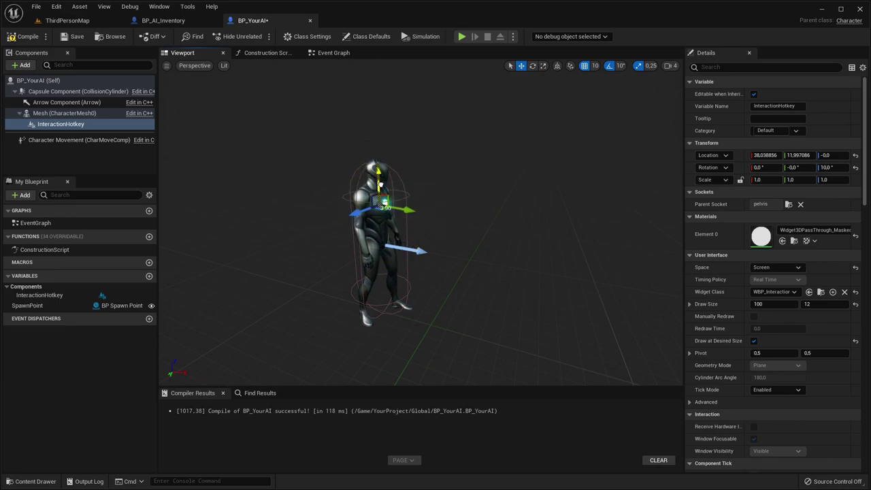
left_click(23, 36)
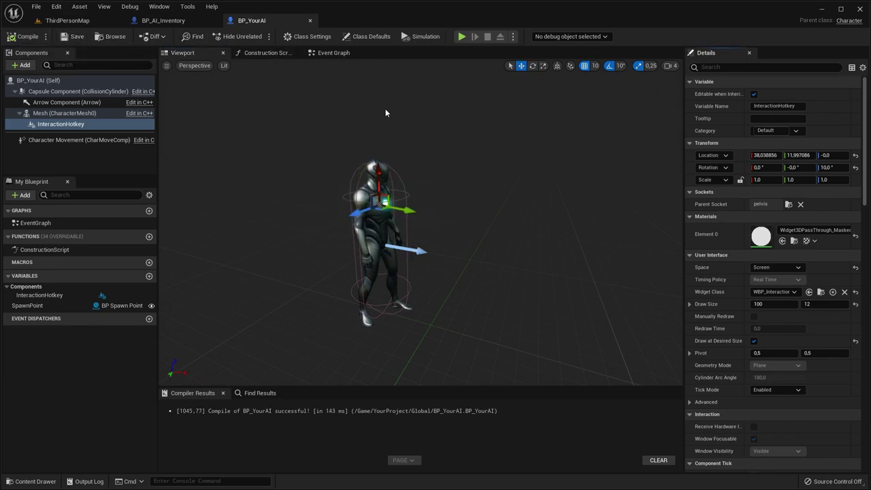
Step: Check the implemented interfaces in BP_AI_Inventory's class settings and add the BI_Interaction_I_Actor interface to BP_YourAI
left_click(164, 20)
left_click(327, 38)
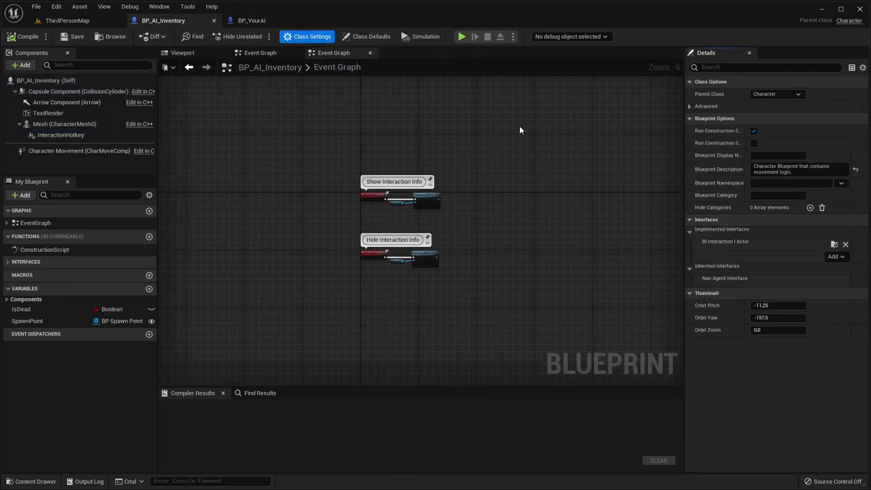
left_click(252, 20)
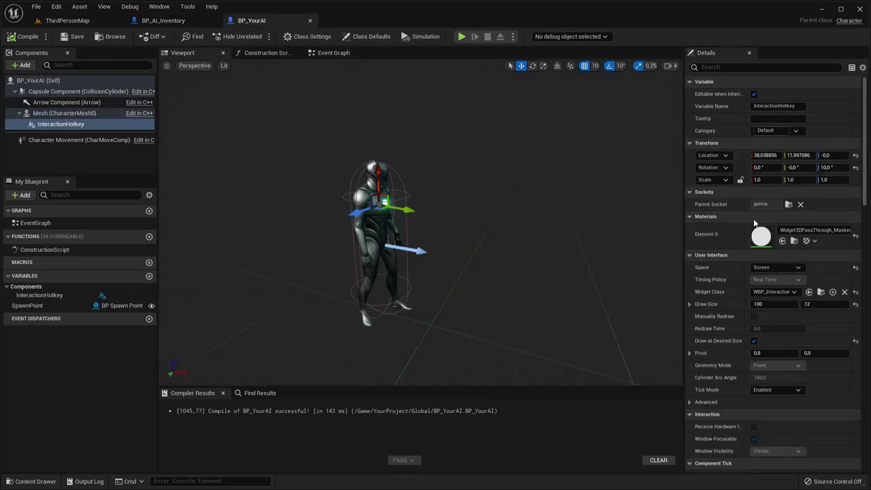
left_click(307, 36)
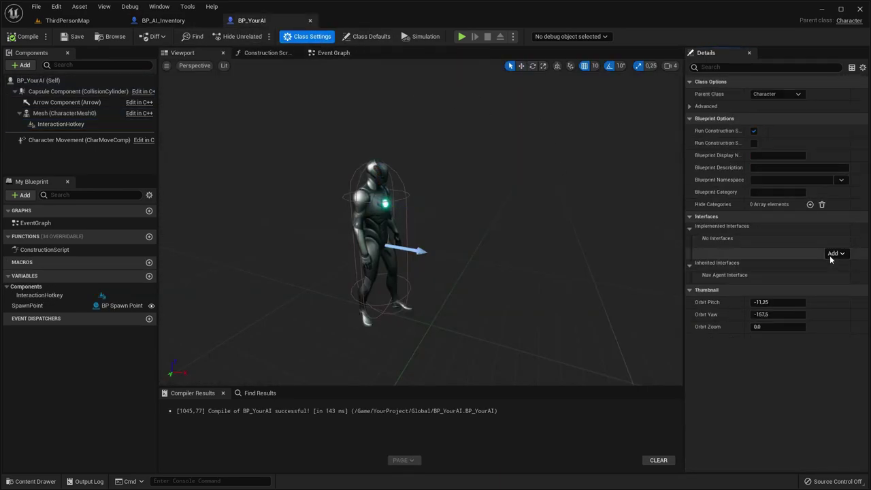
left_click(835, 253)
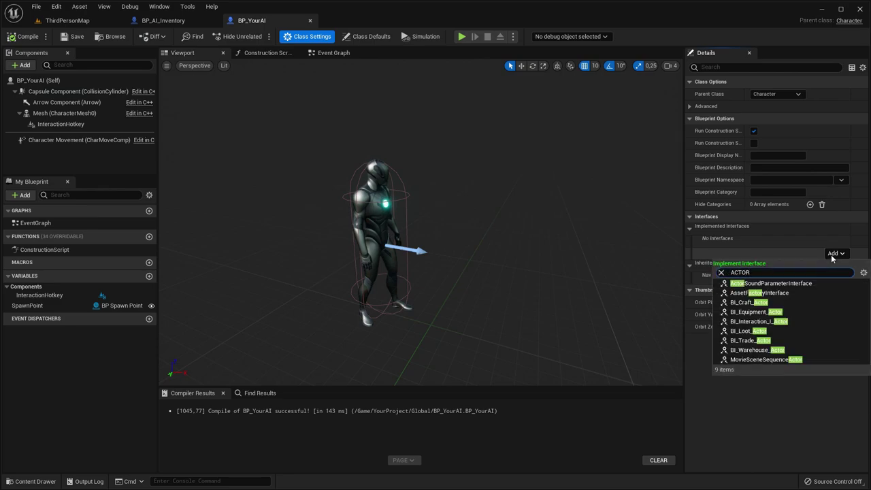
left_click(759, 321)
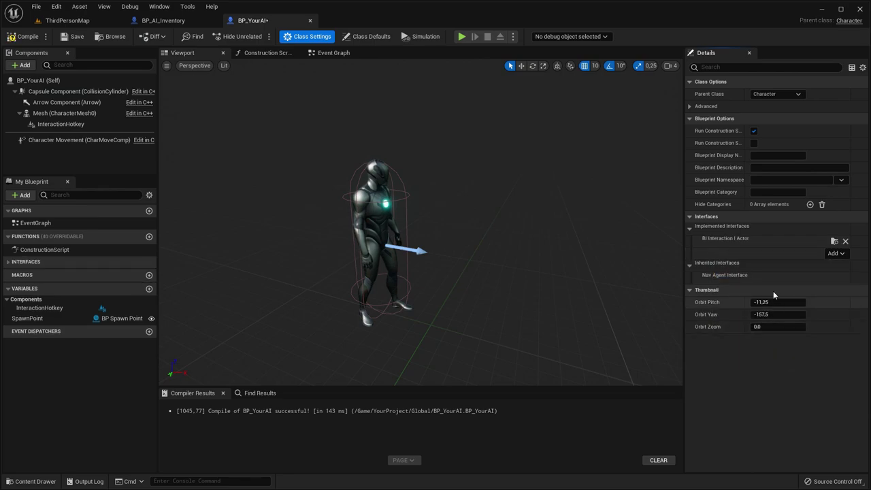
Step: Expand BP_YourAI's Interaction interface functions and open the Can Interact function
left_click(6, 263)
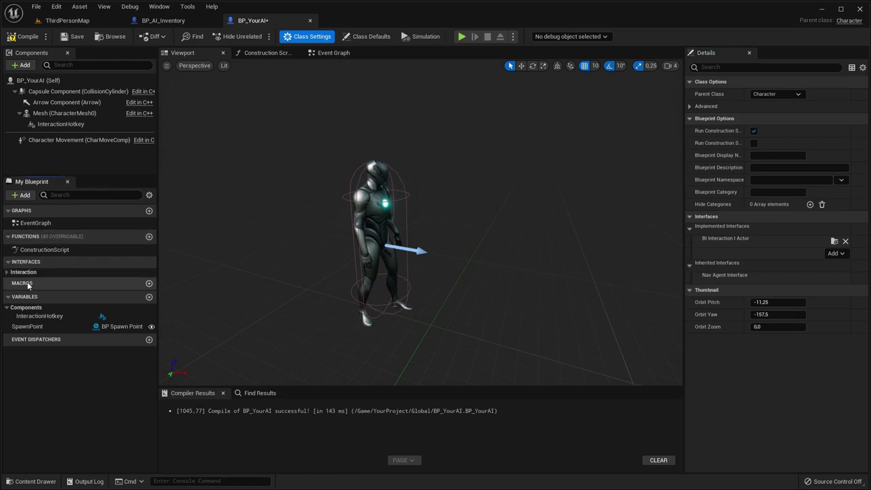
left_click(23, 272)
double_click(41, 338)
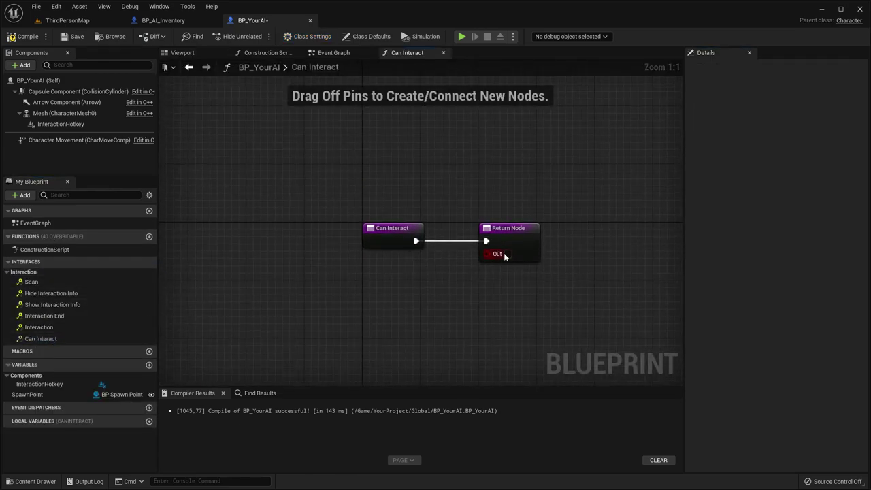
Step: Copy the Show Interaction Info and Hide Interaction Info event nodes from BP_AI_Inventory into BP_YourAI's Event Graph, then compile and save
double_click(98, 222)
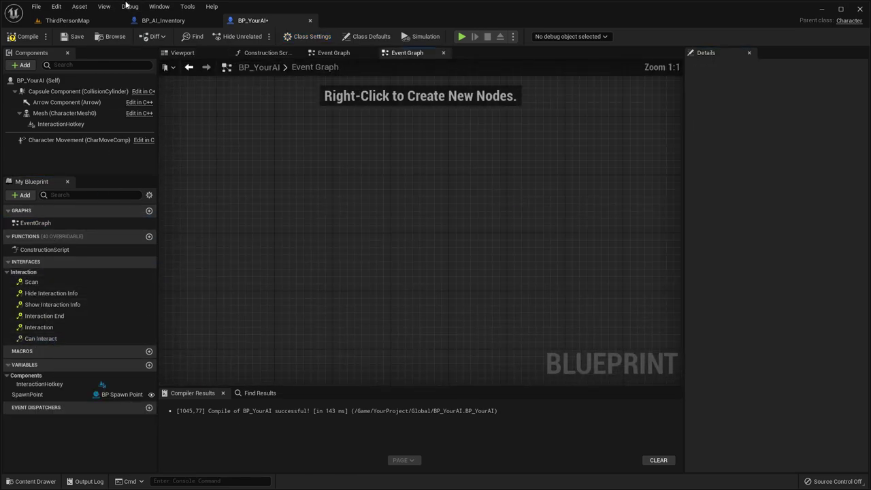
left_click(151, 22)
left_click(51, 235)
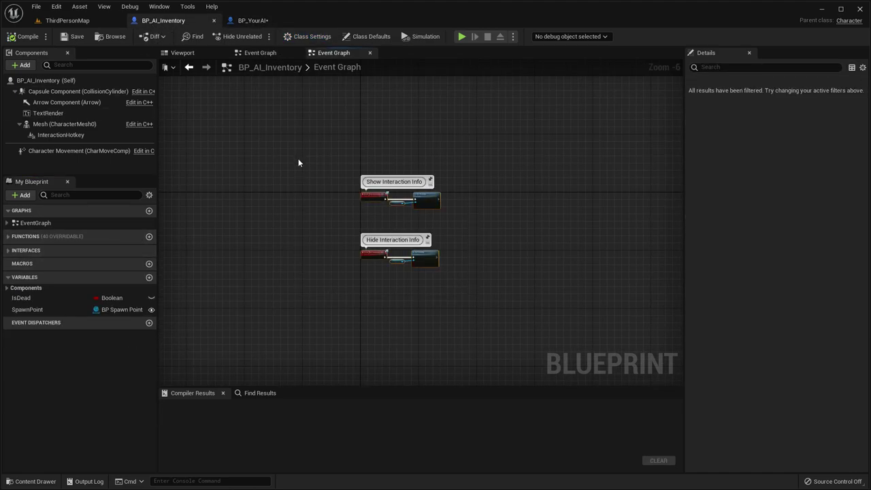
left_click(257, 20)
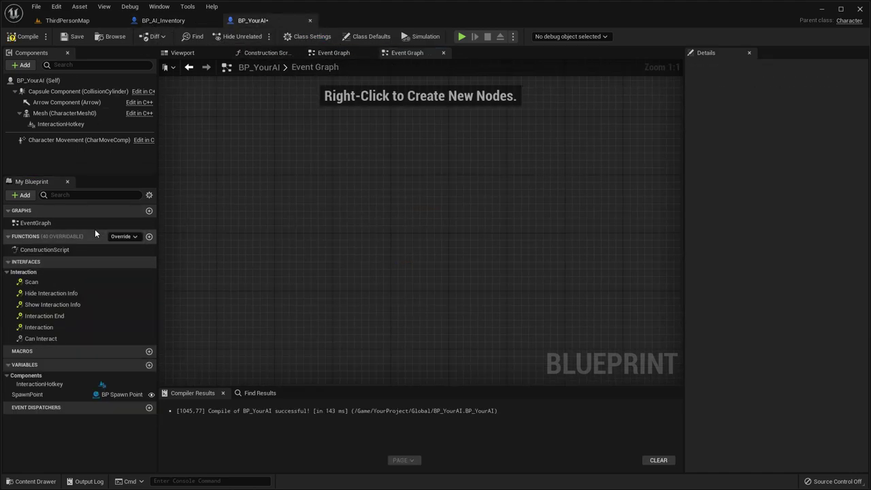
left_click(381, 238)
key("ctrl+v")
scroll(331, 200, "down", 1)
left_click_drag(336, 178, 302, 171)
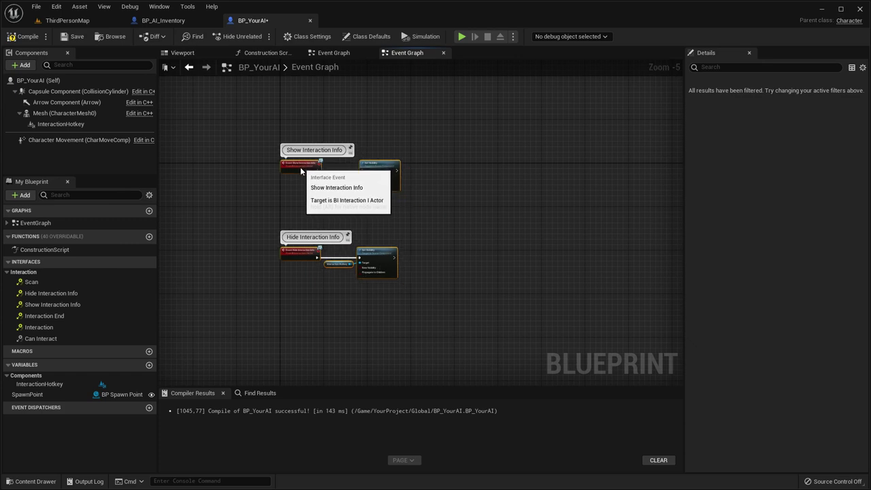
left_click(386, 227)
scroll(286, 179, "down", 2)
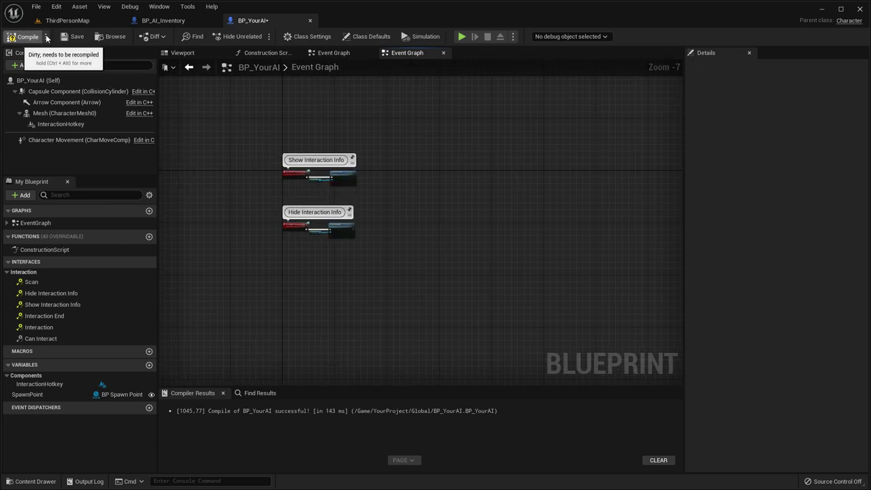
left_click(27, 36)
left_click(72, 37)
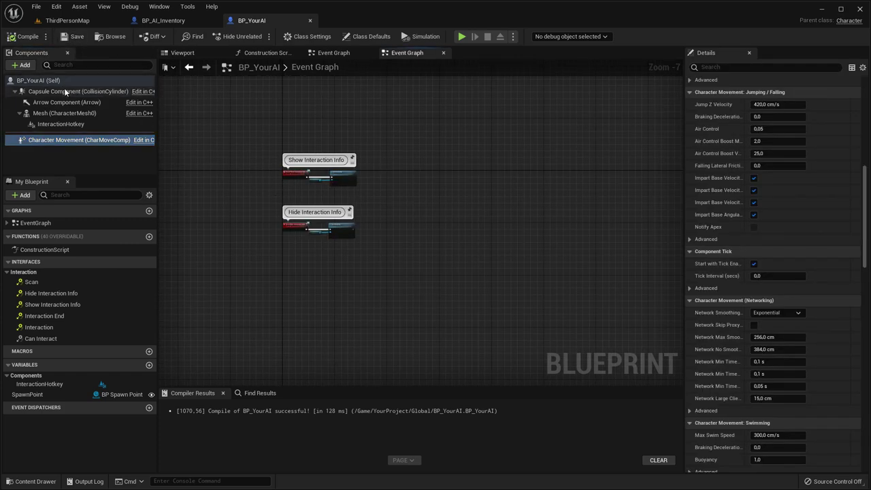
Step: Examine the Capsule Component's collision responses in BP_YourAI and the Check Target In Front logic in BP_YourPlayerController's Event Graph
left_click(66, 91)
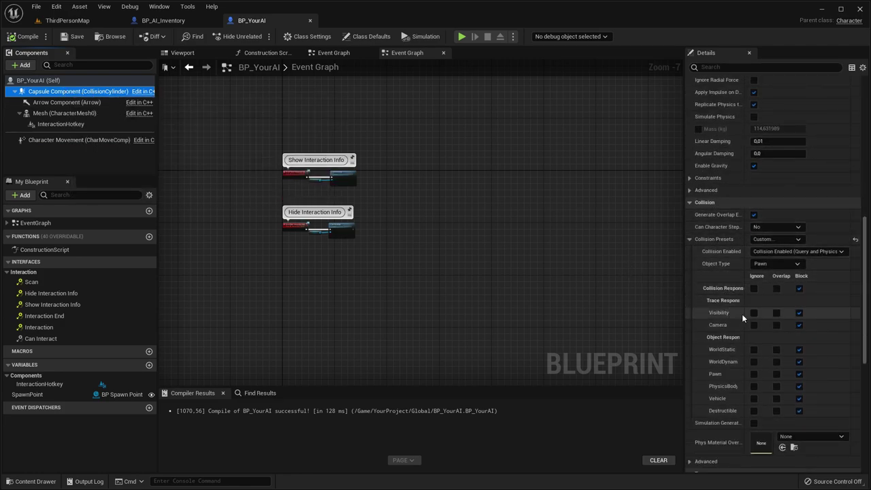
left_click(83, 22)
left_click(102, 452)
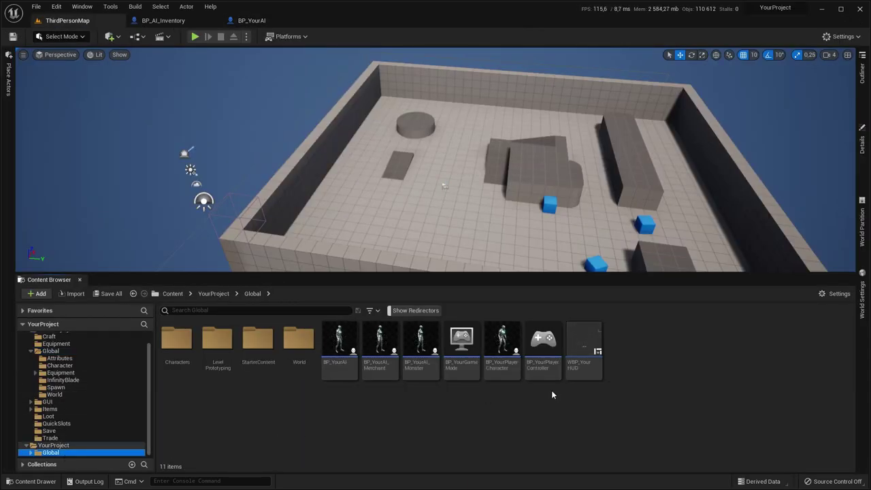
double_click(544, 361)
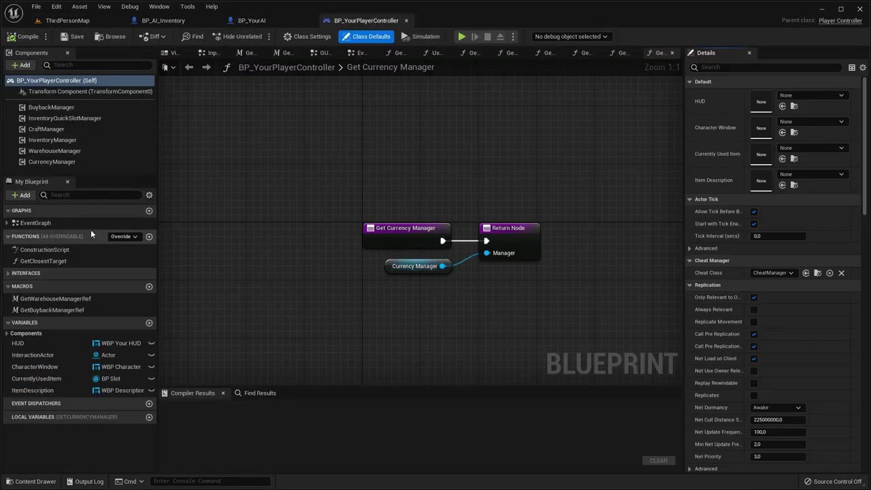
double_click(65, 224)
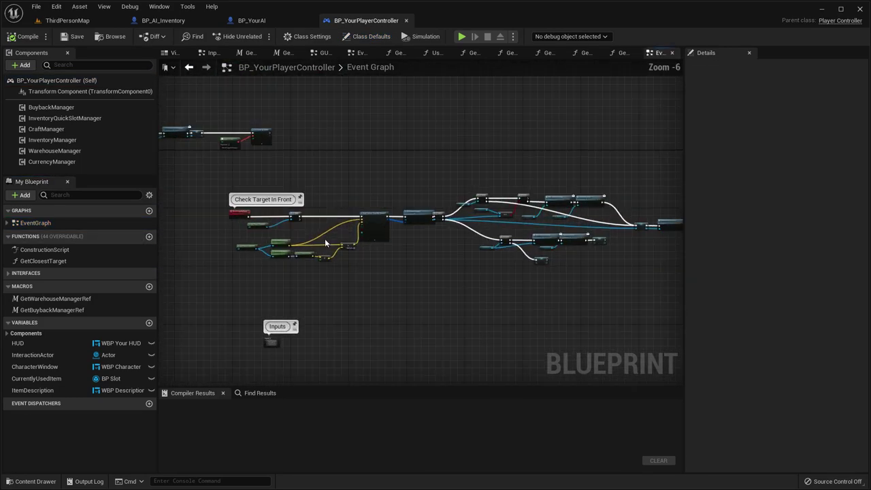
scroll(334, 234, "up", 7)
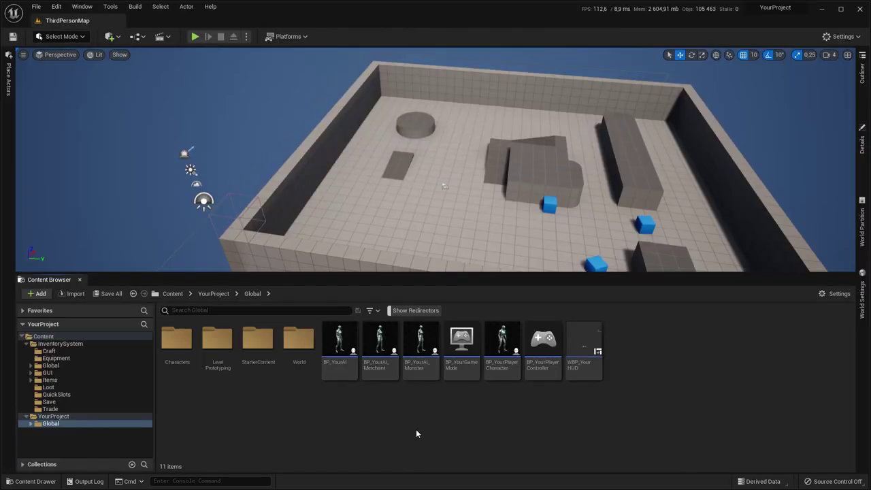
Step: Create a child Blueprint class of BP_YourAI named BP_YourAI_Crafter and open it
right_click(339, 352)
left_click(382, 149)
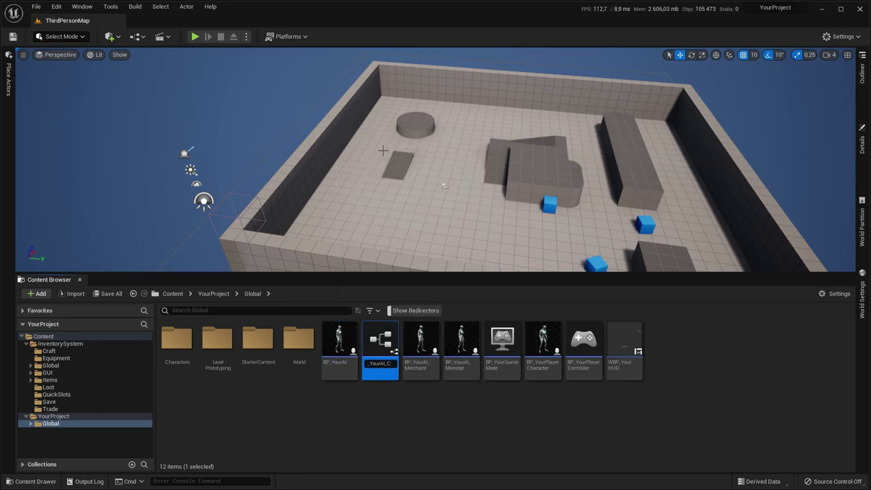
key("Return")
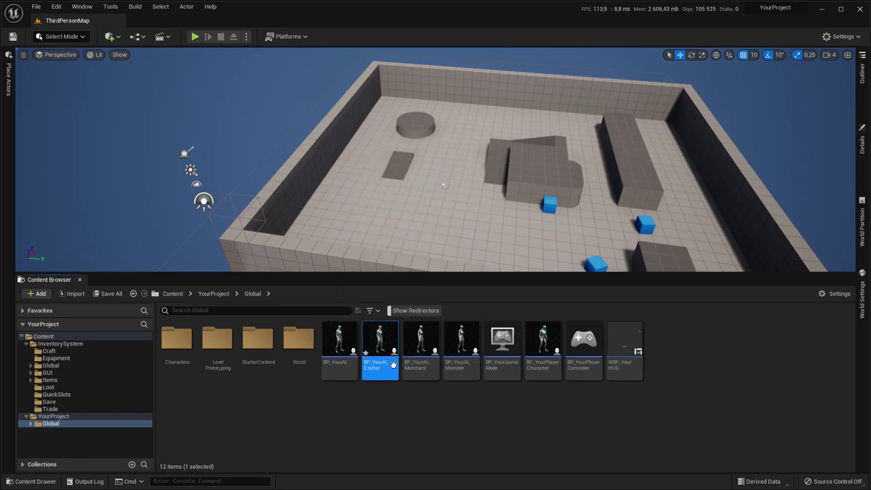
double_click(387, 340)
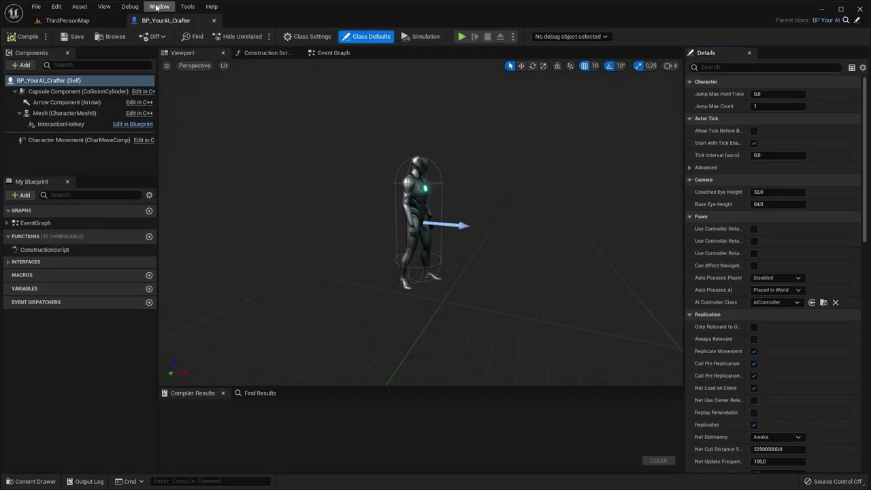
Step: Open BP_Crafter from the InventorySystem Global folder and select all its Event Interaction nodes to copy them
left_click(68, 20)
left_click(53, 365)
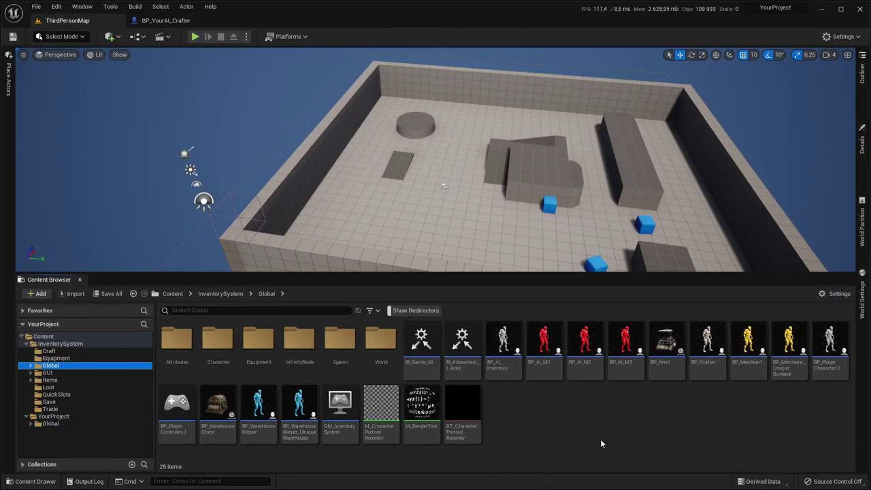
double_click(706, 352)
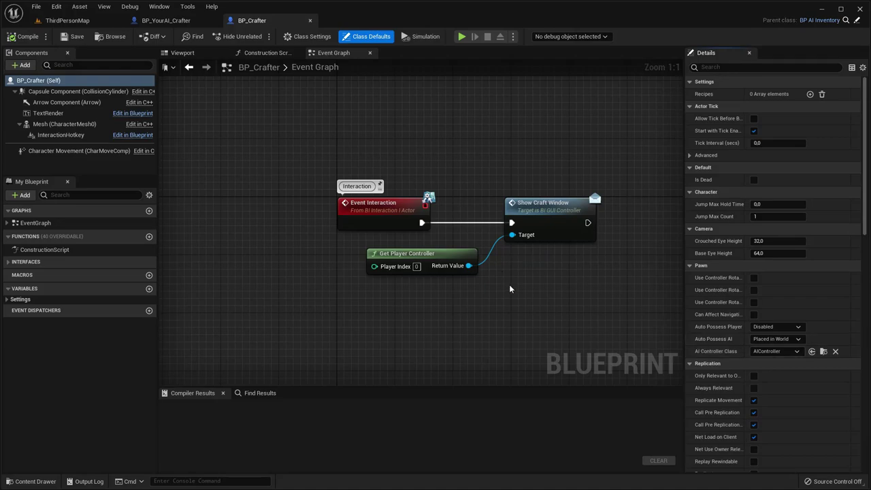
scroll(509, 289, "down", 7)
left_click_drag(486, 301, 348, 198)
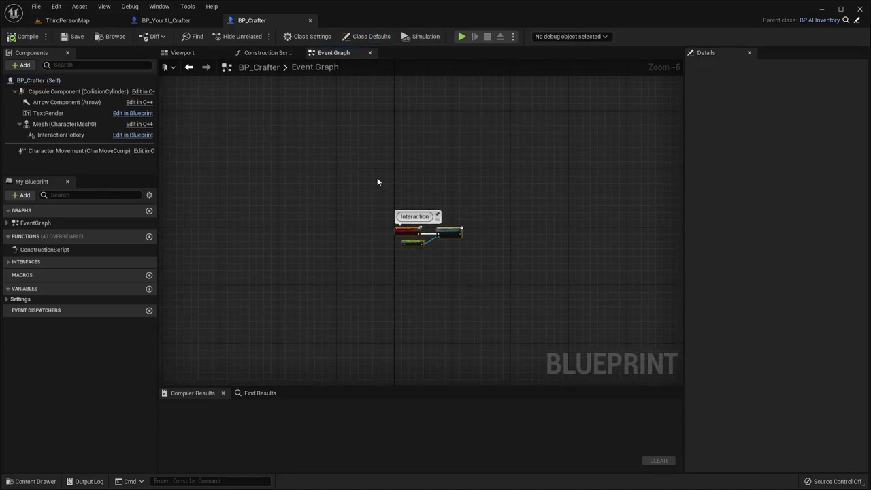
Step: Replace the default event nodes in BP_YourAI_Crafter's Event Graph with the Interaction nodes copied from BP_Crafter
left_click(177, 21)
double_click(56, 222)
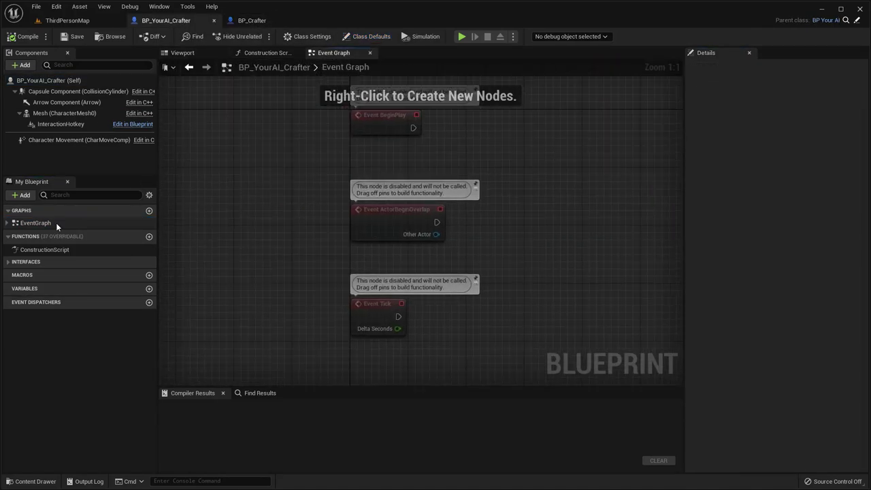
scroll(452, 272, "down", 5)
key("Delete")
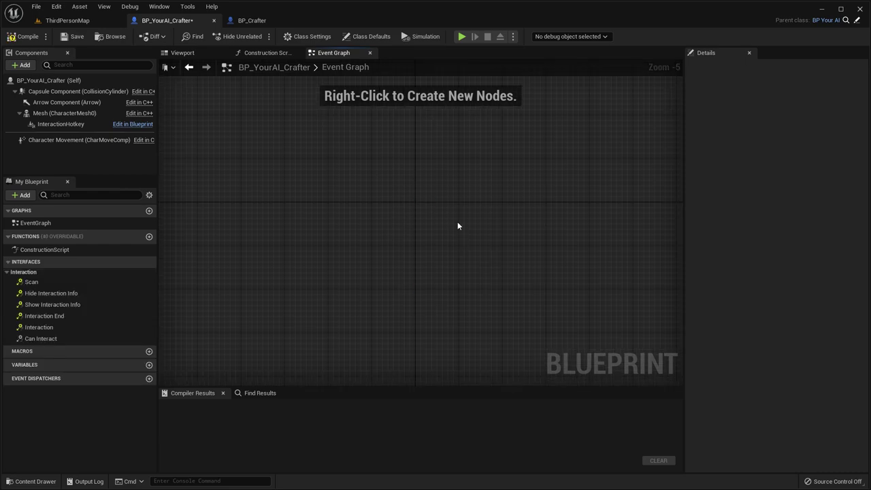
key("ctrl+v")
right_click_drag(468, 219, 306, 182)
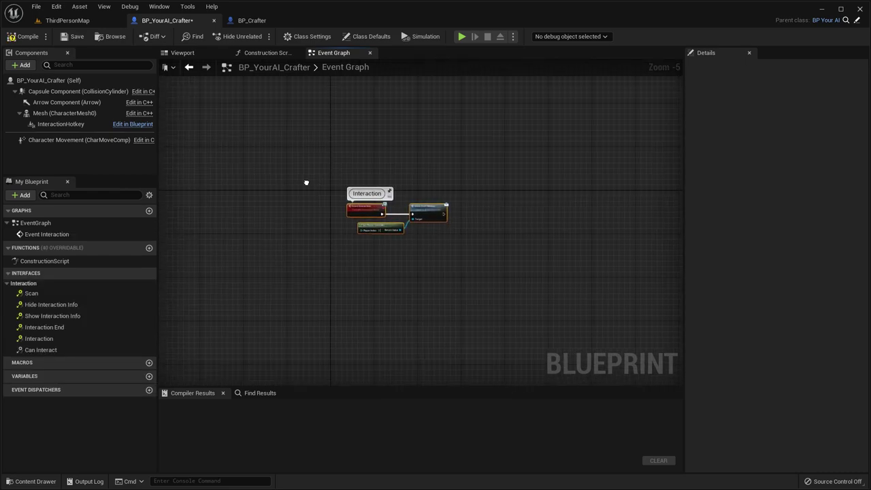
Step: Implement the BI_Craft_Actor interface in BP_YourAI_Crafter and expand its Craft interface functions
left_click(255, 22)
left_click_drag(256, 23, 201, 23)
left_click(272, 21)
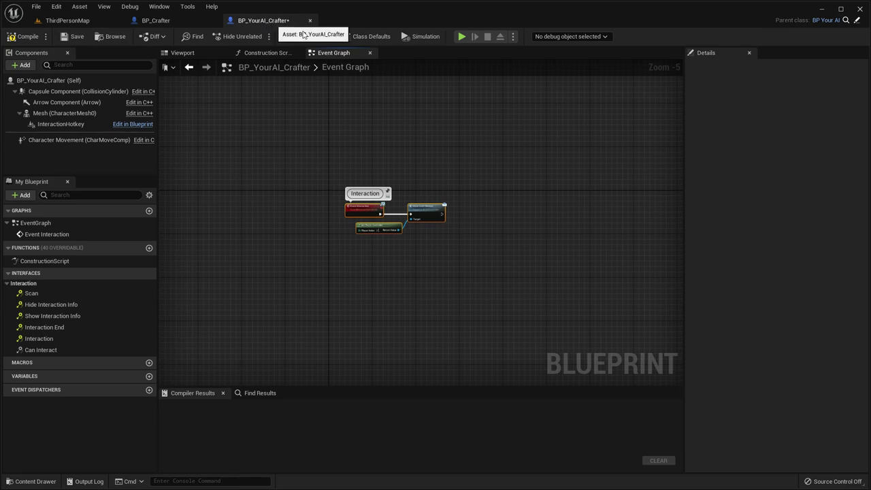
left_click(324, 39)
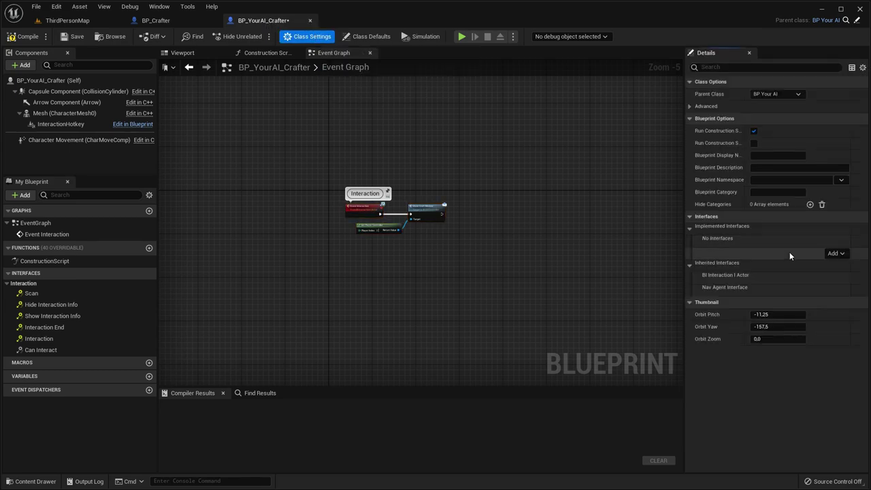
left_click(835, 253)
type("actor")
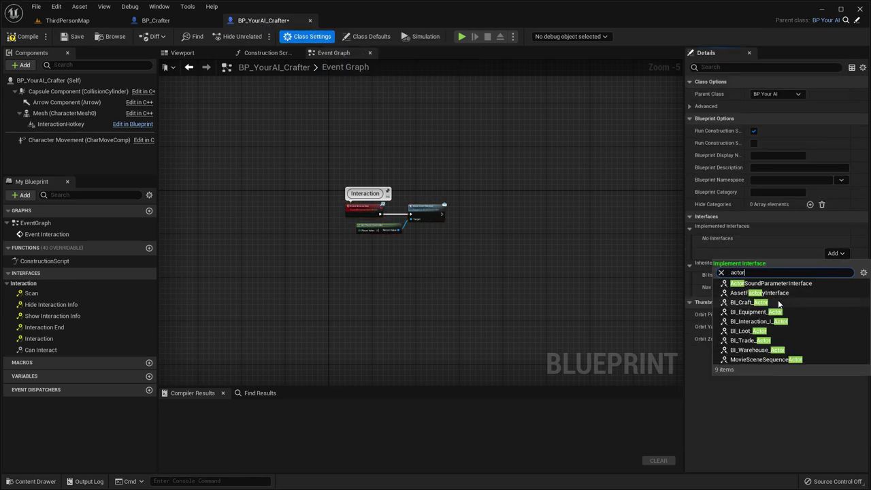
left_click(762, 301)
left_click(15, 283)
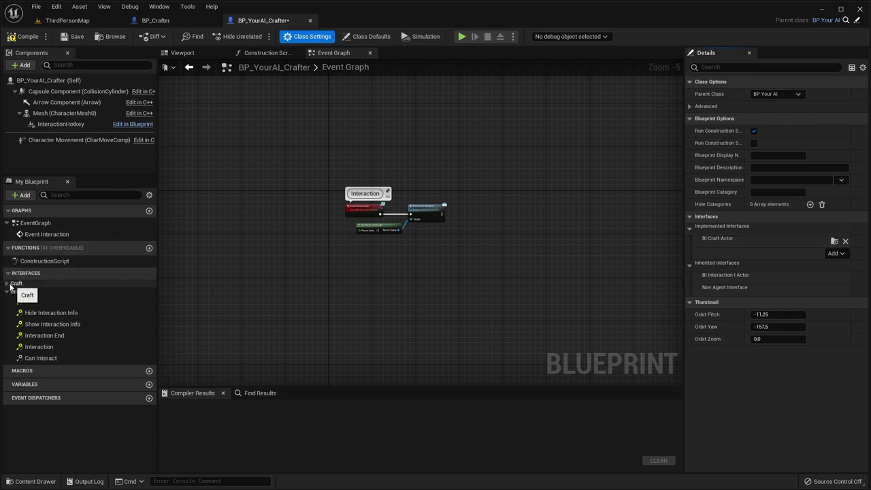
Step: Open BP_Crafter's Get Recipes function and copy its Spawn Point, AIData and Recipes nodes
left_click(167, 23)
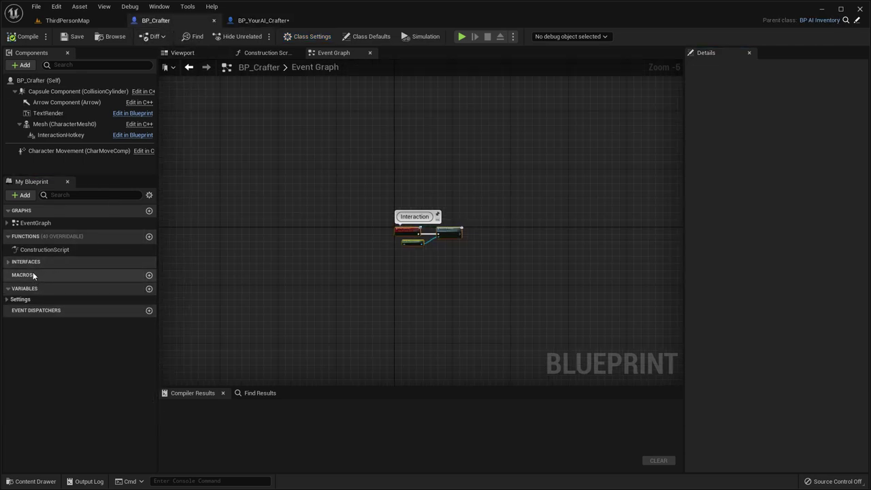
left_click(8, 262)
left_click(15, 272)
left_click(41, 281)
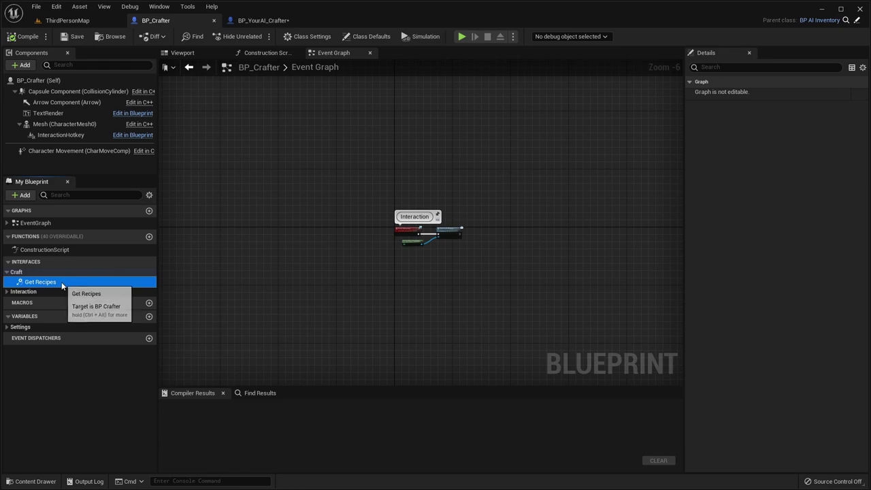
double_click(61, 282)
left_click_drag(394, 279, 377, 278)
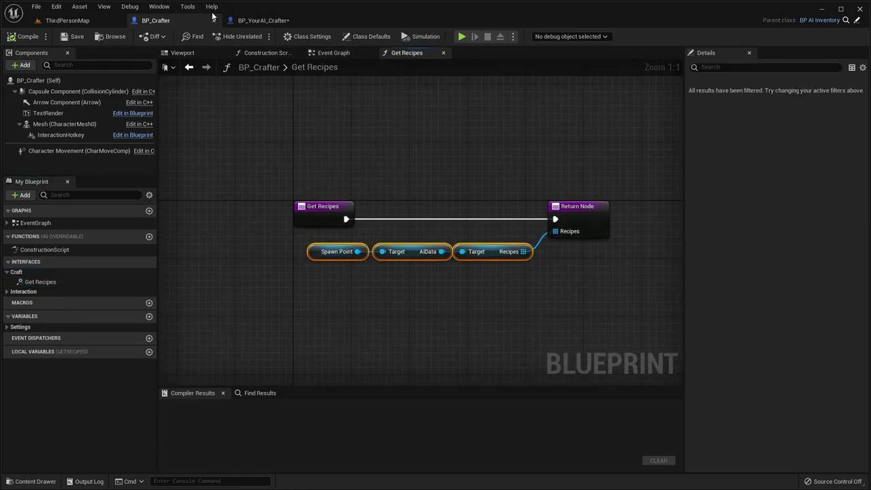
Step: Paste the copied nodes into BP_YourAI_Crafter's Get Recipes function, connect Recipes to the Return Node, then compile and save
left_click(262, 20)
double_click(67, 293)
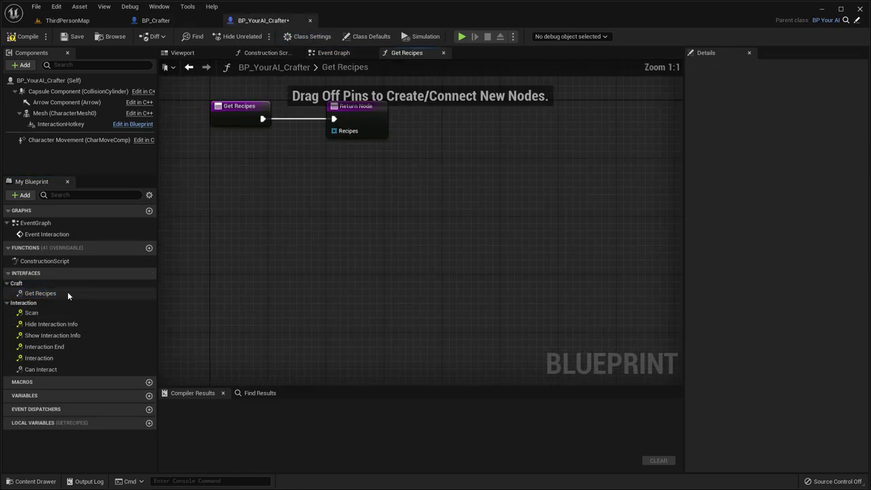
key("ctrl+v")
left_click_drag(341, 276, 276, 277)
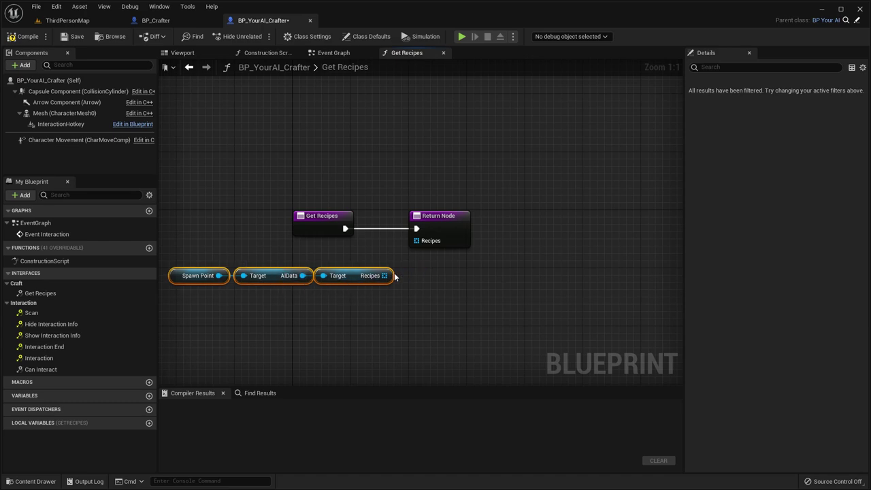
left_click_drag(385, 275, 414, 254)
left_click(27, 36)
left_click(72, 36)
Step: Place a BP_SpawnPoint from the Spawn folder on the ThirdPersonMap floor and examine its AI and AIData settings
left_click(75, 20)
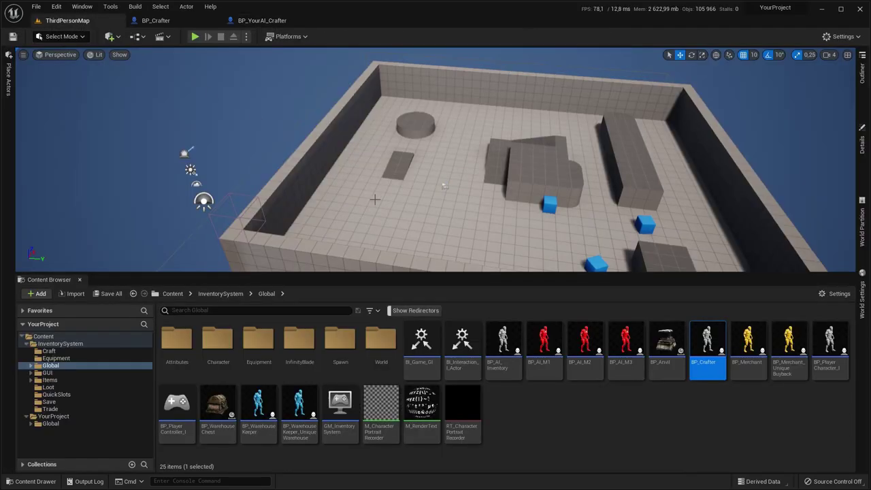
left_click(332, 342)
double_click(331, 342)
left_click_drag(257, 340, 427, 210)
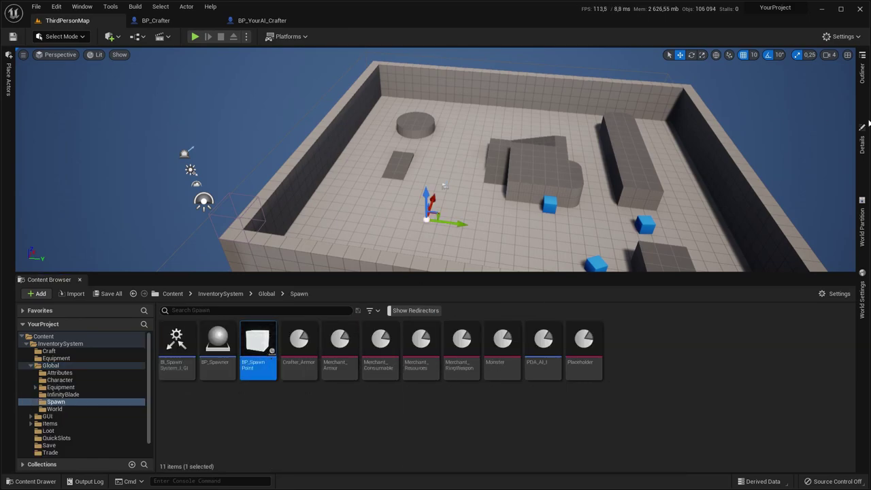
left_click(863, 140)
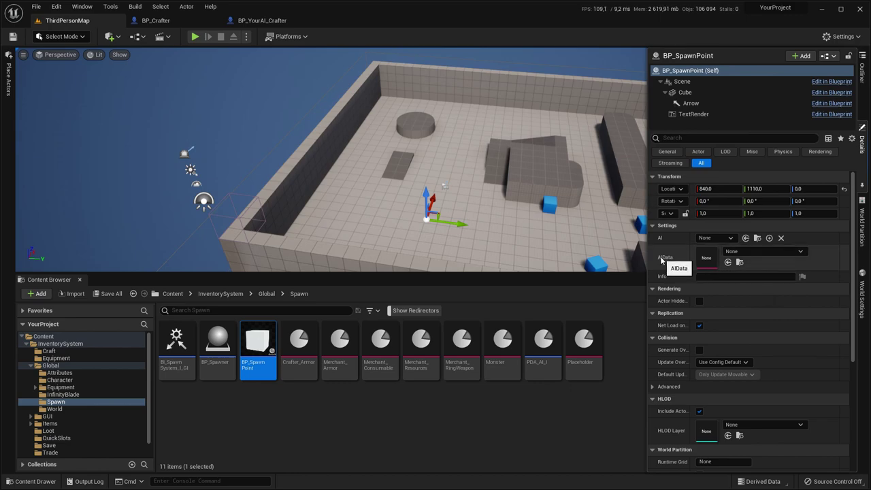
left_click(737, 254)
right_click_drag(578, 224, 589, 217)
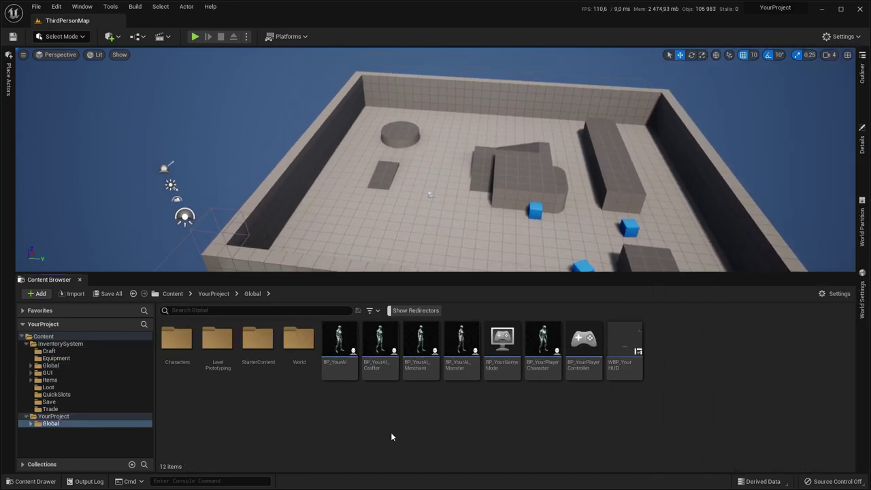
Step: Open BP_Merchant and BP_Merchant_UniqueBuyback from the InventorySystem Global folder
left_click(51, 366)
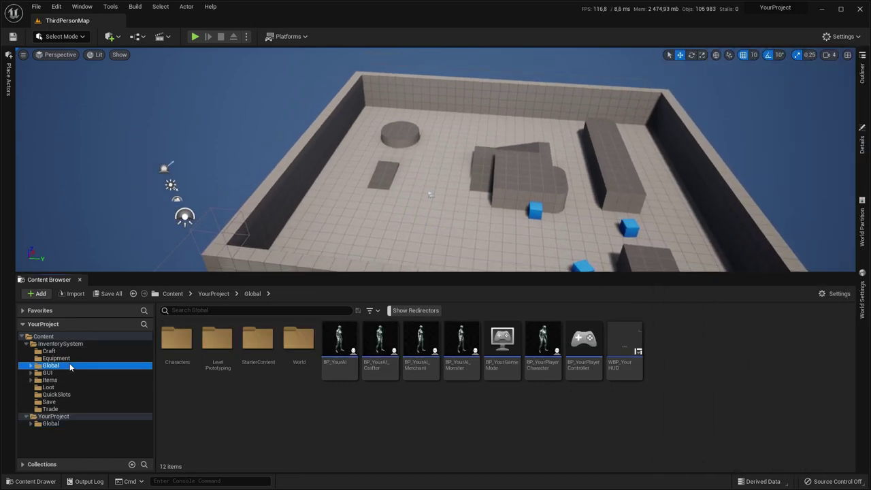
double_click(749, 344)
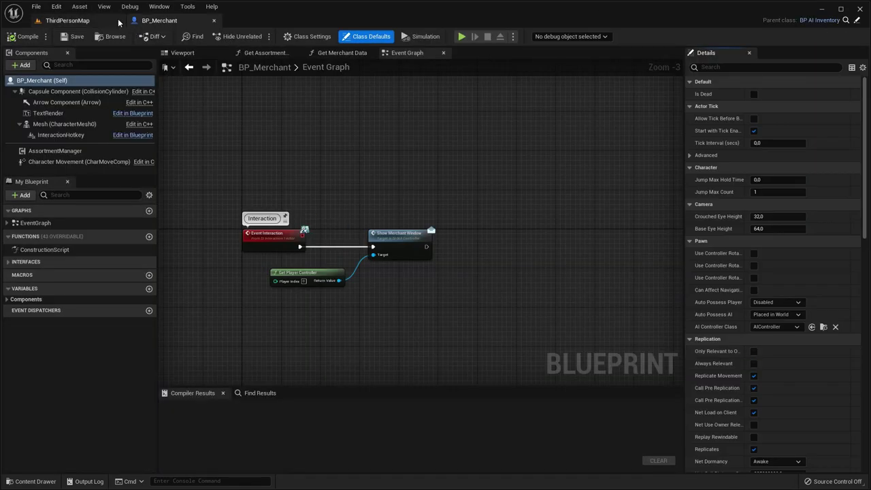
left_click(68, 20)
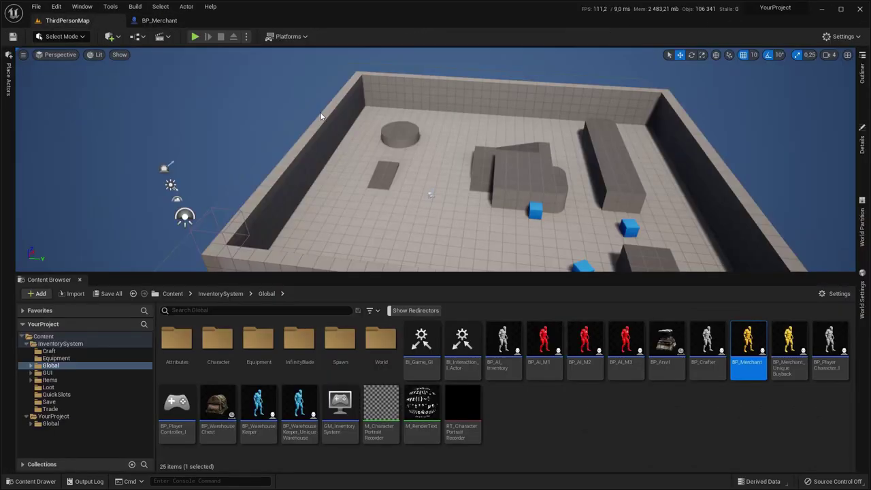
double_click(787, 356)
left_click(95, 21)
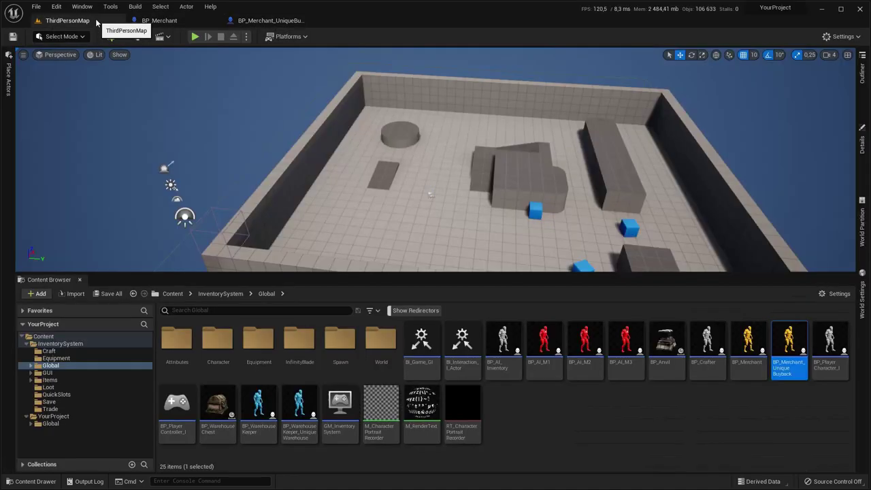
Step: Open BP_YourAI_Merchant from the YourProject Global folder in the full Blueprint editor
left_click(50, 423)
double_click(420, 343)
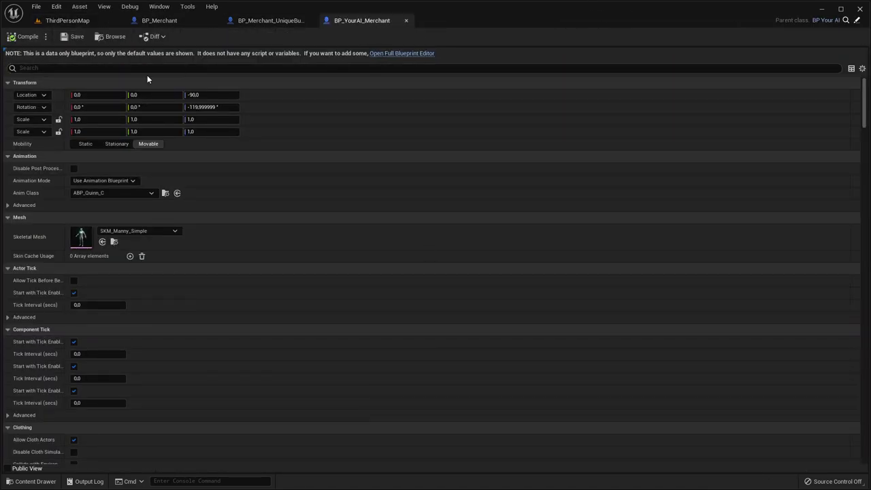
left_click(408, 53)
Step: Create a child Blueprint class of BP_YourAI_Merchant named BP_YourAI_Merchant_Unique and open it
left_click(67, 20)
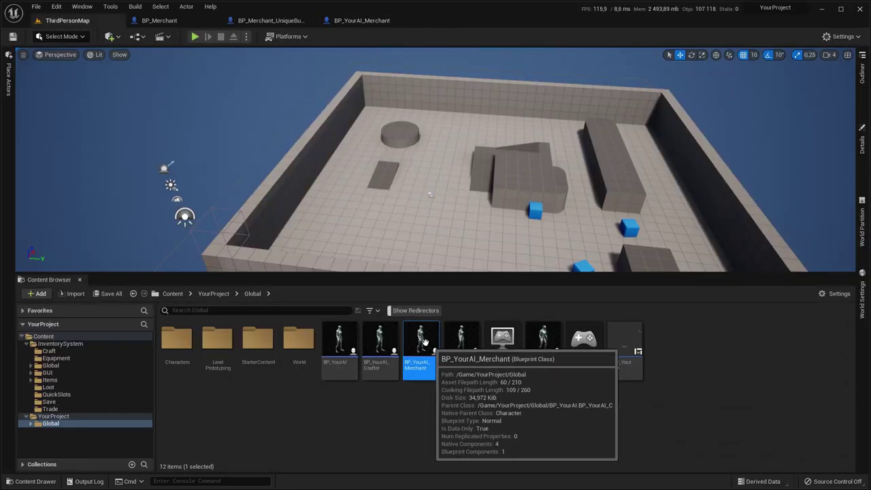
right_click(428, 343)
left_click(476, 138)
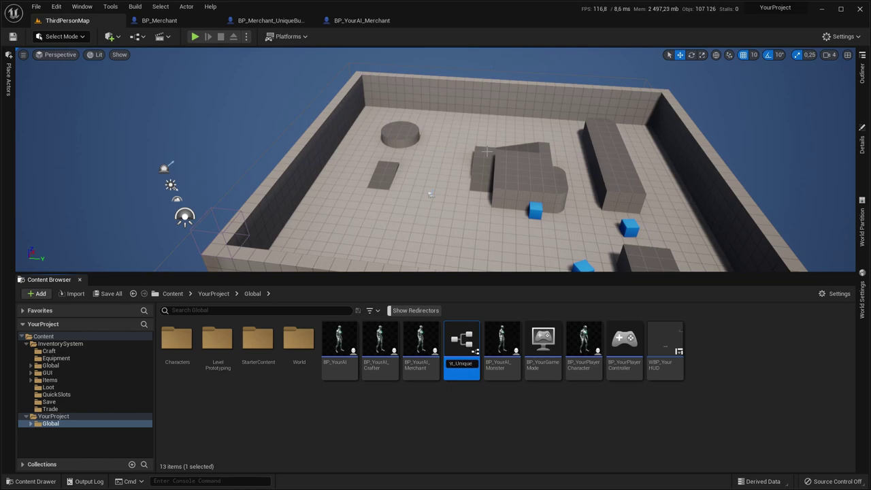
key("Return")
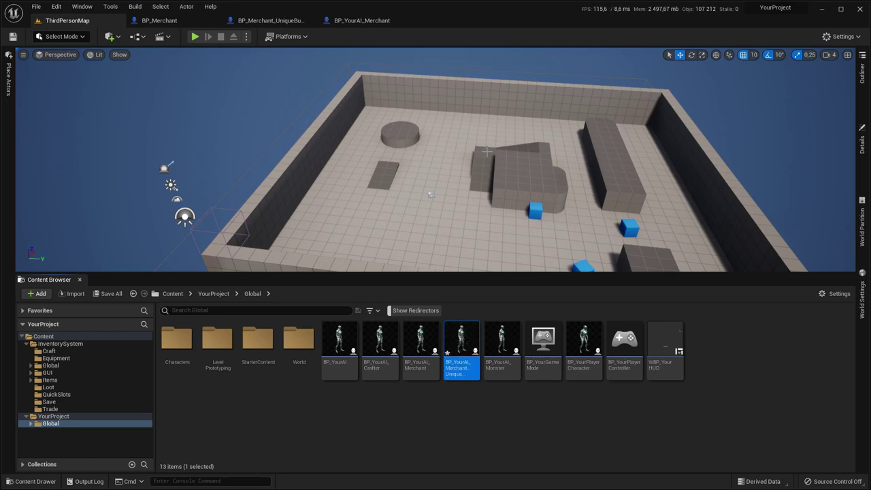
double_click(462, 350)
Step: Copy the Event Interaction nodes from BP_Merchant's Event Graph into BP_YourAI_Merchant's Event Graph
left_click(168, 22)
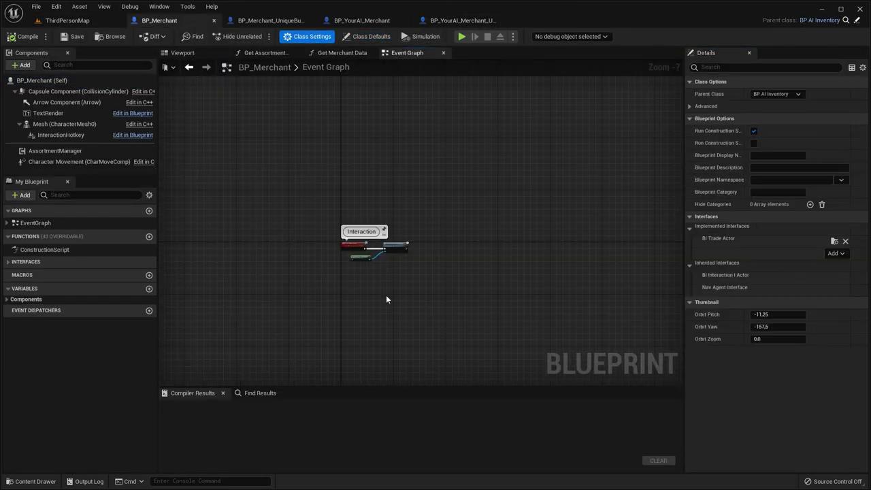
left_click_drag(366, 269, 358, 246)
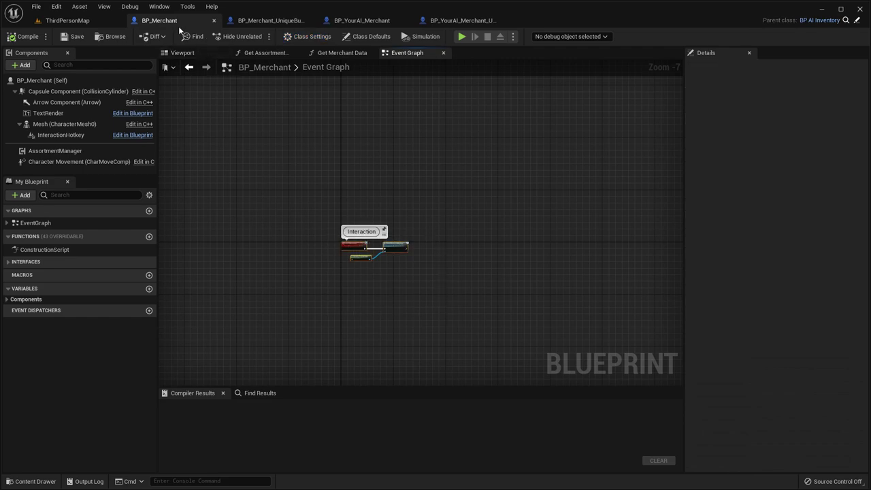
left_click(346, 22)
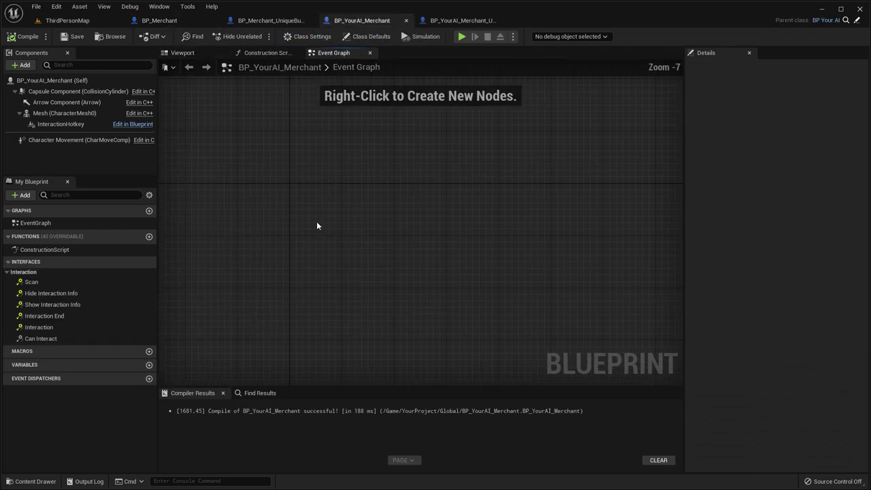
key("ctrl+v")
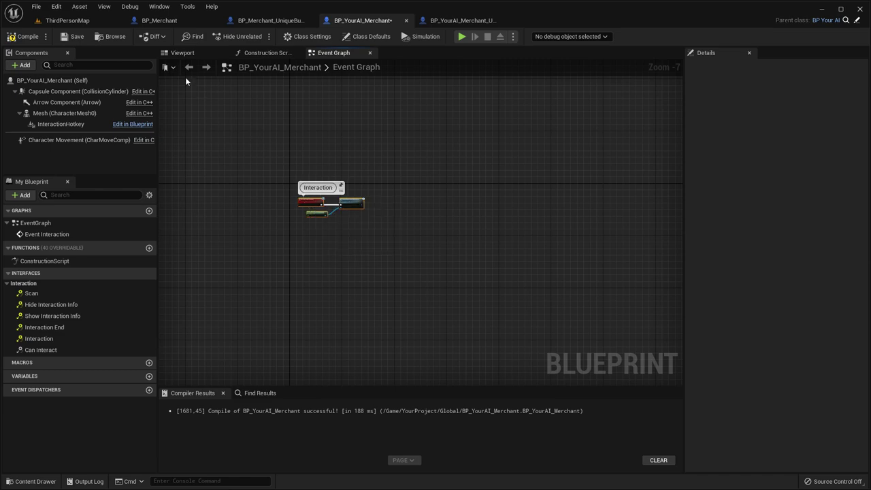
Step: Copy the AssortmentManager component from BP_Merchant into BP_YourAI_Merchant
left_click(188, 21)
left_click(72, 151)
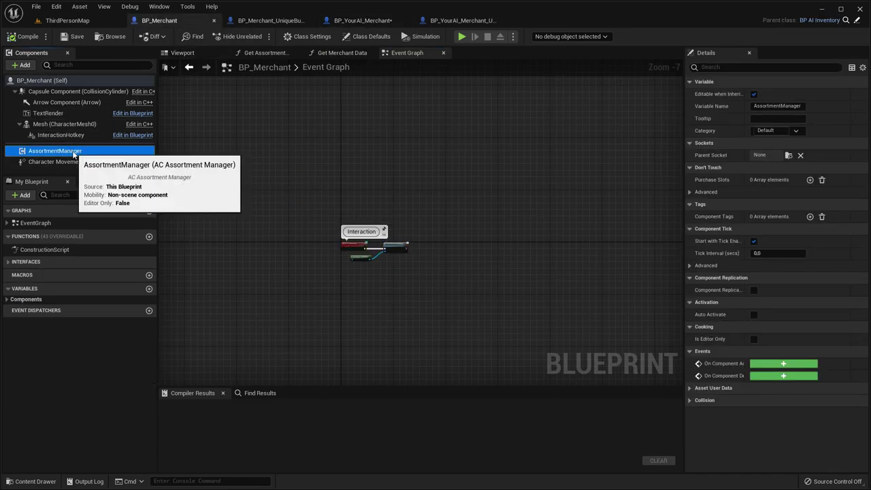
left_click(361, 20)
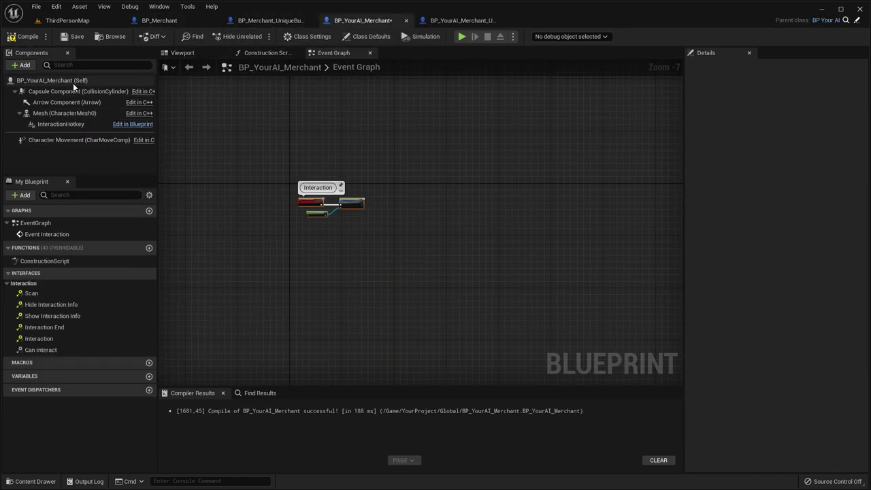
key("ctrl+v")
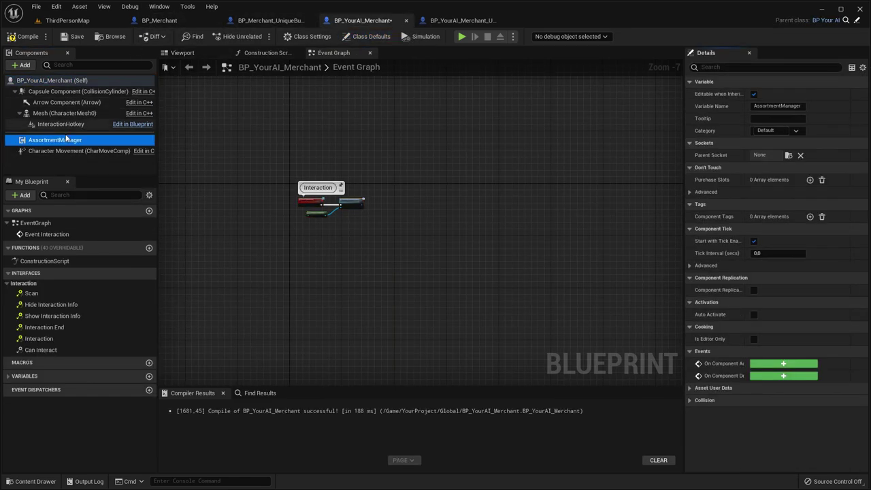
Step: Check which interface BP_Merchant implements and add the BI_Trade_Actor interface to BP_YourAI_Merchant
left_click(179, 21)
left_click(308, 36)
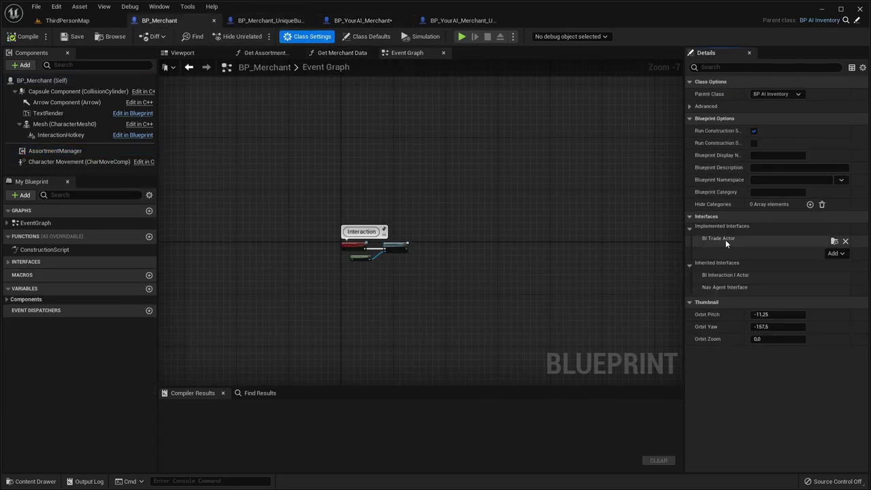
left_click(360, 21)
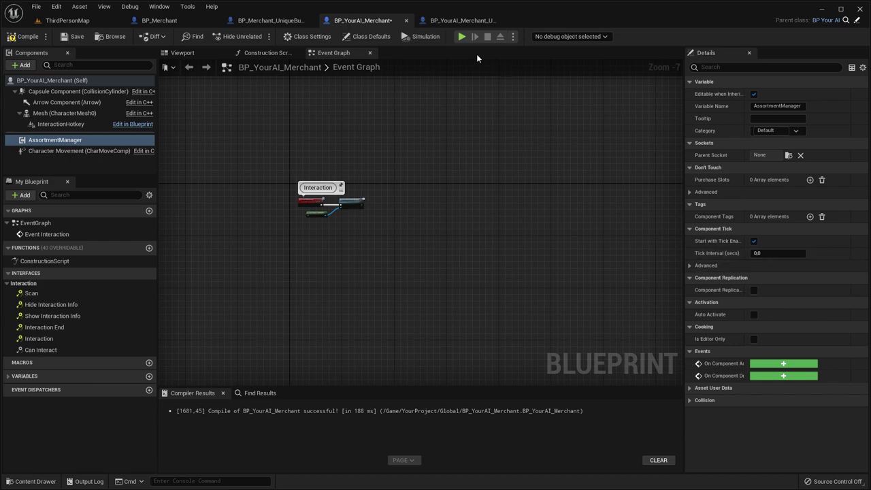
left_click(321, 38)
left_click(835, 253)
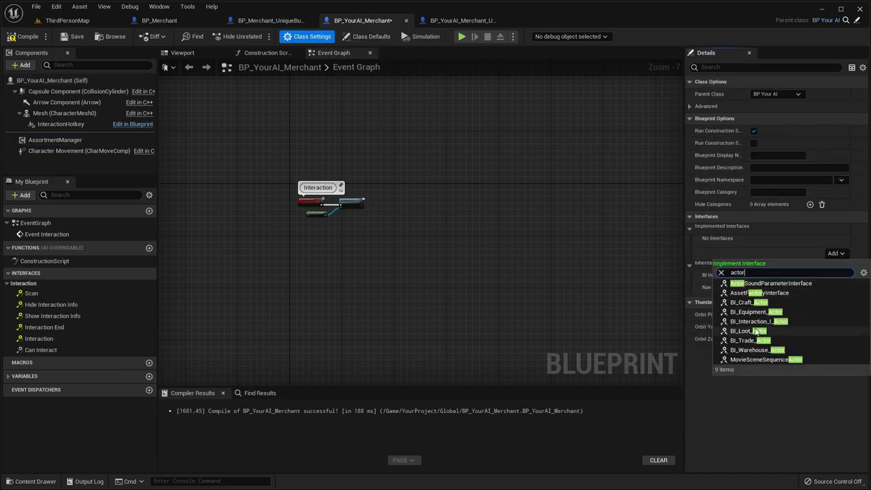
left_click(748, 348)
left_click(9, 283)
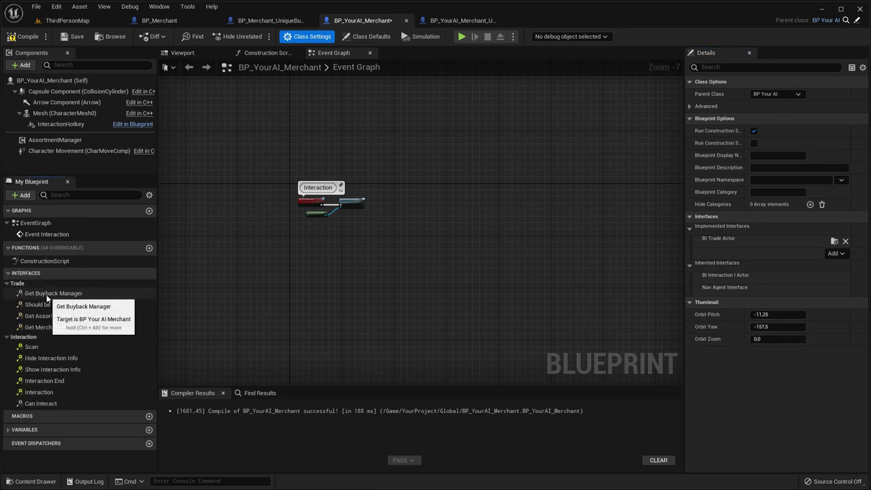
Step: Copy the Should be Loaded Trade Data nodes, including the Return Node, from BP_Merchant into the same function of BP_YourAI_Merchant
left_click(160, 20)
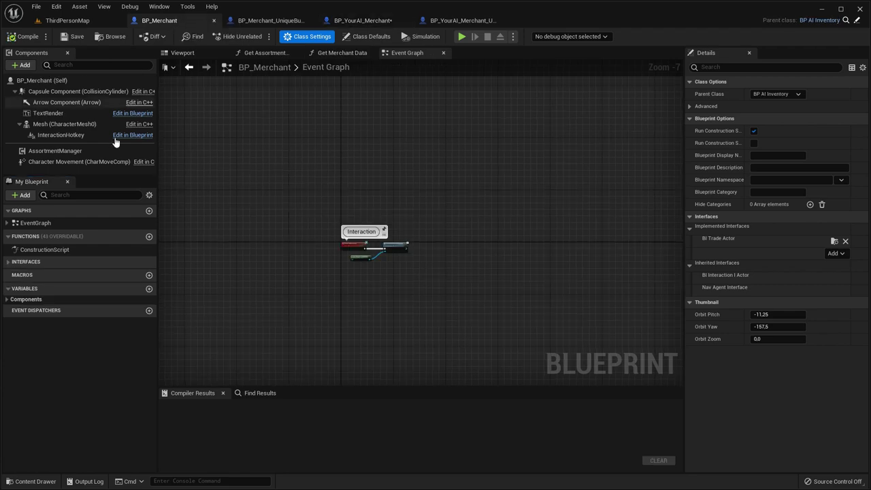
left_click(3, 264)
left_click(7, 272)
double_click(47, 292)
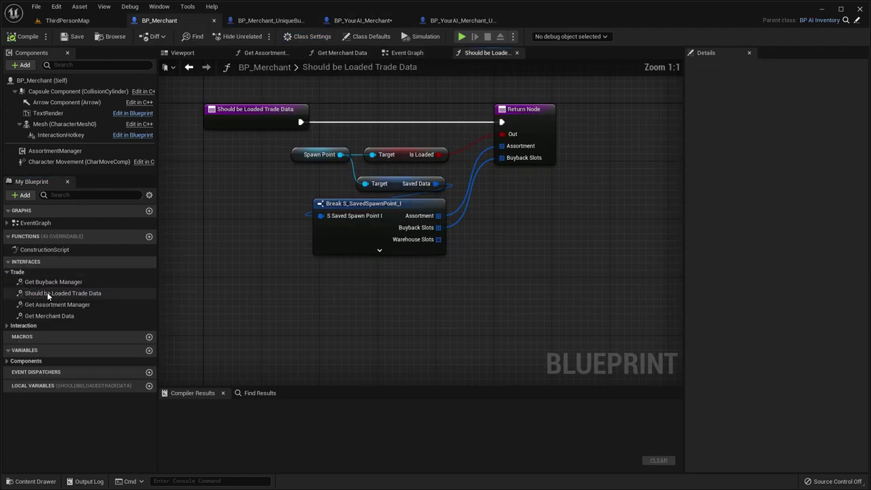
left_click_drag(513, 318, 404, 172)
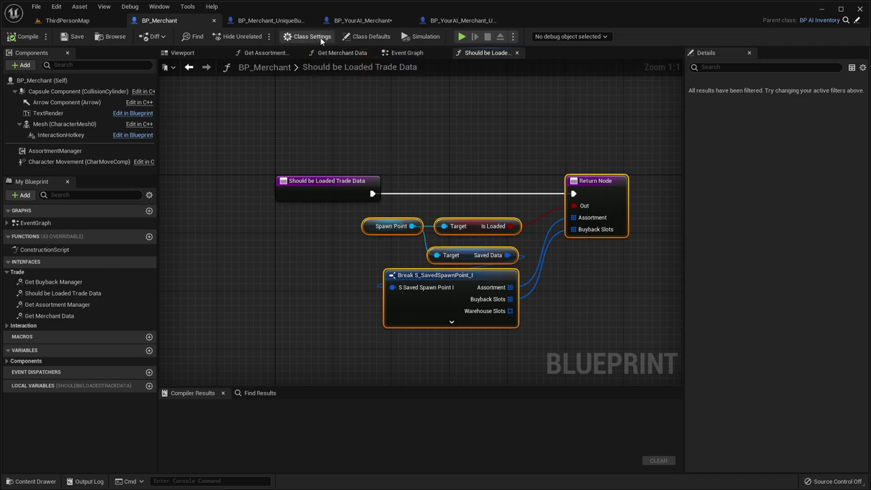
left_click(363, 20)
double_click(63, 304)
right_click_drag(475, 266, 358, 199)
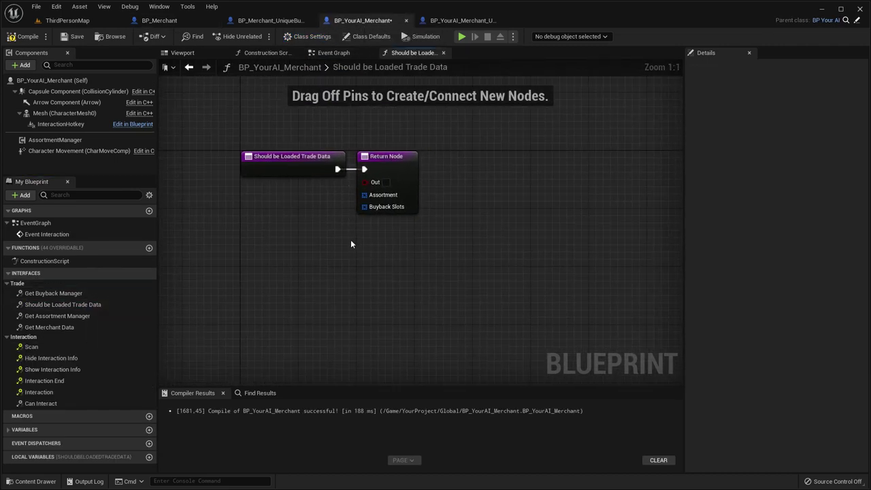
key("ctrl+v")
Step: Connect the Should be Loaded Trade Data entry to the pasted Return Node and delete the original Return Node
left_click_drag(501, 205, 501, 169)
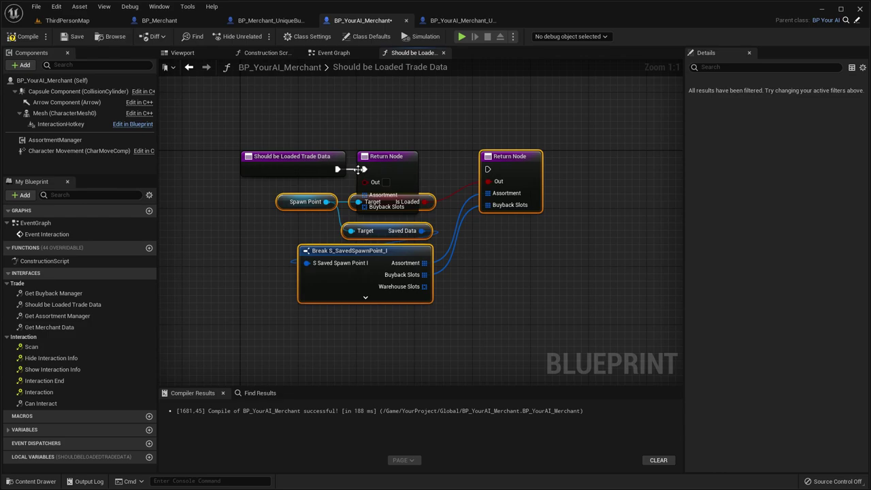
left_click_drag(338, 170, 487, 170)
left_click(398, 163)
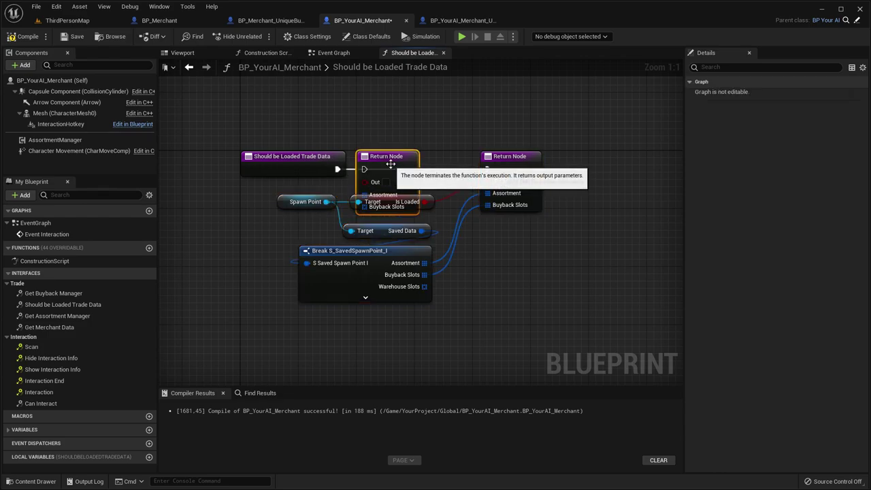
key("Delete")
Step: Make BP_YourAI_Merchant's Get Assortment Manager function return the AssortmentManager component through its Manager output
double_click(68, 316)
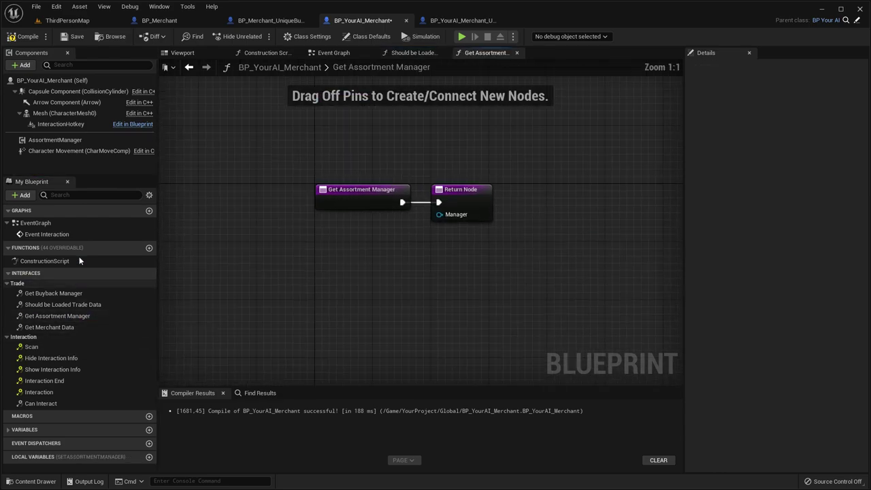
left_click_drag(55, 140, 485, 253)
left_click_drag(400, 257, 401, 272)
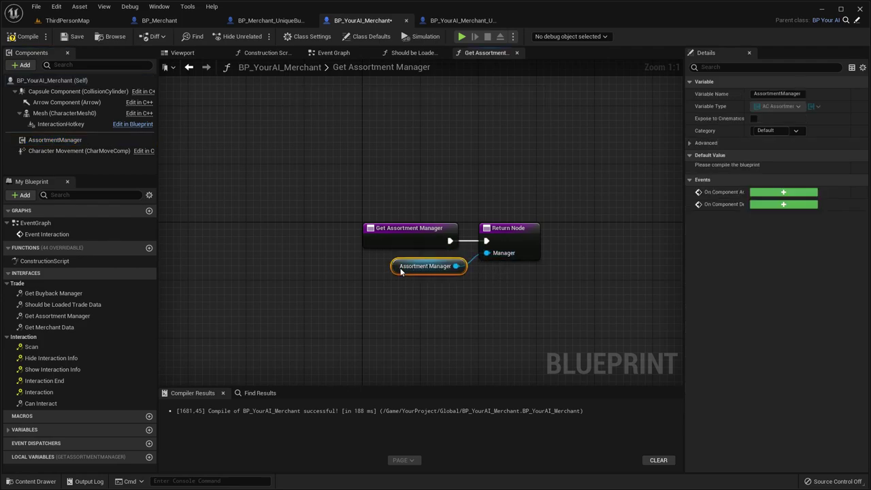
Step: Copy BP_Merchant's Spawn Point, AIData and Merchant Data nodes into BP_YourAI_Merchant's Get Merchant Data function, feeding its Data output, and compile
left_click(197, 21)
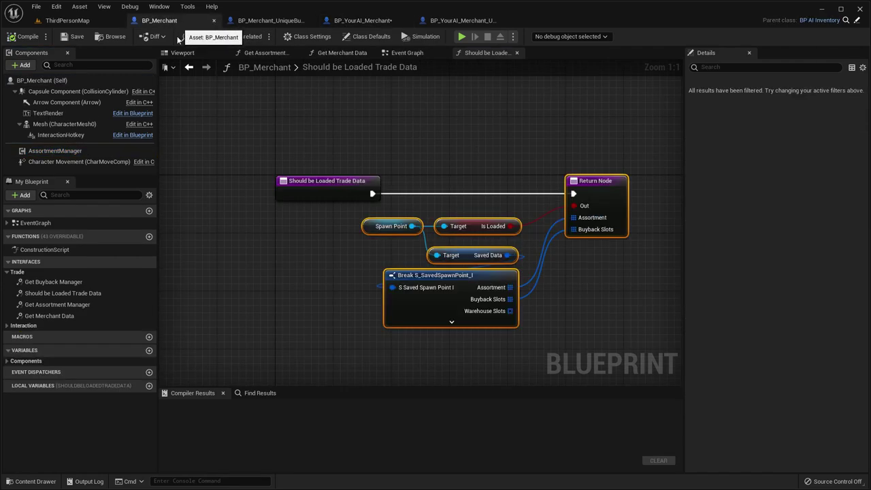
double_click(49, 315)
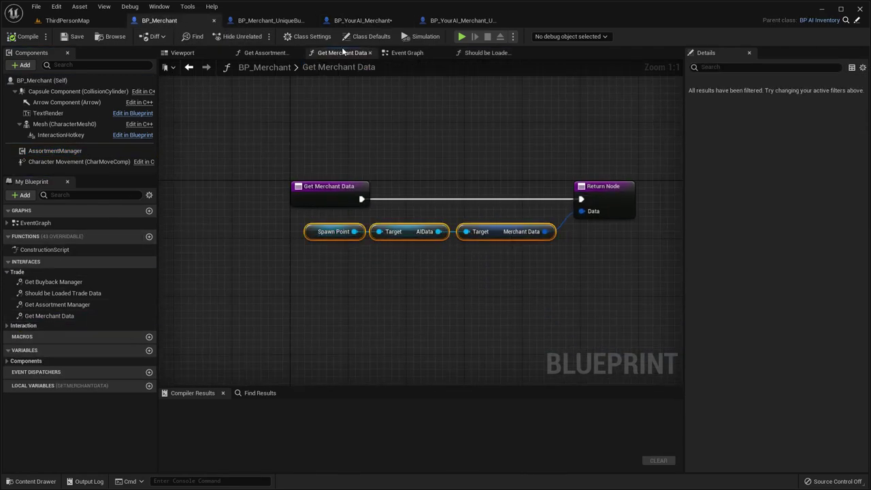
left_click(363, 20)
double_click(49, 328)
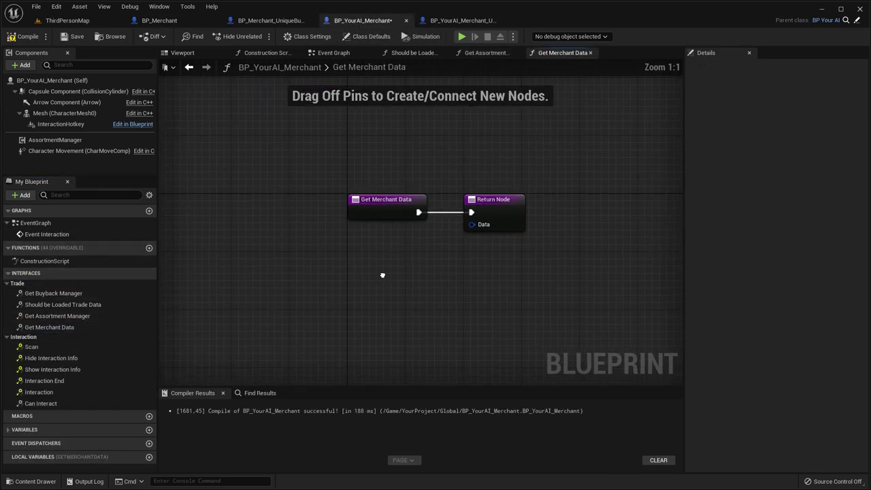
key("ctrl+v")
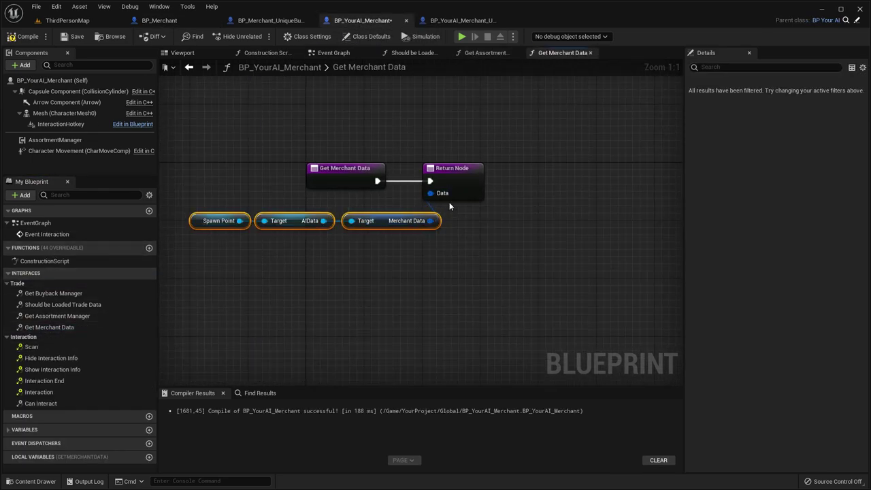
scroll(448, 202, "down", 1)
right_click_drag(446, 198, 328, 243)
left_click(24, 36)
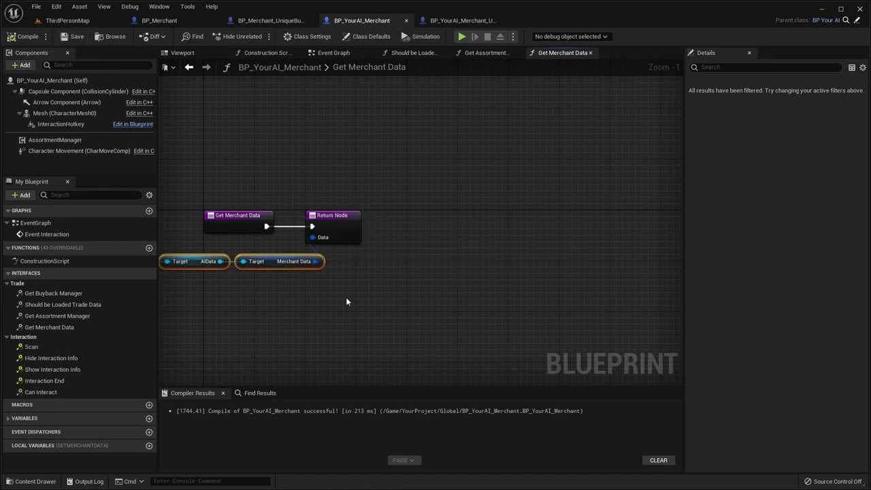
Step: Copy the BuybackManager component from BP_Merchant_UniqueBuyback into BP_YourAI_Merchant_UniqueBuyback
left_click(271, 21)
scroll(75, 122, "down", 1)
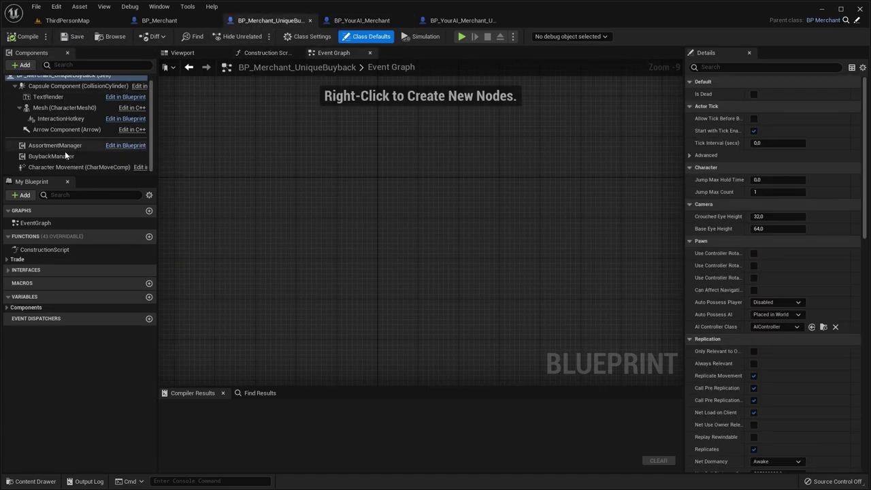
left_click(51, 157)
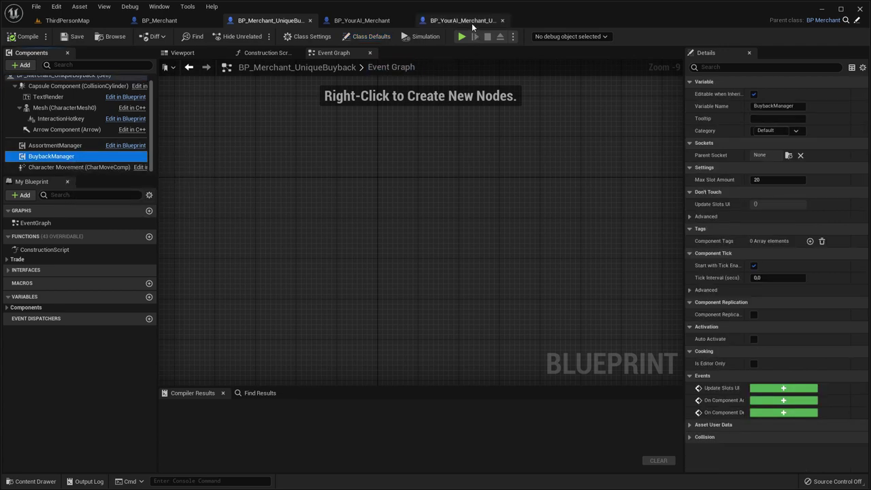
left_click(462, 20)
left_click(75, 82)
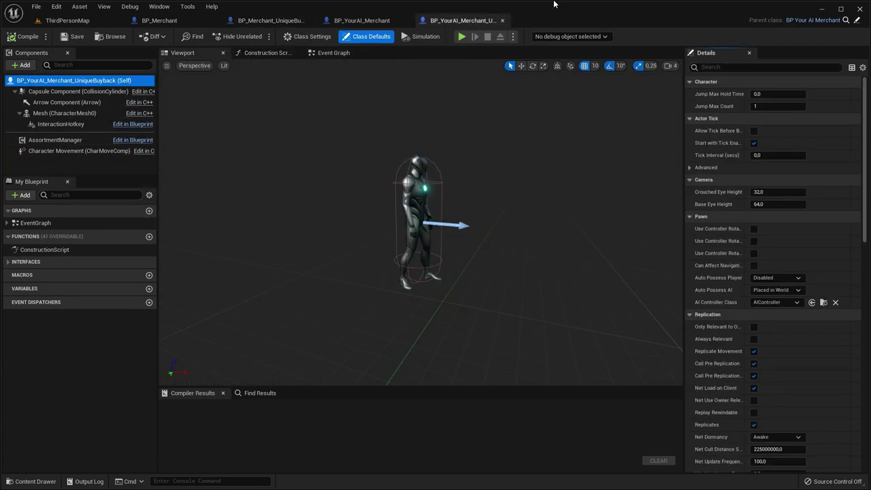
key("ctrl+v")
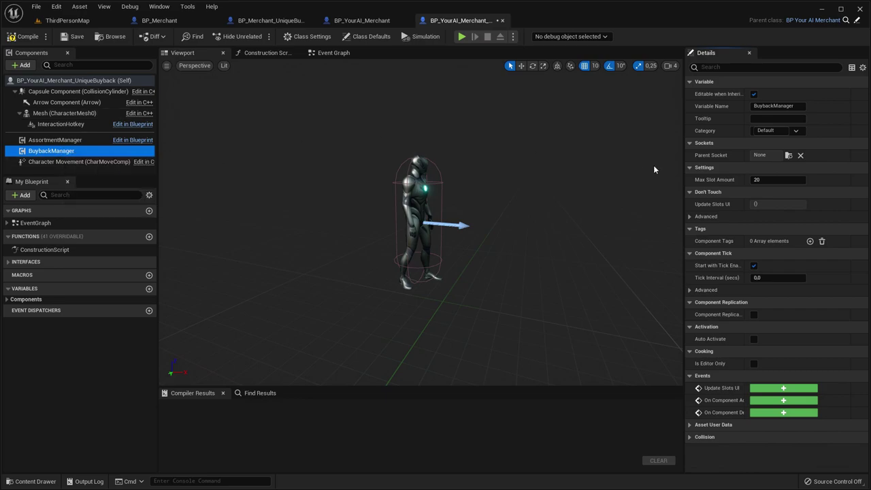
Step: Override Get Buyback Manager in BP_YourAI_Merchant_UniqueBuyback to return the BuybackManager component, and compile the Blueprint
left_click(8, 262)
left_click(7, 271)
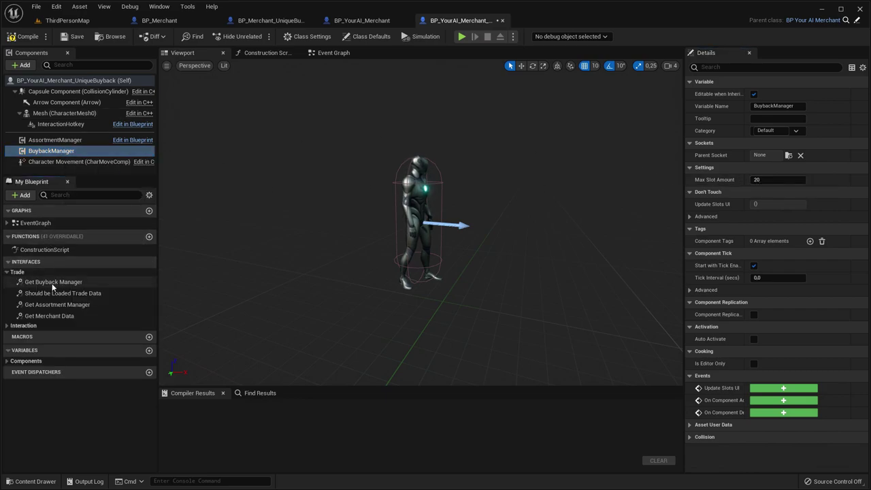
double_click(55, 281)
left_click(8, 260)
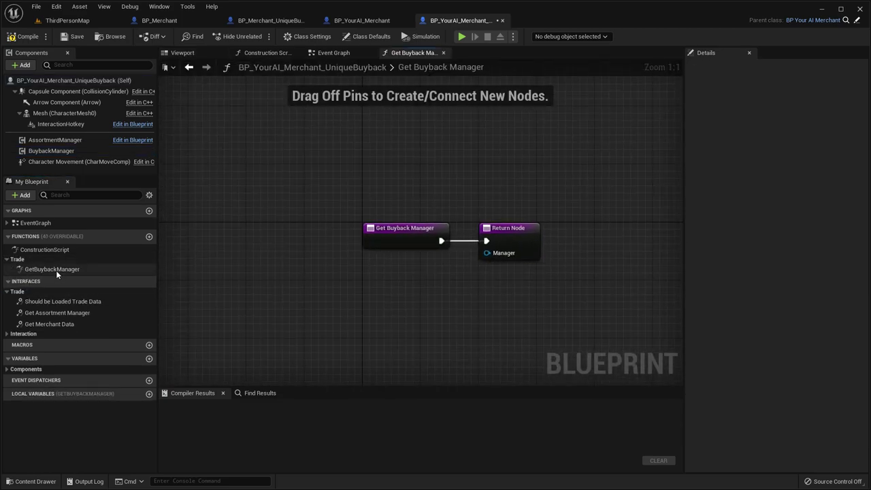
left_click_drag(51, 150, 487, 253)
left_click_drag(403, 258, 403, 272)
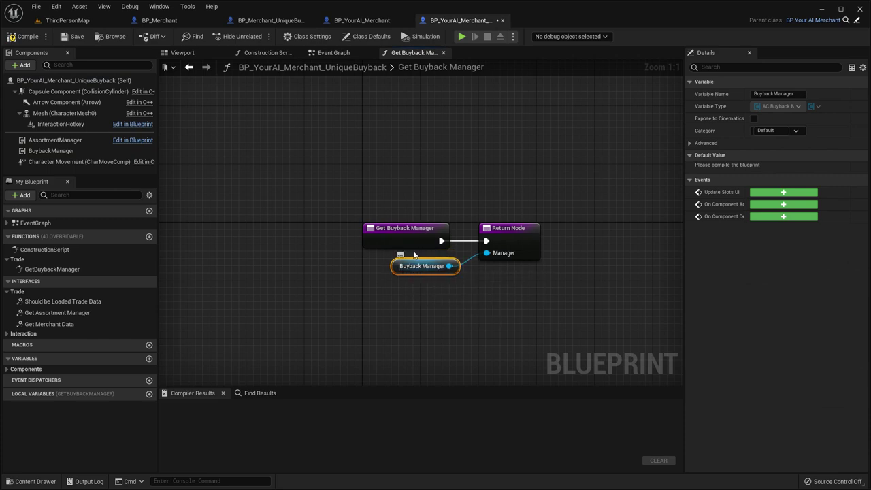
left_click(27, 37)
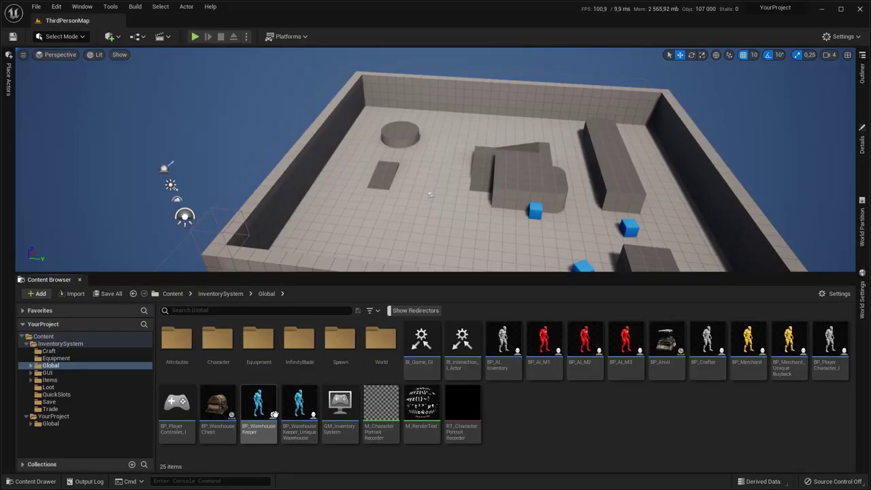
Step: Open BP_WarehouseKeeper and BP_WarehouseKeeper_UniqueWarehouse for reference, and go to the YourProject Global folder in the level editor
double_click(274, 415)
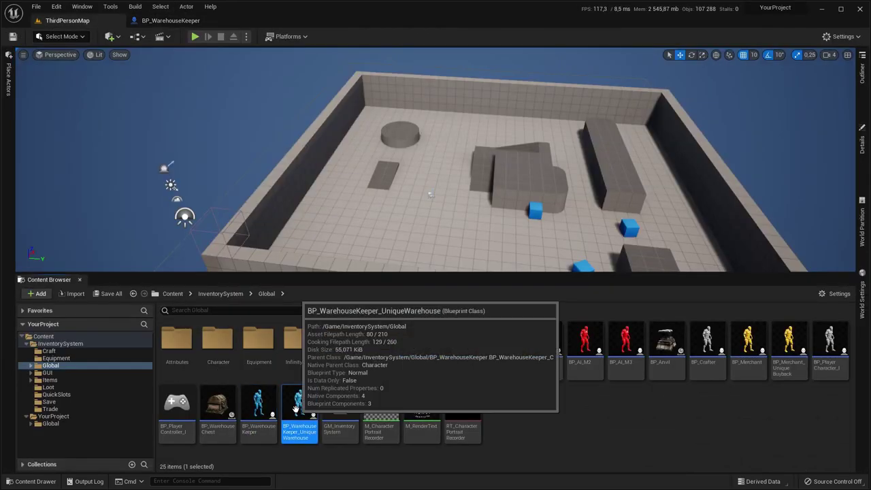
double_click(303, 415)
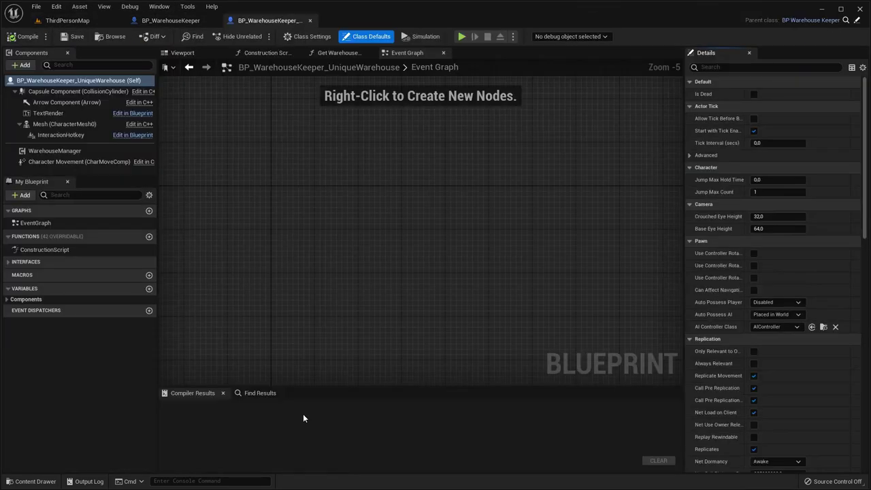
left_click(84, 21)
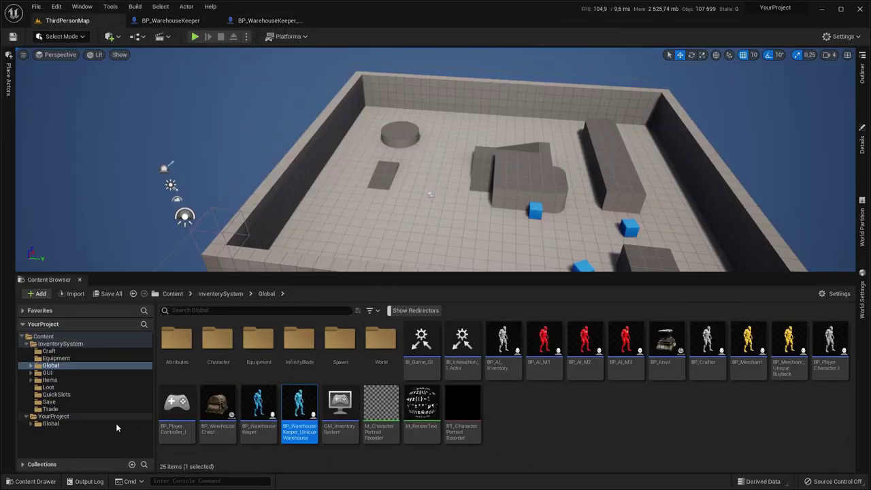
left_click(68, 416)
left_click(72, 423)
Step: Create a child Blueprint class of BP_YourAI named BP_YourAI_WarehouseKeeper and open it
left_click(338, 344)
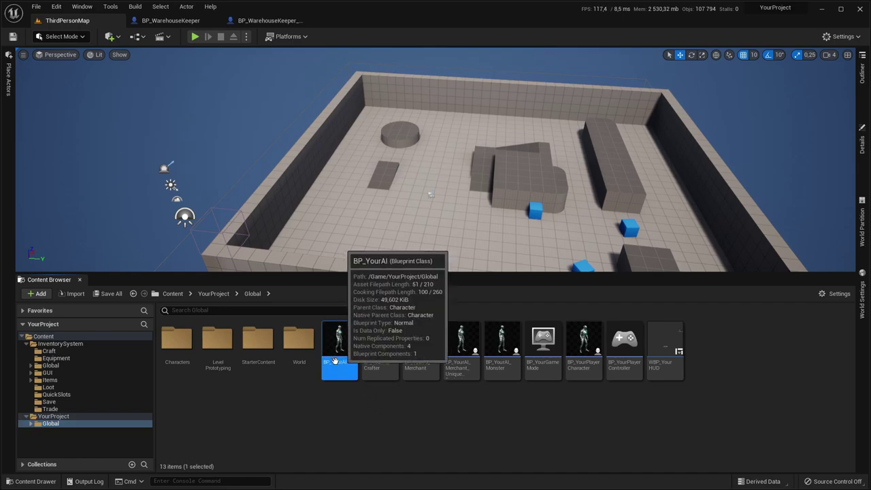
right_click(333, 344)
left_click(385, 149)
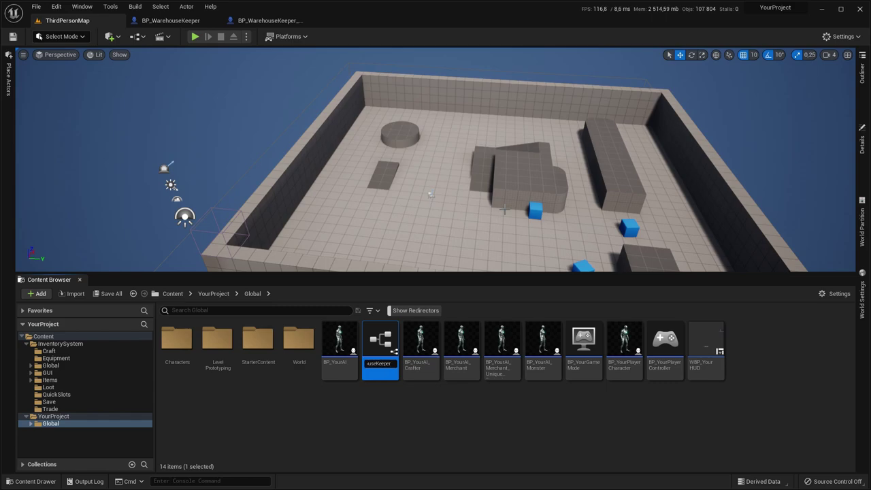
key("Return")
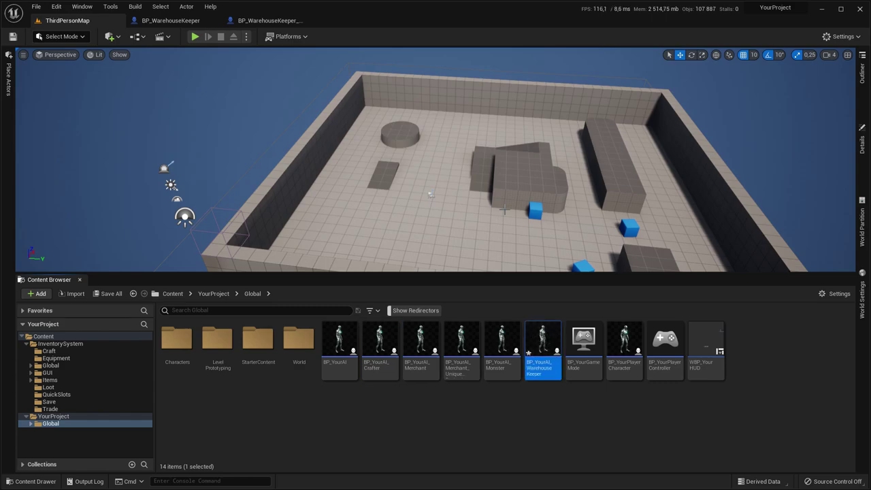
double_click(542, 336)
Step: Create a unique-warehouse child Blueprint class of BP_YourAI_WarehouseKeeper and open it
left_click(68, 20)
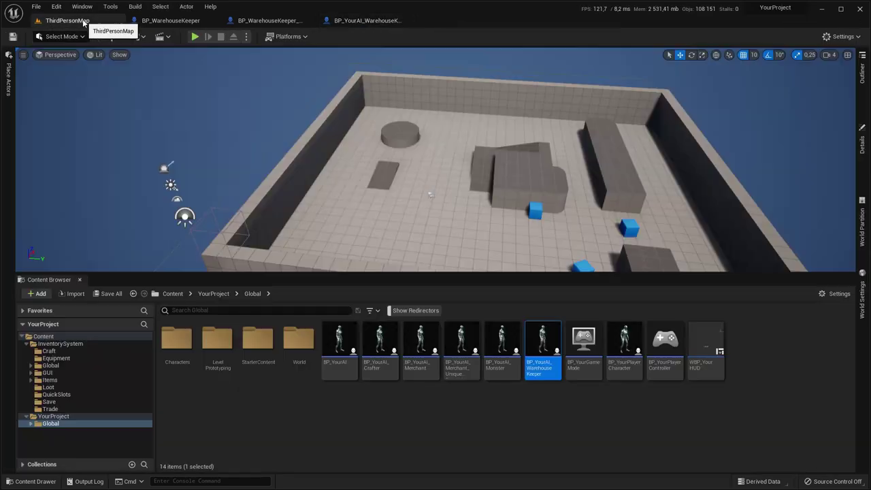
right_click(549, 352)
left_click(593, 147)
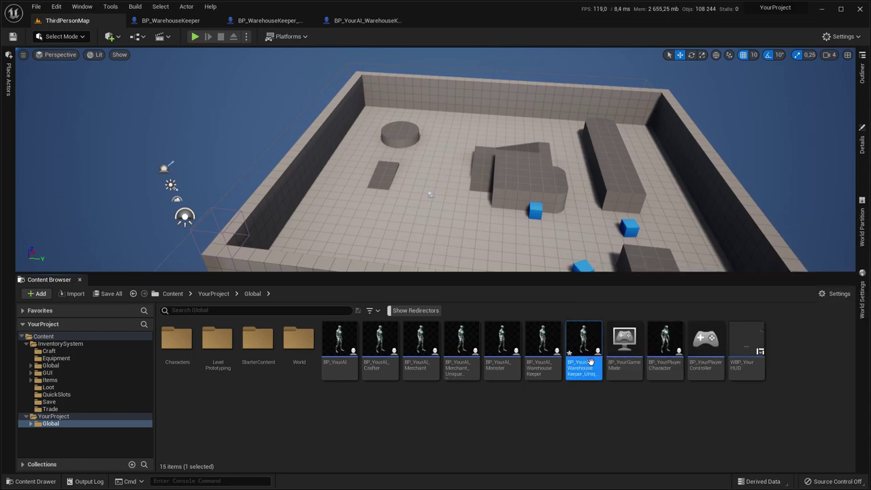
double_click(583, 340)
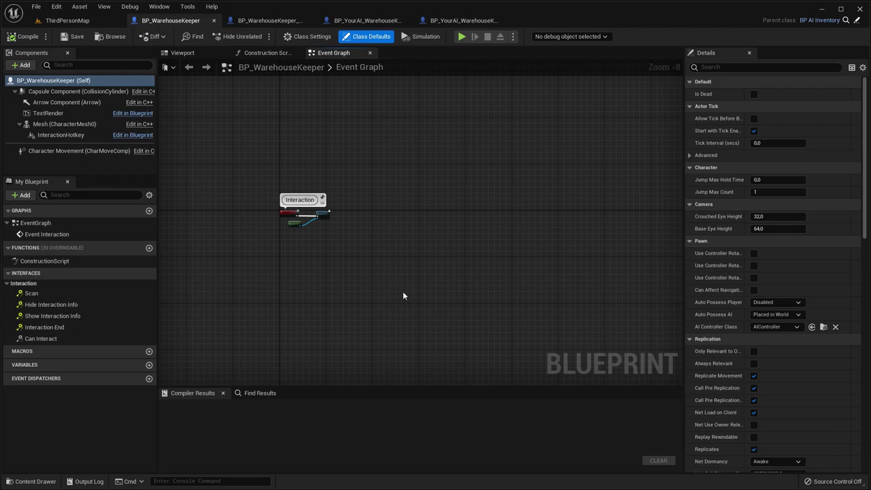
Step: Replace the default event nodes in BP_YourAI_WarehouseKeeper with the Interaction event nodes copied from BP_WarehouseKeeper, and compile and save the Blueprint
left_click_drag(370, 265, 277, 223)
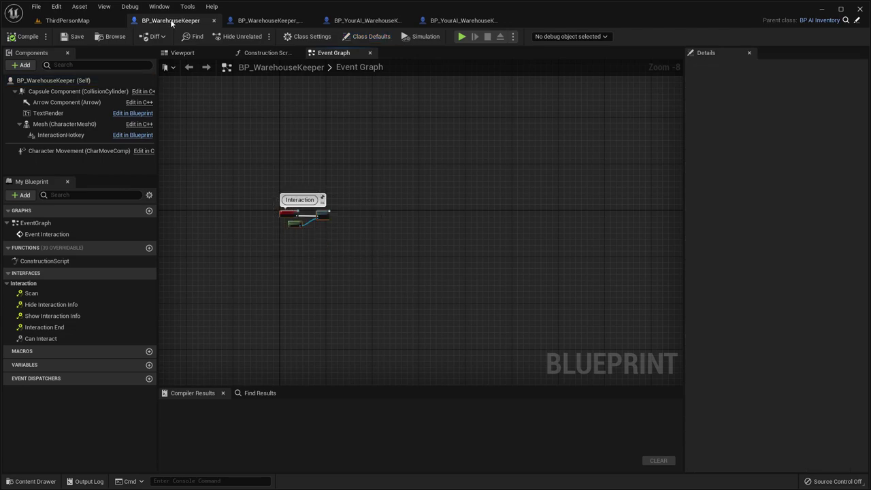
left_click(366, 20)
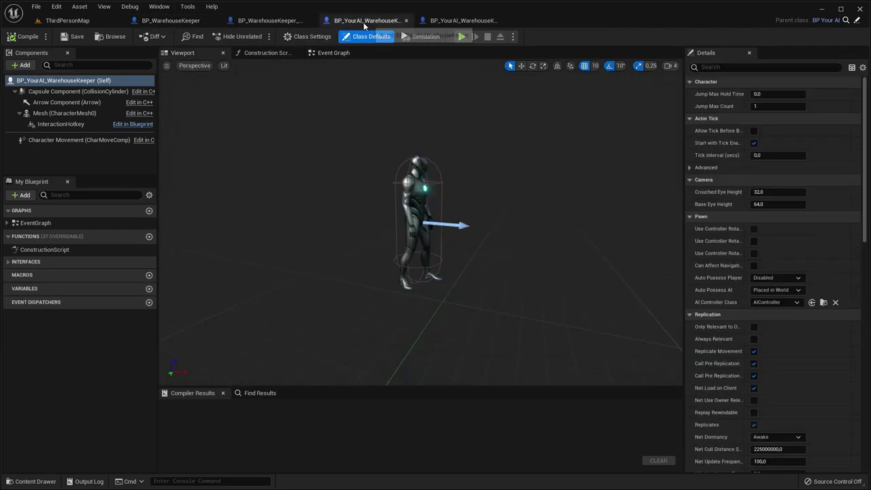
left_click(334, 52)
left_click_drag(454, 315, 321, 136)
key("Delete")
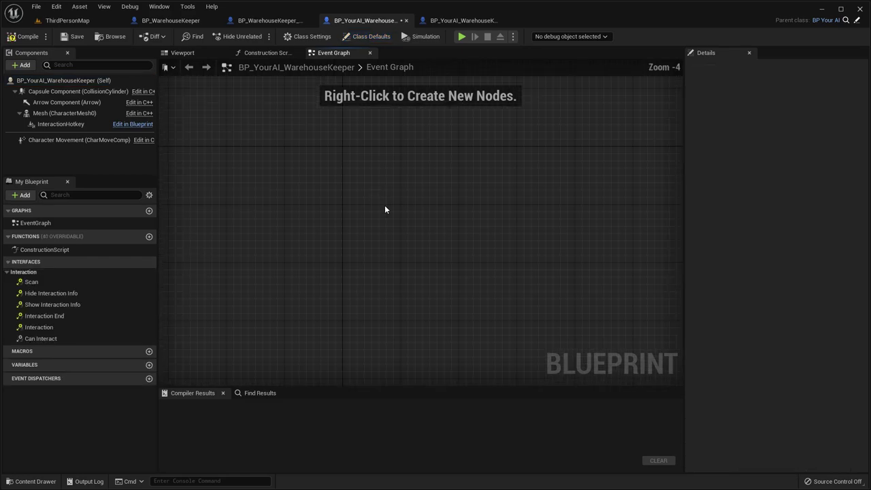
key("ctrl+v")
scroll(391, 190, "down", 3)
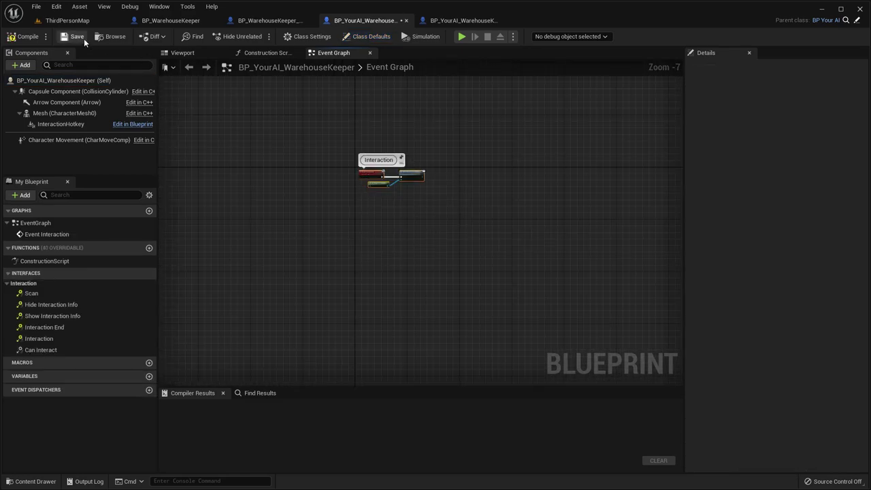
left_click(31, 38)
left_click(73, 36)
Step: Copy the WarehouseManager component from BP_WarehouseKeeper_UniqueWarehouse into BP_YourAI_WarehouseKeeper_UniqueWarehouse
left_click(271, 20)
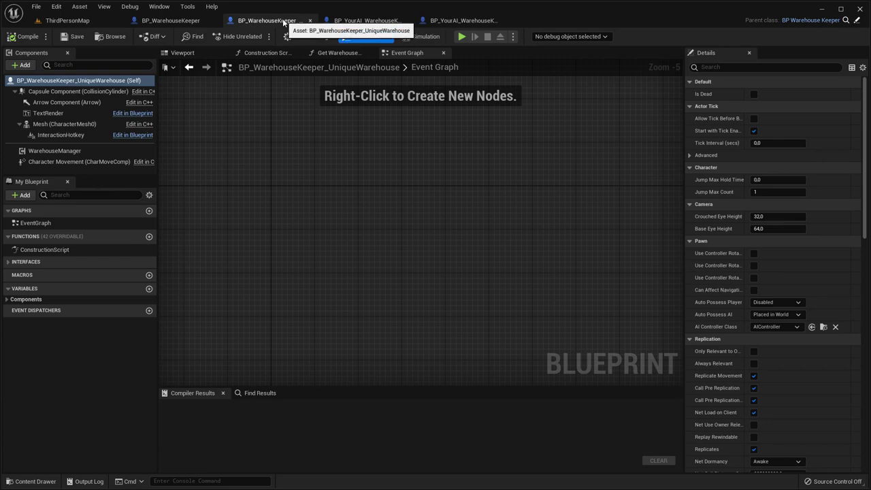
left_click(75, 150)
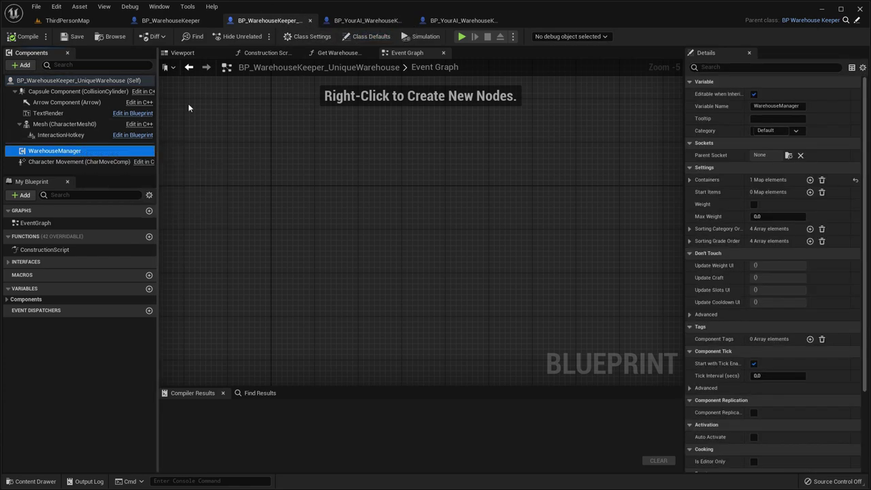
left_click(462, 20)
left_click(56, 83)
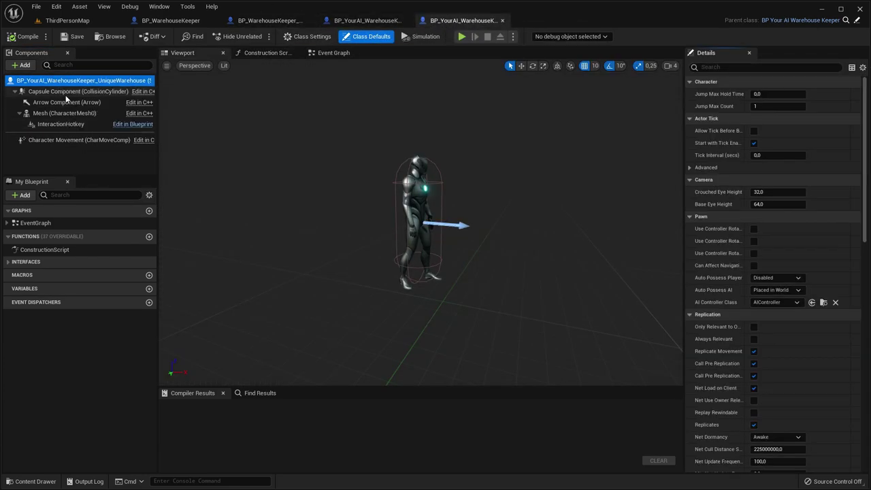
key("ctrl+v")
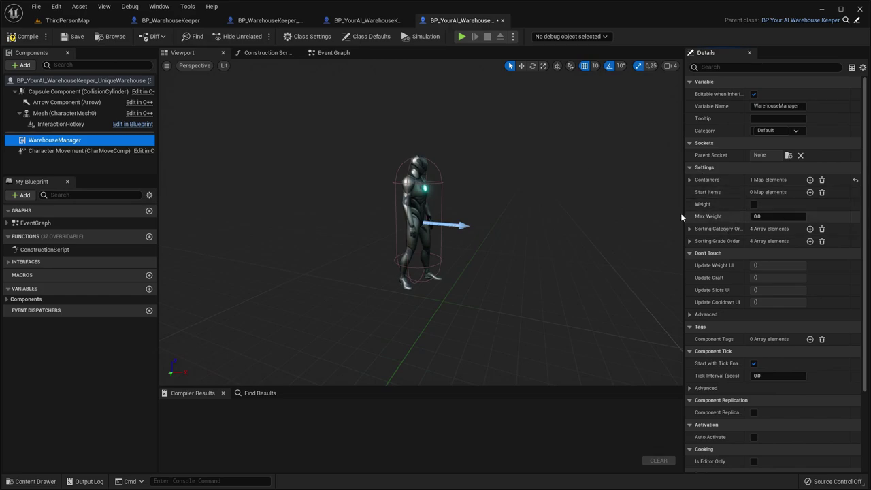
Step: Check the class settings of BP_WarehouseKeeper_UniqueWarehouse and implement the BI_Warehouse_Actor interface in BP_YourAI_WarehouseKeeper_UniqueWarehouse
left_click(268, 20)
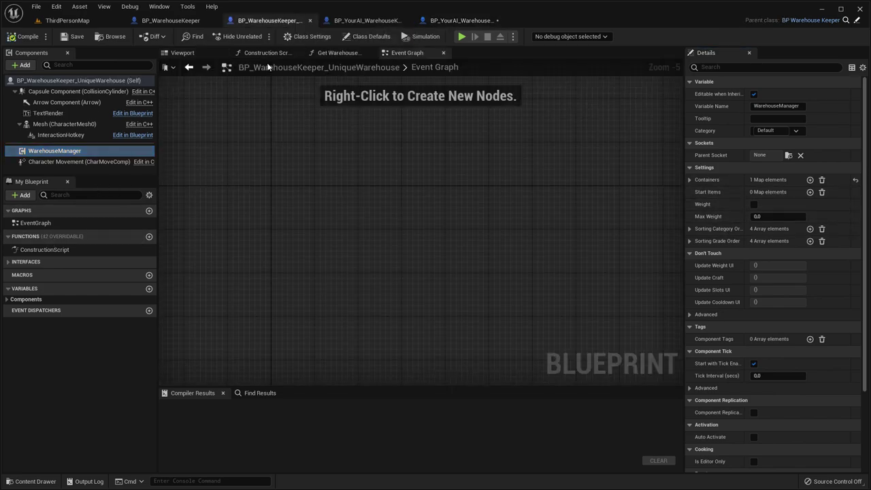
left_click(310, 37)
left_click(462, 21)
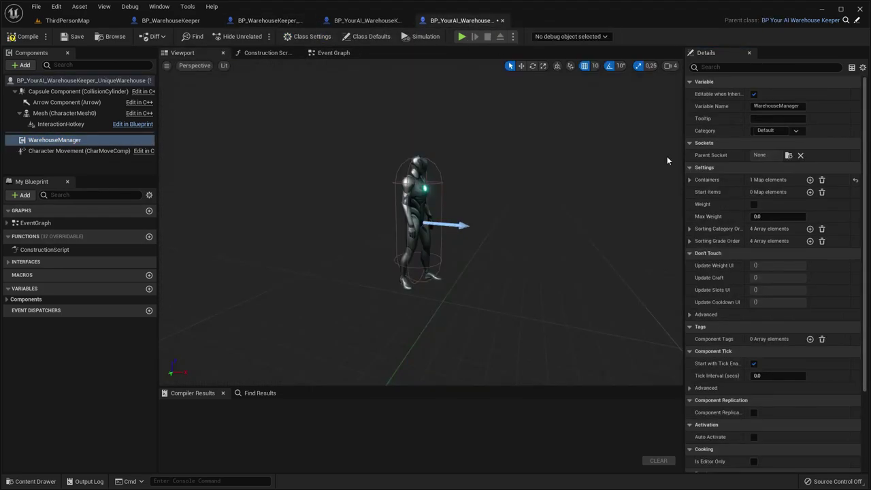
left_click(307, 36)
left_click(835, 253)
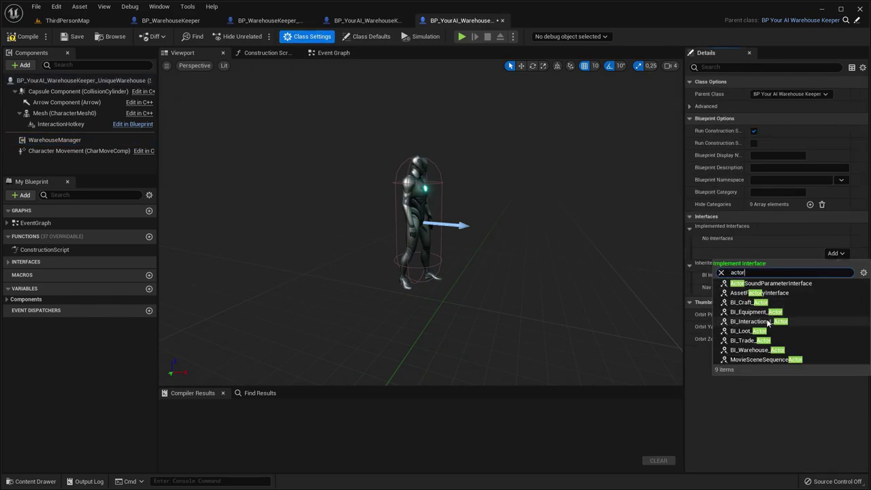
left_click(760, 351)
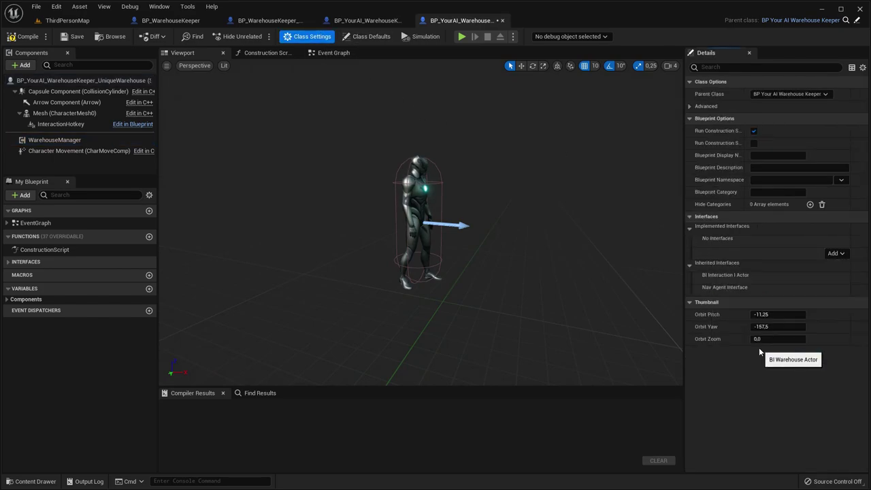
Step: Fill Should be Loaded Warehouse in BP_YourAI_WarehouseKeeper_UniqueWarehouse with the Spawn Point, Is Loaded and saved warehouse slots return logic copied from BP_WarehouseKeeper_UniqueWarehouse
left_click(9, 261)
left_click(8, 272)
double_click(48, 281)
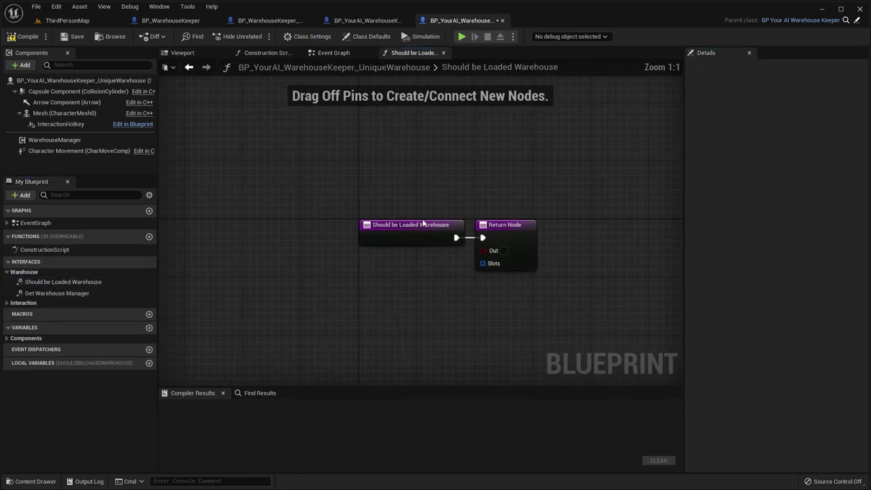
left_click(294, 22)
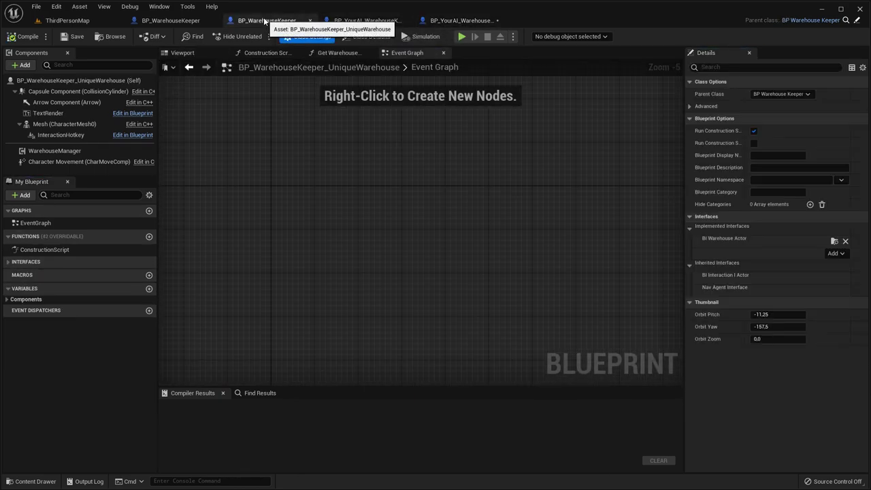
left_click(8, 262)
left_click(8, 272)
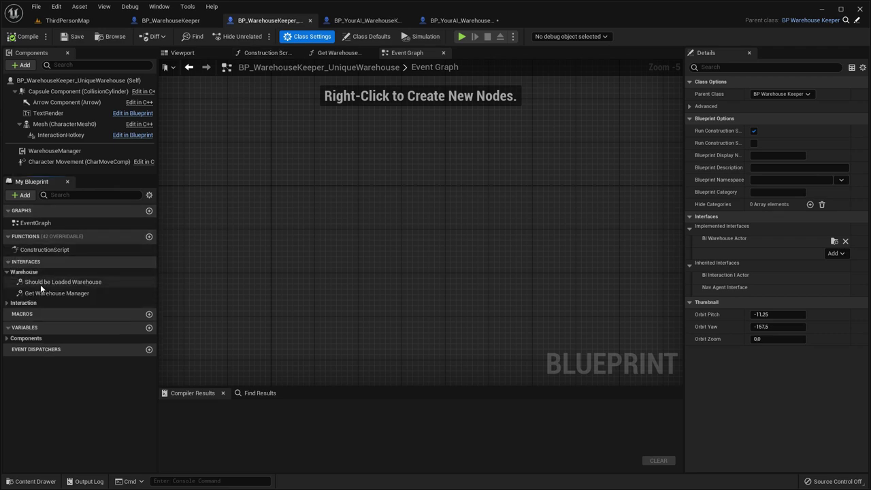
double_click(41, 282)
left_click_drag(527, 314, 237, 188)
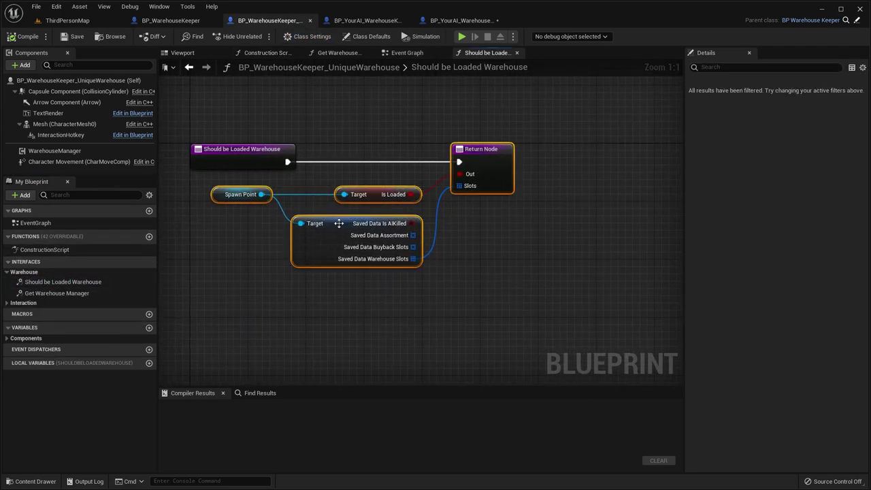
left_click(454, 20)
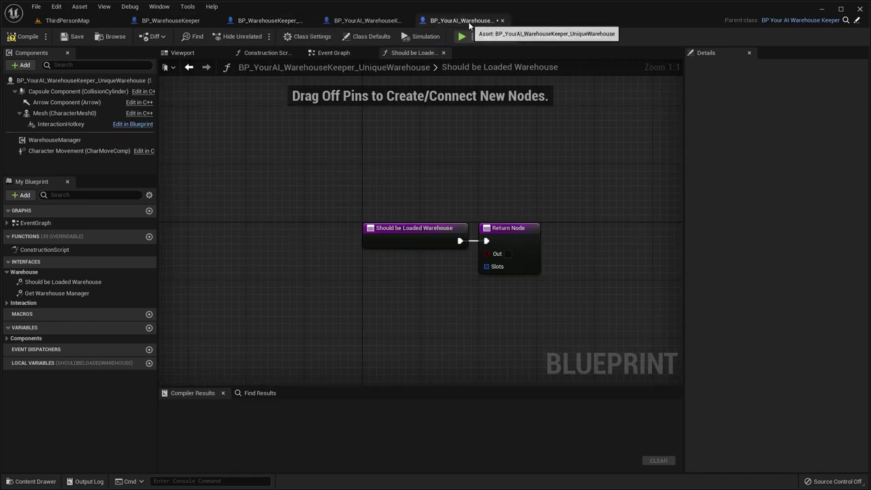
key("ctrl+v")
left_click_drag(476, 222, 432, 173)
left_click_drag(321, 178, 420, 183)
left_click(384, 179)
key("Delete")
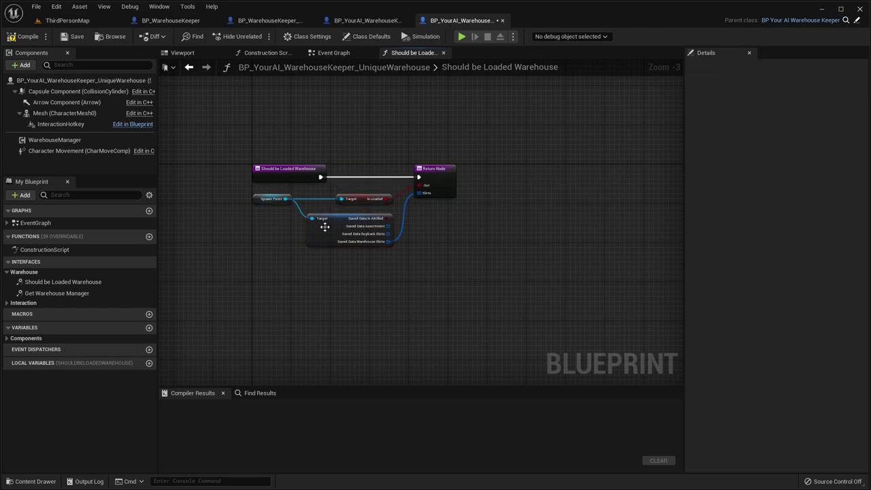
Step: Make Get Warehouse Manager return the WarehouseManager component in BP_YourAI_WarehouseKeeper_UniqueWarehouse, and compile the Blueprint
double_click(58, 293)
left_click_drag(54, 139, 480, 262)
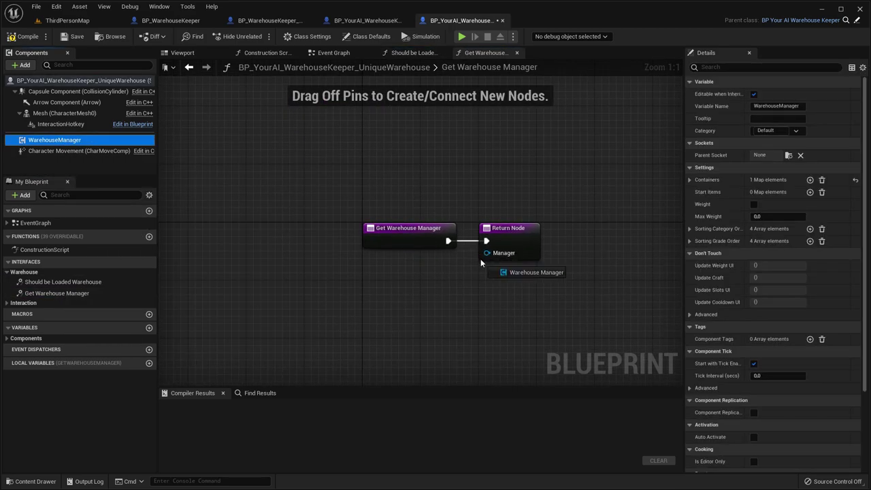
left_click_drag(73, 144, 501, 256)
left_click_drag(443, 257, 403, 272)
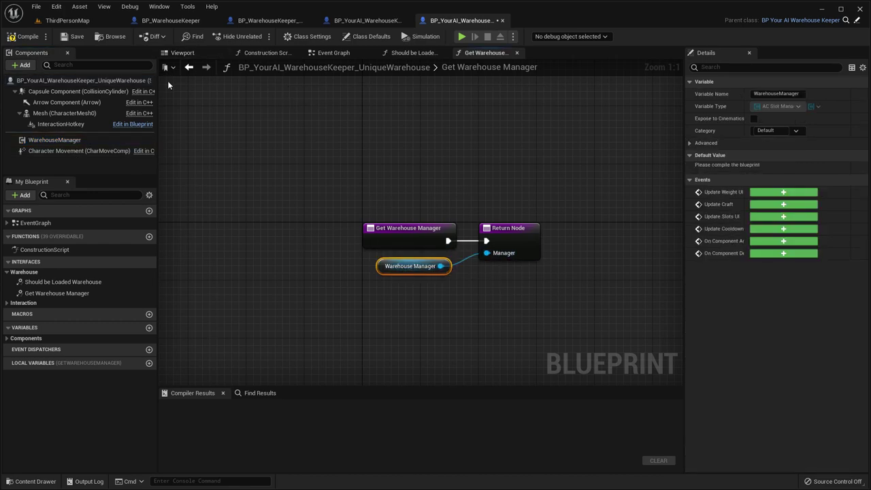
left_click(25, 36)
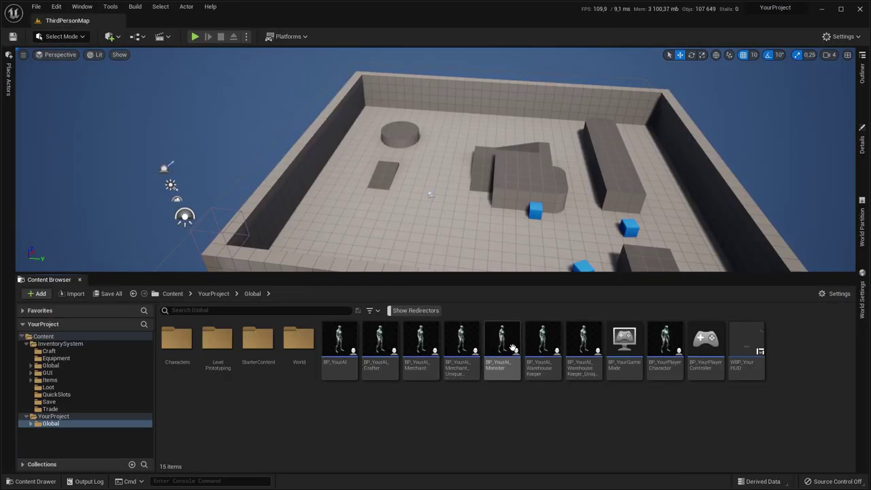
Step: Open BP_YourAI_Monster in the full Blueprint editor, and open BP_AI_M1 from the InventorySystem Global folder for reference
left_click(501, 340)
double_click(508, 342)
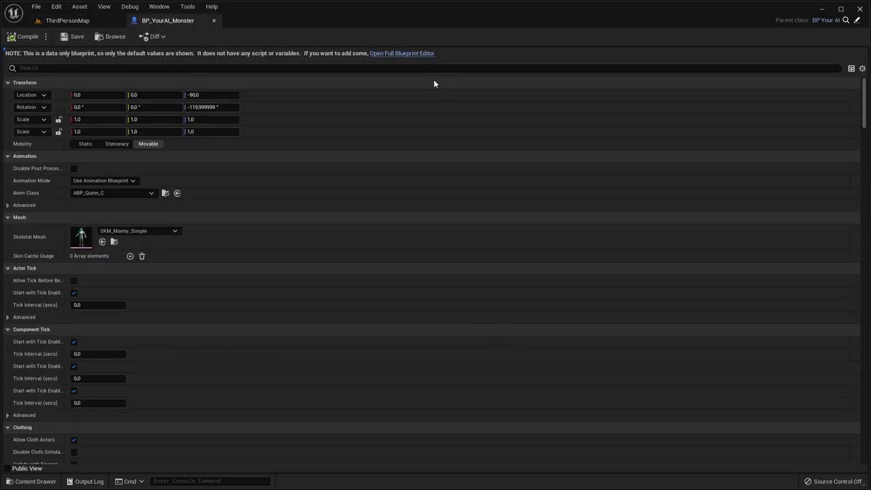
left_click(422, 56)
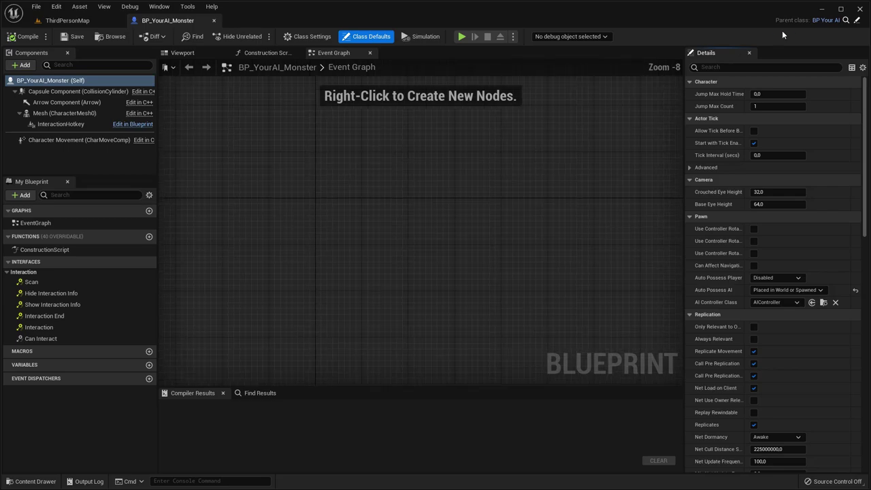
left_click(72, 21)
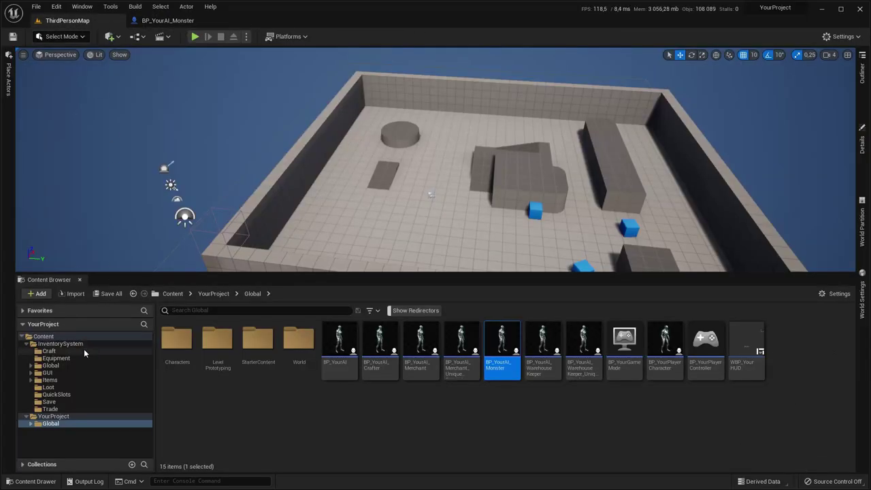
left_click(51, 365)
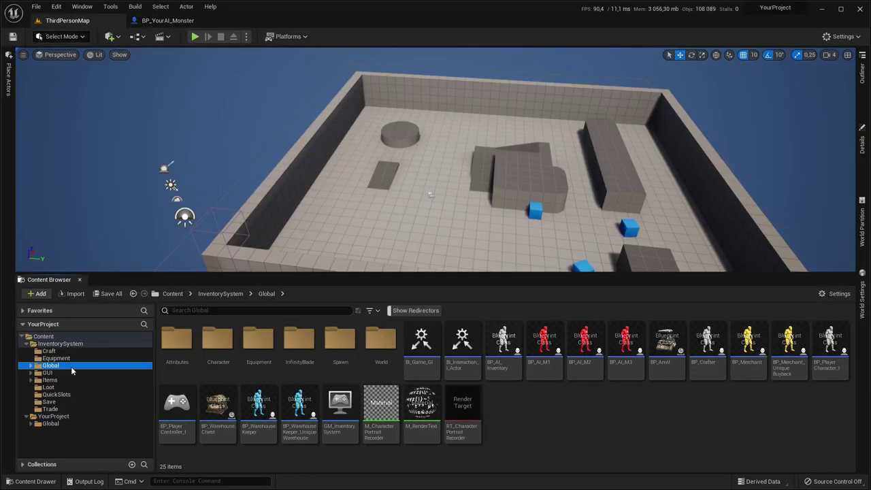
left_click(557, 357)
double_click(556, 357)
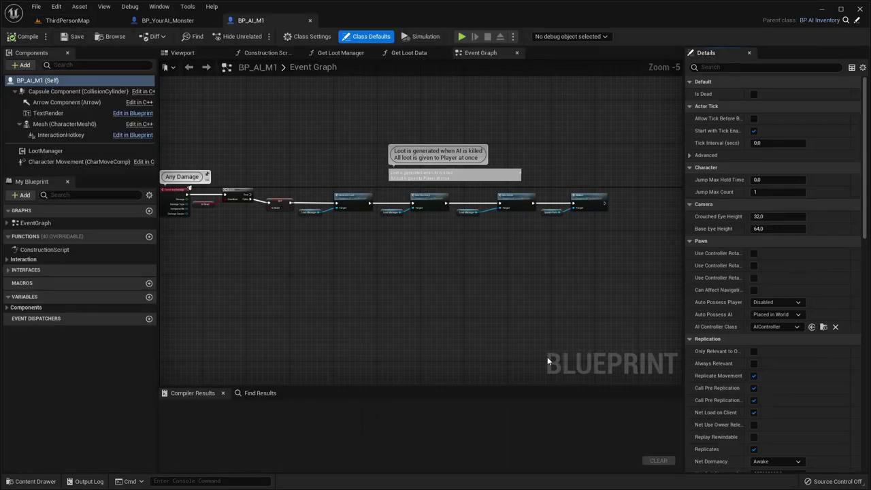
Step: Copy the LootManager component from BP_AI_M1 into BP_YourAI_Monster
left_click(46, 151)
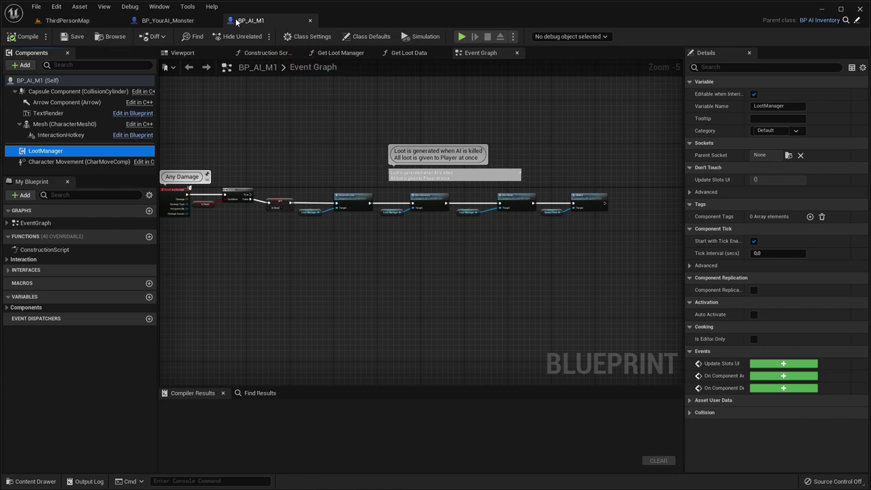
left_click(180, 20)
left_click_drag(170, 23, 274, 20)
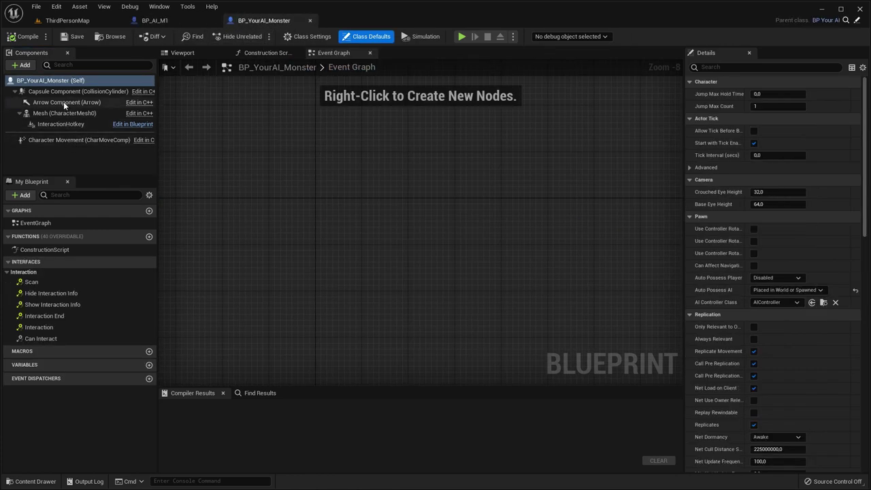
left_click(64, 83)
key("ctrl+v")
Step: Check the class settings of BP_AI_M1 and implement the BI_Loot_Actor interface in BP_YourAI_Monster
left_click(179, 22)
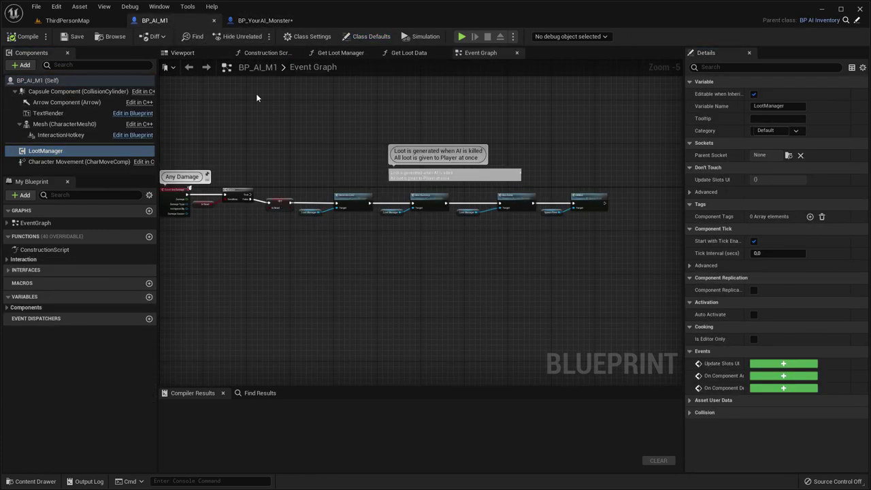
left_click(306, 36)
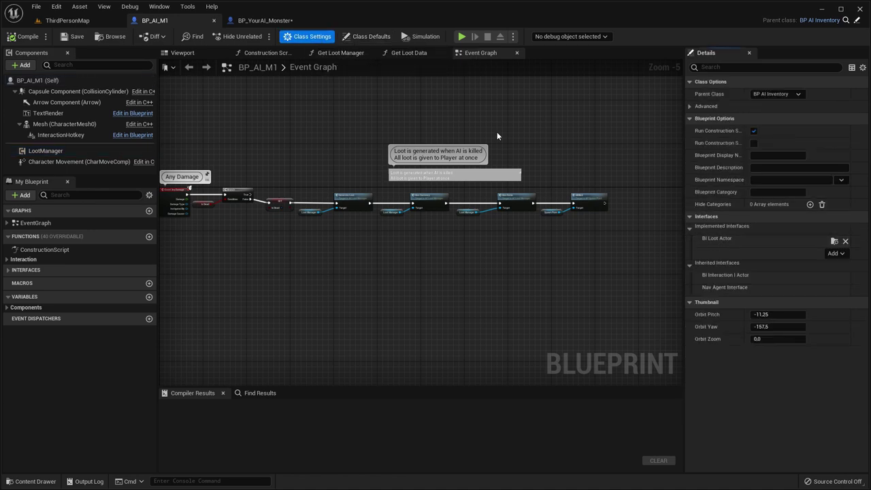
left_click(265, 21)
left_click(306, 36)
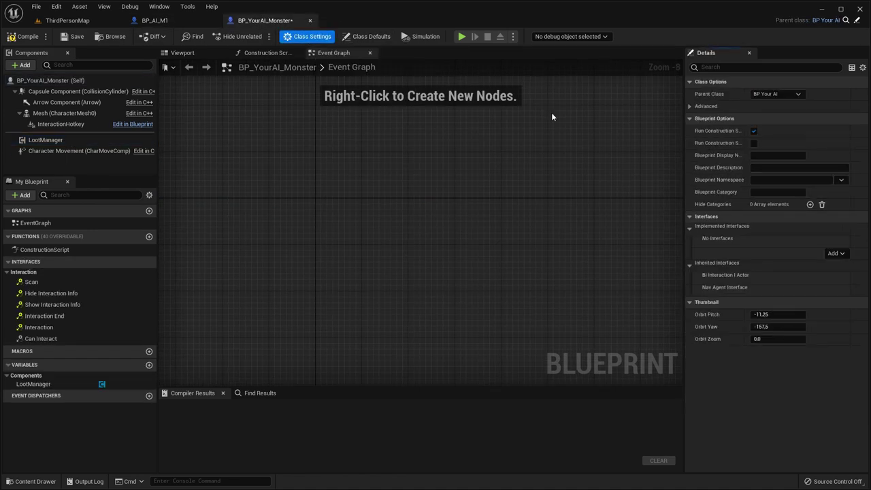
left_click(834, 254)
type("actor")
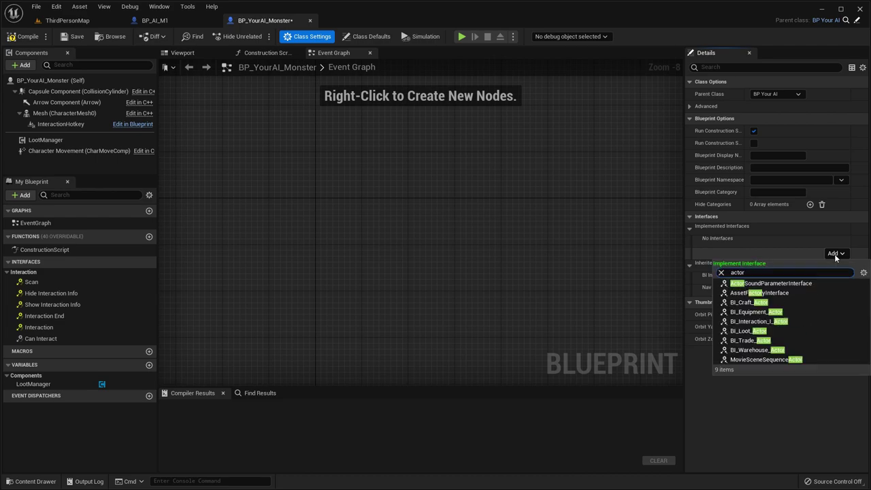
left_click(746, 329)
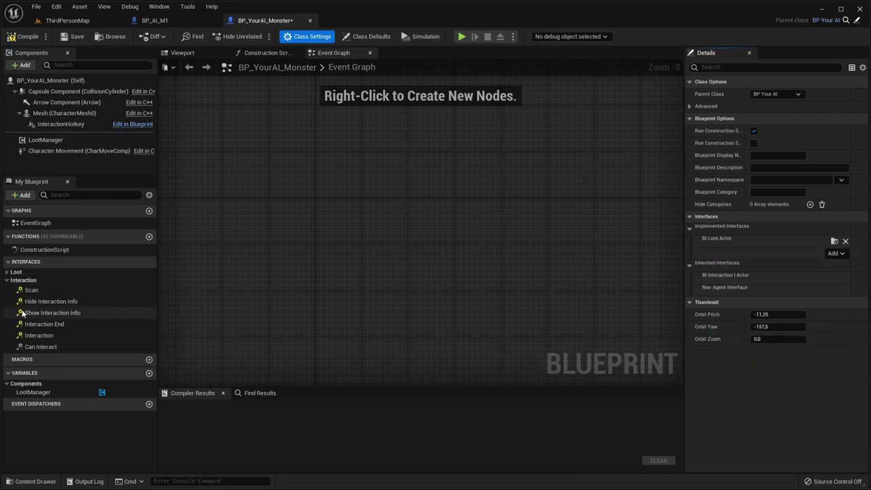
Step: Open the Get Loot Manager interface function in BP_YourAI_Monster and make it return the LootManager component
left_click(7, 272)
left_click(49, 282)
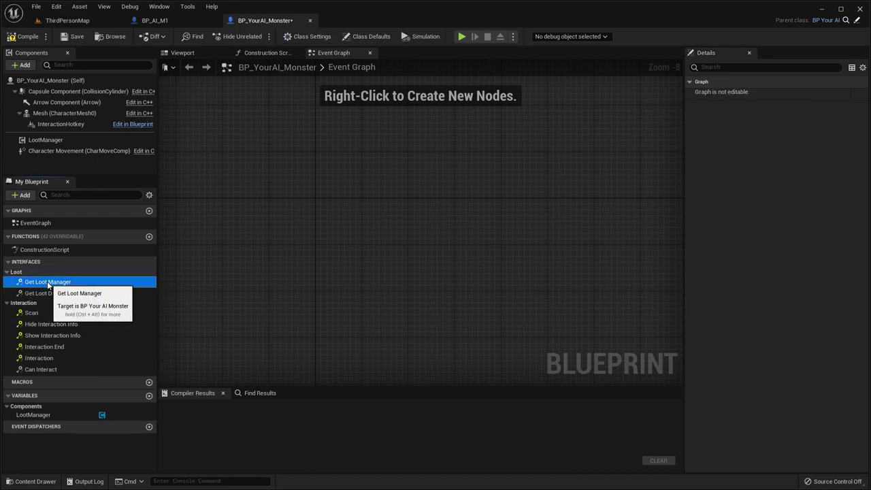
double_click(47, 282)
left_click_drag(45, 140, 441, 252)
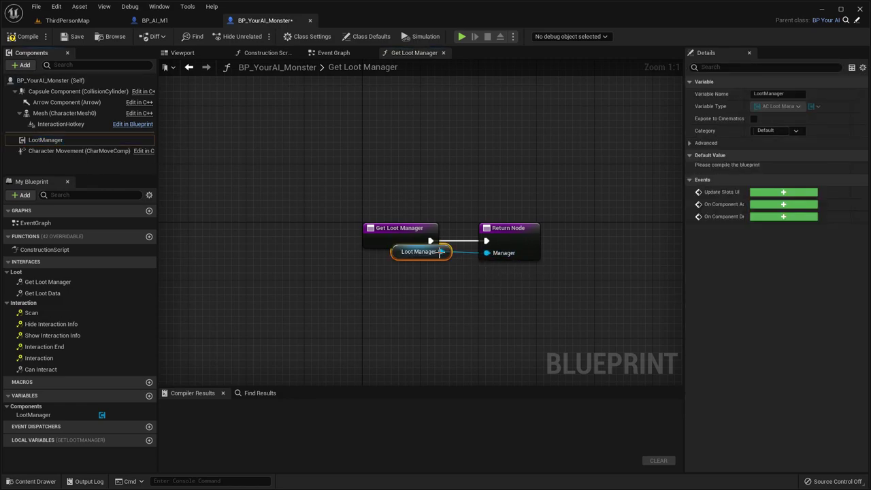
Step: Open the Get Loot Data function in BP_AI_M1 and copy its spawn point data nodes together with the Return Node
left_click(154, 20)
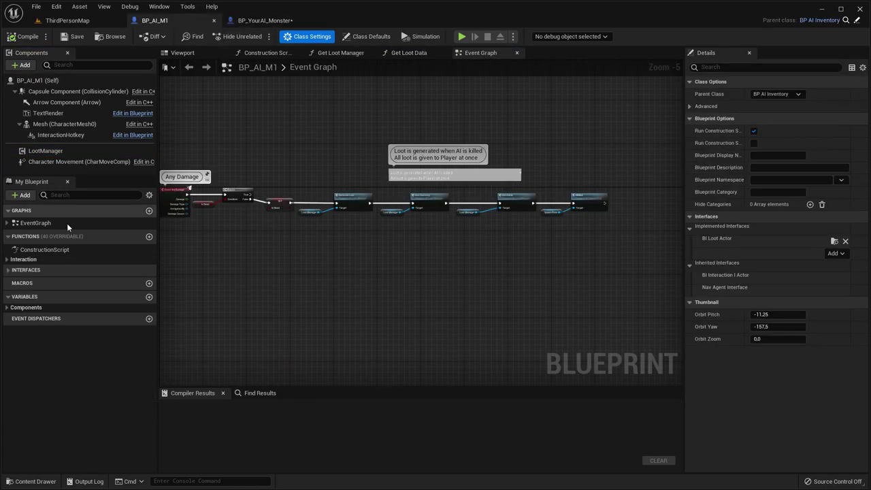
left_click(9, 259)
left_click(6, 281)
left_click(7, 292)
left_click(43, 312)
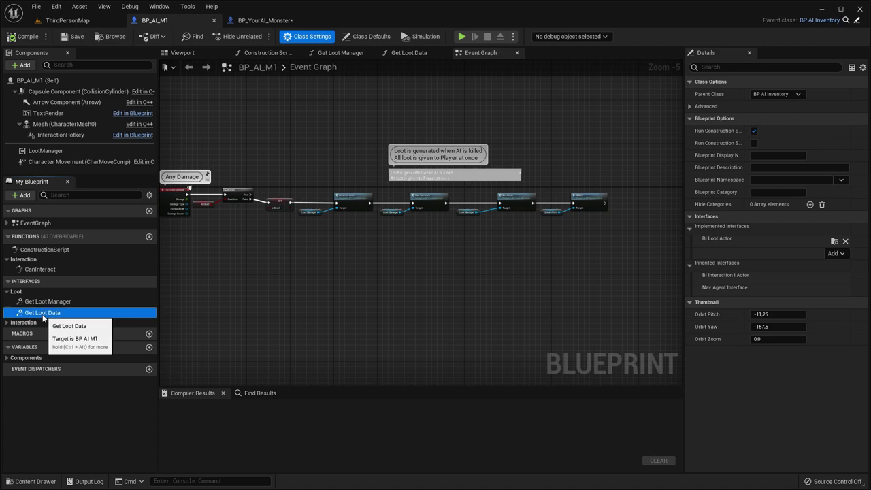
double_click(42, 313)
left_click_drag(371, 210, 348, 162)
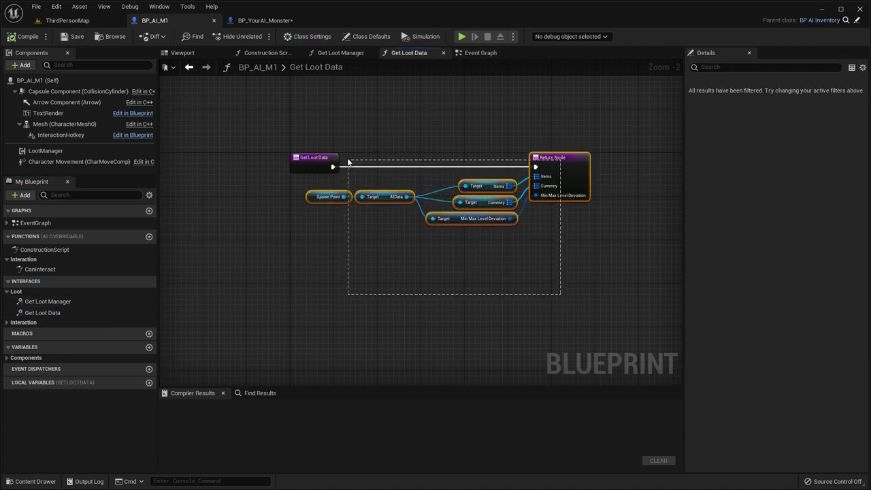
Step: Paste the copied nodes into Get Loot Data of BP_YourAI_Monster, connect the entry to the pasted Return Node and delete the original one
left_click(259, 19)
left_click(47, 292)
double_click(47, 292)
key("ctrl+v")
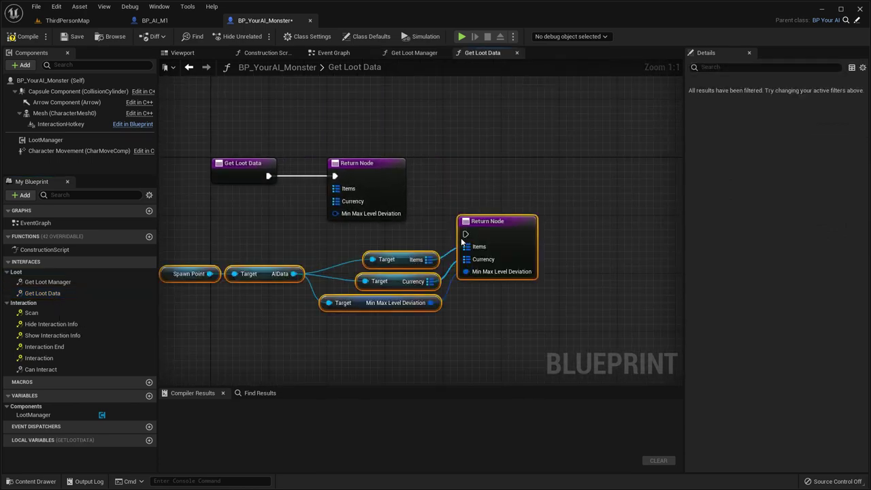
left_click_drag(463, 241, 506, 183)
left_click_drag(268, 175, 549, 170)
left_click(370, 181)
key("Delete")
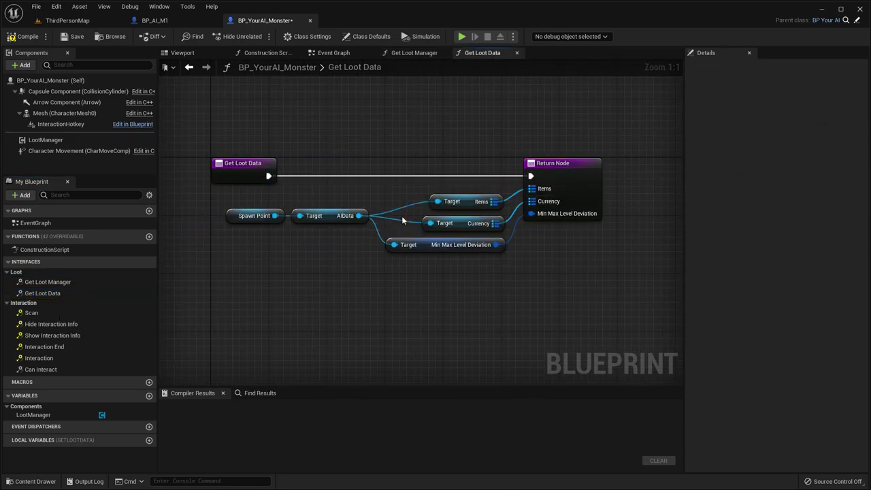
Step: Compile and save BP_YourAI_Monster, and implement its Can Interact interface function with the default output
scroll(400, 218, "down", 3)
left_click(17, 39)
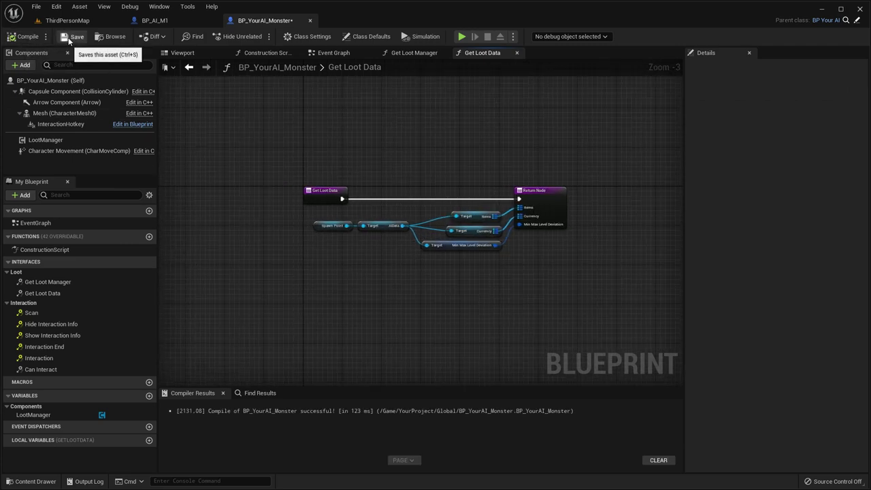
double_click(64, 369)
left_click(8, 260)
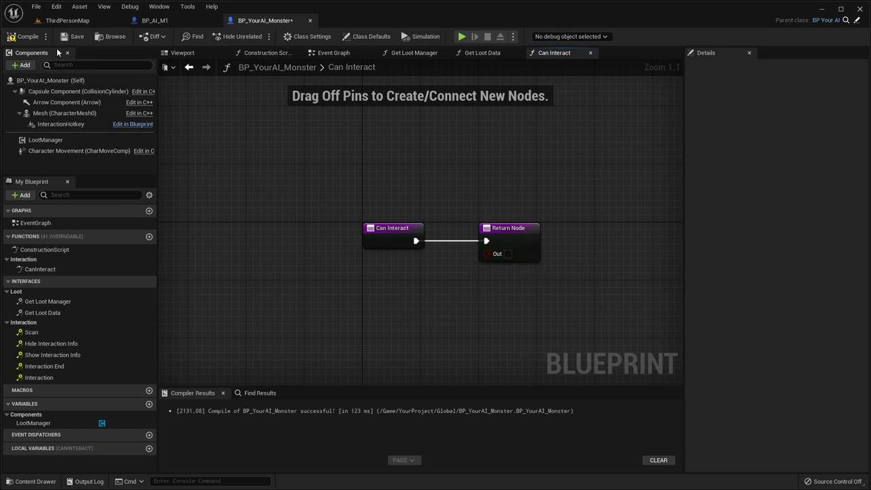
Step: Open BP_AI_M2 and BP_AI_M3 from the InventorySystem Global folder for reference
left_click(68, 20)
left_click(585, 343)
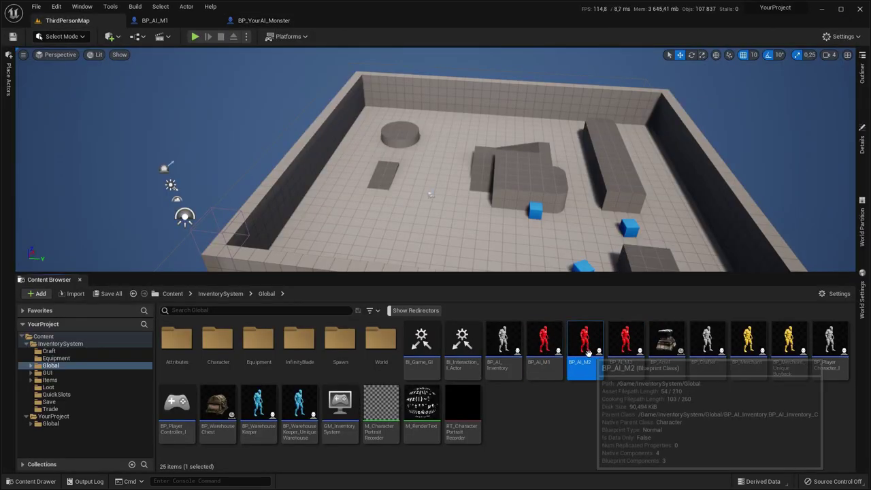
double_click(588, 352)
left_click(68, 21)
left_click(624, 340)
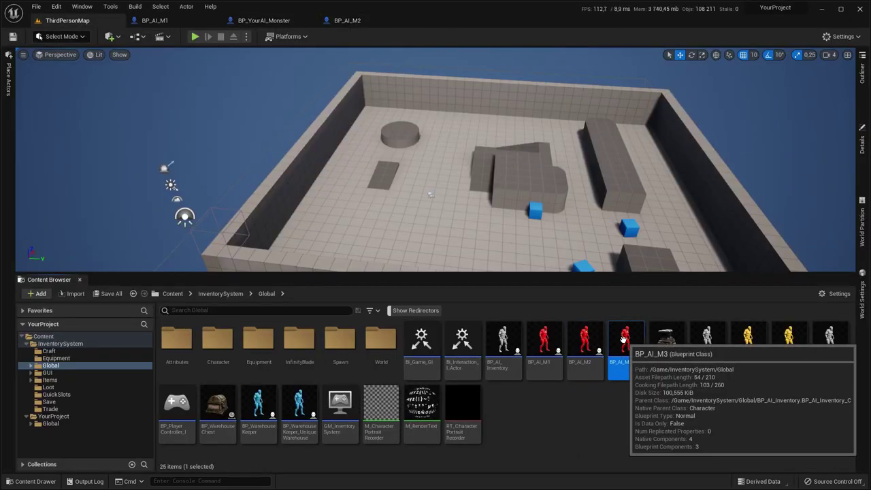
double_click(624, 340)
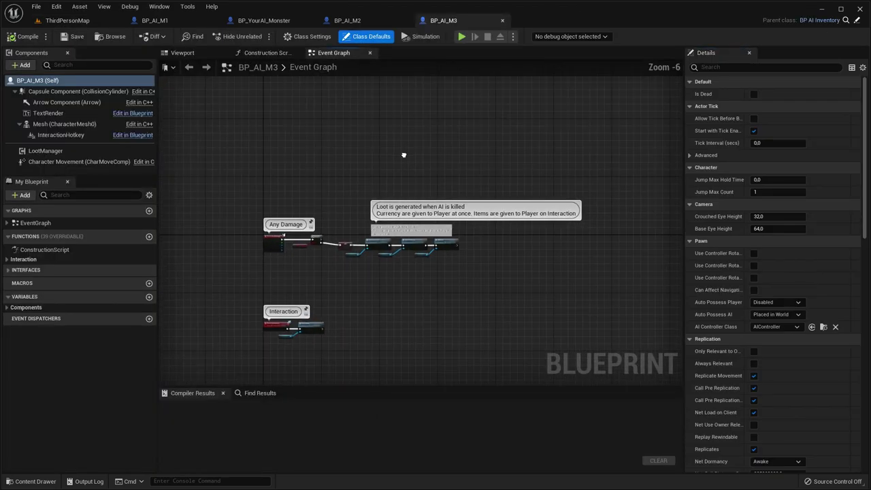
Step: Compare the loot handling in the Event Graphs of BP_AI_M1, BP_AI_M2 and BP_AI_M3
left_click(154, 21)
double_click(53, 221)
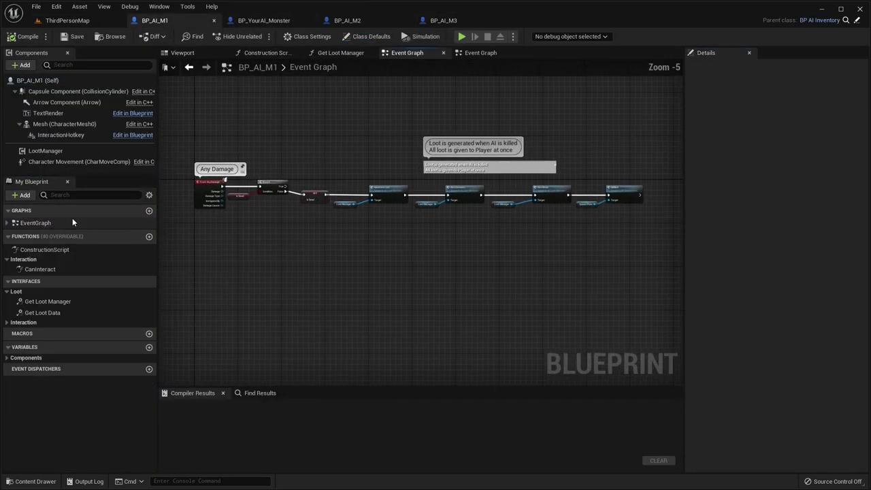
left_click(347, 20)
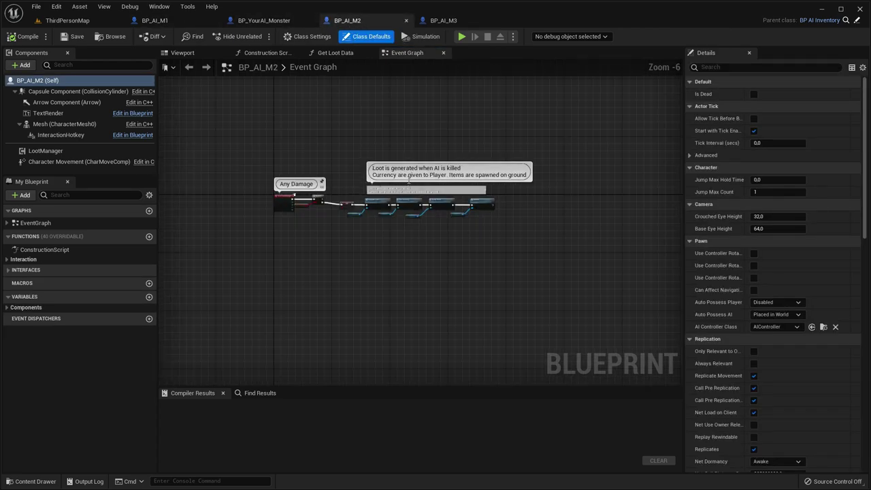
left_click(444, 20)
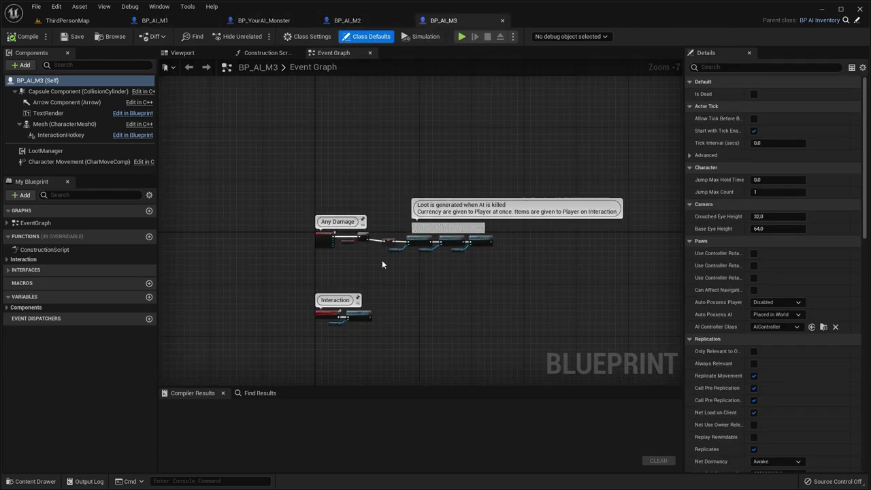
right_click_drag(393, 269, 340, 234)
left_click(155, 20)
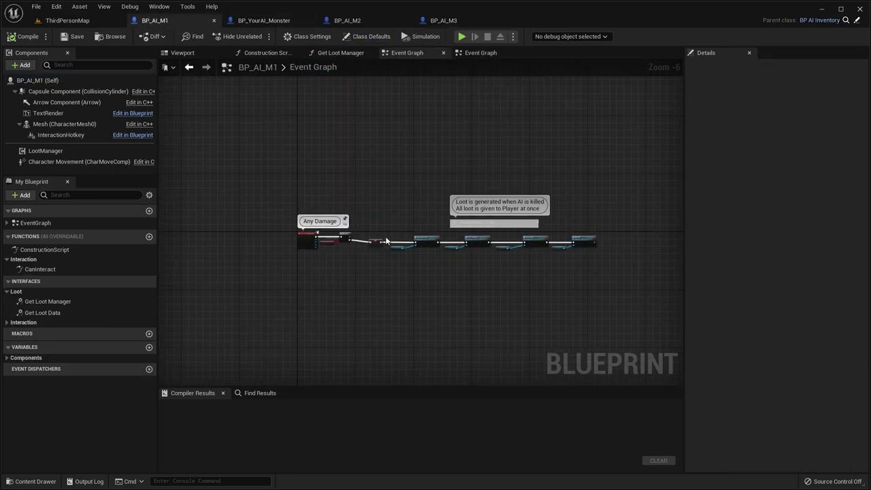
scroll(502, 221, "up", 1)
scroll(479, 254, "down", 1)
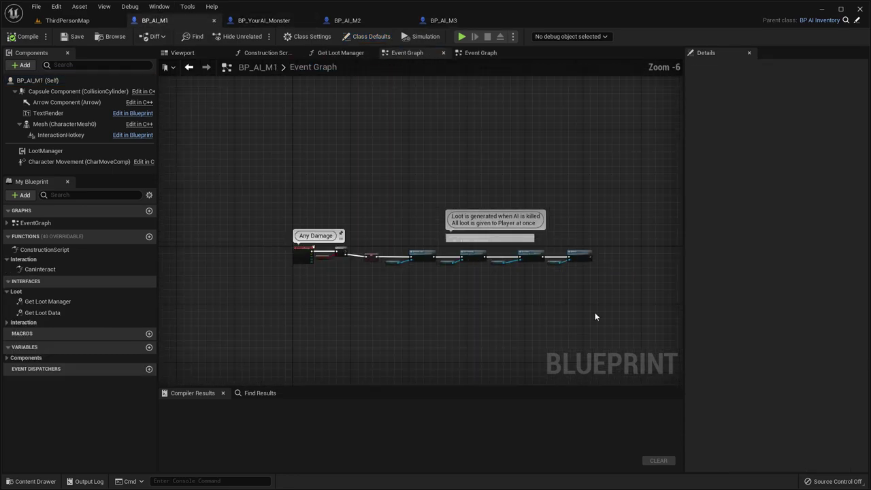
Step: Copy the Any Damage loot nodes from BP_AI_M1's Event Graph into the Event Graph of BP_YourAI_Monster
left_click_drag(604, 321, 296, 205)
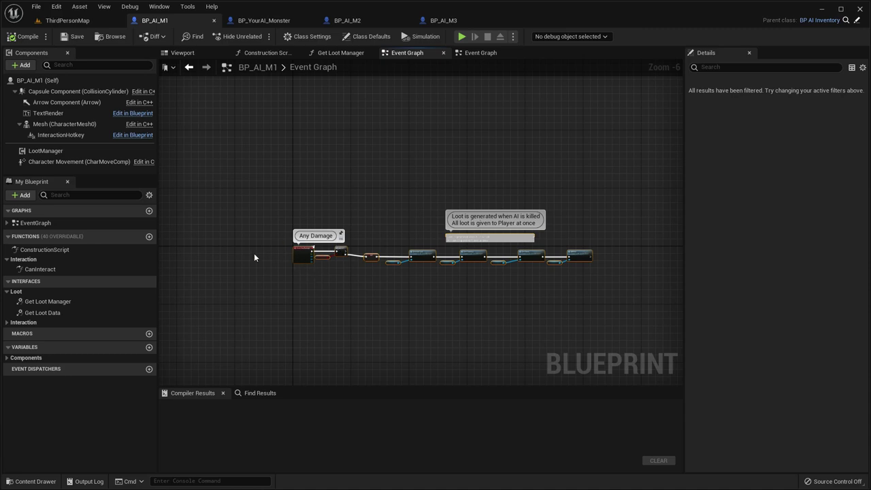
double_click(54, 270)
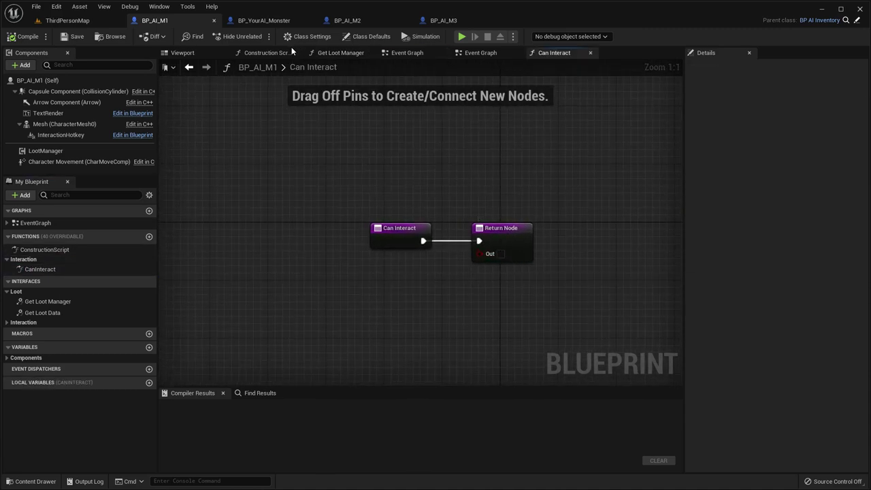
left_click(265, 21)
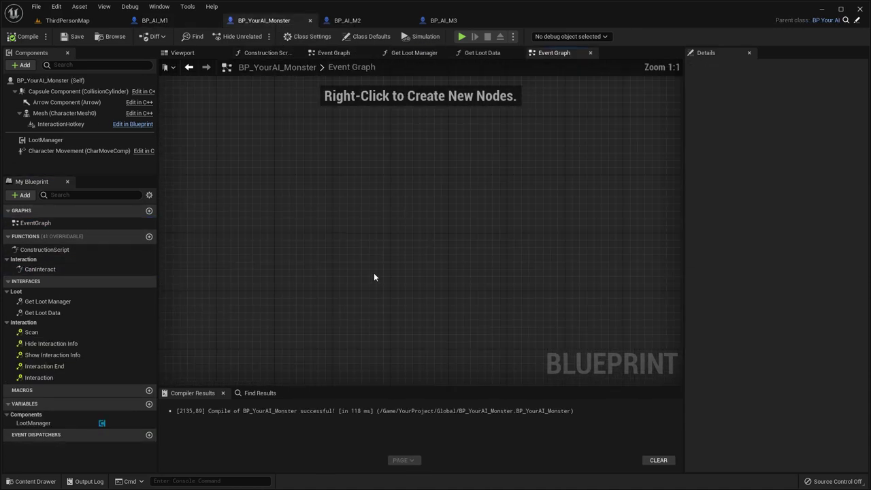
scroll(381, 238, "down", 1)
key("ctrl+v")
left_click_drag(325, 214, 466, 174)
Step: Create the missing IsDead variable in BP_YourAI_Monster from the pasted SET node
scroll(385, 174, "up", 3)
right_click(417, 176)
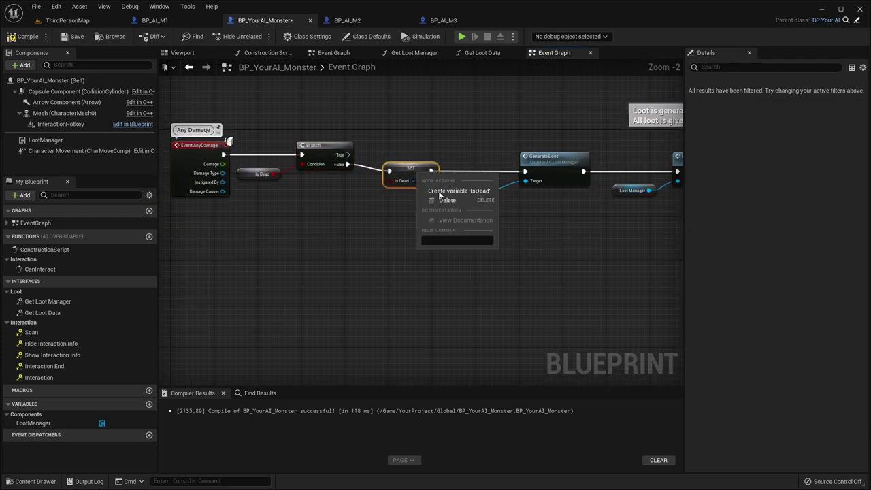
left_click(440, 193)
Step: Add a Destroy Actor node after AIKilled at the end of the Any Damage chain, and compile and save BP_YourAI_Monster
scroll(390, 246, "down", 2)
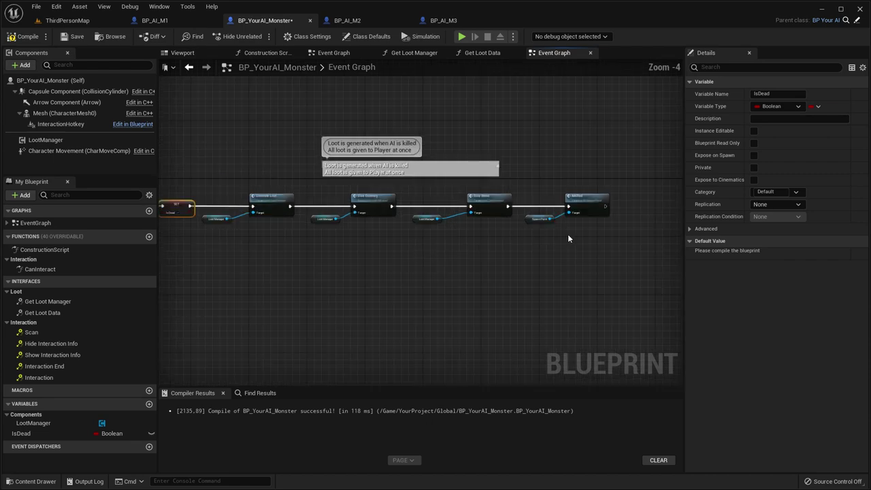
right_click_drag(618, 235, 439, 227)
scroll(421, 221, "up", 1)
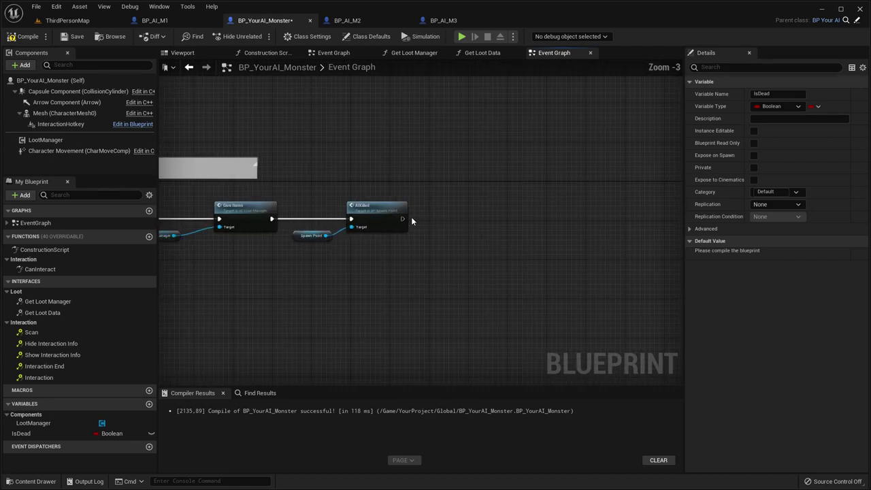
left_click_drag(402, 219, 444, 234)
type("DESTR")
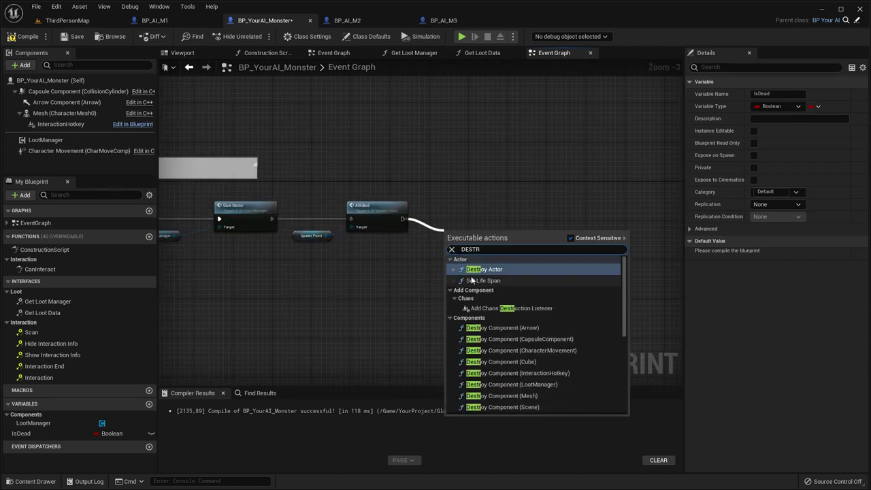
key("Return")
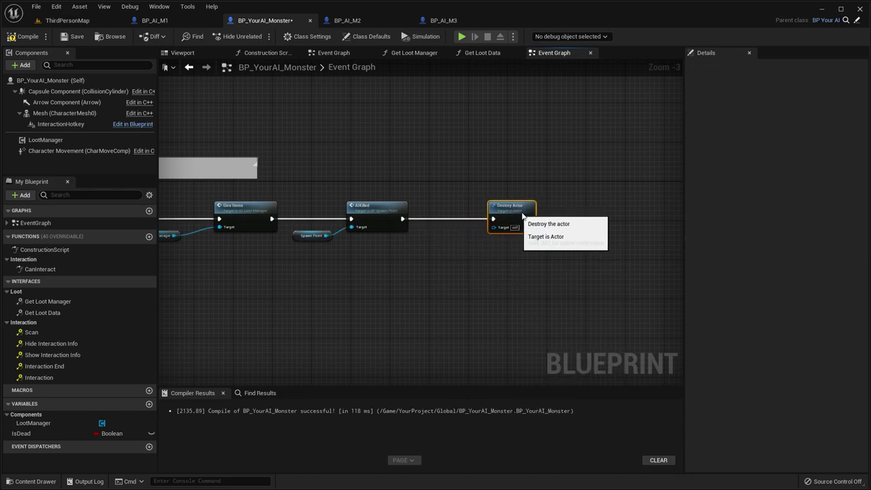
scroll(409, 181, "down", 2)
scroll(409, 181, "down", 2)
right_click_drag(405, 132, 508, 160)
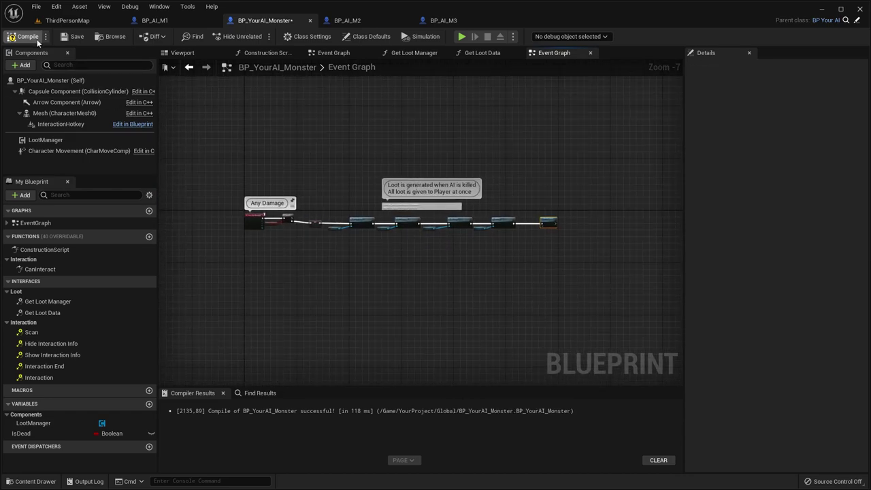
left_click(72, 36)
Step: Examine the Can Interact function and Event Graph of BP_AI_M3 for the version where items are given on interaction
left_click(439, 20)
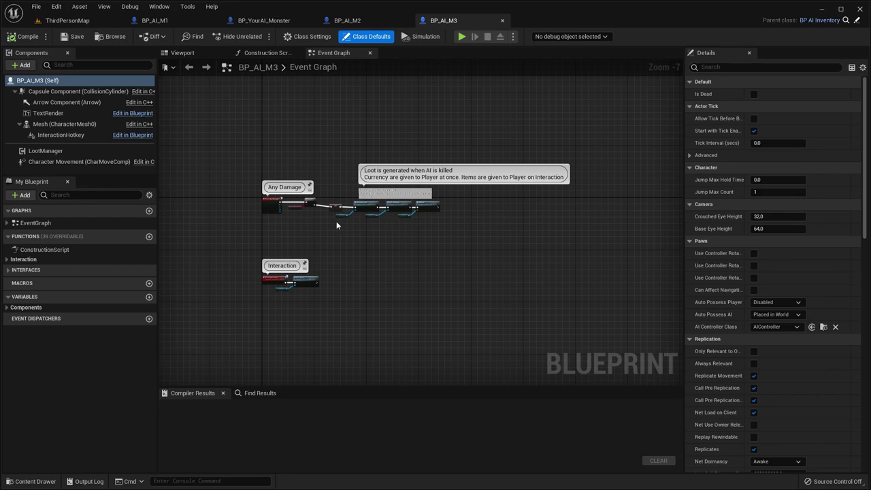
left_click(7, 259)
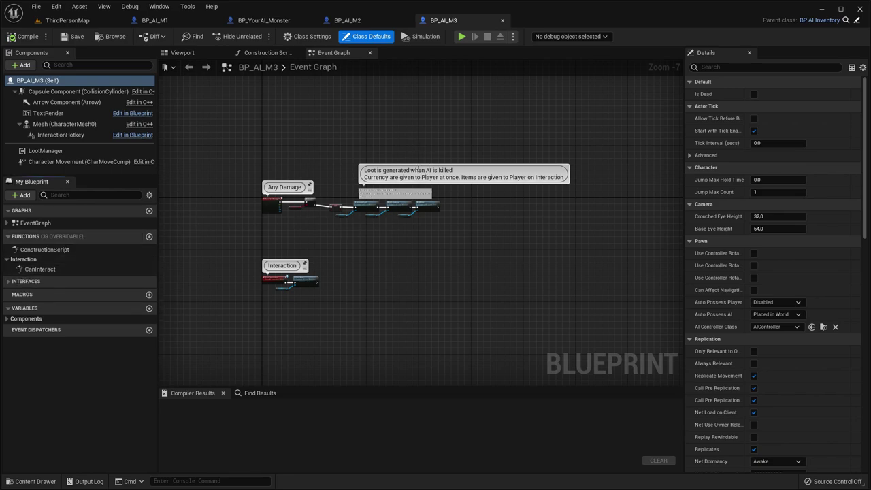
double_click(64, 270)
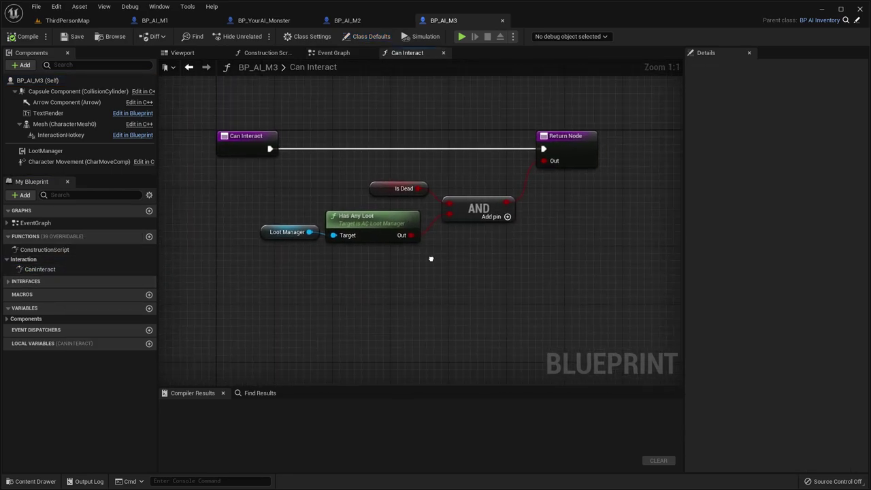
double_click(56, 227)
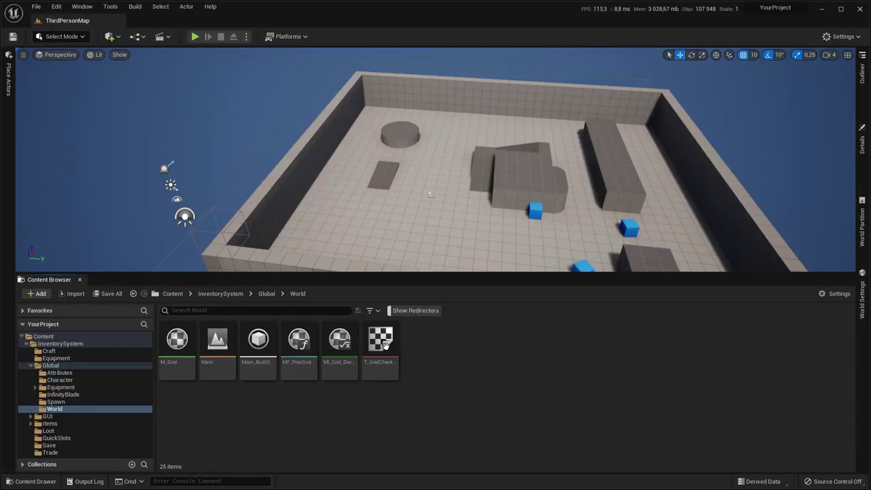
Step: Open the Main map from the World folder, set its GameMode Override to BP_YourGameMode and save the level
double_click(218, 347)
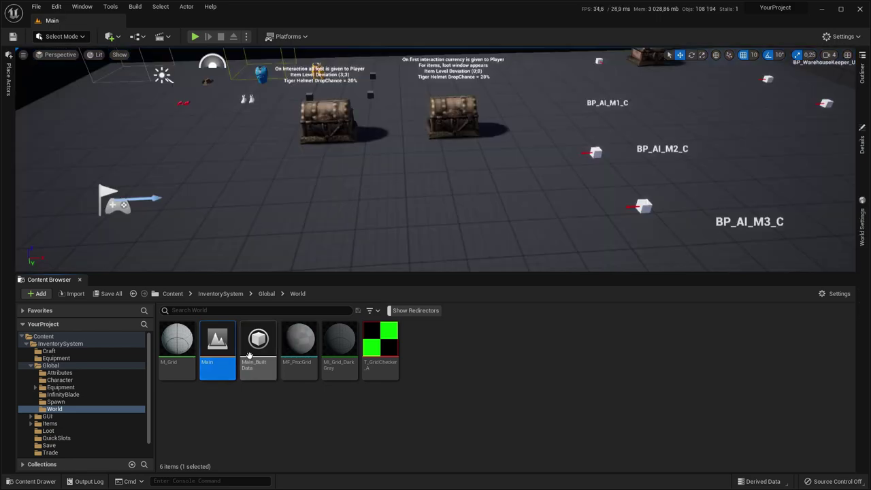
left_click(861, 217)
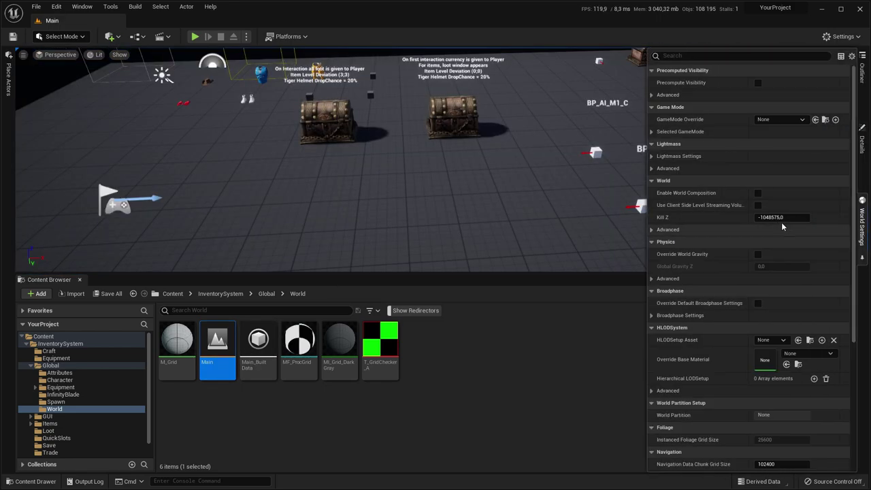
left_click(769, 121)
left_click(787, 161)
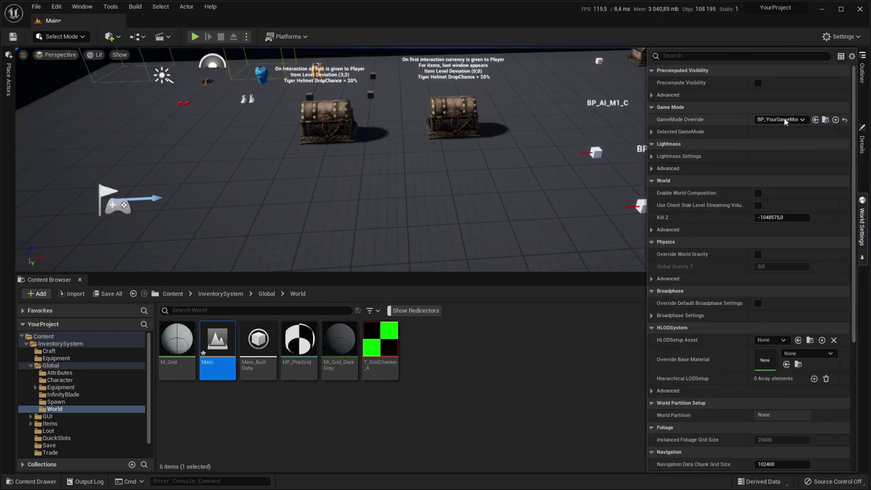
left_click(12, 37)
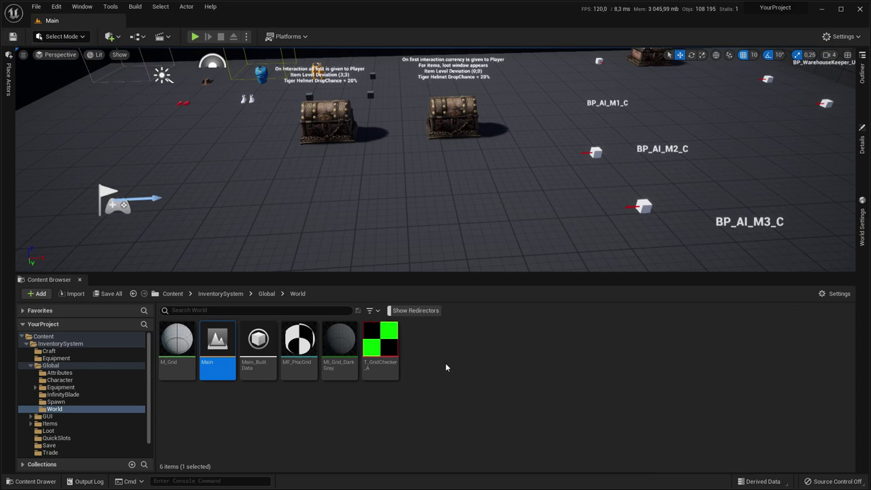
Step: Assign BP_YourAI_WarehouseKeeper as the AI class of the spawn point next to the Global Warehouse chest
right_click_drag(430, 237, 574, 218)
key("w")
right_click_drag(404, 178, 404, 178)
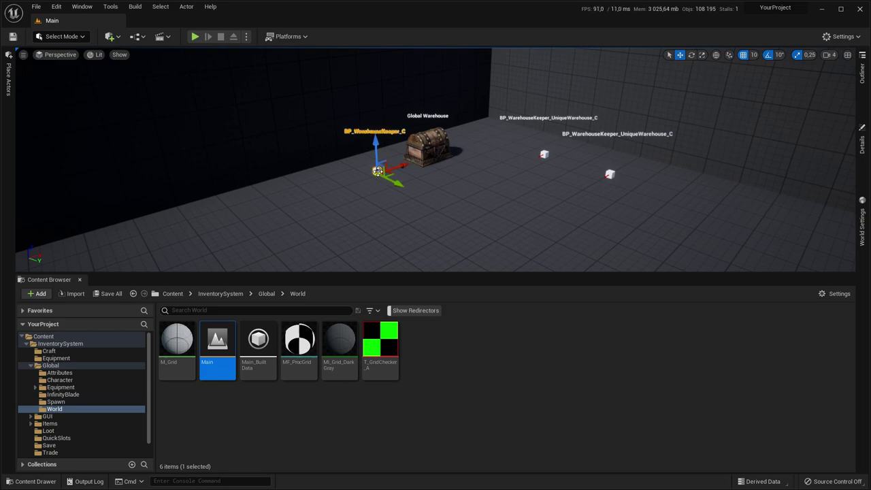
left_click(862, 143)
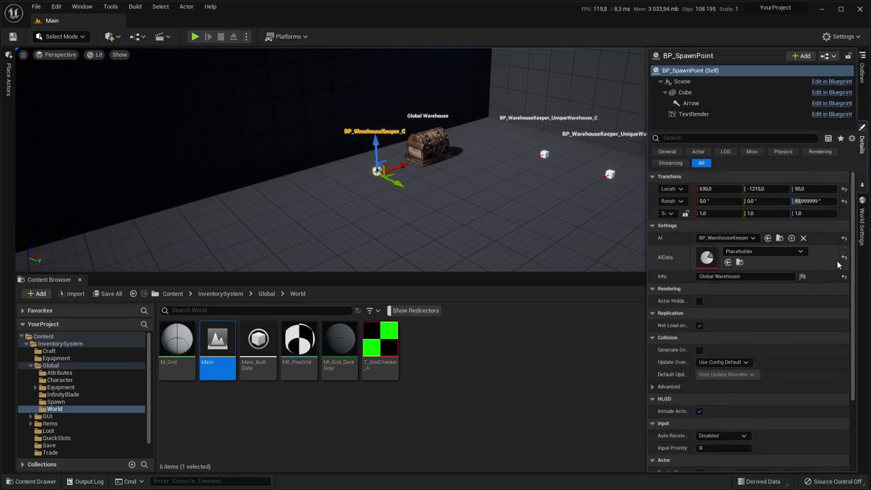
left_click(725, 238)
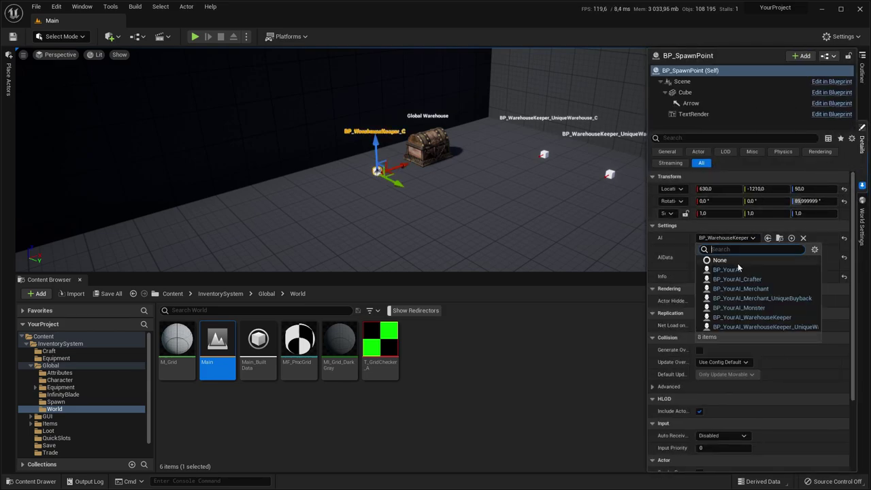
left_click(750, 317)
Step: Change the AI class of both unique warehouse keeper spawn points to BP_YourAI_WarehouseKeeper_UniqueWarehouse
right_click_drag(505, 199, 504, 199)
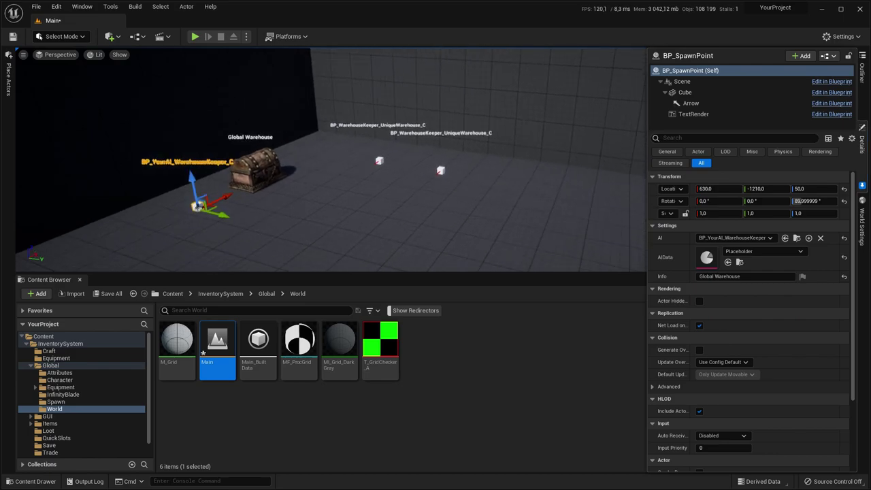
left_click(440, 169, "ctrl")
left_click(740, 167)
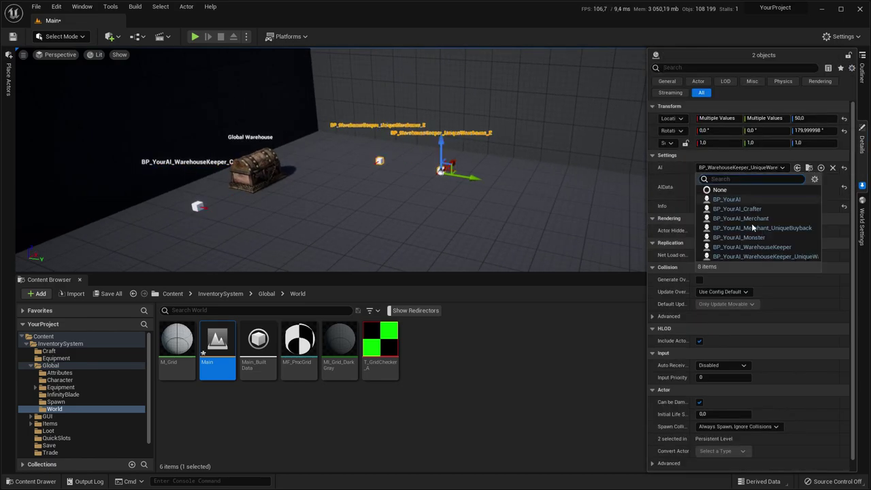
left_click(751, 256)
Step: Change the AI class of the two crafter spawn points near the anvil to BP_YourAI_Crafter
right_click_drag(477, 204, 476, 204)
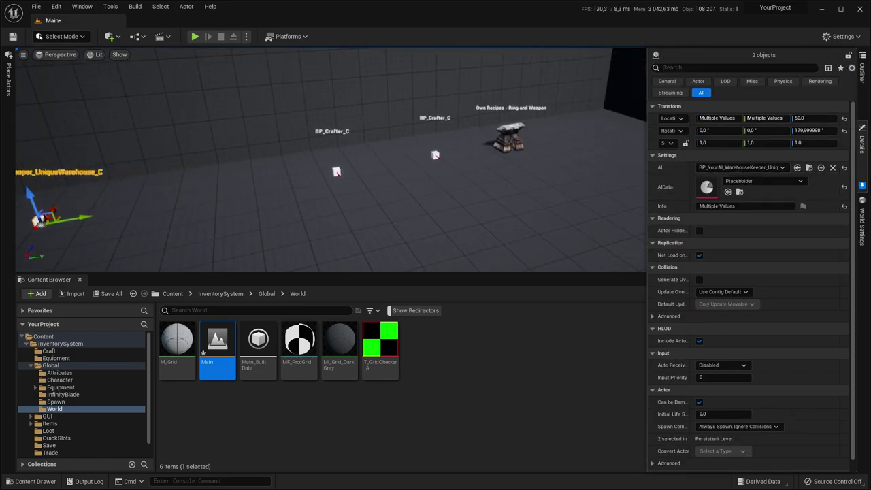
left_click(416, 161)
left_click(336, 171)
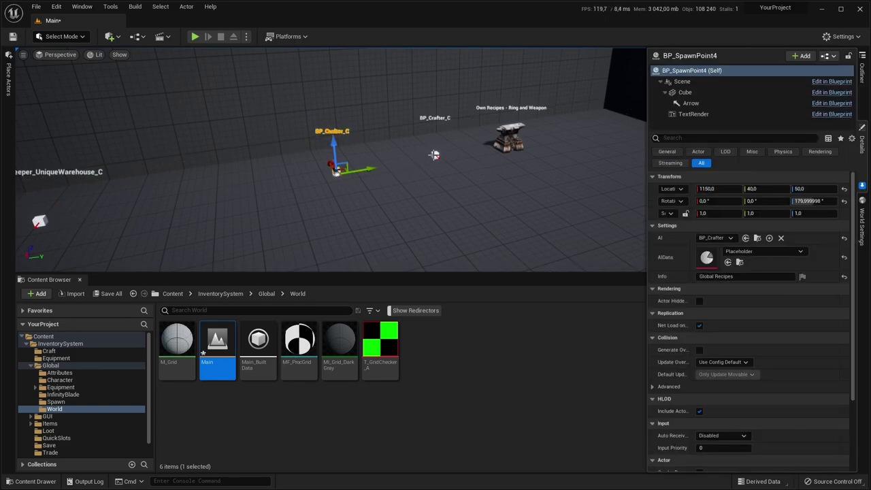
left_click(435, 155, "ctrl")
left_click(721, 168)
left_click(736, 209)
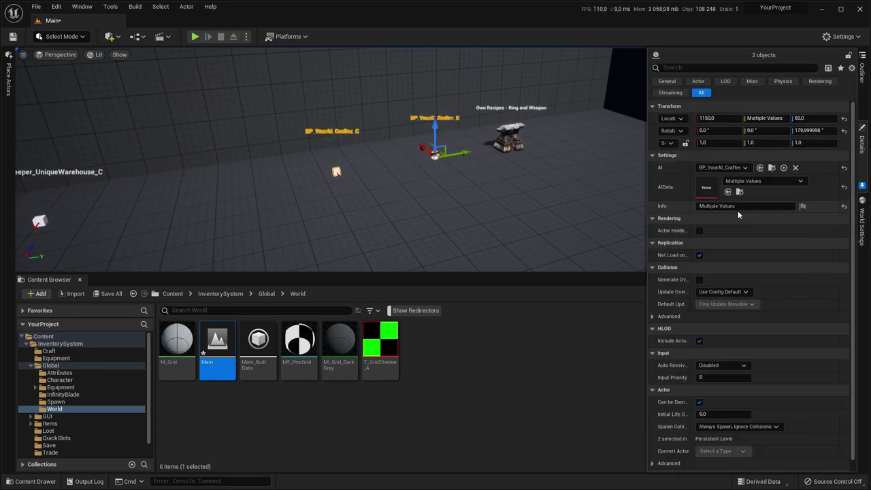
Step: Set the AI class of the two regular merchant spawn points to BP_YourAI_Merchant
right_click_drag(360, 189, 359, 188)
left_click(346, 189)
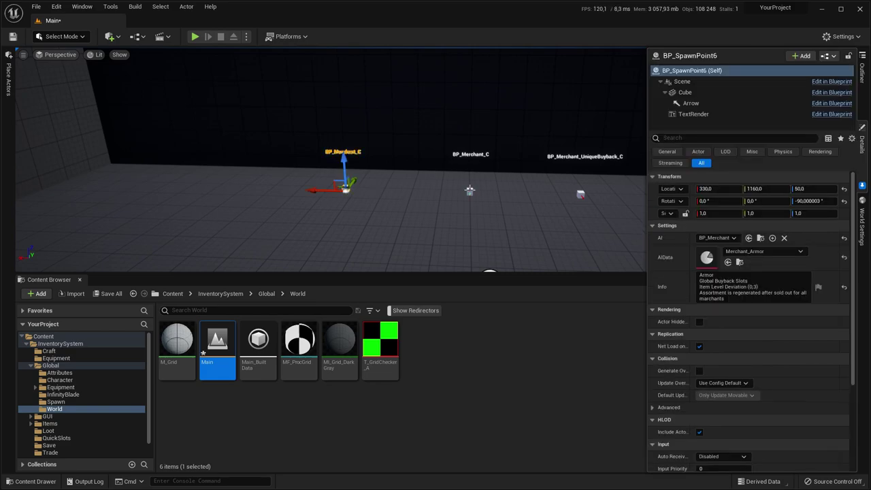
left_click(469, 190, "ctrl")
left_click(717, 167)
left_click(746, 220)
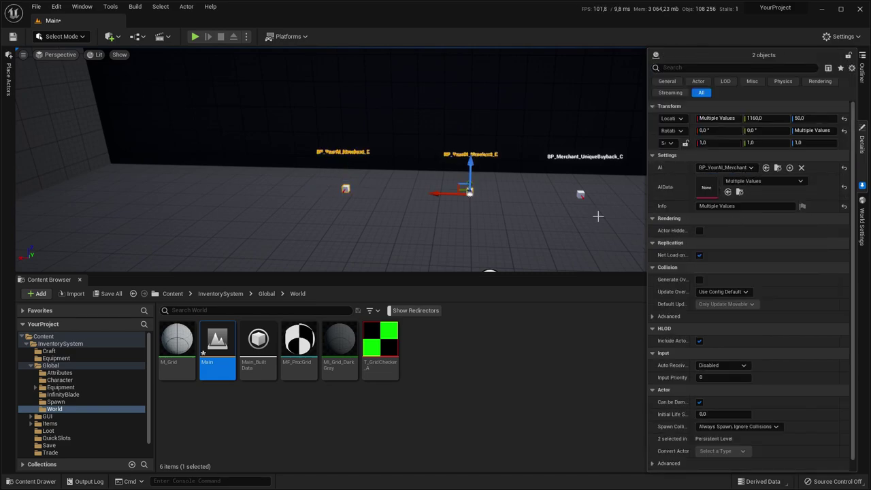
Step: Set the AI class of the two unique-buyback merchant spawn points to BP_YourAI_Merchant_UniqueBuyback
right_click_drag(443, 199, 443, 198)
left_click(396, 178)
left_click(481, 167, "ctrl")
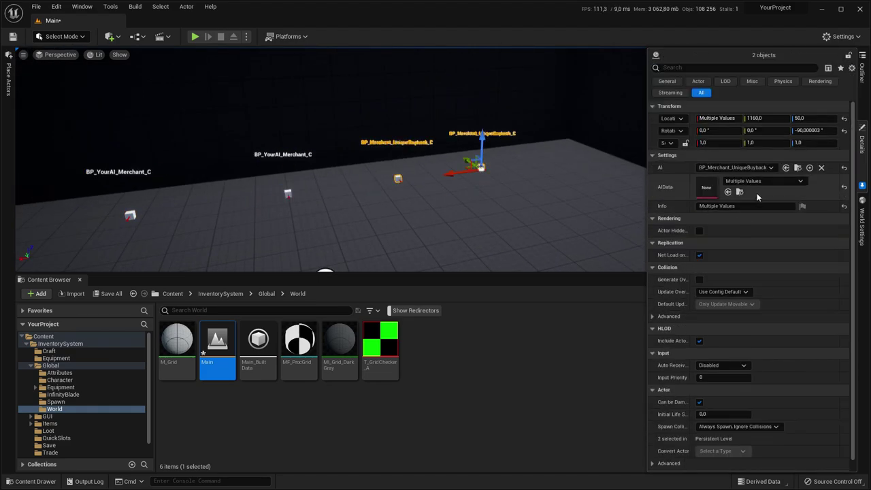
left_click(734, 168)
left_click(757, 229)
Step: Select the BP_AI_M1, BP_AI_M2 and BP_AI_M3 spawn points together and set their AI class to BP_YourAI_Monster
right_click_drag(508, 212, 509, 213)
left_click(397, 190)
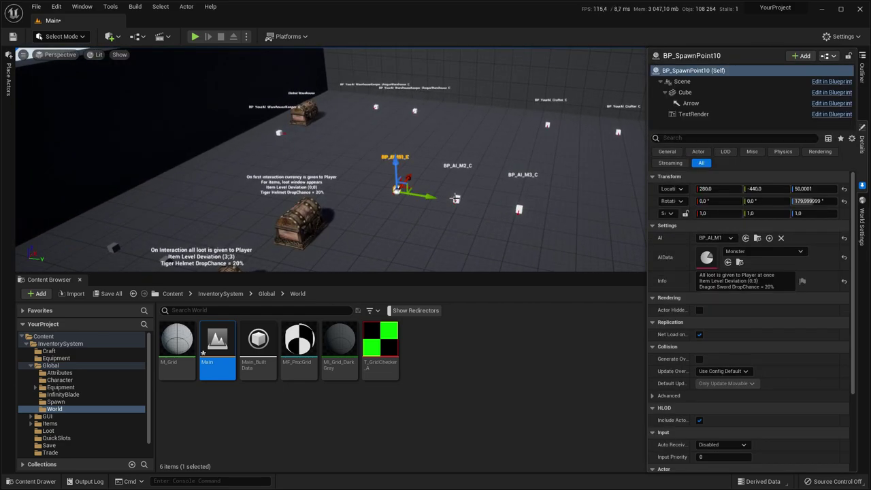
left_click(455, 199, "ctrl")
left_click(735, 167)
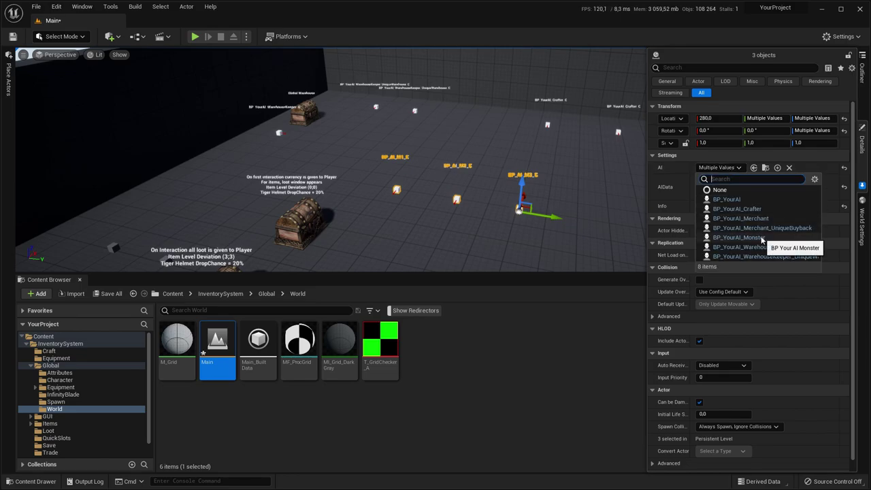
left_click(761, 238)
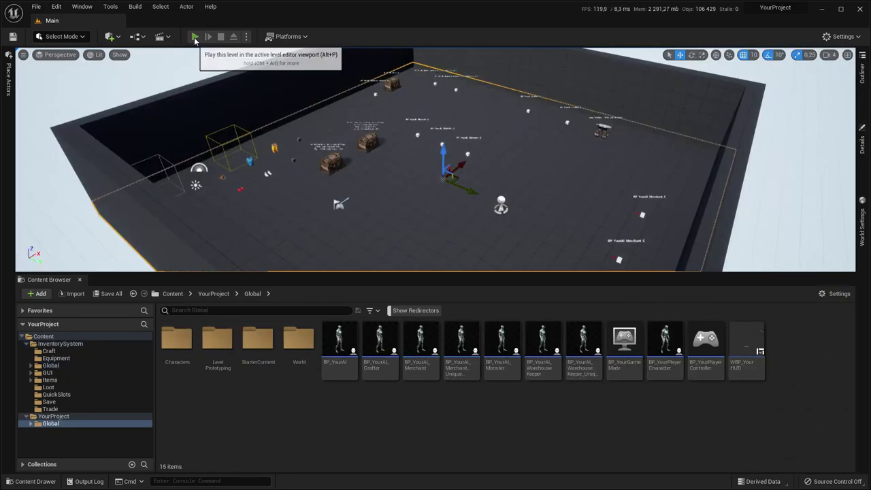
Step: Play the level and equip the character from the inventory with armor pieces, pants, shoes, two melee weapons and the bow
left_click(194, 38)
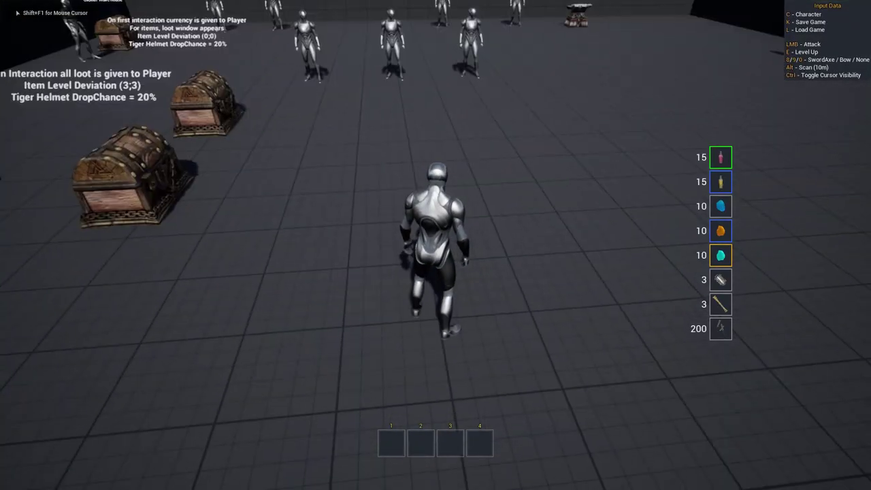
key("i")
right_click(580, 90)
right_click(576, 93)
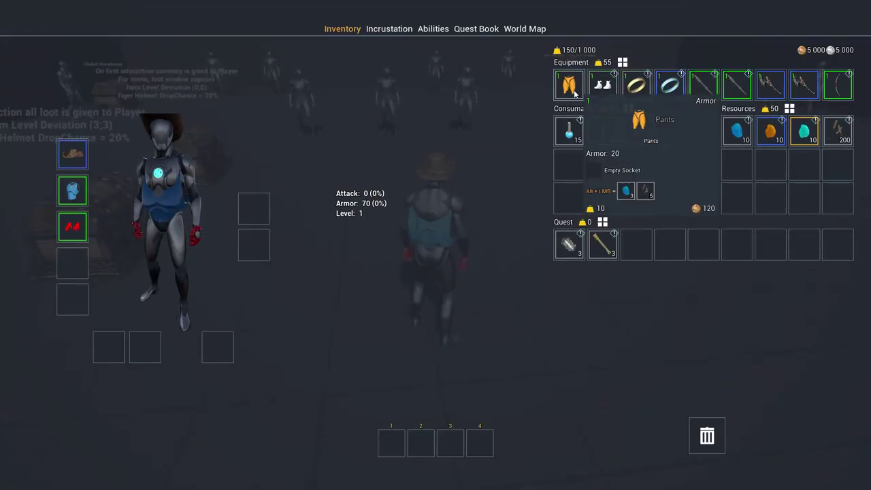
right_click(602, 85)
right_click(703, 85)
right_click(765, 85)
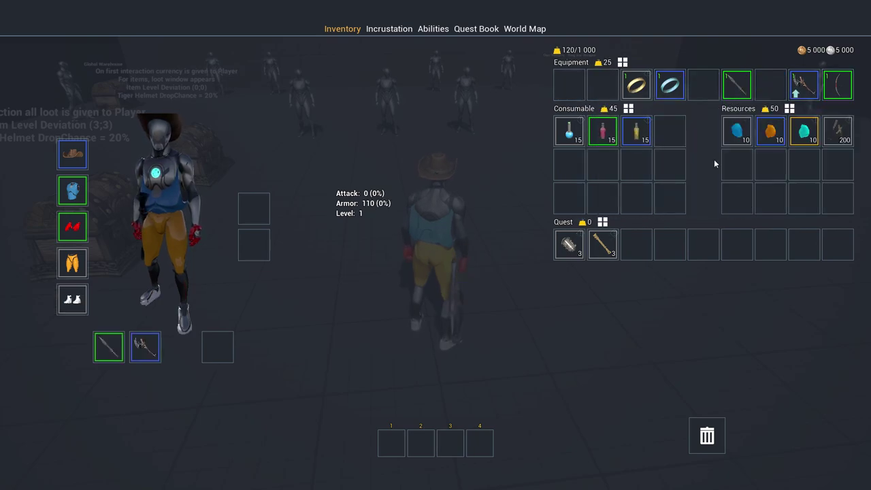
right_click(837, 85)
key("i")
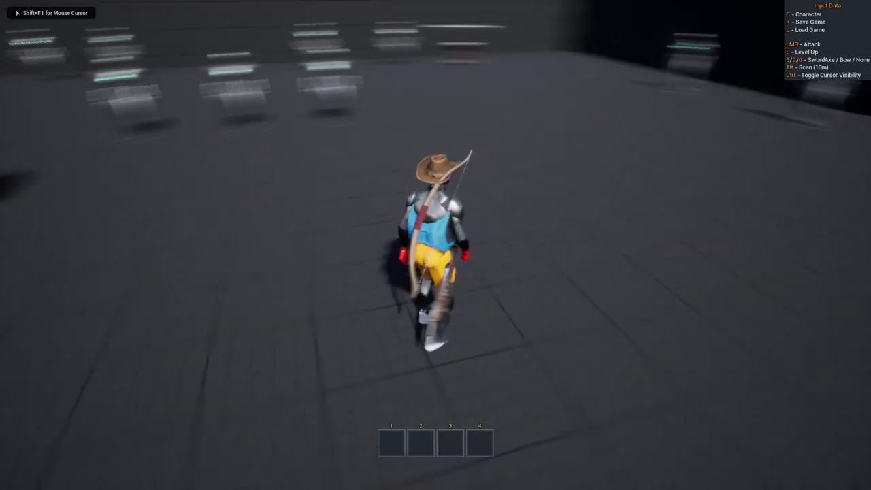
Step: Buy the shield from a merchant and equip it from the inventory
key("w")
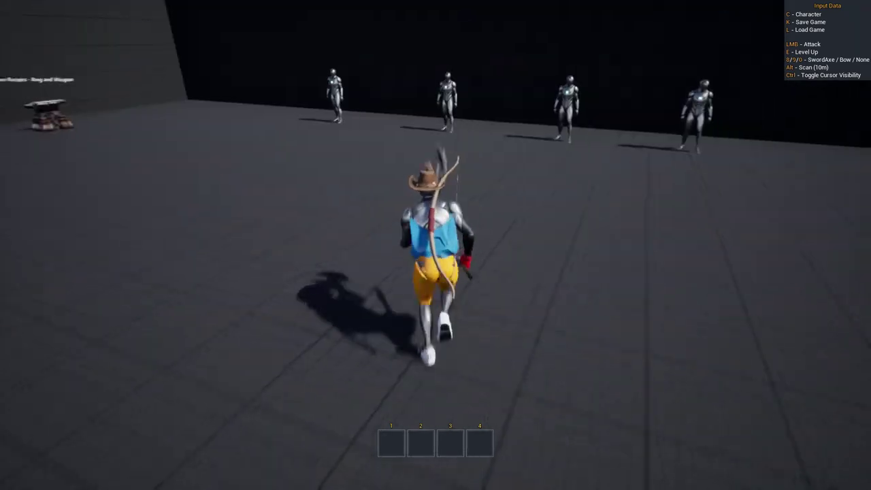
key("r")
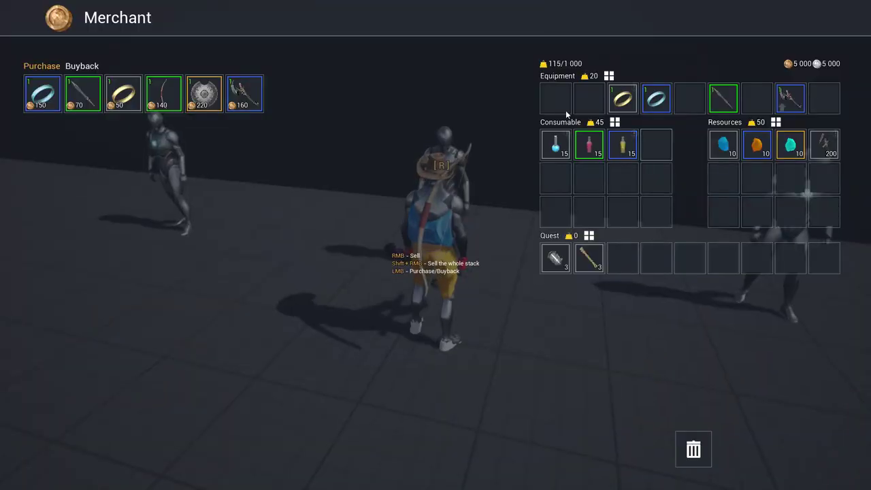
right_click(212, 89)
left_click(416, 296)
key("Escape")
key("i")
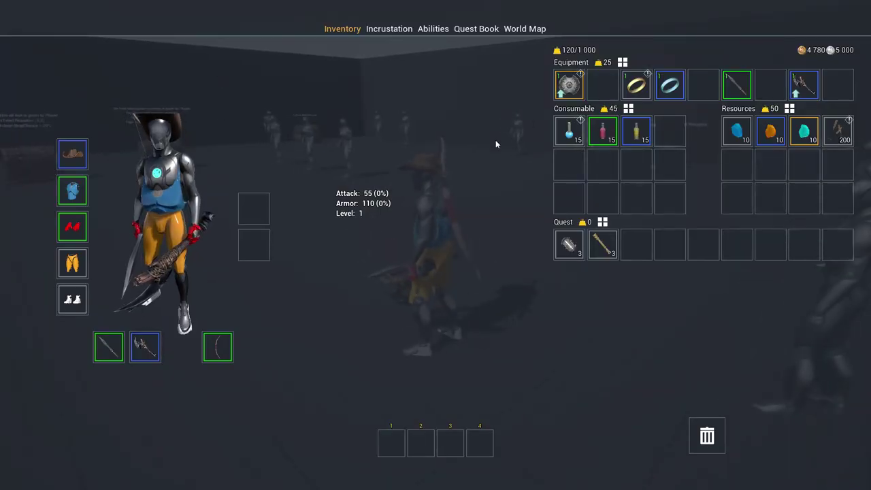
key("i")
Step: Go to the warehouse keeper beside the Global Warehouse chest and store the hat and the gold ring
key("w")
key("w")
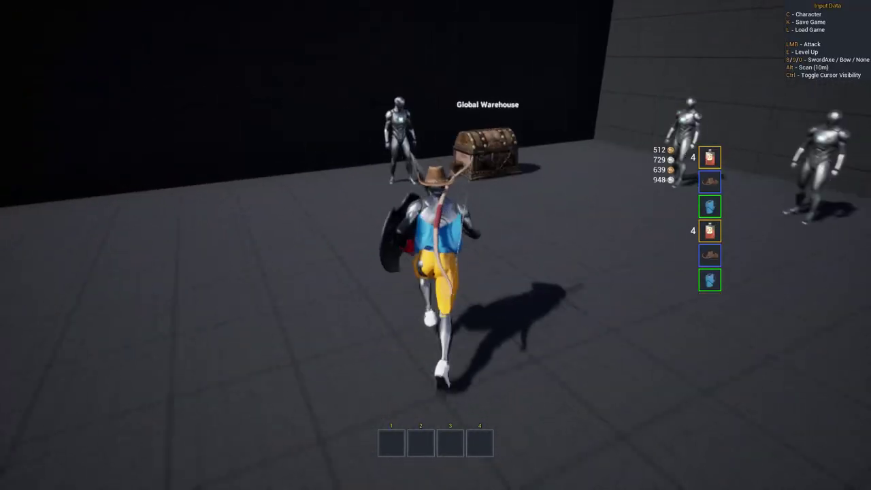
key("r")
right_click(563, 101)
right_click(588, 100)
key("r")
Step: Open the Global Warehouse chest to check its contents against the keeper's storage
key("w")
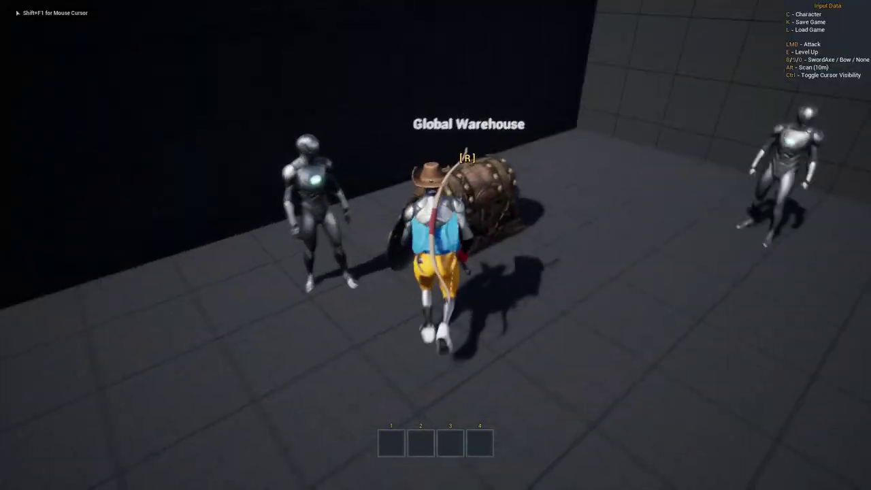
key("r")
key("r")
Step: Store the blue chest armor and the Talon with a unique warehouse keeper
key("w")
key("r")
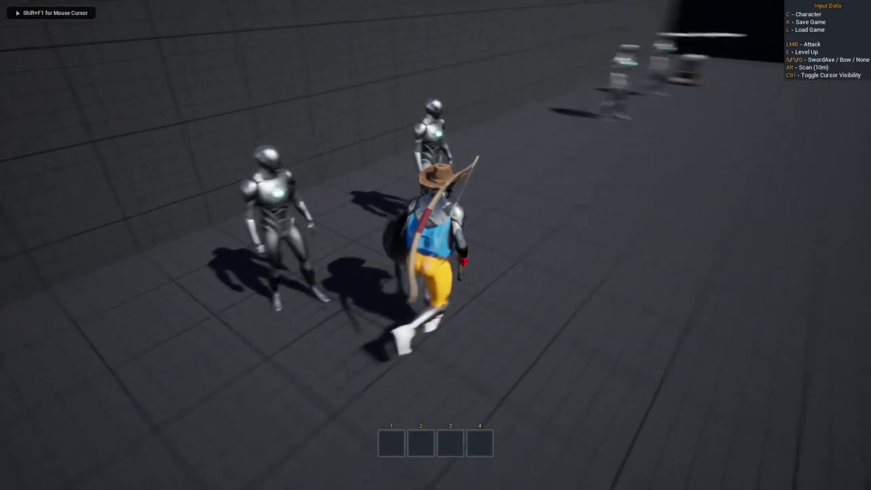
key("r")
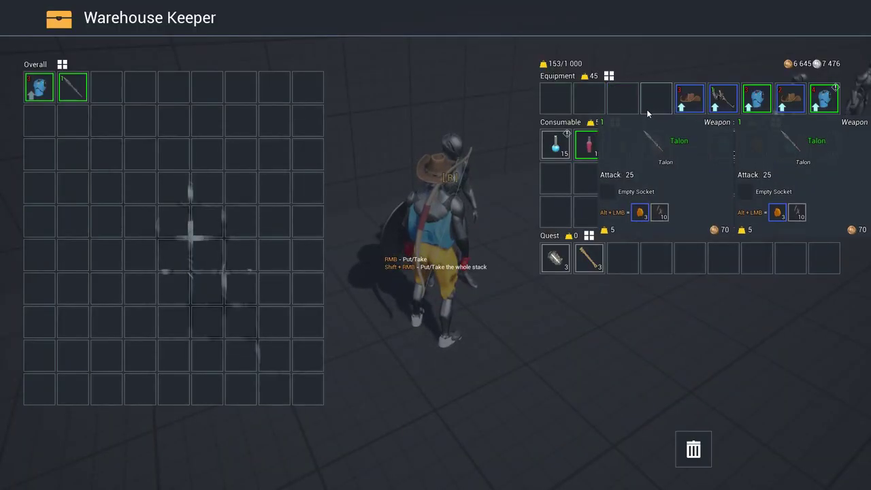
key("r")
key("w")
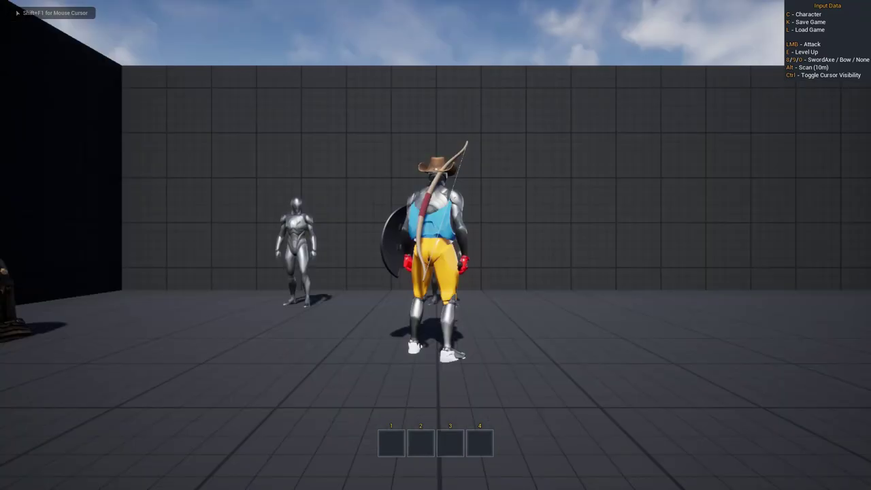
Step: Reopen the storage of the warehouse keepers and the Global Warehouse chest to compare shared and unique contents
key("w")
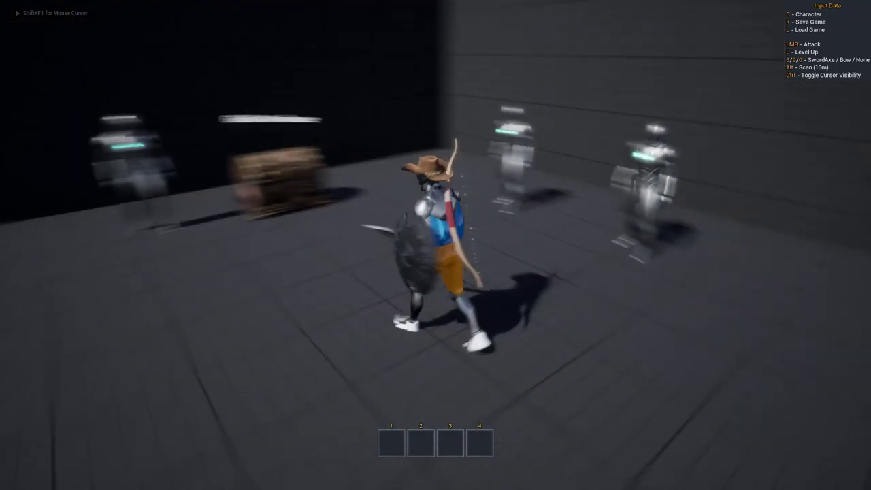
key("r")
key("r")
key("w")
key("r")
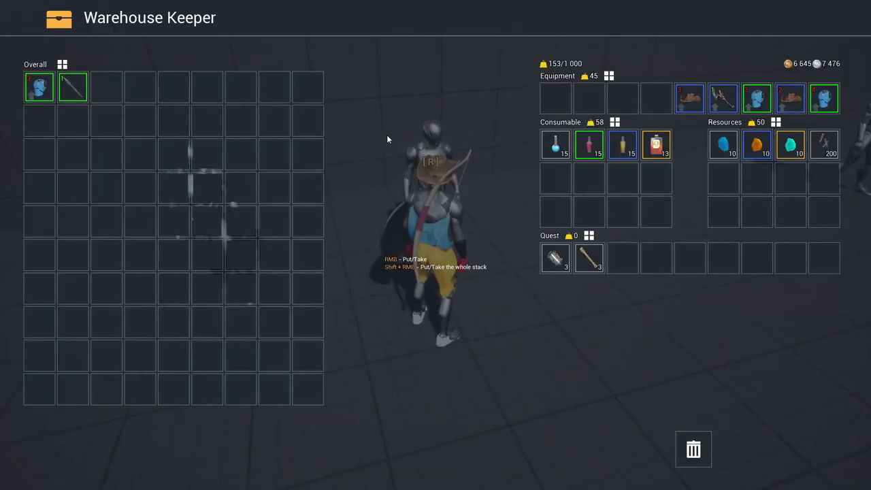
key("r")
key("w")
key("r")
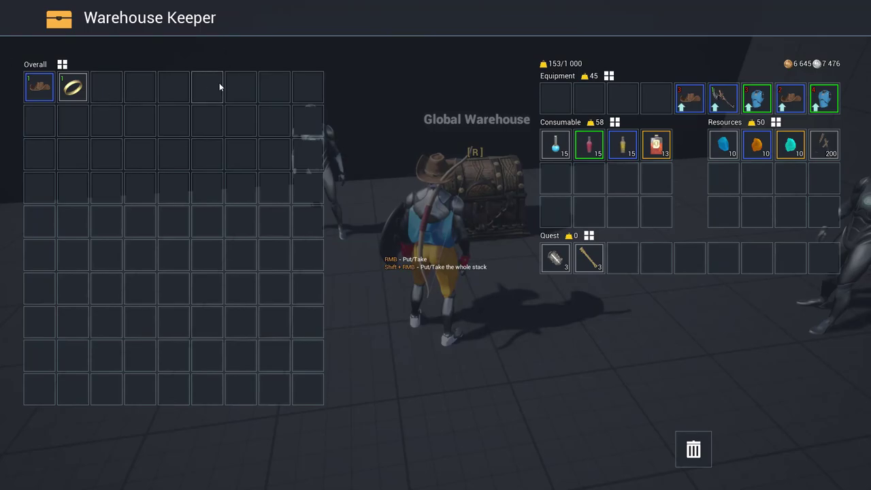
key("r")
Step: End the play test and return the level viewport to its normal size
key("w")
key("Escape")
key("F11")
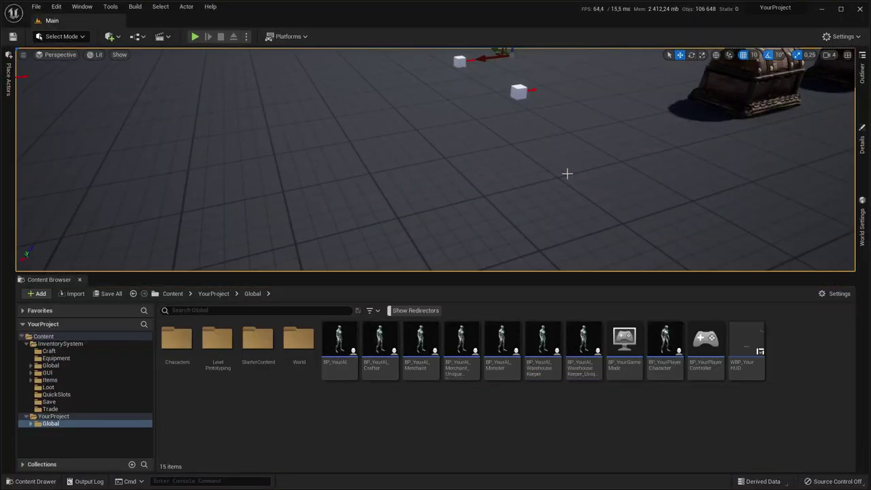